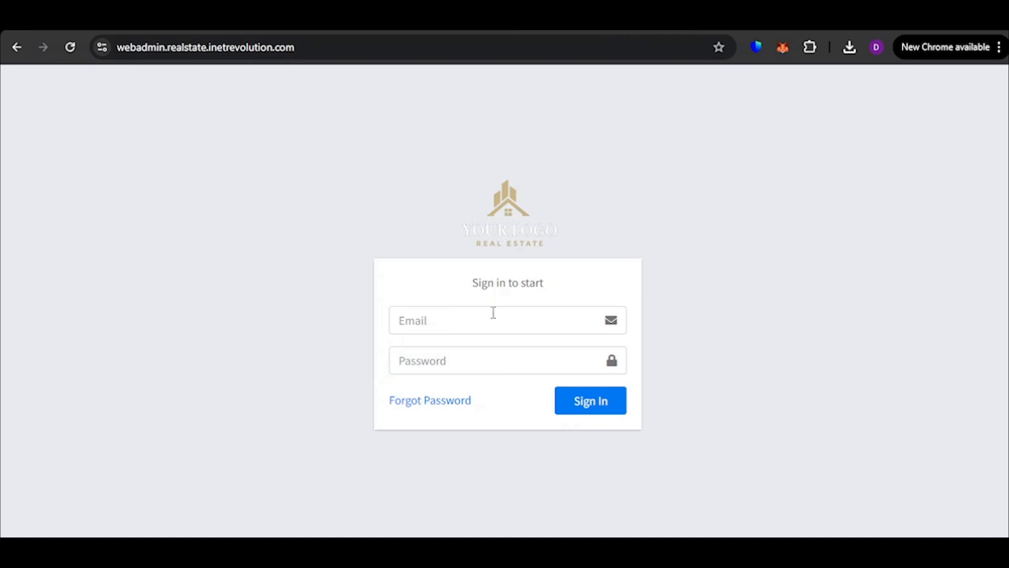
Sign in to the admin panel with the super admin's e-mail and account password, and dismiss the saved-password warning
{"action": "left_click_drag", "start_coordinate": [439, 230], "coordinate": [599, 259]}
{"action": "left_click", "coordinate": [625, 262]}
{"action": "left_click", "coordinate": [464, 322]}
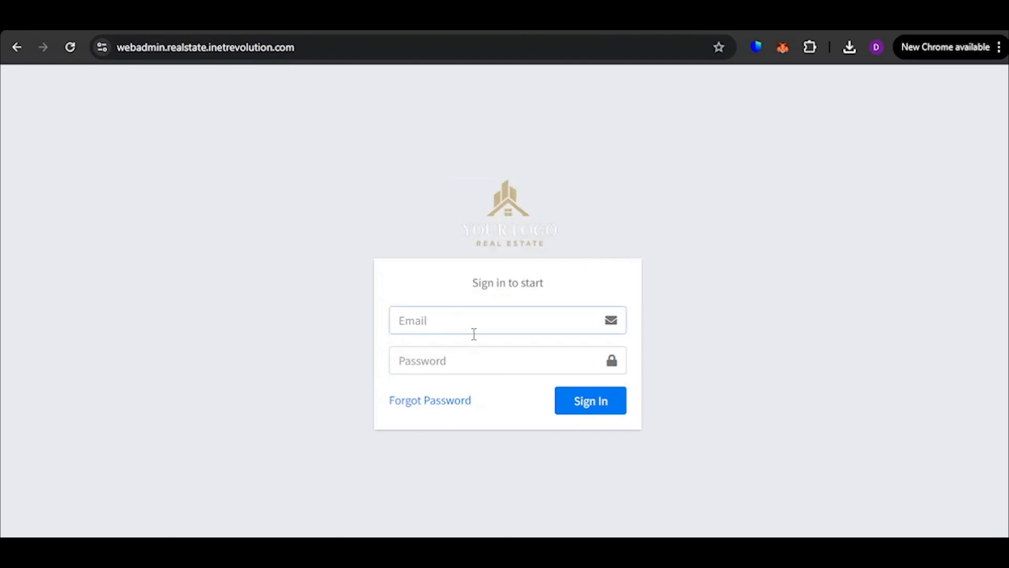
{"action": "left_click", "coordinate": [509, 354]}
{"action": "left_click", "coordinate": [460, 366]}
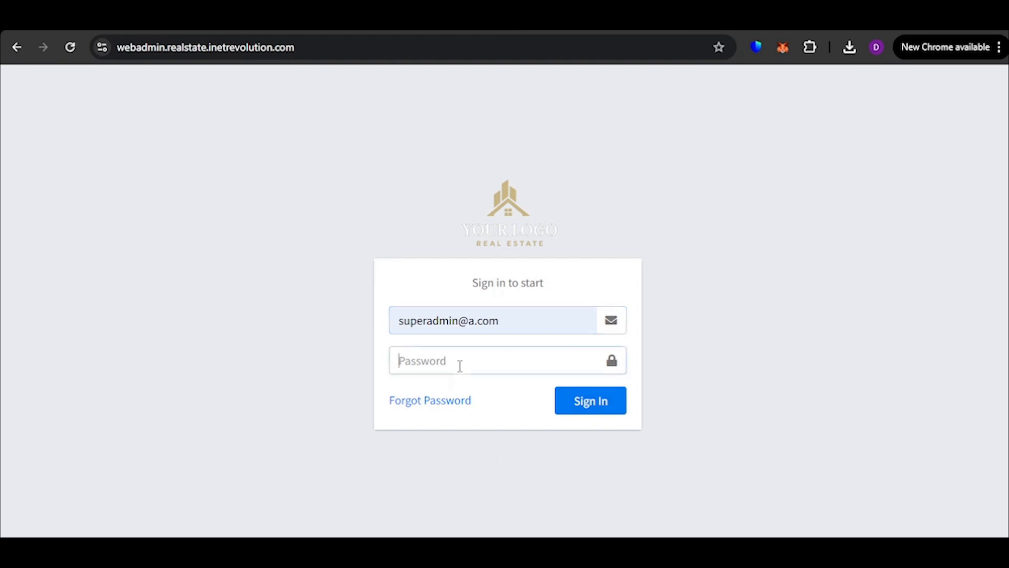
{"action": "type", "text": "123"}
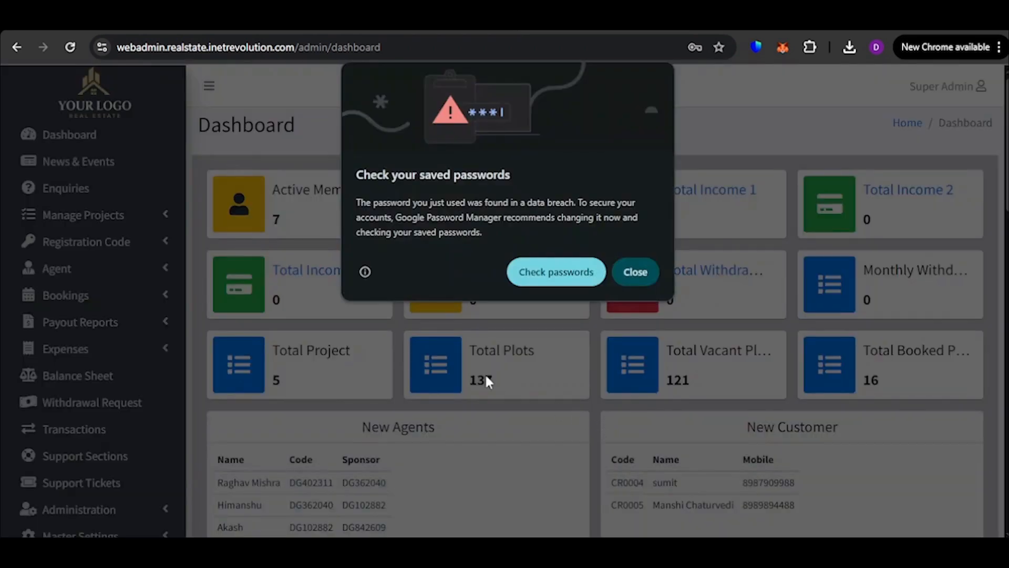
{"action": "left_click", "coordinate": [631, 280]}
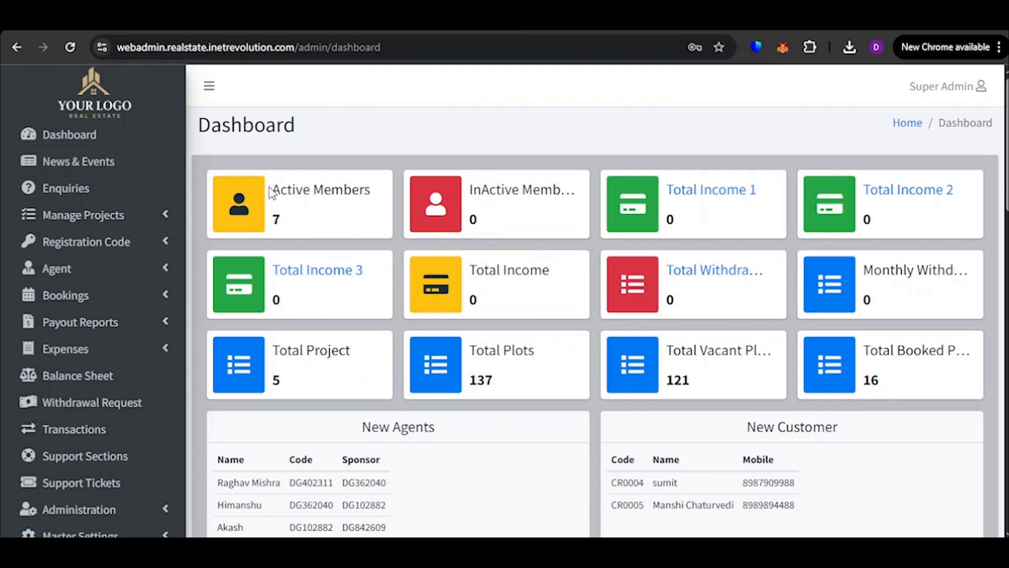
Examine the dashboard's summary cards for members, income, withdrawals, projects, and total, vacant and booked plots
{"action": "left_click_drag", "start_coordinate": [276, 192], "coordinate": [377, 205]}
{"action": "left_click", "coordinate": [345, 226]}
{"action": "left_click_drag", "start_coordinate": [470, 191], "coordinate": [566, 195]}
{"action": "left_click", "coordinate": [567, 213]}
{"action": "scroll", "coordinate": [299, 367], "scroll_direction": "down", "scroll_amount": 1}
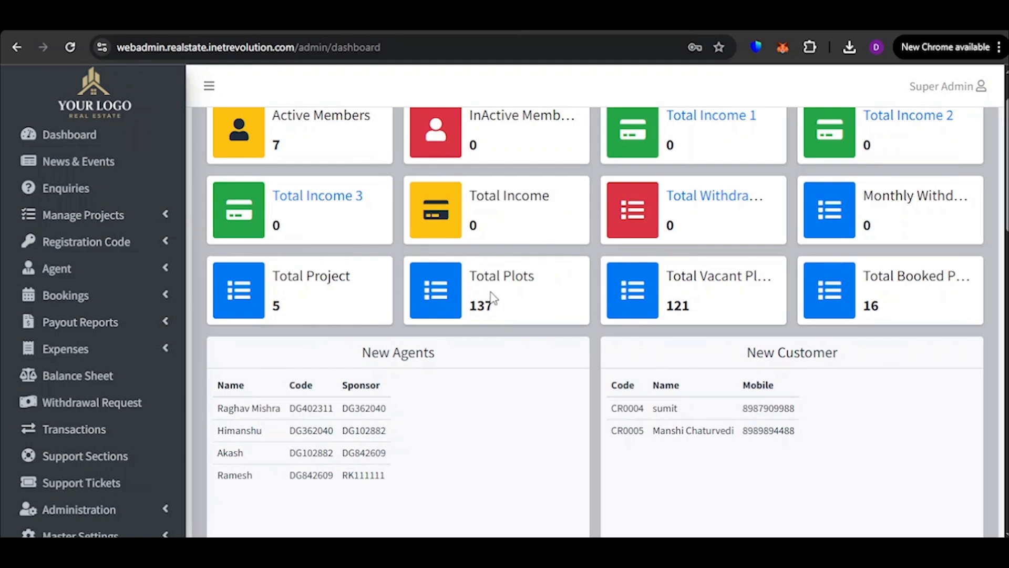
{"action": "scroll", "coordinate": [503, 305], "scroll_direction": "down", "scroll_amount": 1}
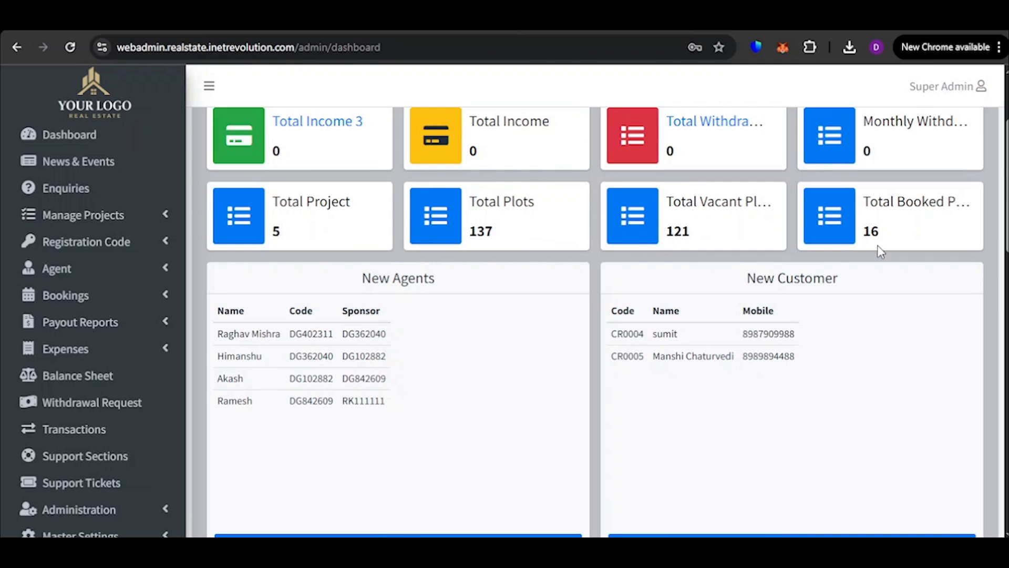
{"action": "scroll", "coordinate": [373, 229], "scroll_direction": "up", "scroll_amount": 3}
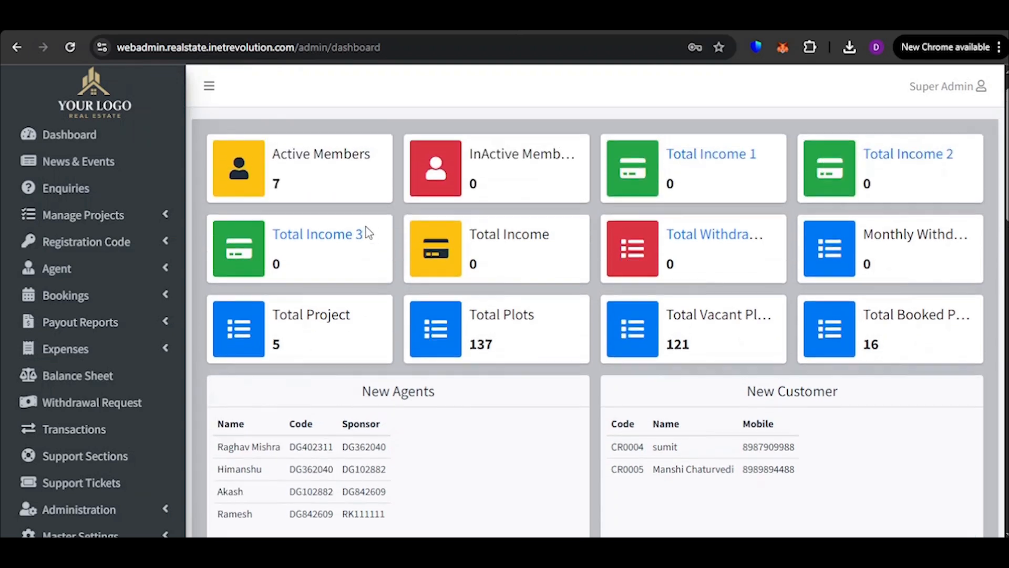
Examine the New Agents and New Customer lists on the dashboard
{"action": "scroll", "coordinate": [717, 260], "scroll_direction": "down", "scroll_amount": 4}
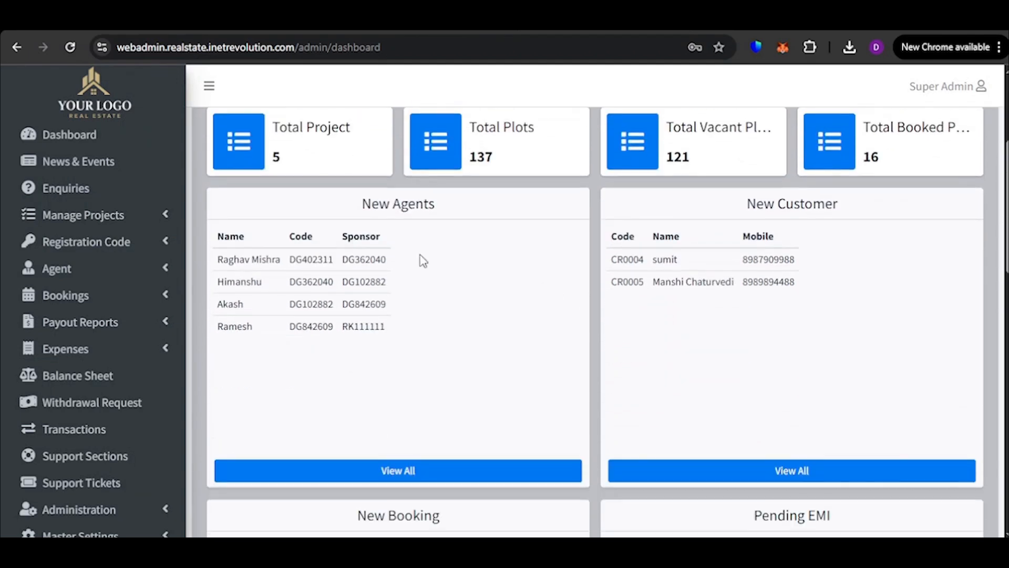
{"action": "scroll", "coordinate": [425, 237], "scroll_direction": "down", "scroll_amount": 2}
{"action": "scroll", "coordinate": [420, 238], "scroll_direction": "up", "scroll_amount": 2}
{"action": "left_click_drag", "start_coordinate": [358, 209], "coordinate": [449, 210]}
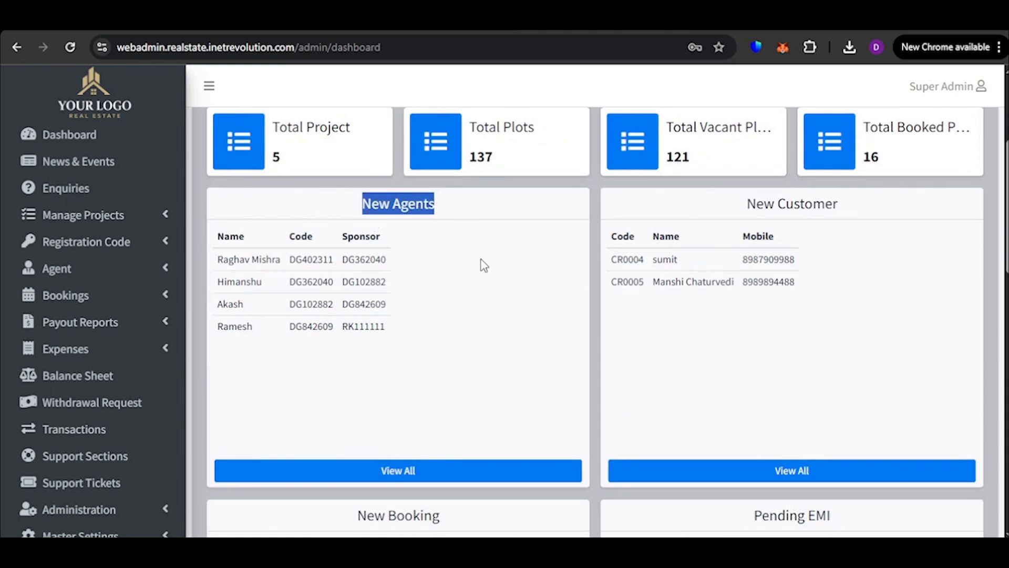
{"action": "left_click", "coordinate": [465, 250]}
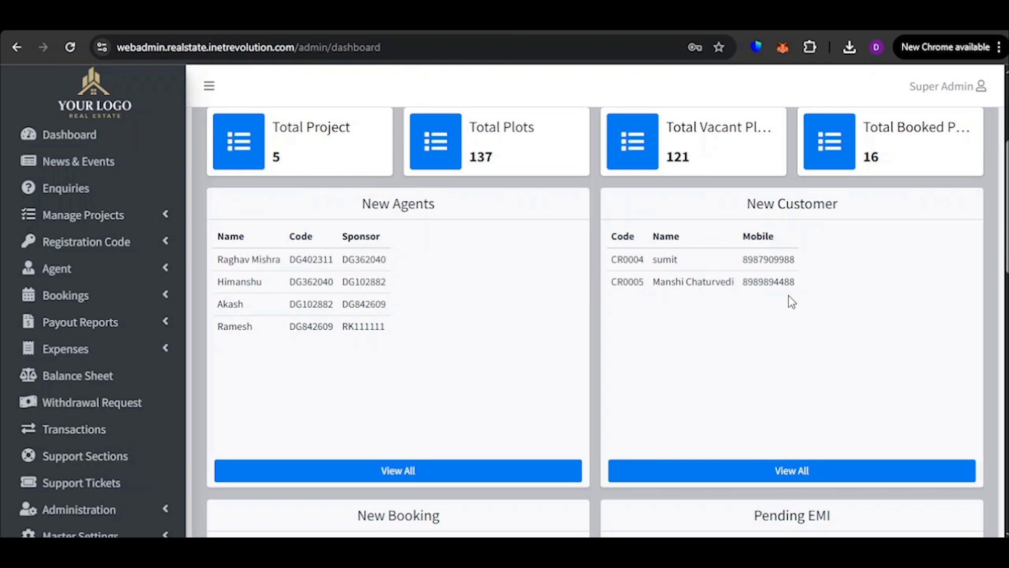
{"action": "scroll", "coordinate": [385, 323], "scroll_direction": "down", "scroll_amount": 1}
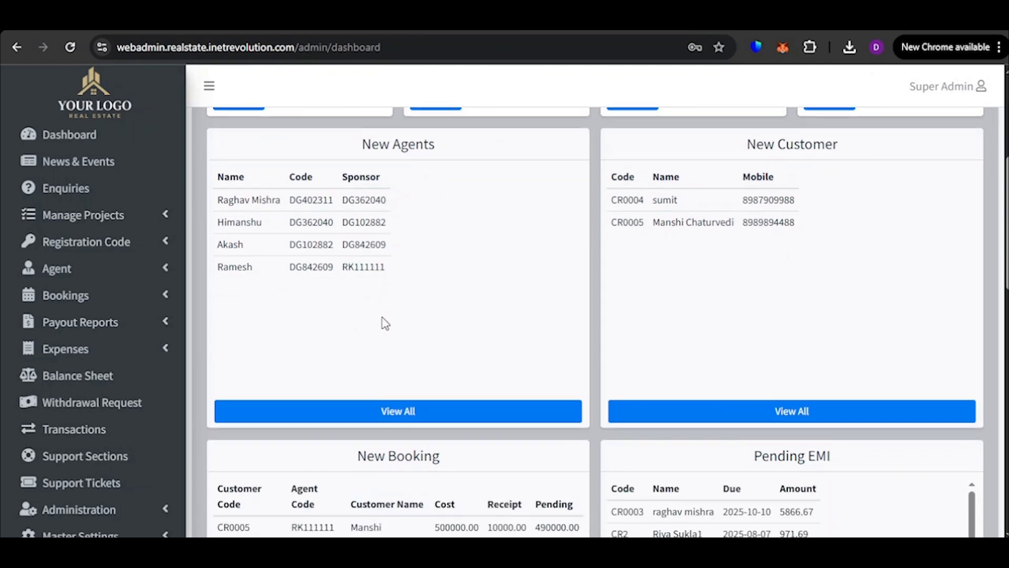
{"action": "scroll", "coordinate": [394, 325], "scroll_direction": "down", "scroll_amount": 2}
{"action": "scroll", "coordinate": [434, 362], "scroll_direction": "up", "scroll_amount": 1}
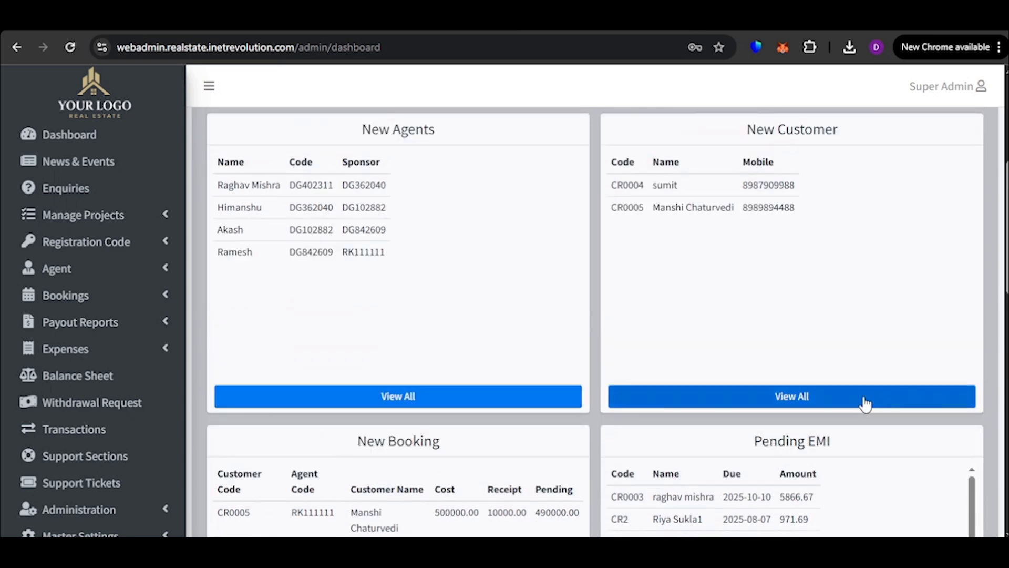
View the full list behind New Agents, look through its entries, and return to the dashboard
{"action": "left_click", "coordinate": [395, 409]}
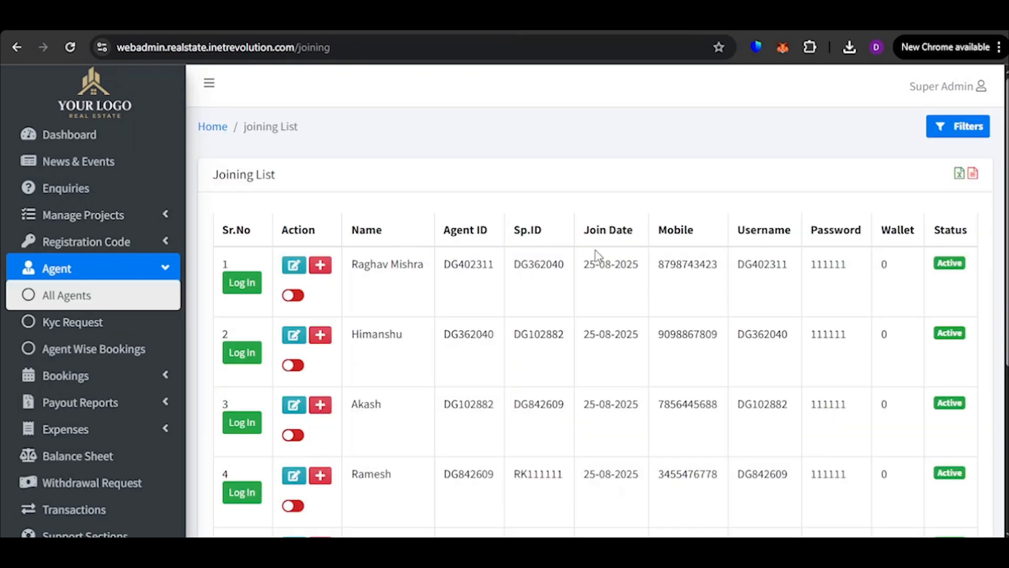
{"action": "scroll", "coordinate": [578, 332], "scroll_direction": "down", "scroll_amount": 5}
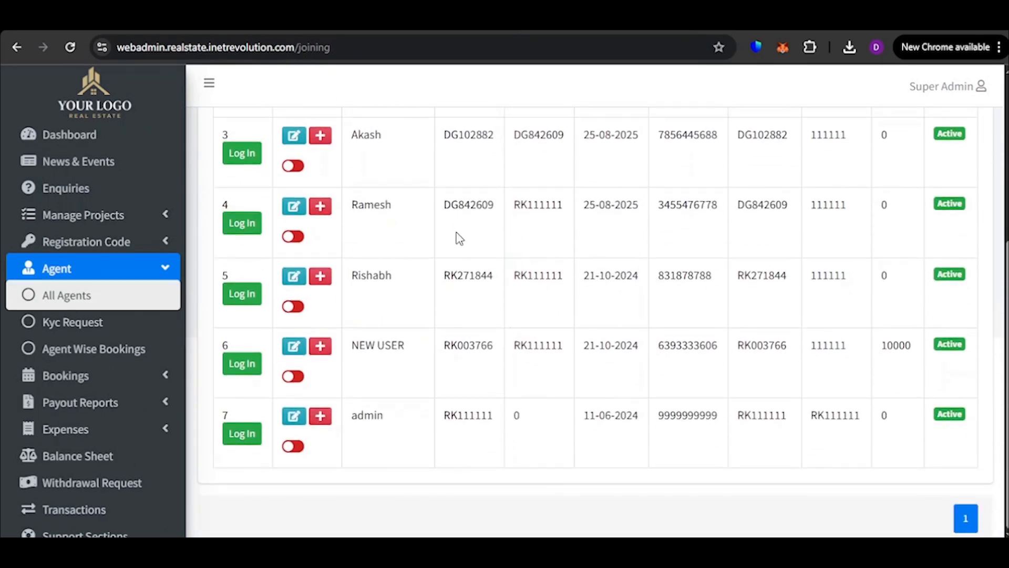
{"action": "scroll", "coordinate": [383, 401], "scroll_direction": "up", "scroll_amount": 5}
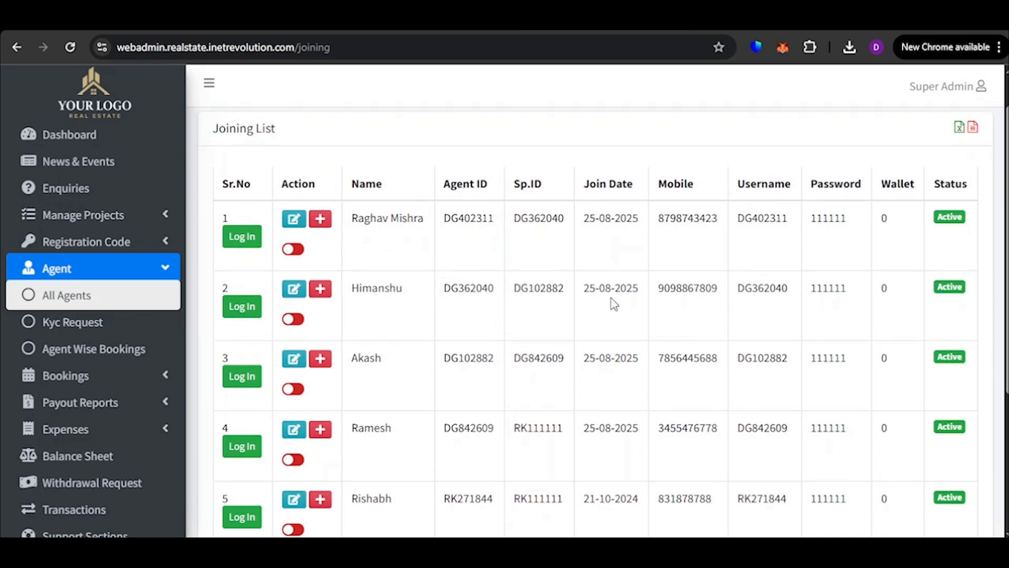
{"action": "left_click", "coordinate": [17, 48]}
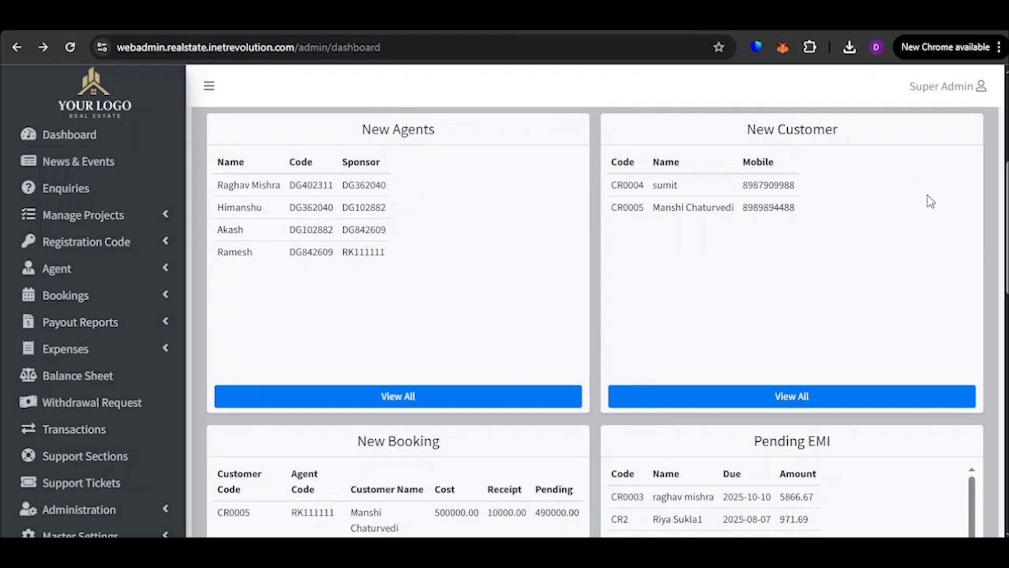
Examine the New Booking list and look through the Pending EMI entries on the dashboard
{"action": "scroll", "coordinate": [463, 347], "scroll_direction": "down", "scroll_amount": 5}
{"action": "scroll", "coordinate": [418, 327], "scroll_direction": "up", "scroll_amount": 1}
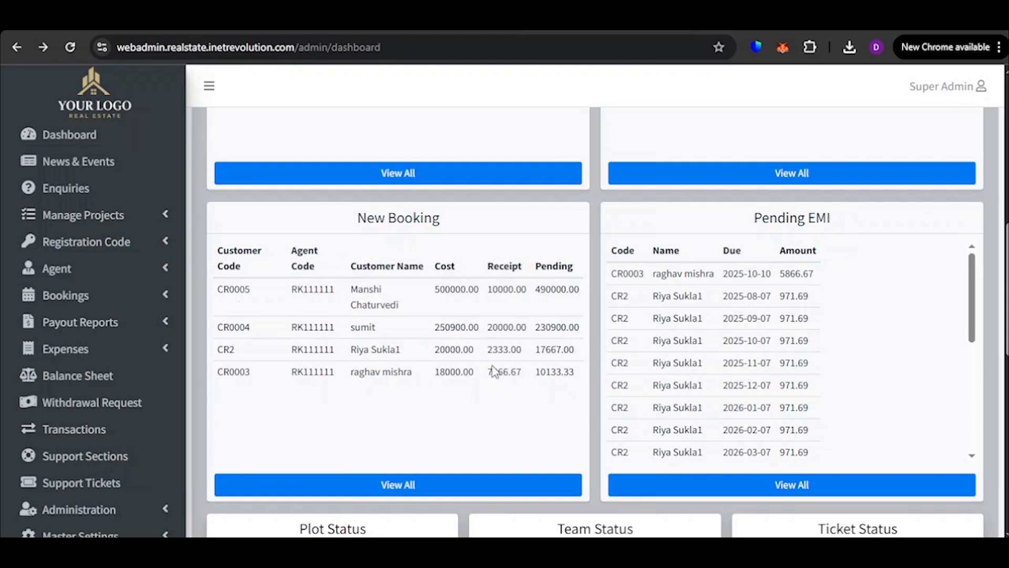
{"action": "scroll", "coordinate": [518, 324], "scroll_direction": "down", "scroll_amount": 1}
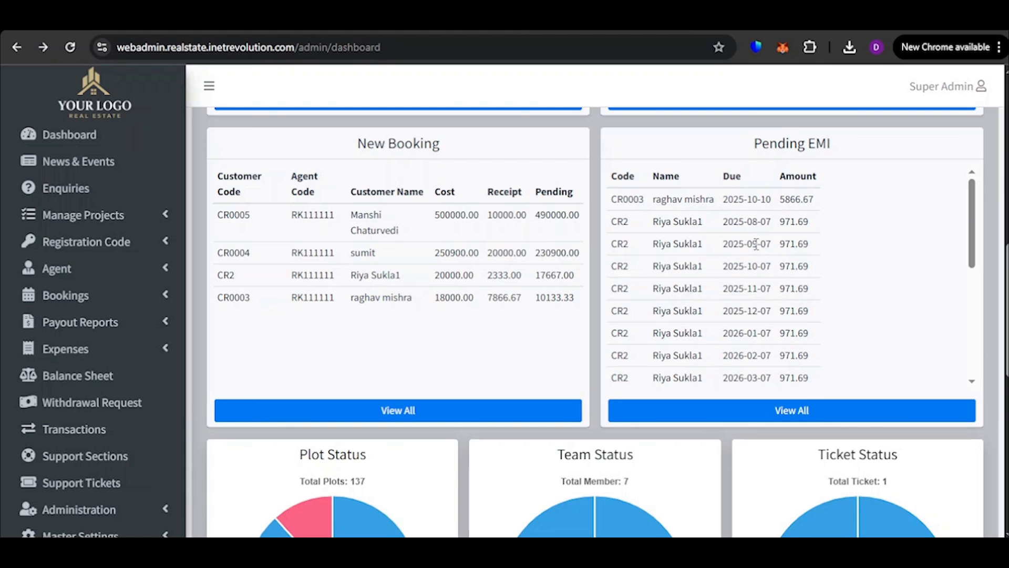
{"action": "scroll", "coordinate": [757, 247], "scroll_direction": "down", "scroll_amount": 7}
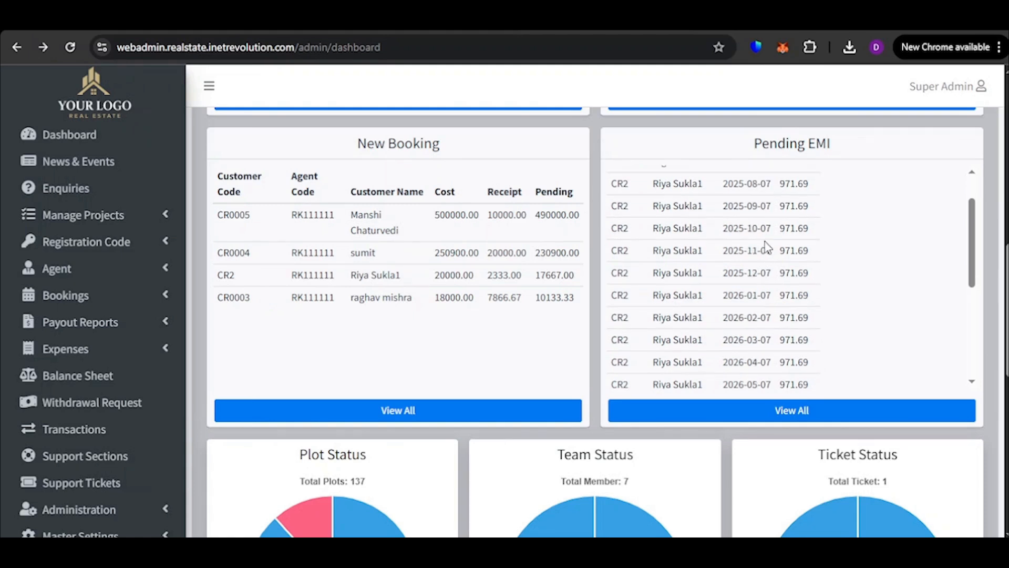
{"action": "scroll", "coordinate": [761, 280], "scroll_direction": "up", "scroll_amount": 2}
{"action": "scroll", "coordinate": [761, 280], "scroll_direction": "up", "scroll_amount": 2}
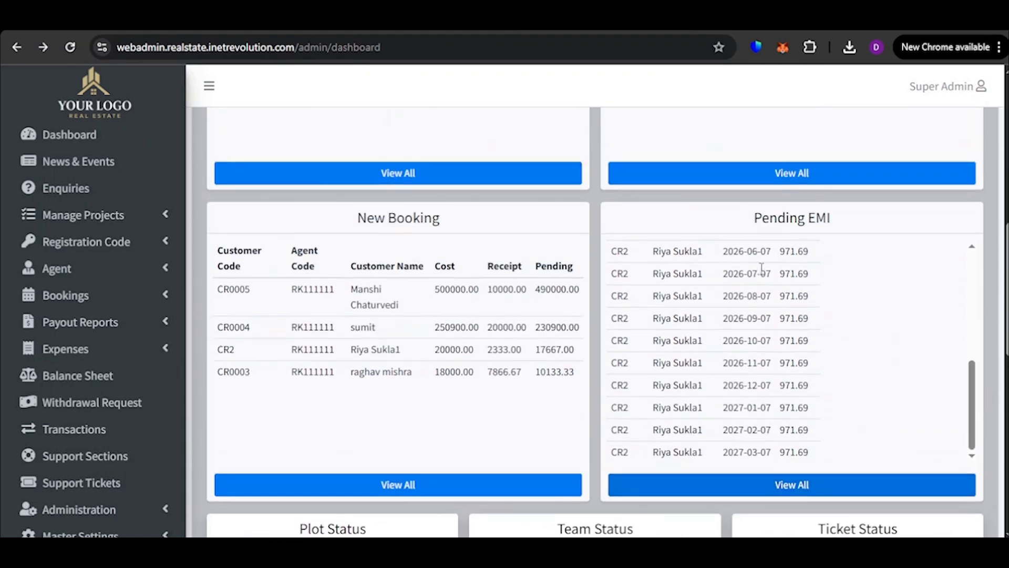
{"action": "scroll", "coordinate": [761, 272], "scroll_direction": "up", "scroll_amount": 10}
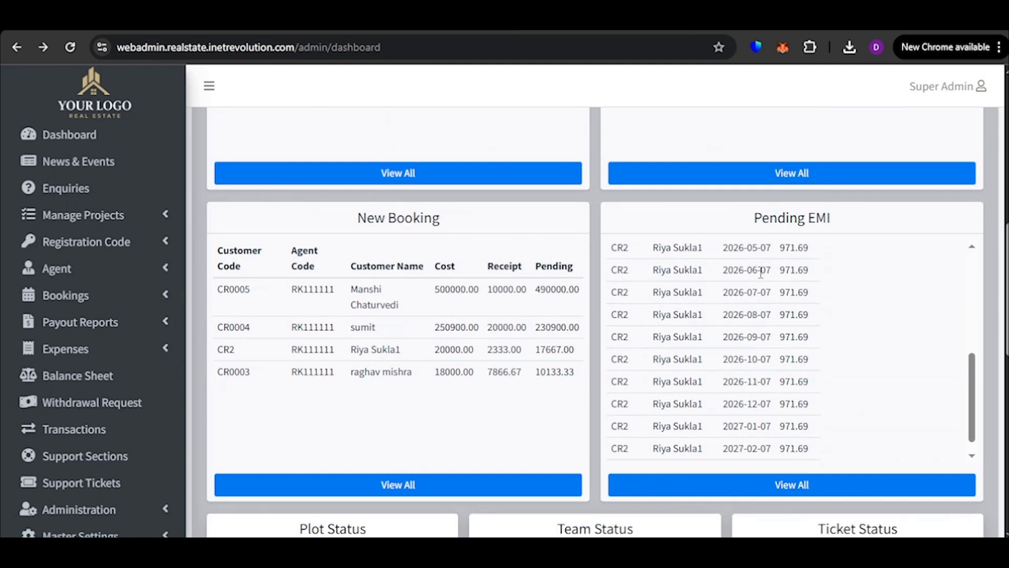
{"action": "scroll", "coordinate": [556, 304], "scroll_direction": "down", "scroll_amount": 2}
{"action": "scroll", "coordinate": [681, 301], "scroll_direction": "down", "scroll_amount": 1}
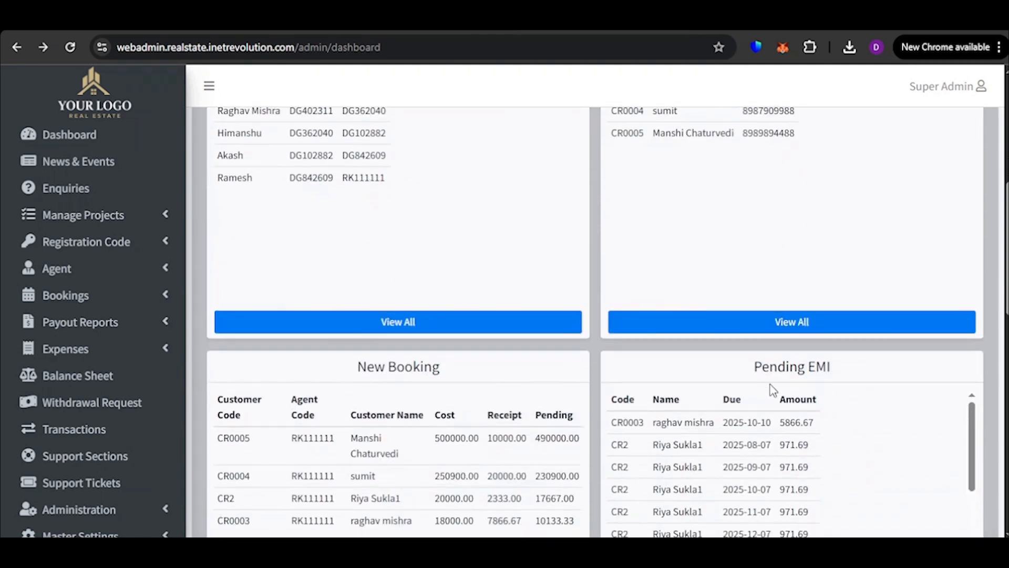
{"action": "scroll", "coordinate": [773, 389], "scroll_direction": "down", "scroll_amount": 6}
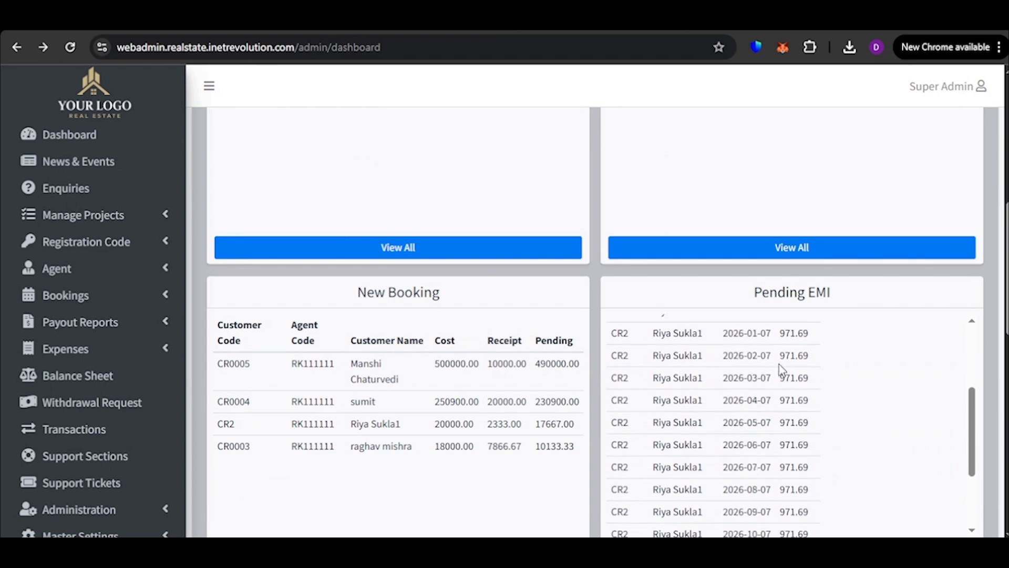
Inspect the segments of the Plot Status, Team Status and Ticket Status pie charts
{"action": "scroll", "coordinate": [789, 343], "scroll_direction": "down", "scroll_amount": 8}
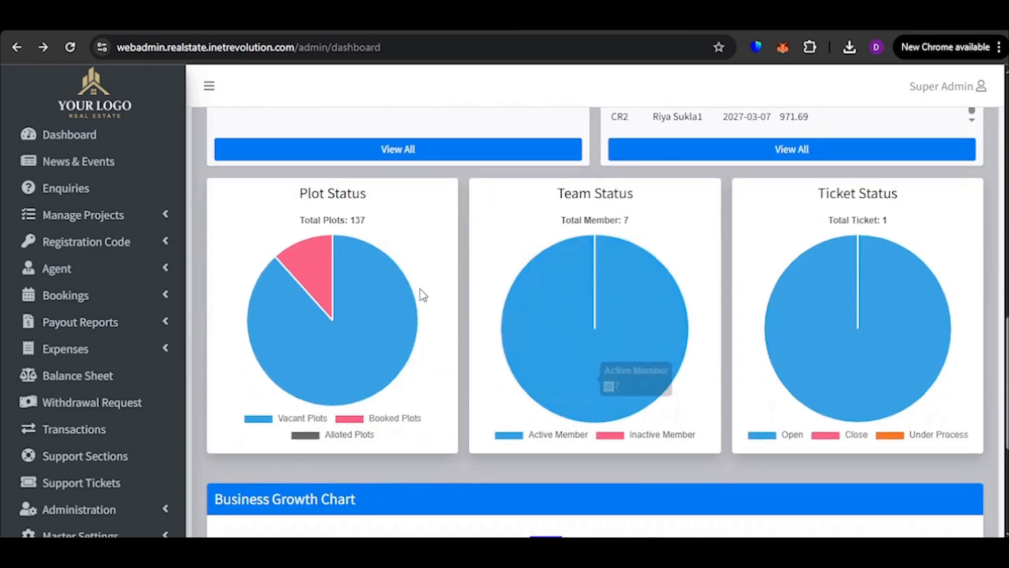
{"action": "mouse_move", "coordinate": [353, 253]}
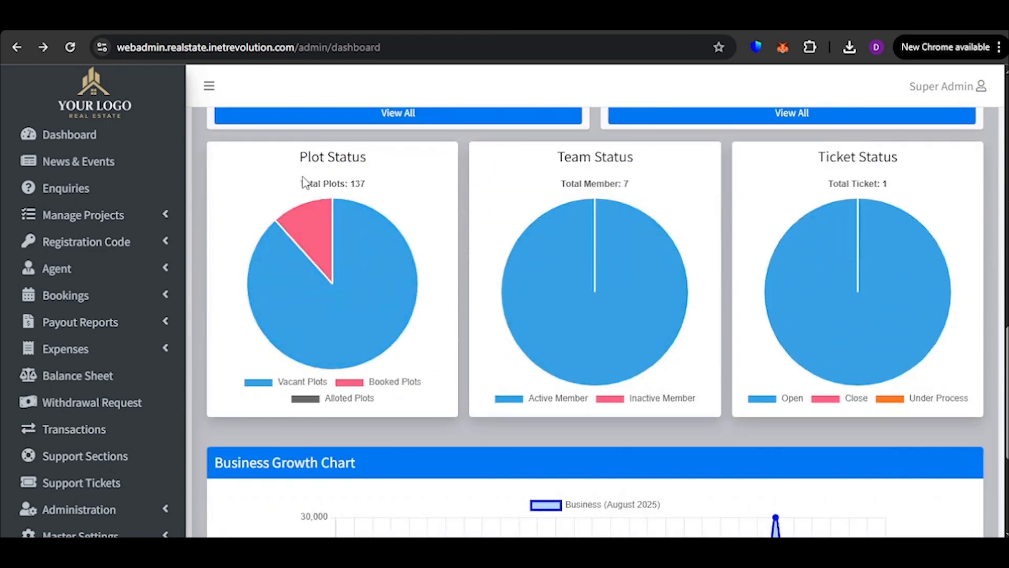
{"action": "mouse_move", "coordinate": [312, 225]}
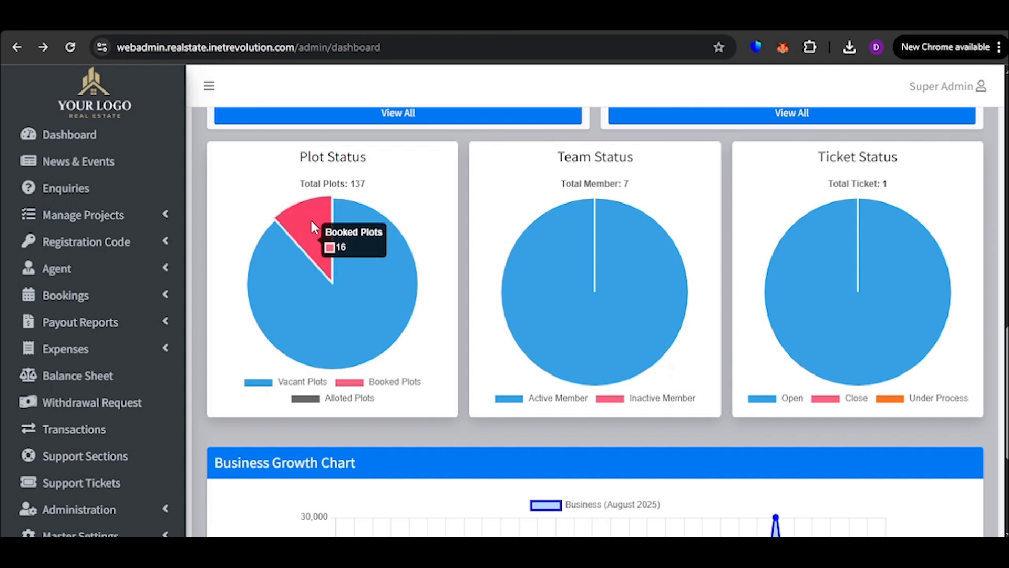
{"action": "mouse_move", "coordinate": [292, 291]}
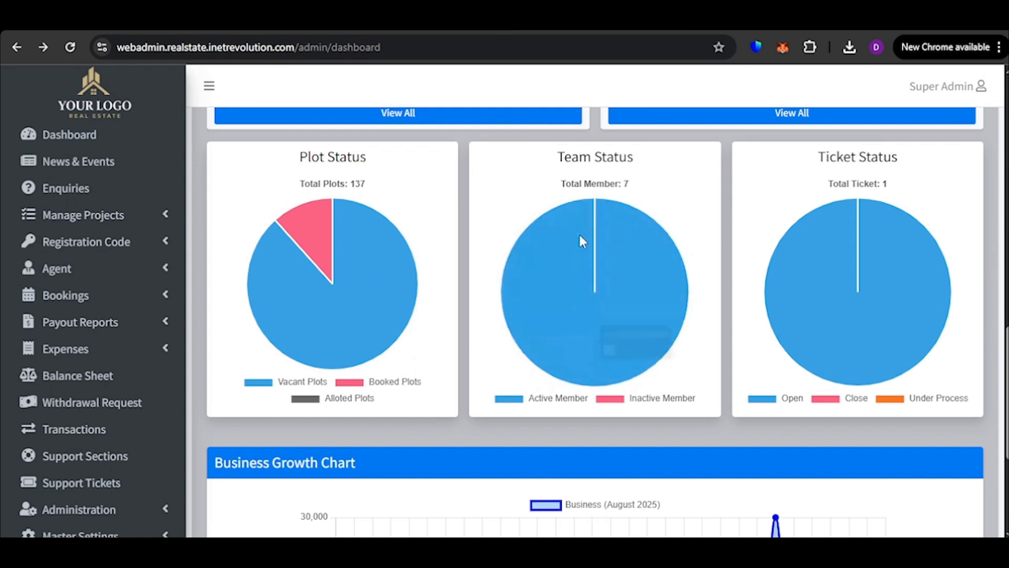
{"action": "mouse_move", "coordinate": [619, 260]}
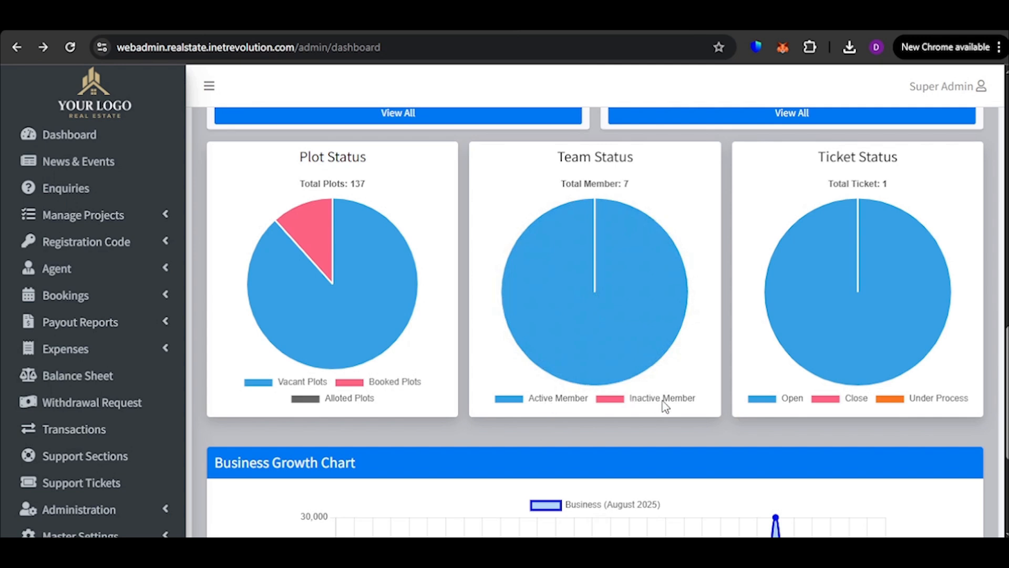
{"action": "mouse_move", "coordinate": [578, 271]}
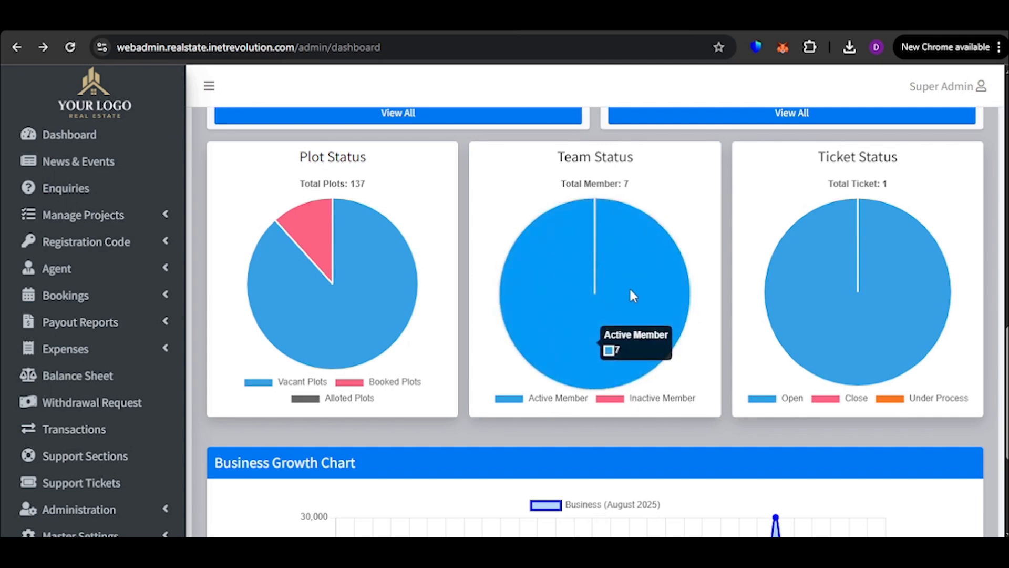
{"action": "mouse_move", "coordinate": [787, 367]}
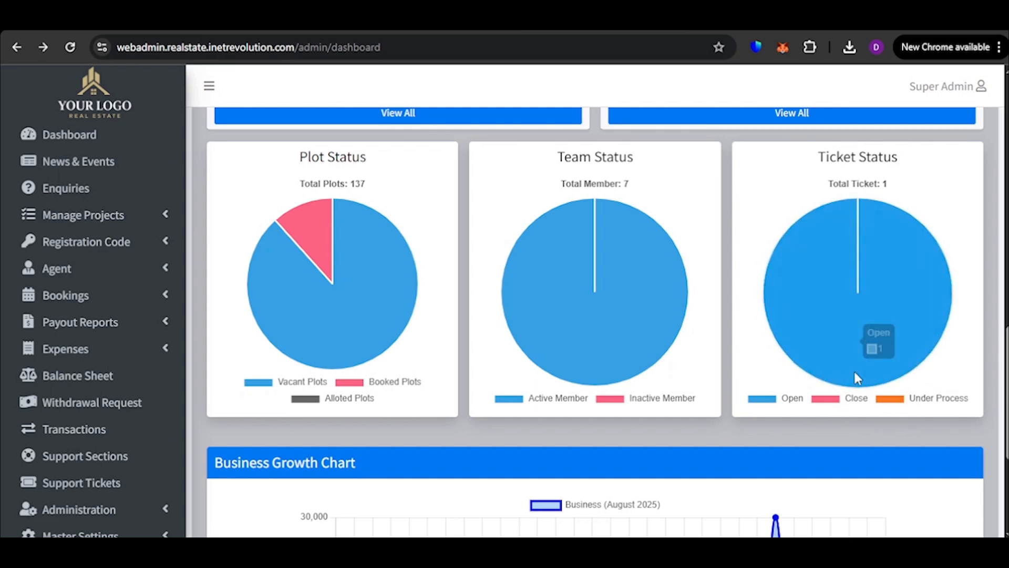
{"action": "mouse_move", "coordinate": [846, 329]}
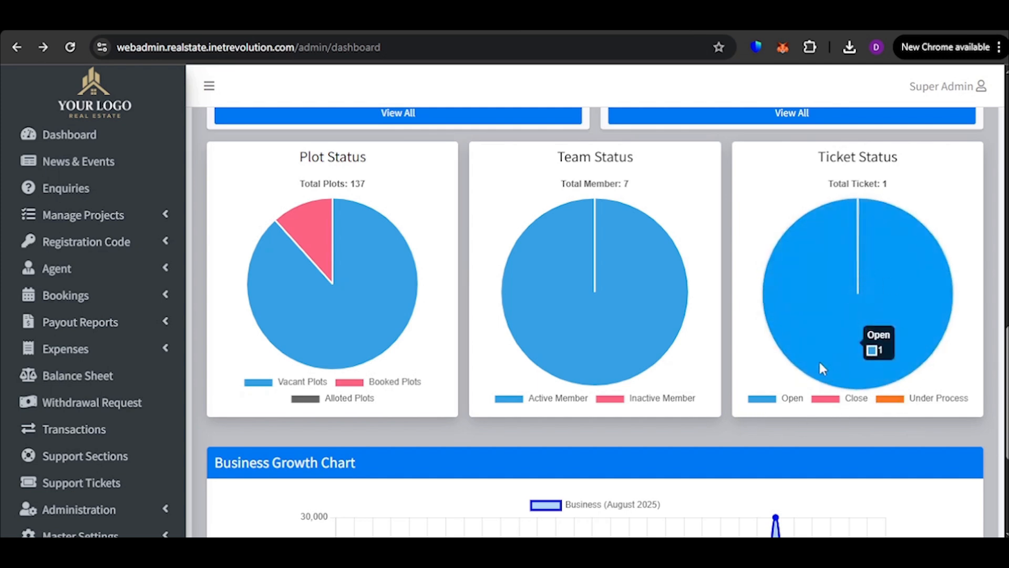
Inspect the daily business values on the Business Growth Chart for August 2025
{"action": "scroll", "coordinate": [592, 414], "scroll_direction": "down", "scroll_amount": 5}
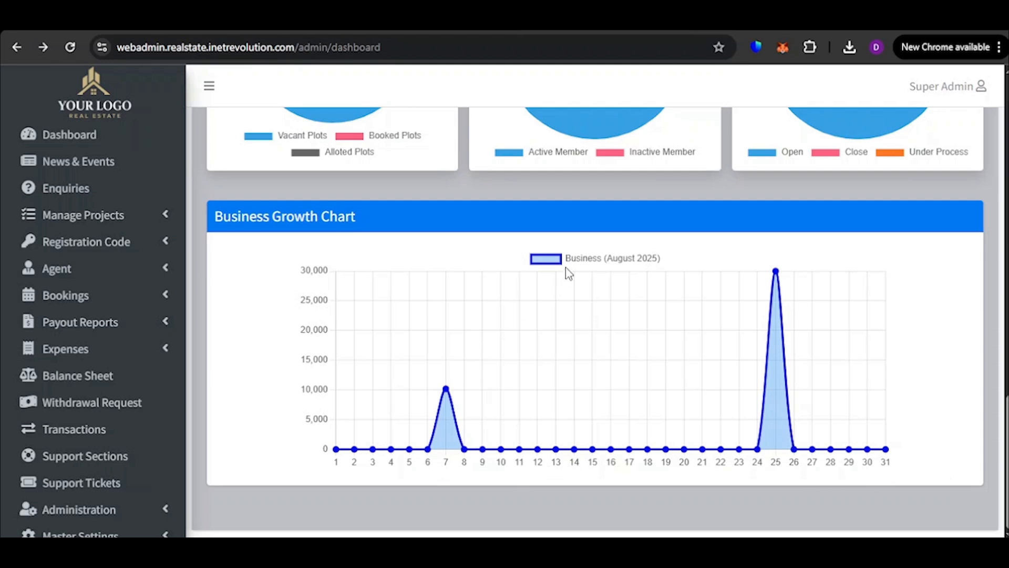
{"action": "mouse_move", "coordinate": [735, 472]}
{"action": "mouse_move", "coordinate": [762, 274]}
{"action": "mouse_move", "coordinate": [446, 390]}
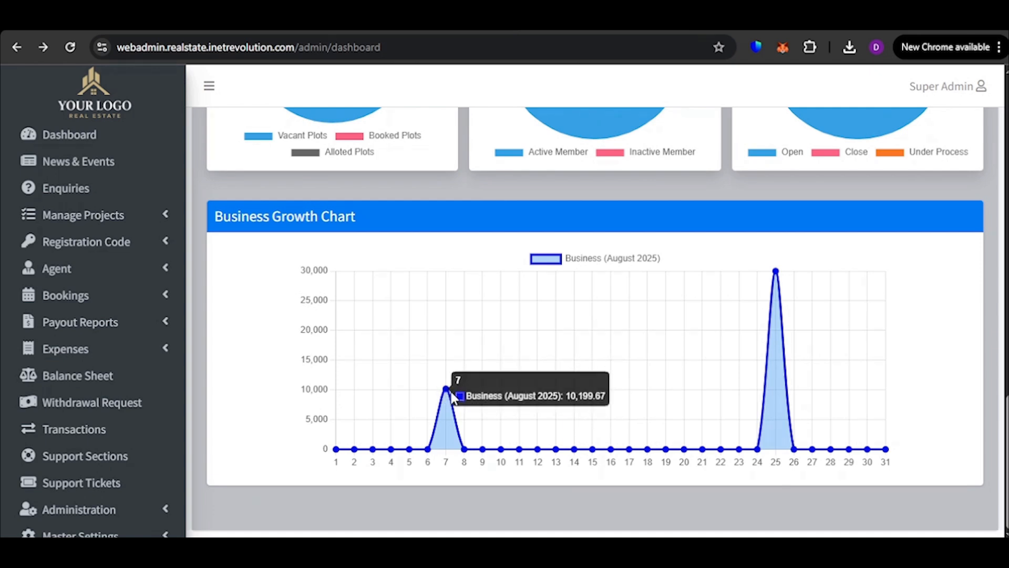
{"action": "mouse_move", "coordinate": [539, 452]}
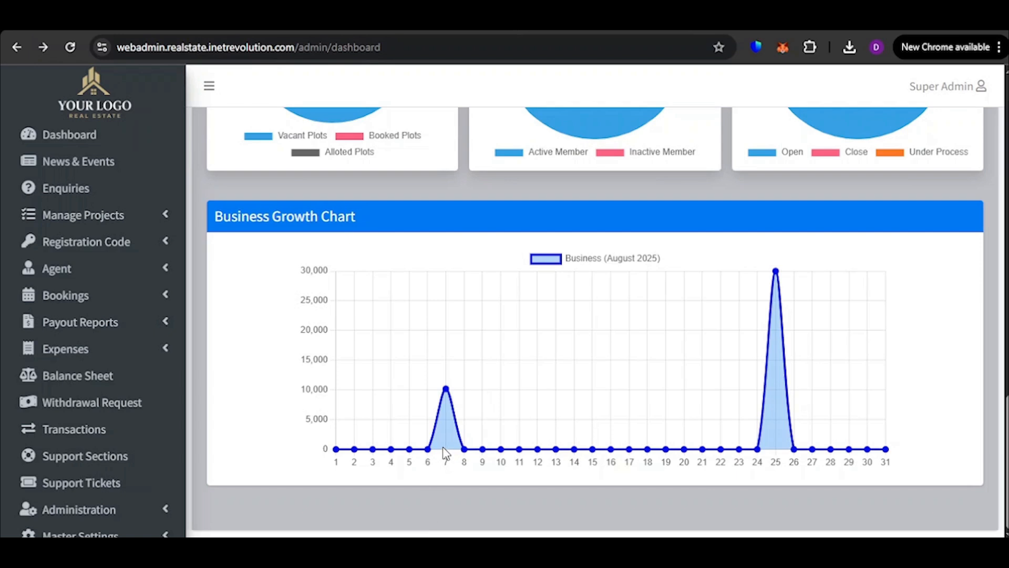
{"action": "scroll", "coordinate": [446, 453], "scroll_direction": "up", "scroll_amount": 10}
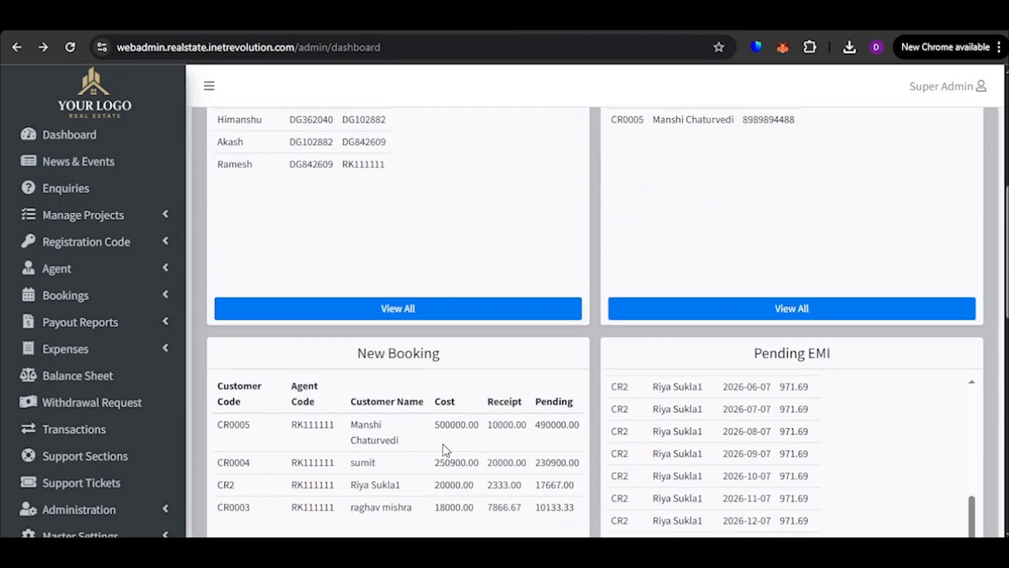
Edit the existing entry in News & Events, setting its title to "Holi Offer" and its type to News & Events
{"action": "scroll", "coordinate": [444, 447], "scroll_direction": "up", "scroll_amount": 7}
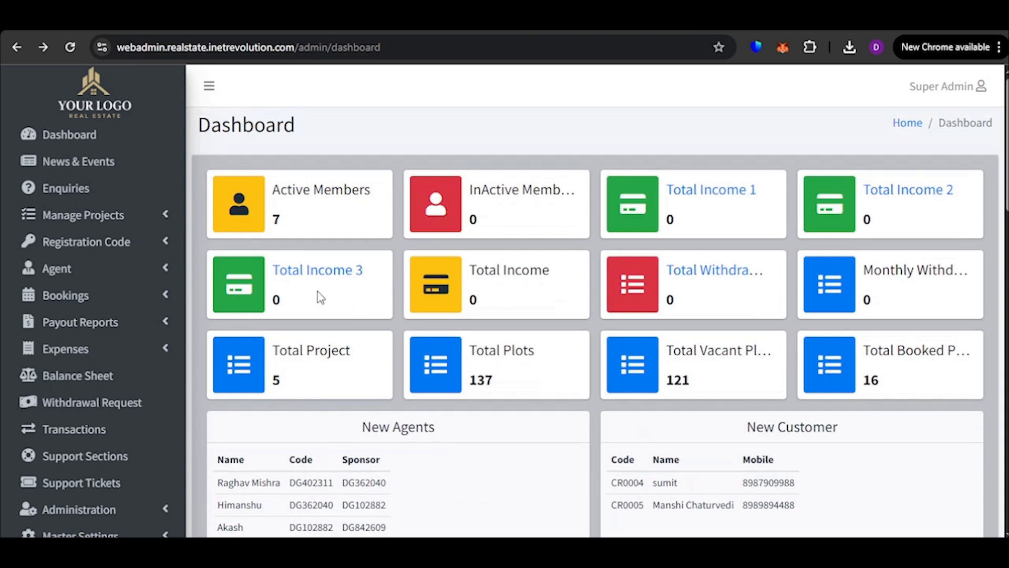
{"action": "left_click", "coordinate": [79, 163]}
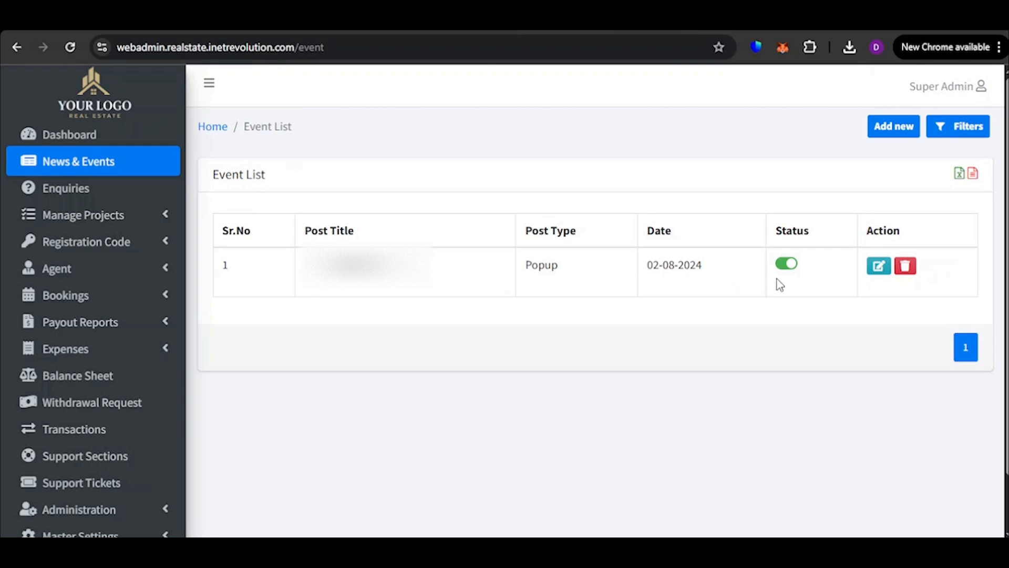
{"action": "left_click", "coordinate": [877, 268]}
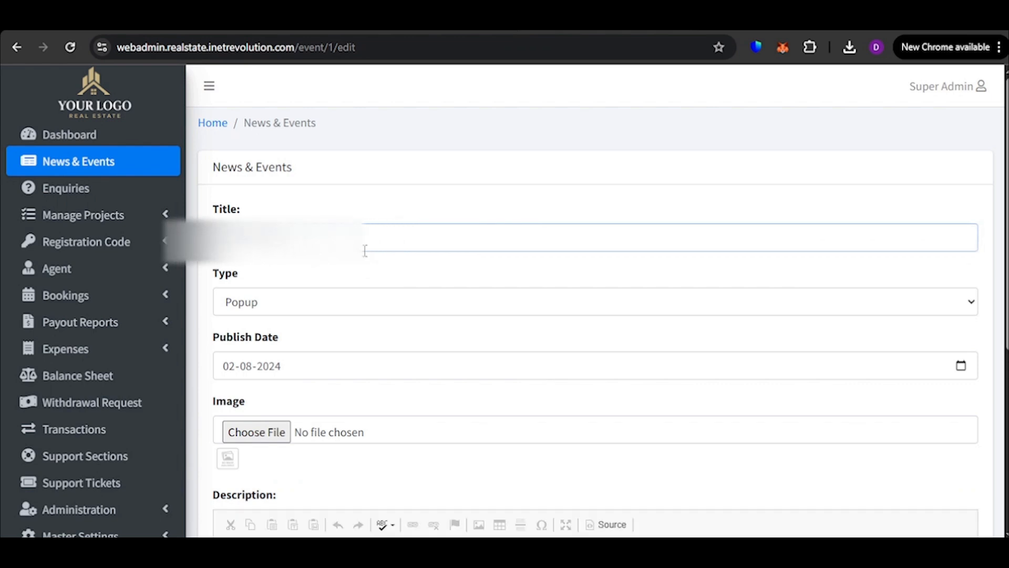
{"action": "type", "text": "HO"}
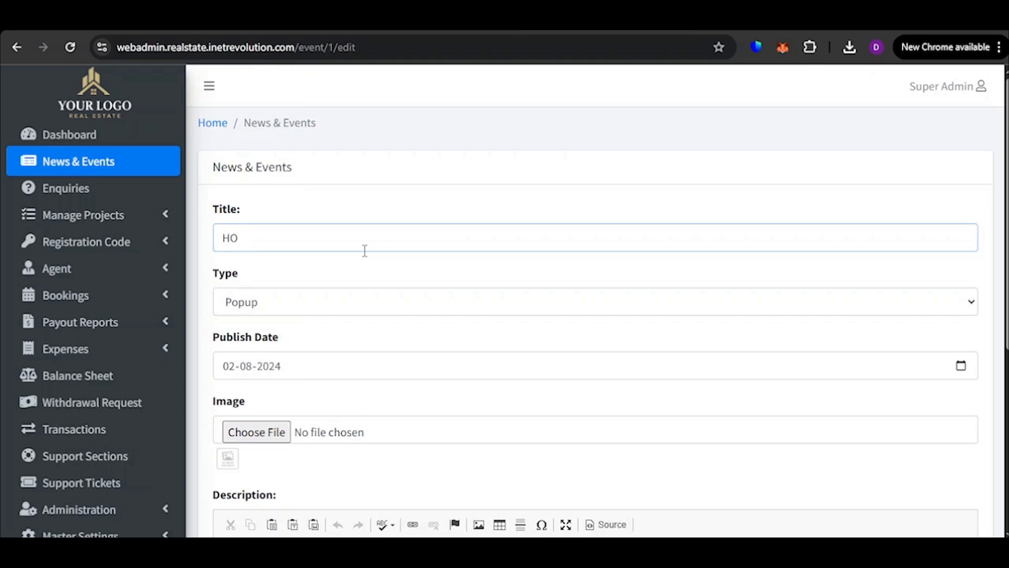
{"action": "type", "text": "oli Offer"}
{"action": "key", "text": "Tab"}
{"action": "key", "text": "Down"}
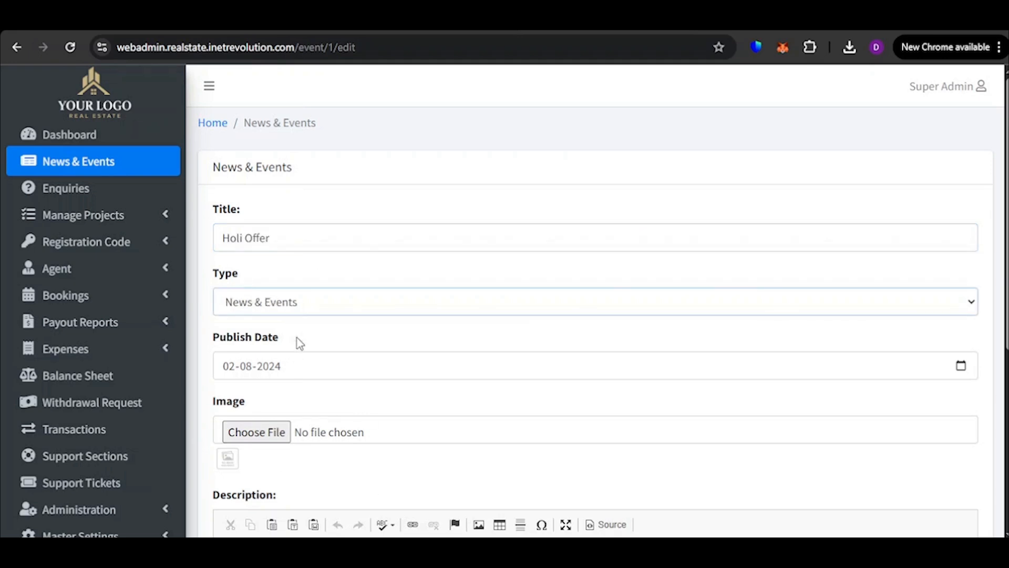
Dismiss the description editor's version notice and review the entry's type, publish date, image and description fields
{"action": "scroll", "coordinate": [321, 297], "scroll_direction": "down", "scroll_amount": 3}
{"action": "scroll", "coordinate": [363, 243], "scroll_direction": "down", "scroll_amount": 3}
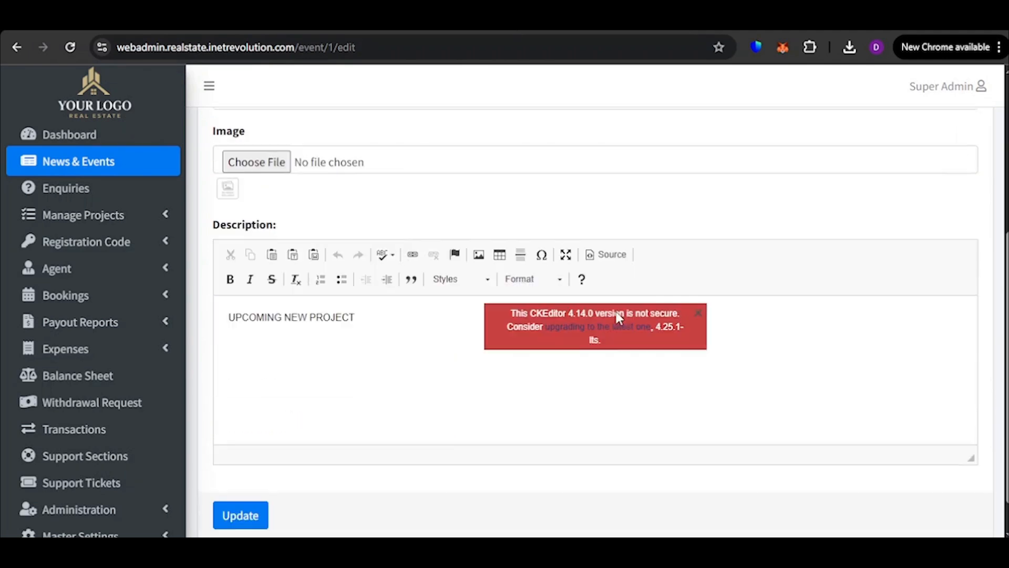
{"action": "left_click", "coordinate": [698, 286]}
{"action": "scroll", "coordinate": [578, 316], "scroll_direction": "up", "scroll_amount": 5}
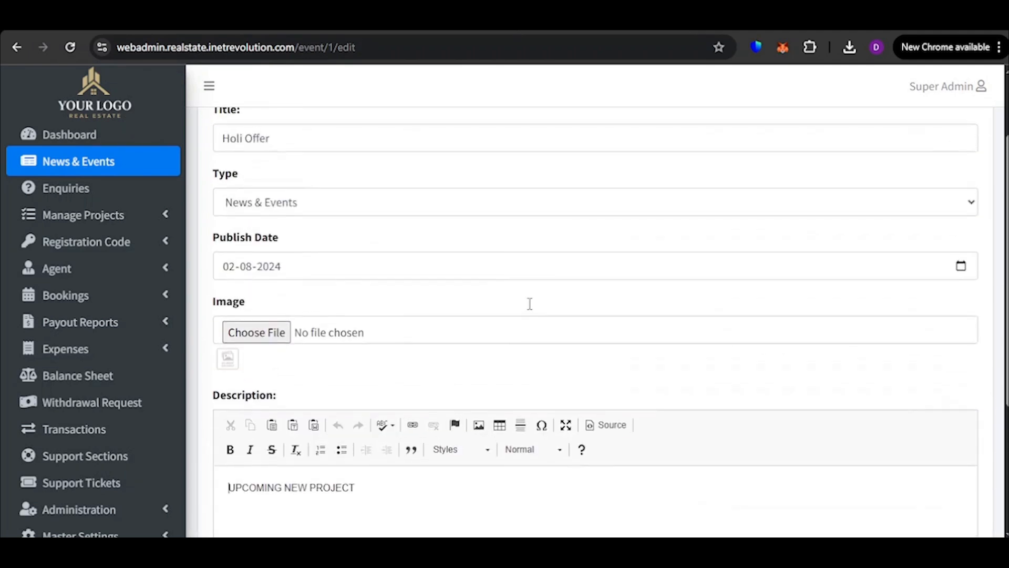
{"action": "left_click", "coordinate": [321, 314]}
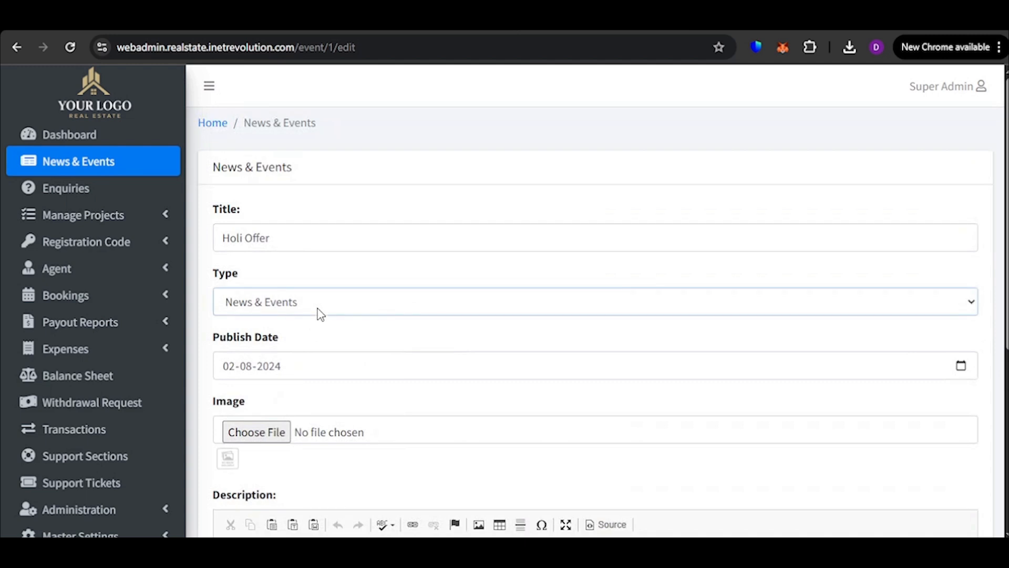
{"action": "scroll", "coordinate": [308, 353], "scroll_direction": "down", "scroll_amount": 4}
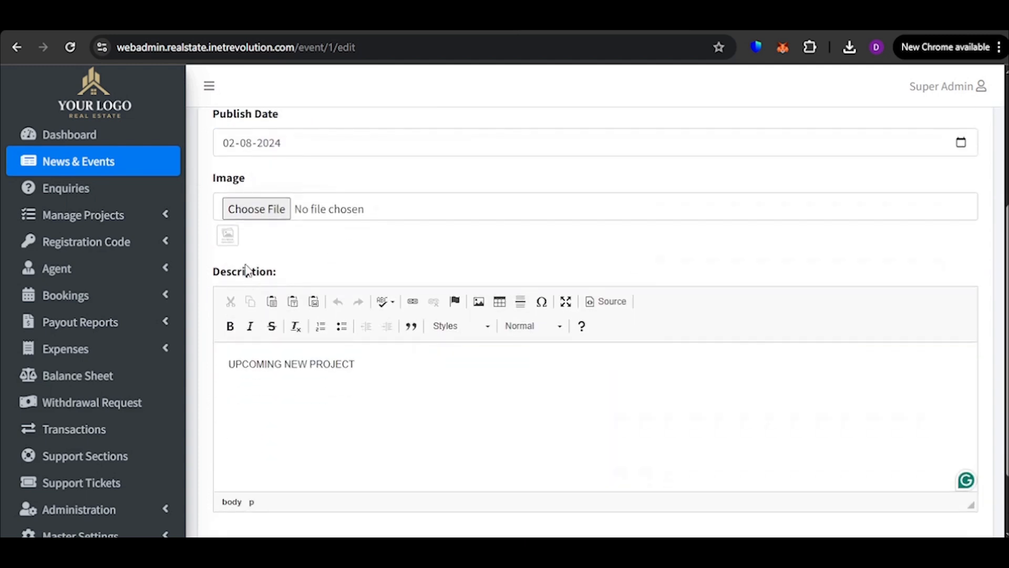
{"action": "left_click", "coordinate": [367, 389]}
{"action": "scroll", "coordinate": [383, 349], "scroll_direction": "up", "scroll_amount": 3}
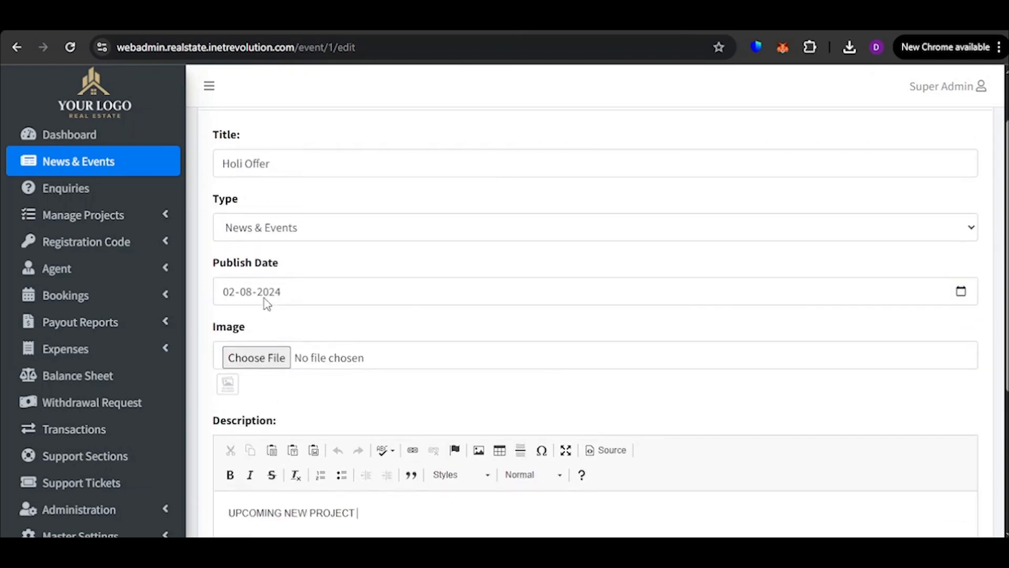
Switch the Holi Offer entry's type to Popup and back to News & Events
{"action": "left_click", "coordinate": [287, 286]}
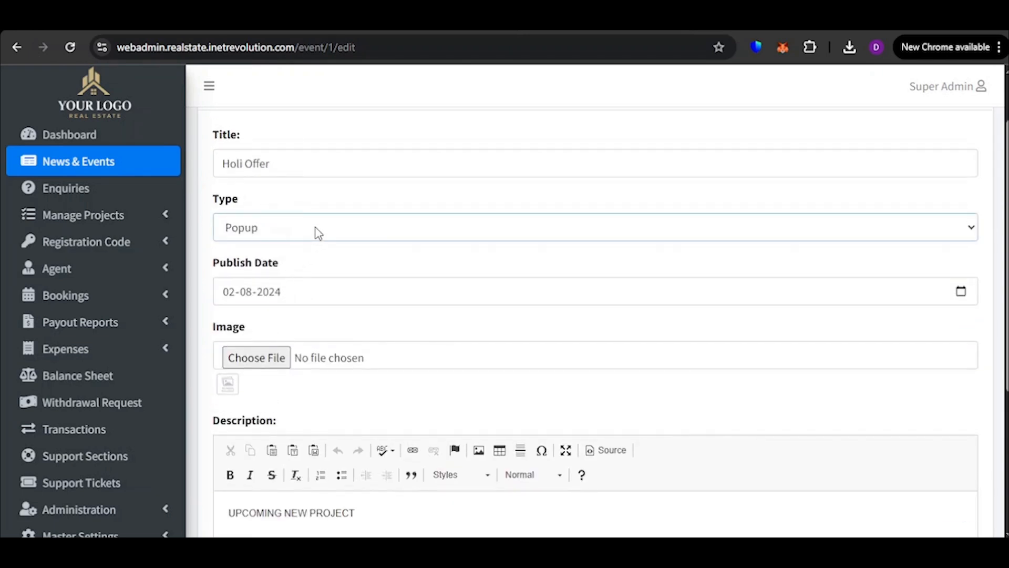
{"action": "scroll", "coordinate": [436, 428], "scroll_direction": "down", "scroll_amount": 3}
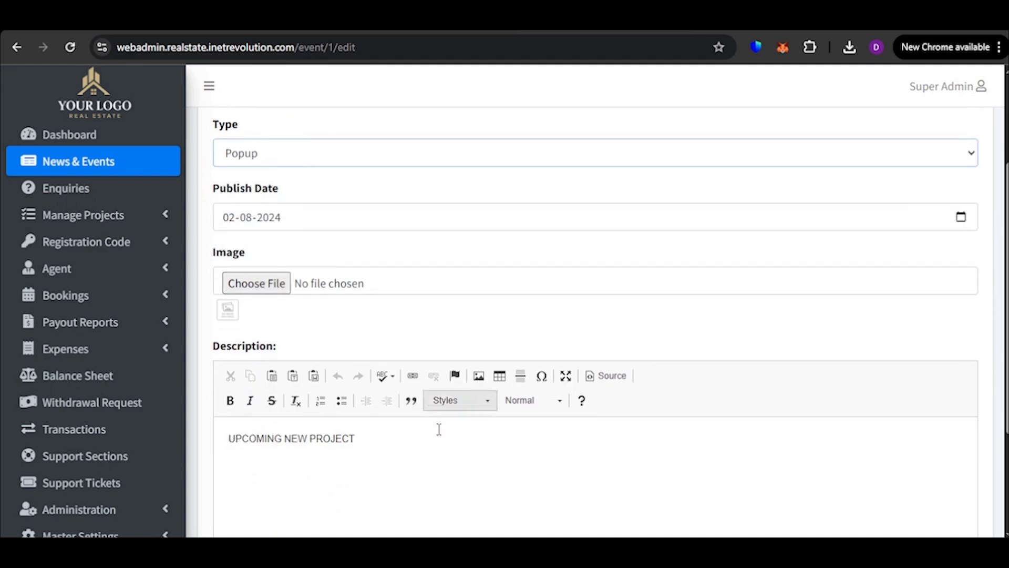
{"action": "scroll", "coordinate": [421, 405], "scroll_direction": "up", "scroll_amount": 2}
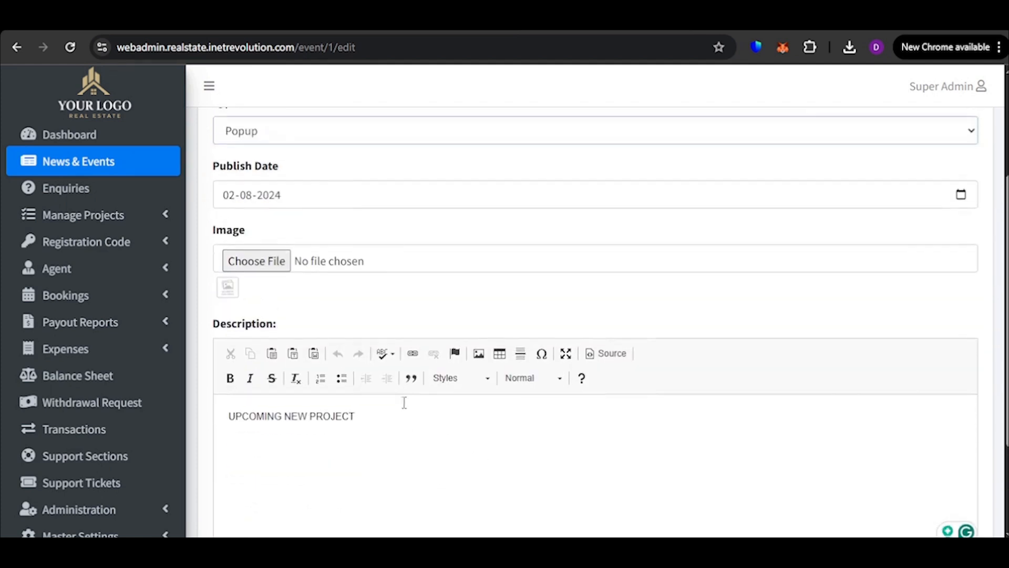
{"action": "left_click", "coordinate": [317, 157]}
{"action": "left_click", "coordinate": [304, 203]}
Append "Done" to the end of the Holi Offer description and save the updated entry
{"action": "scroll", "coordinate": [305, 314], "scroll_direction": "down", "scroll_amount": 3}
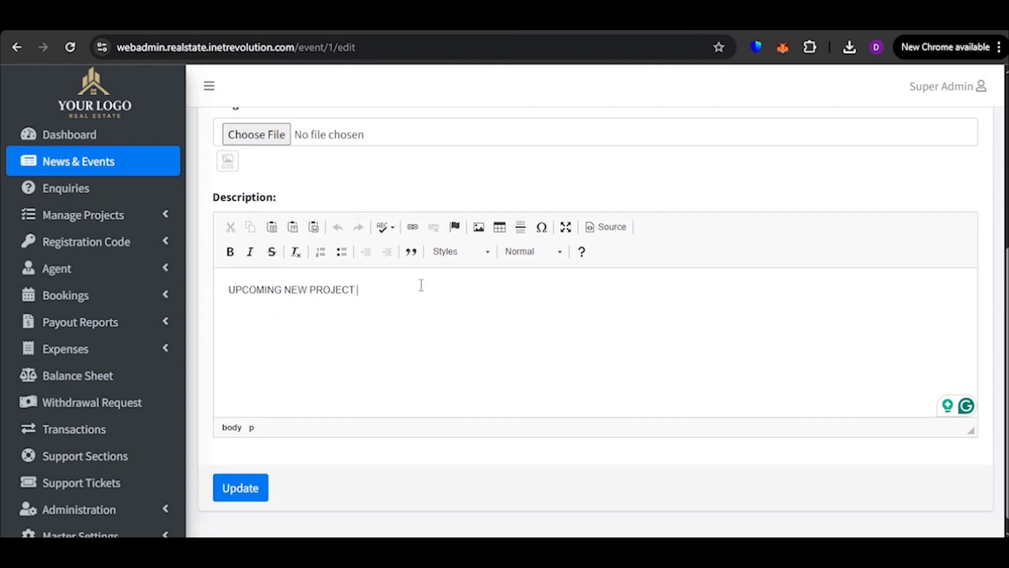
{"action": "type", "text": "Done"}
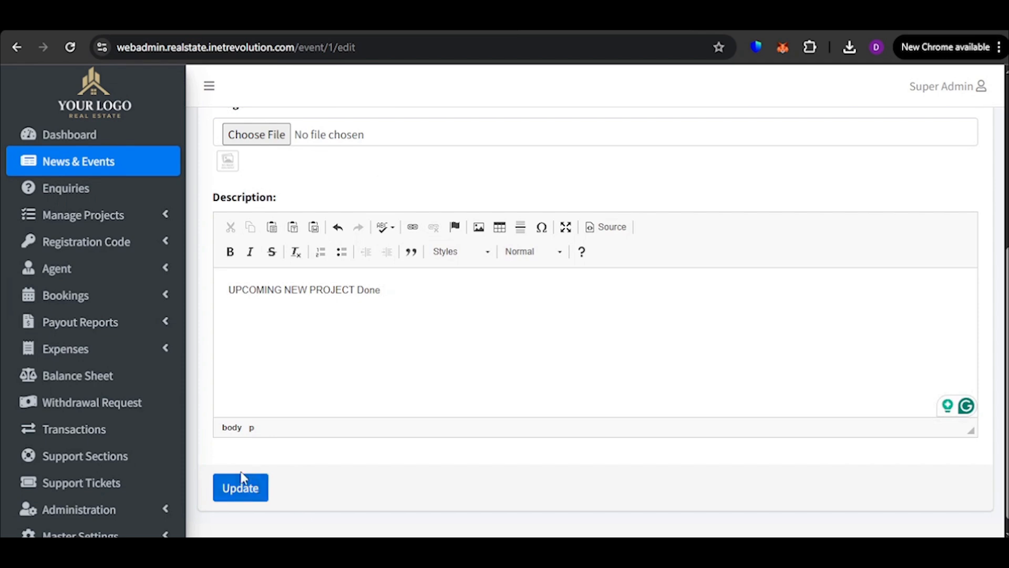
{"action": "left_click", "coordinate": [241, 488]}
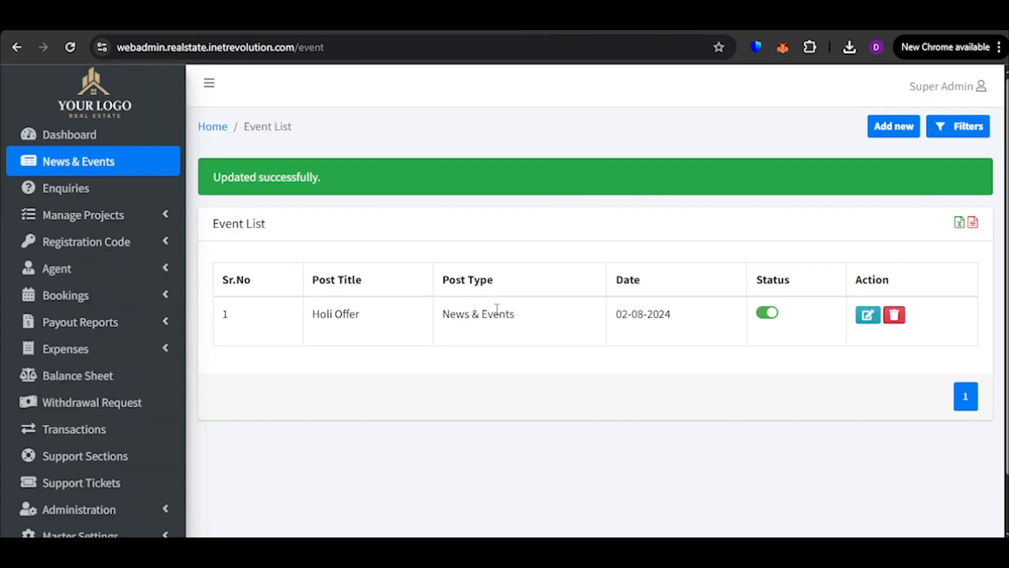
Start a new News & Events entry titled "Deepawali Offer" with the type Popup
{"action": "left_click", "coordinate": [902, 134]}
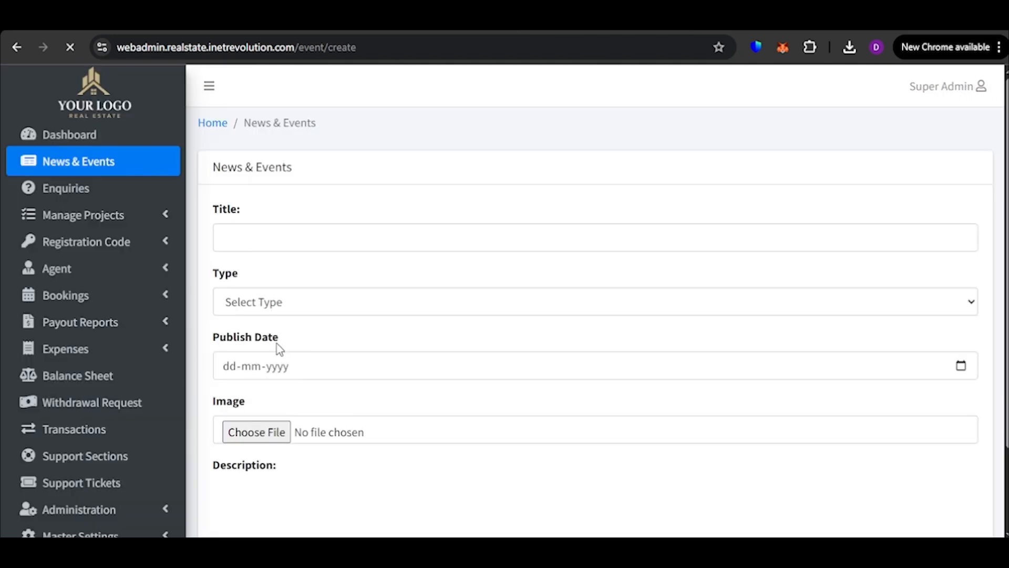
{"action": "left_click", "coordinate": [310, 235]}
{"action": "type", "text": "Deepawali Offer"}
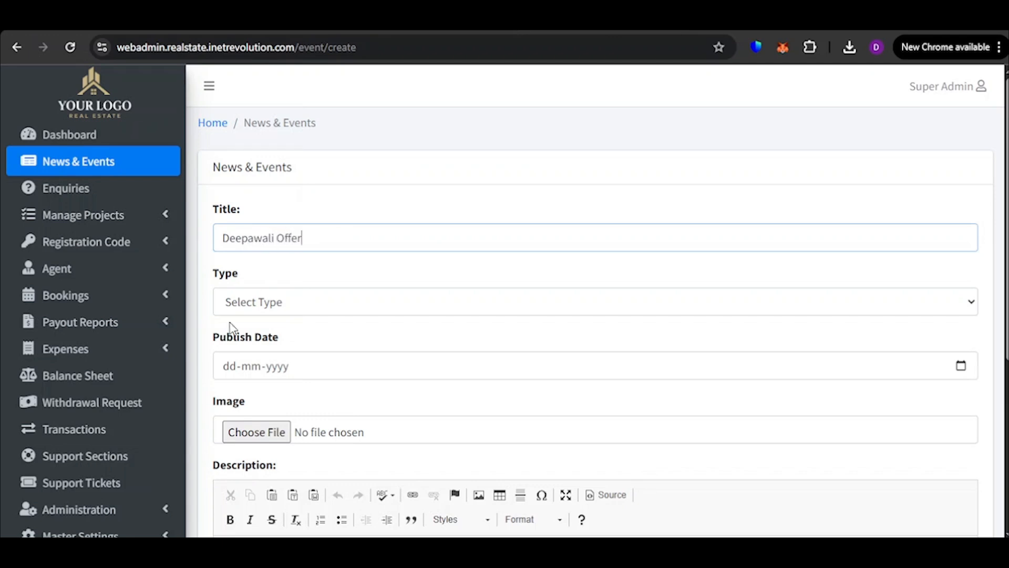
{"action": "left_click", "coordinate": [302, 310]}
{"action": "left_click", "coordinate": [291, 373]}
Set the publish date to 27-08-2025, dismiss the editor notice and create the entry with an empty description
{"action": "scroll", "coordinate": [316, 329], "scroll_direction": "down", "scroll_amount": 2}
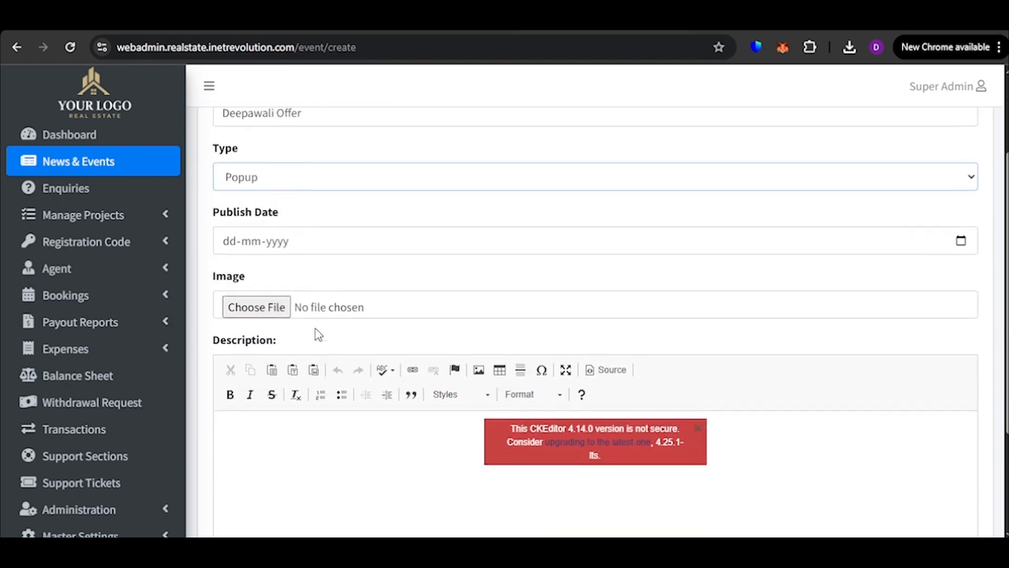
{"action": "left_click", "coordinate": [957, 216]}
{"action": "left_click", "coordinate": [265, 382]}
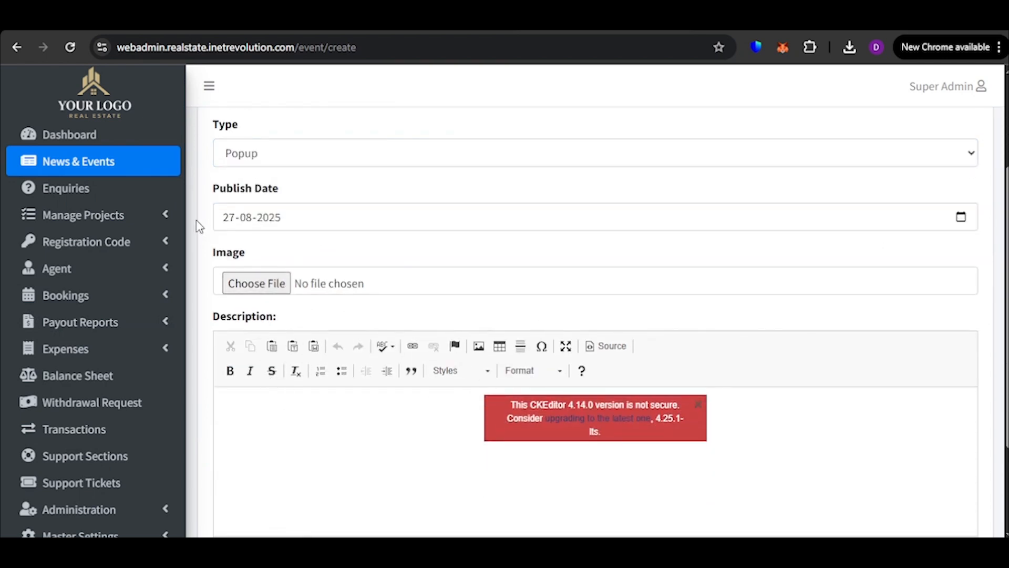
{"action": "left_click", "coordinate": [698, 404]}
{"action": "scroll", "coordinate": [361, 384], "scroll_direction": "down", "scroll_amount": 2}
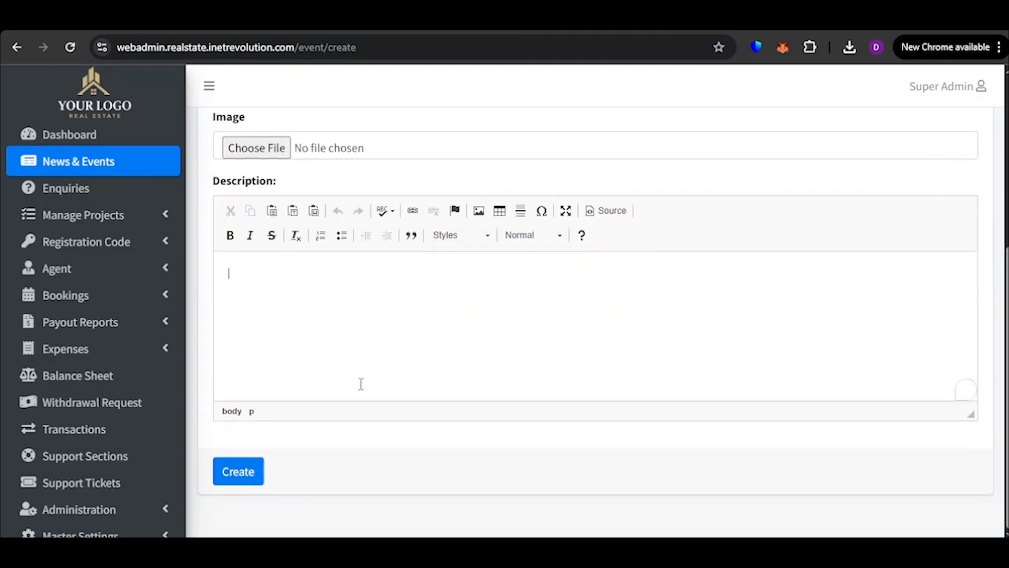
{"action": "left_click", "coordinate": [242, 476]}
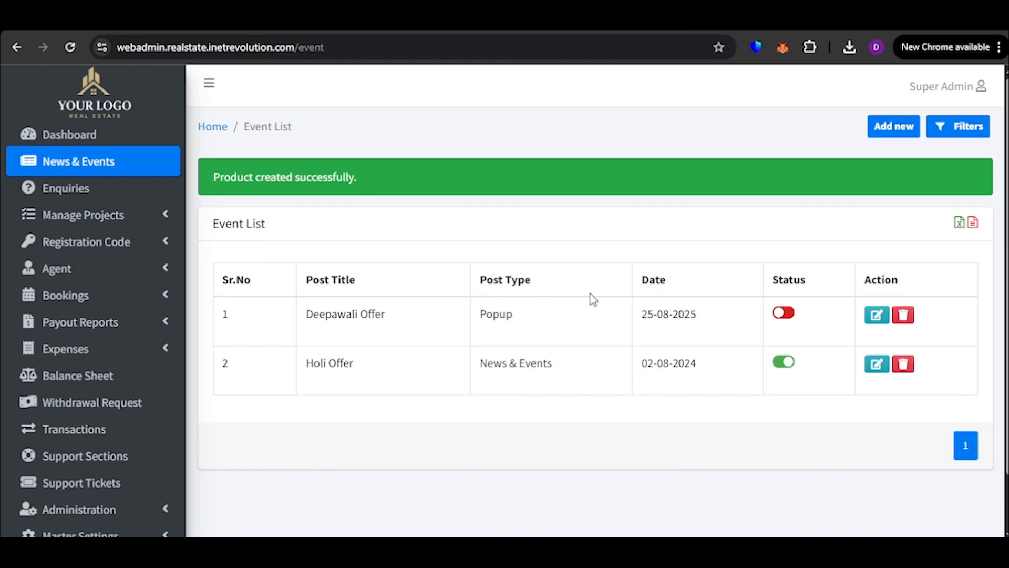
Activate the status of the Deepawali Offer entry in the event list
{"action": "scroll", "coordinate": [557, 300], "scroll_direction": "down", "scroll_amount": 1}
{"action": "scroll", "coordinate": [560, 308], "scroll_direction": "up", "scroll_amount": 1}
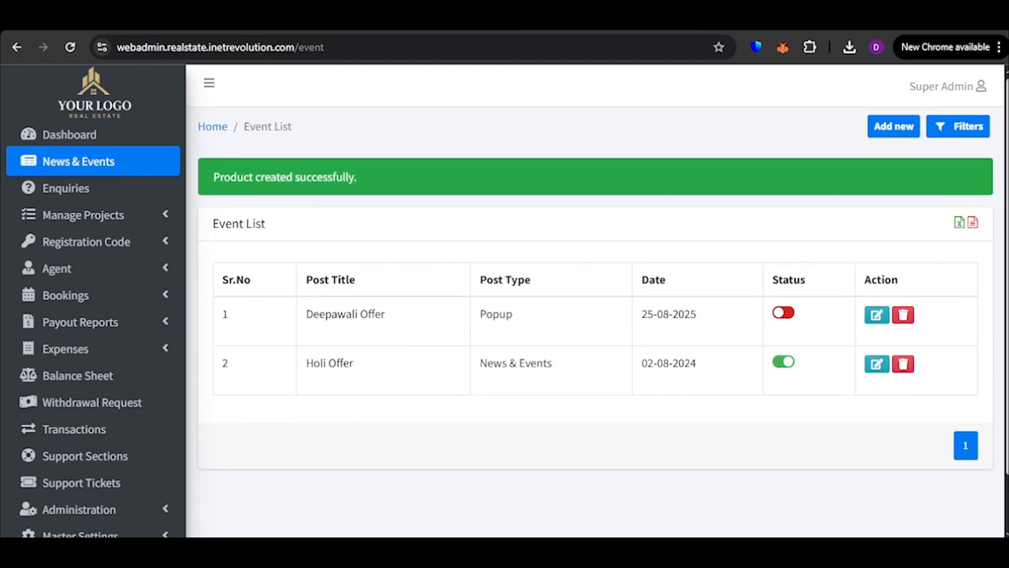
{"action": "left_click", "coordinate": [781, 315]}
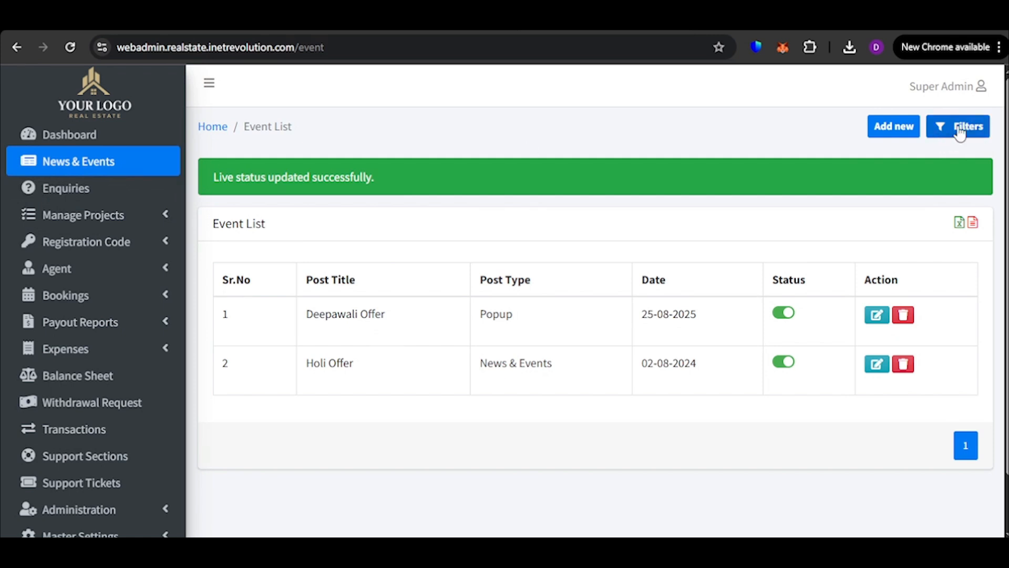
Filter the event list by the News & Events post type
{"action": "left_click", "coordinate": [961, 133]}
{"action": "left_click", "coordinate": [257, 274]}
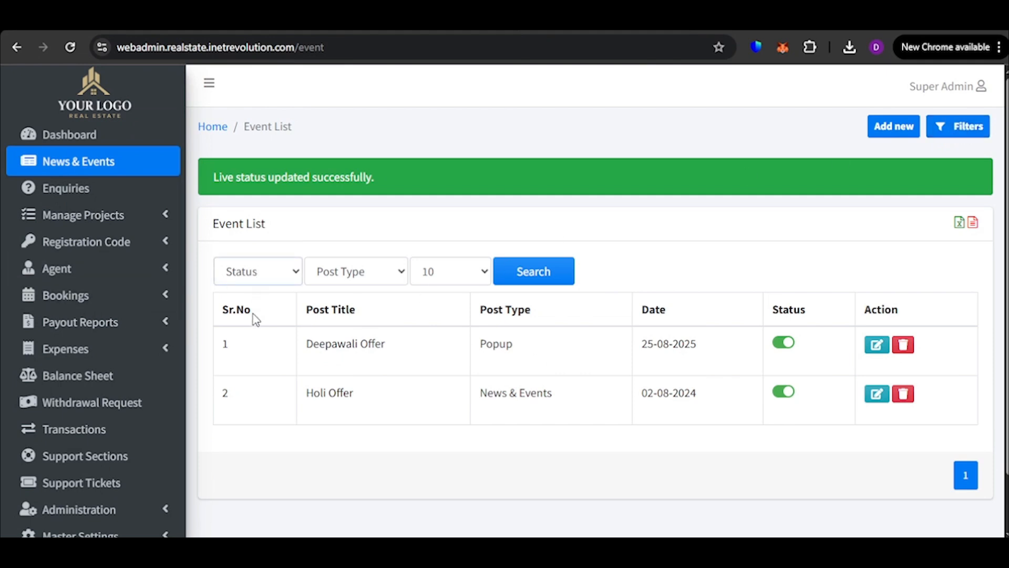
{"action": "left_click", "coordinate": [362, 316]}
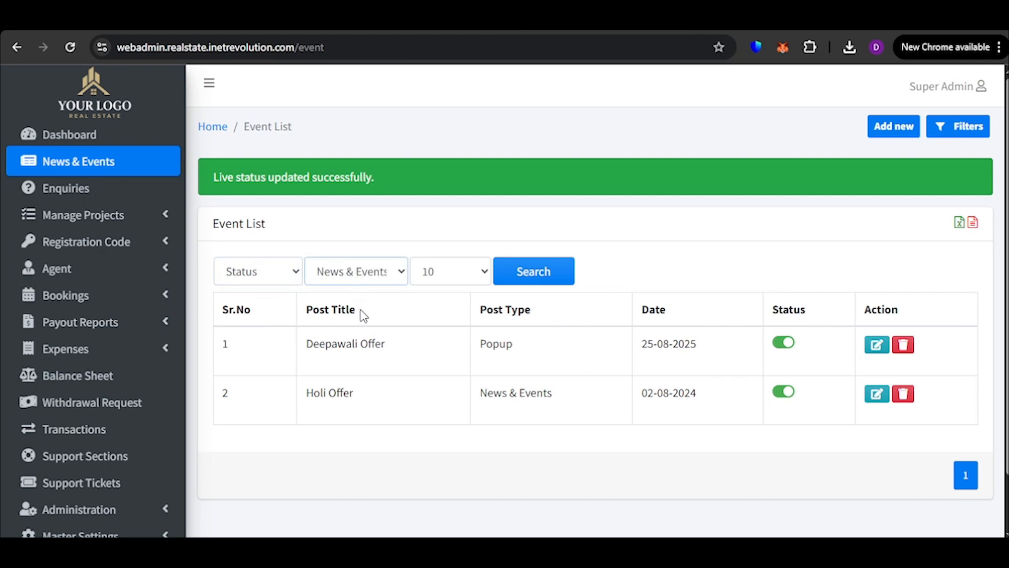
{"action": "left_click", "coordinate": [551, 279]}
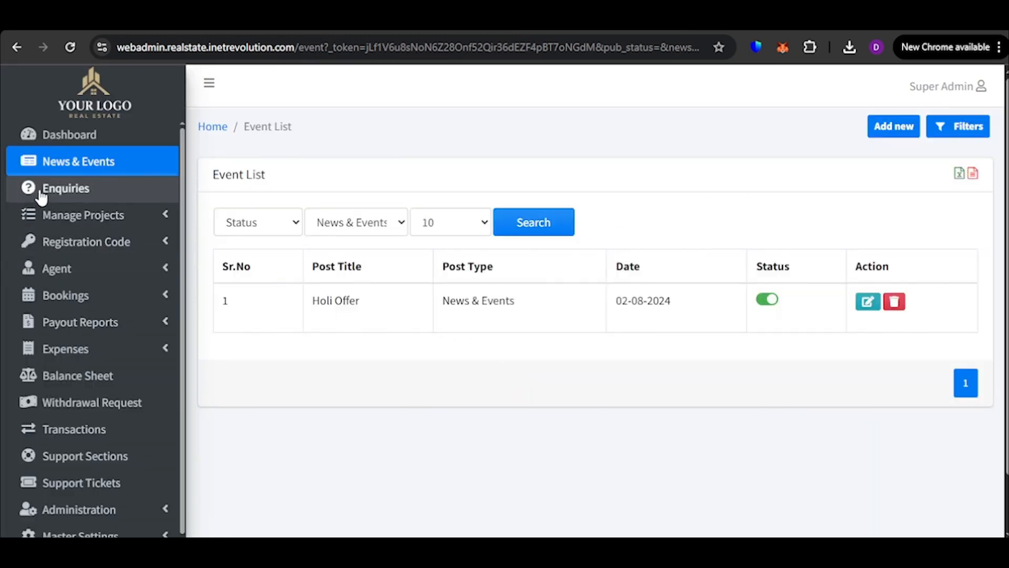
Open the Enquiries list and examine the customer, agent code, contact and project details of its entries
{"action": "left_click", "coordinate": [77, 195]}
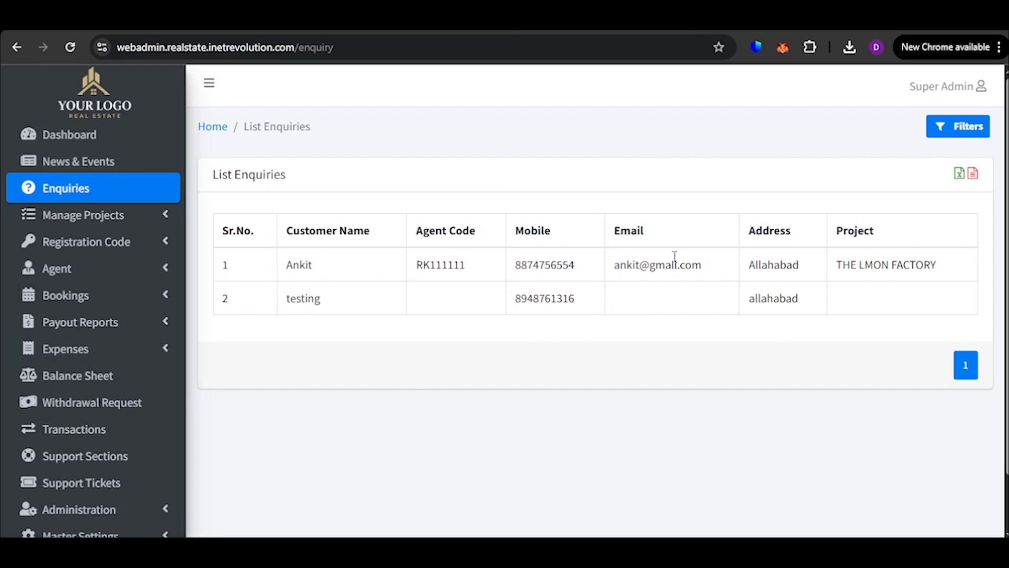
{"action": "left_click_drag", "start_coordinate": [947, 269], "coordinate": [561, 255]}
{"action": "left_click", "coordinate": [814, 299]}
{"action": "left_click", "coordinate": [717, 333]}
{"action": "left_click", "coordinate": [541, 255]}
{"action": "double_click", "coordinate": [451, 262]}
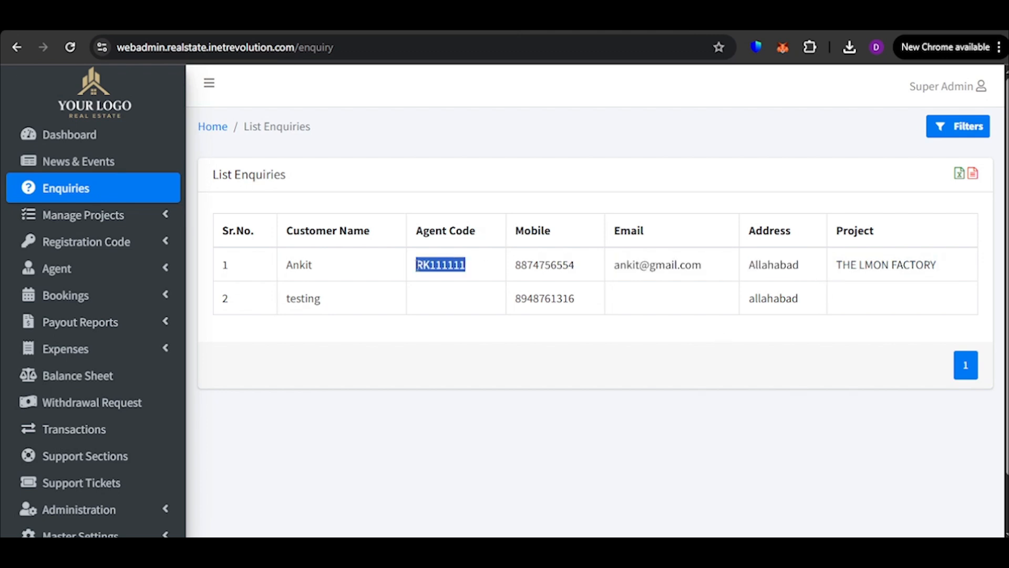
{"action": "double_click", "coordinate": [301, 265]}
{"action": "left_click", "coordinate": [373, 330]}
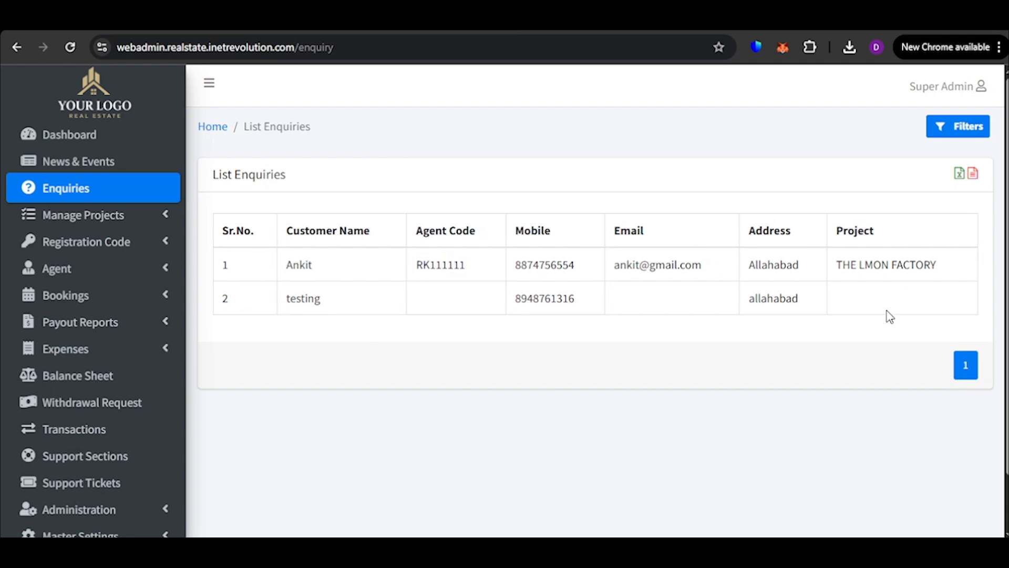
Show the enquiry filters and inspect the agent code and project options
{"action": "left_click", "coordinate": [948, 128]}
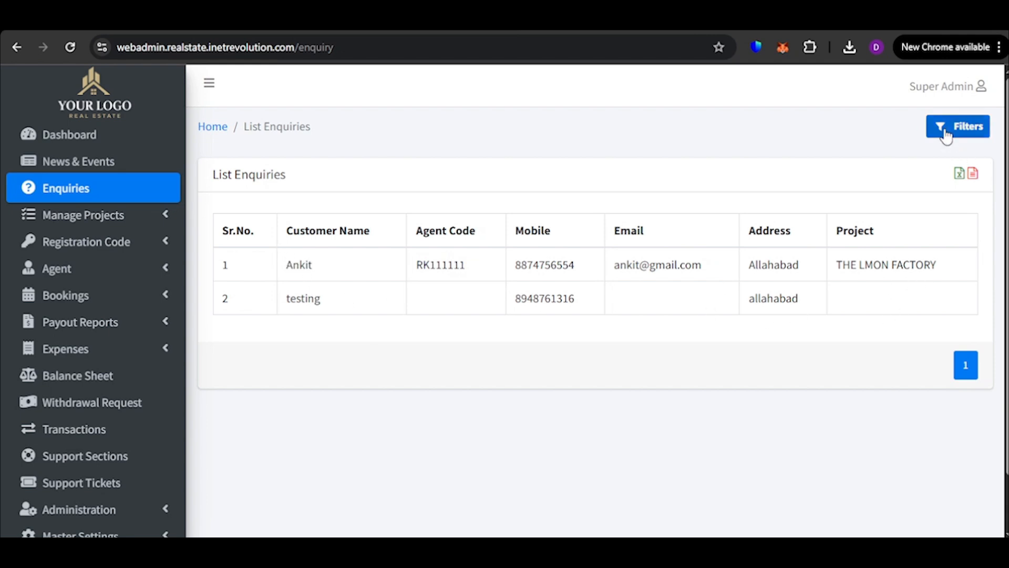
{"action": "left_click", "coordinate": [420, 220]}
{"action": "left_click", "coordinate": [496, 219]}
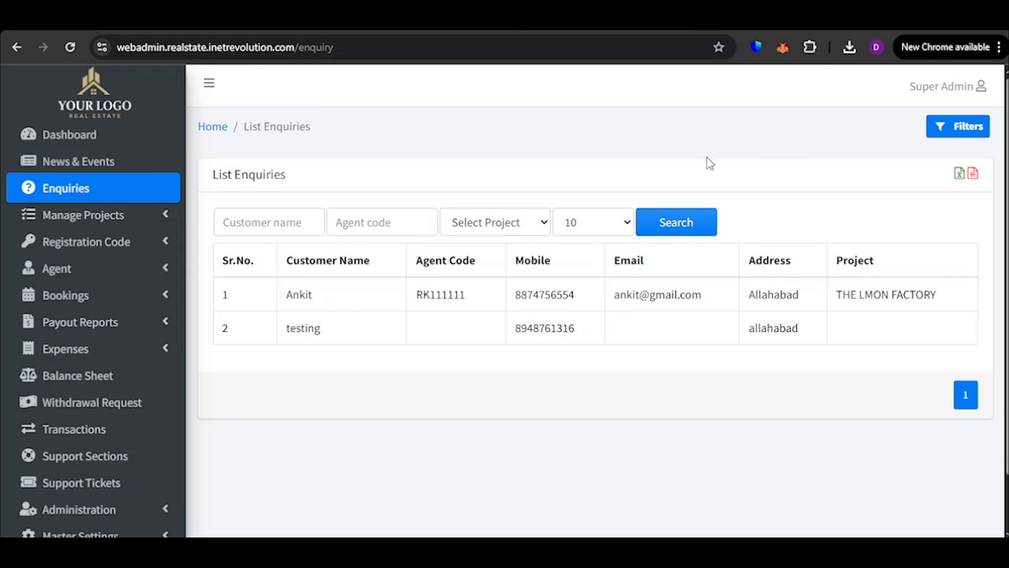
Open the project list under Manage Projects and look through its entries
{"action": "left_click", "coordinate": [139, 219]}
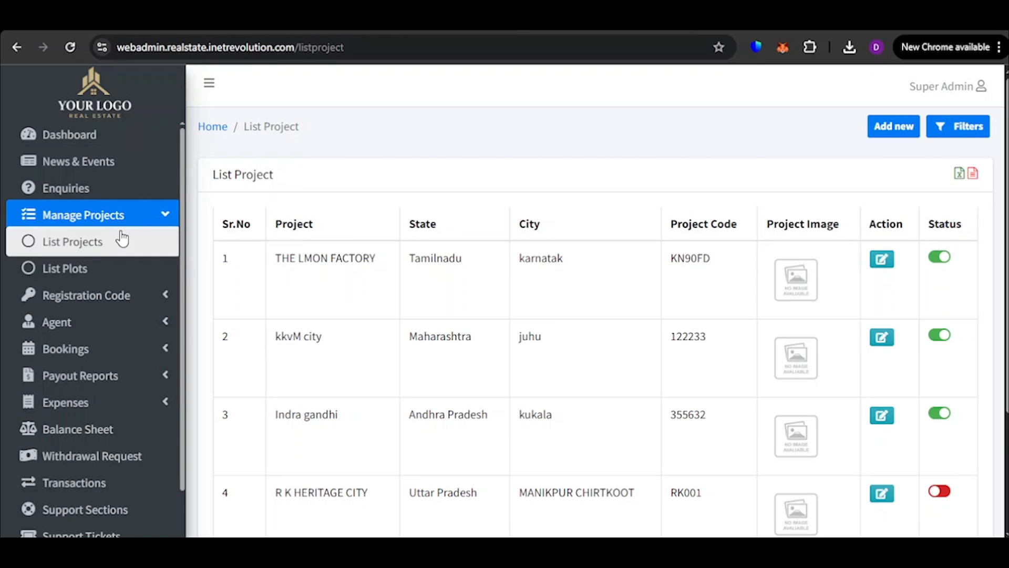
{"action": "scroll", "coordinate": [707, 294], "scroll_direction": "down", "scroll_amount": 3}
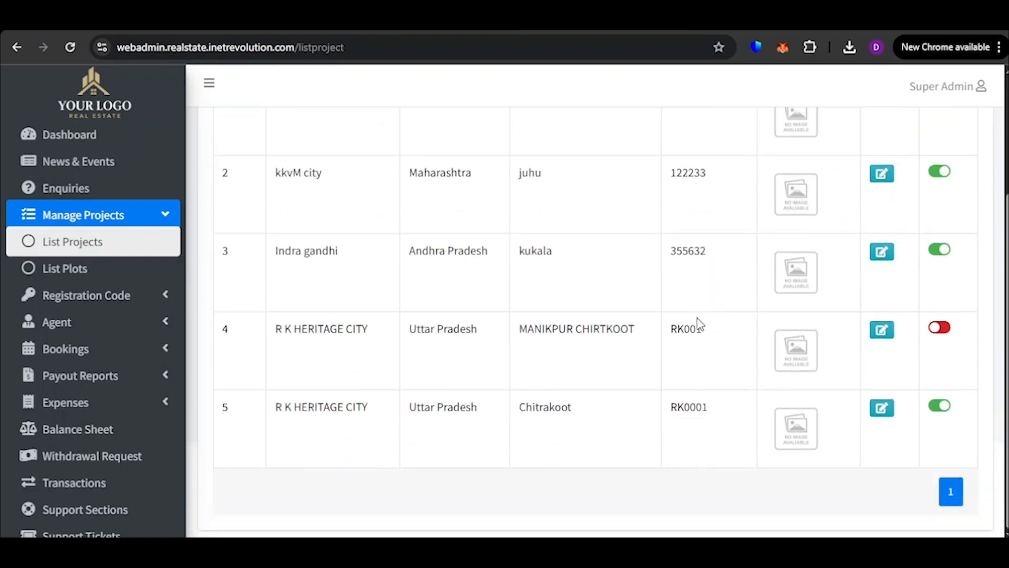
{"action": "scroll", "coordinate": [692, 343], "scroll_direction": "up", "scroll_amount": 3}
{"action": "scroll", "coordinate": [716, 341], "scroll_direction": "down", "scroll_amount": 3}
{"action": "scroll", "coordinate": [419, 269], "scroll_direction": "up", "scroll_amount": 1}
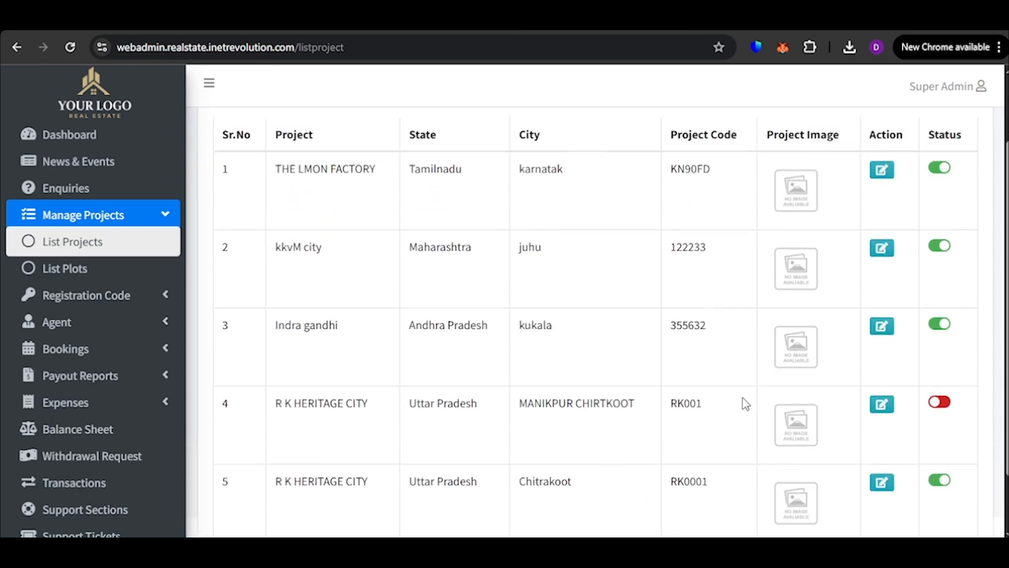
Start a new project category with the state Uttar Pradesh and the city Prayagraj
{"action": "scroll", "coordinate": [744, 406], "scroll_direction": "up", "scroll_amount": 2}
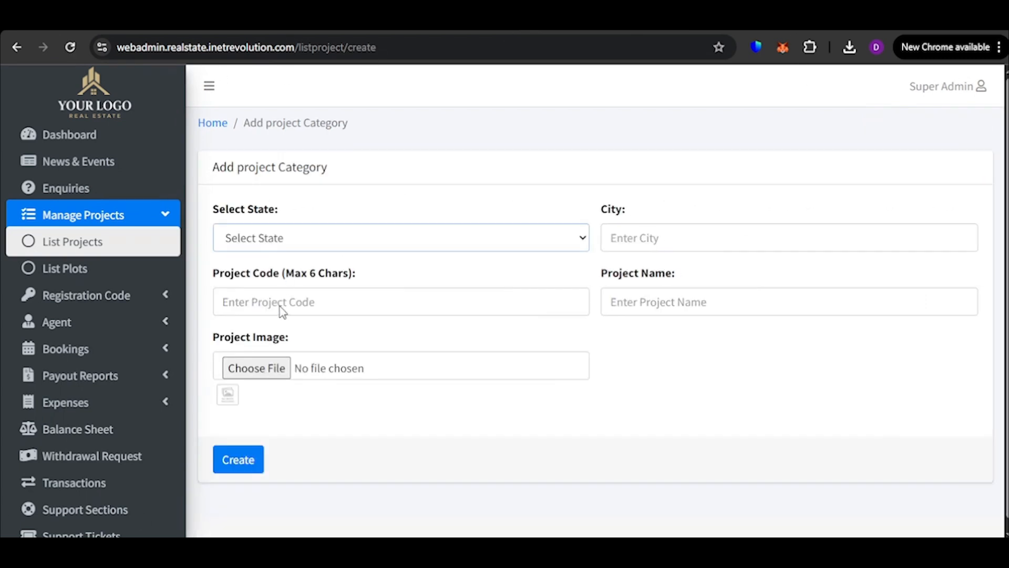
{"action": "scroll", "coordinate": [303, 158], "scroll_direction": "down", "scroll_amount": 1}
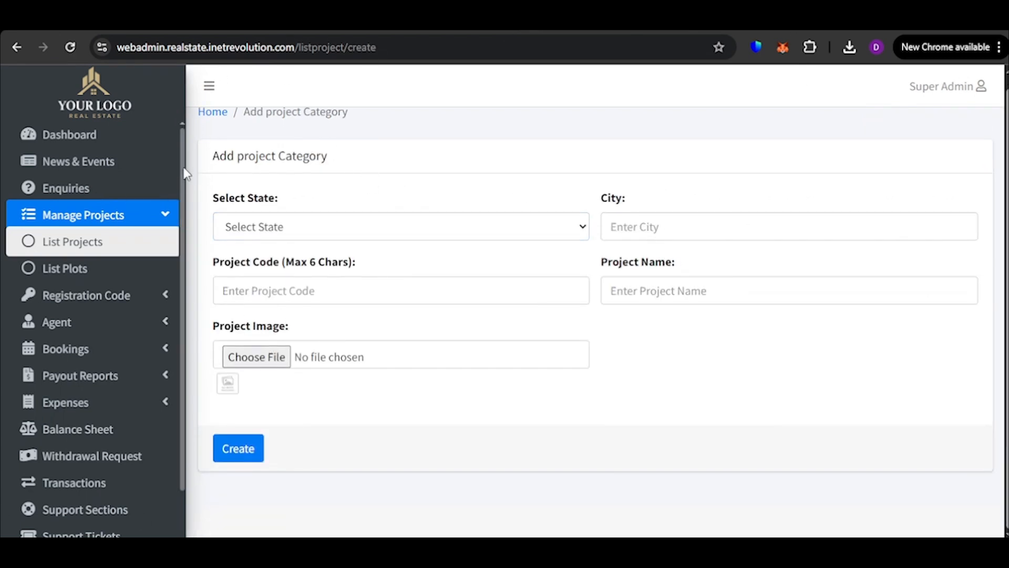
{"action": "left_click_drag", "start_coordinate": [205, 156], "coordinate": [402, 168]}
{"action": "left_click", "coordinate": [395, 177]}
{"action": "left_click", "coordinate": [313, 230]}
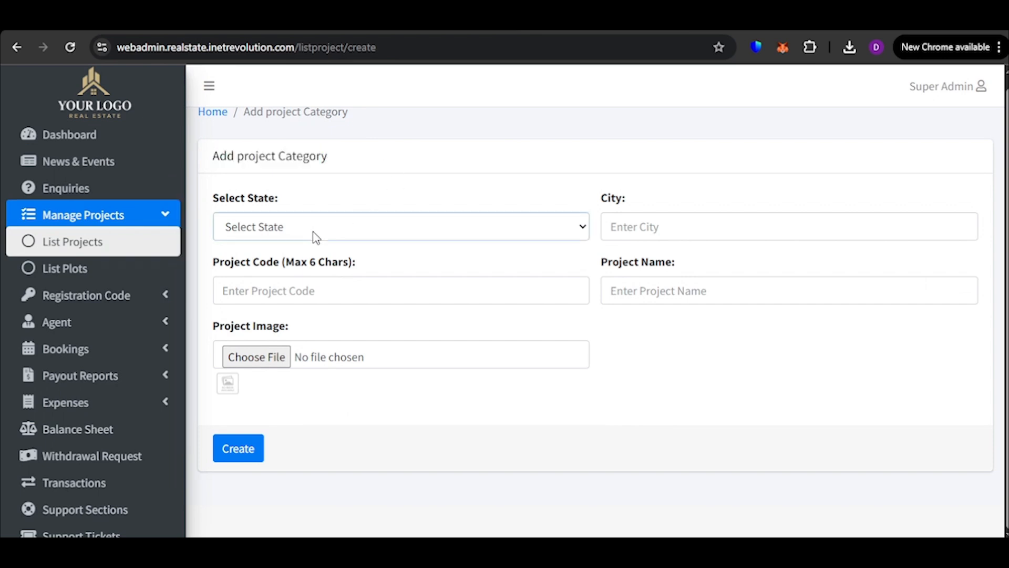
{"action": "left_click", "coordinate": [335, 501]}
{"action": "left_click", "coordinate": [723, 218]}
{"action": "type", "text": "Prayagraj"}
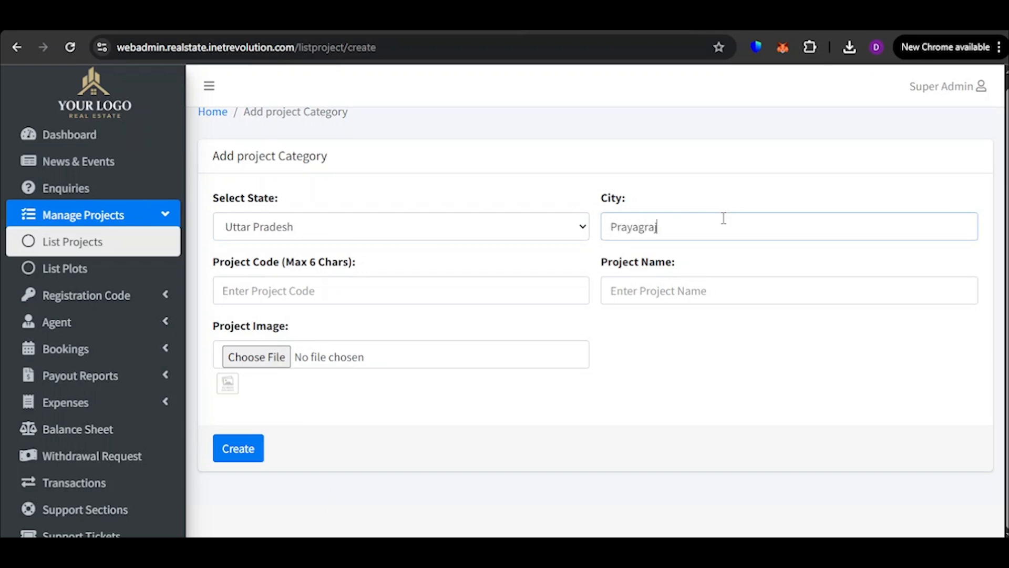
Set the project code to PR7888 and the project name to Malaka City Apartment, and create the project
{"action": "left_click", "coordinate": [302, 278]}
{"action": "type", "text": "PR7888"}
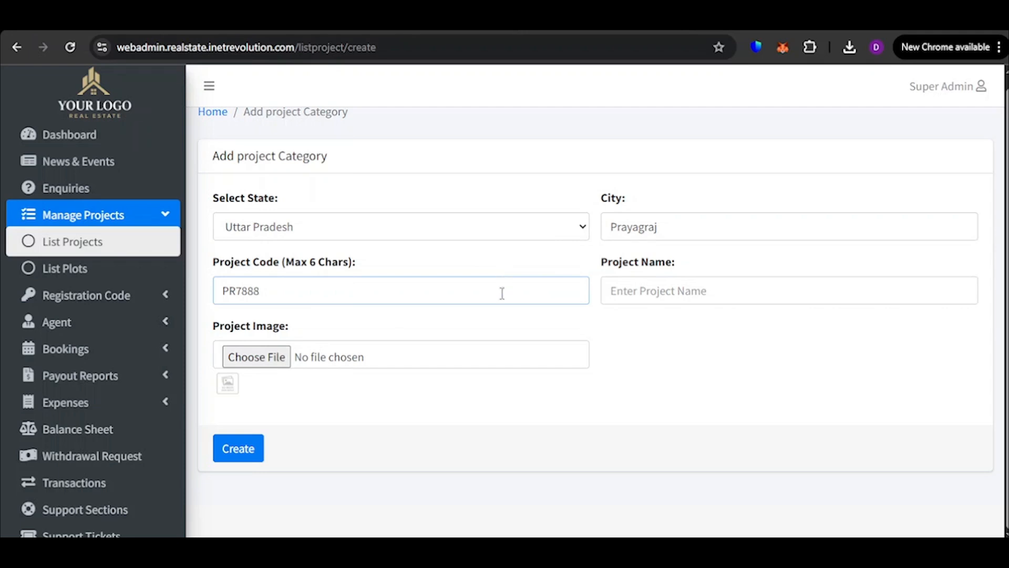
{"action": "left_click", "coordinate": [733, 278]}
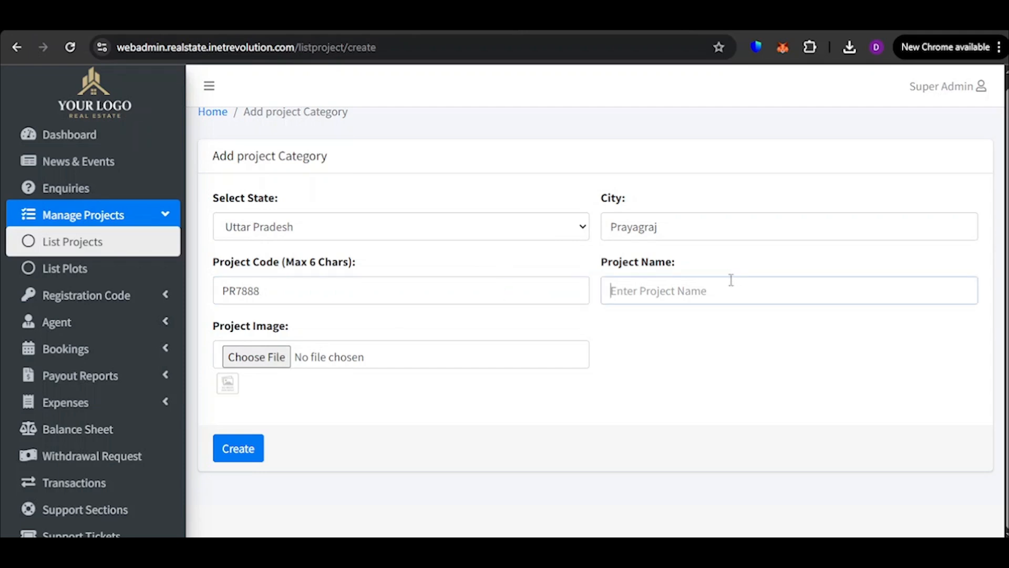
{"action": "type", "text": "Malaka City Apra"}
{"action": "type", "text": "tment"}
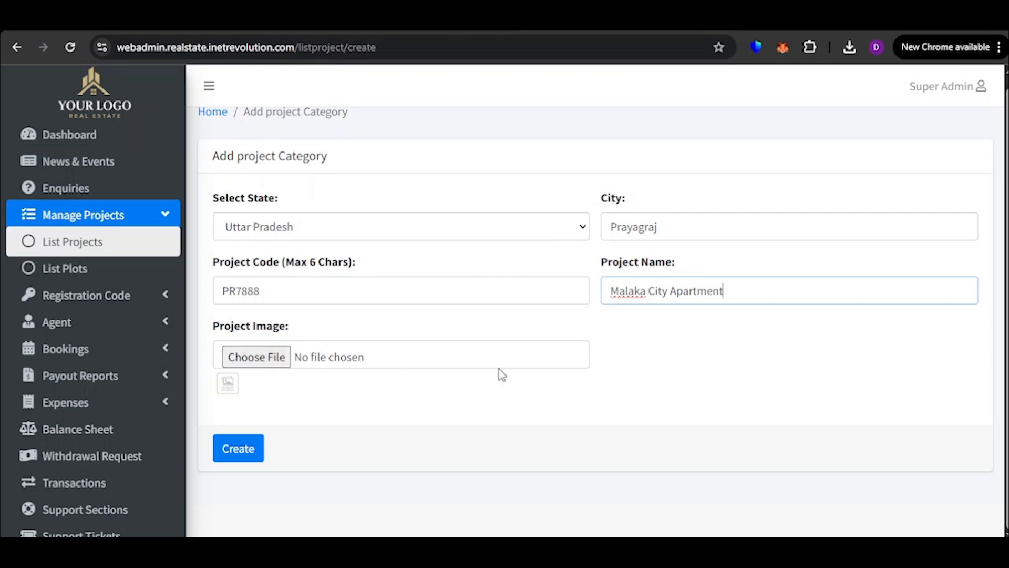
{"action": "left_click", "coordinate": [254, 451]}
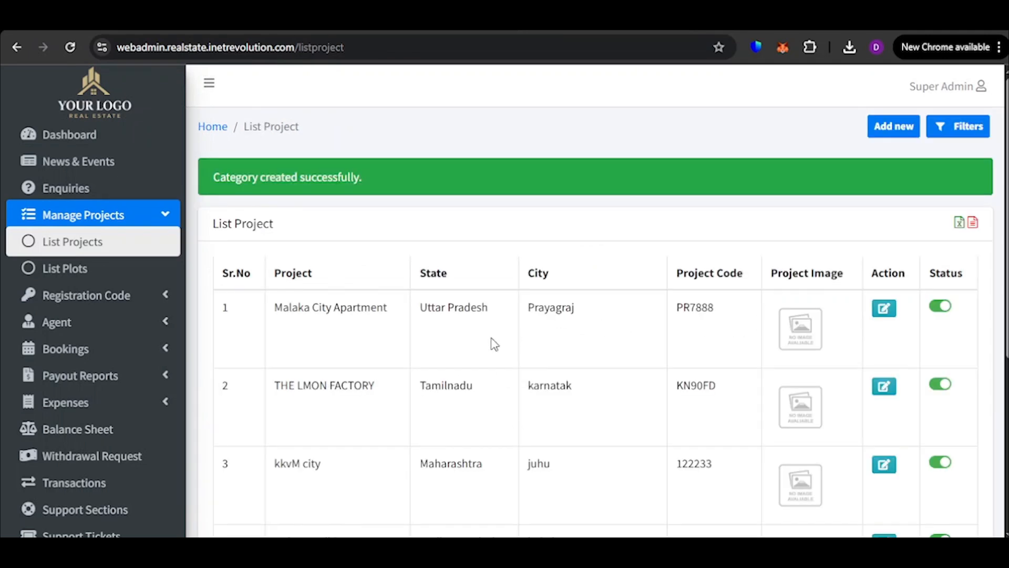
Check the Malaka City Apartment entry in the project list and open its update form to view the editable fields
{"action": "left_click_drag", "start_coordinate": [275, 307], "coordinate": [545, 315]}
{"action": "left_click", "coordinate": [589, 317]}
{"action": "scroll", "coordinate": [840, 305], "scroll_direction": "down", "scroll_amount": 1}
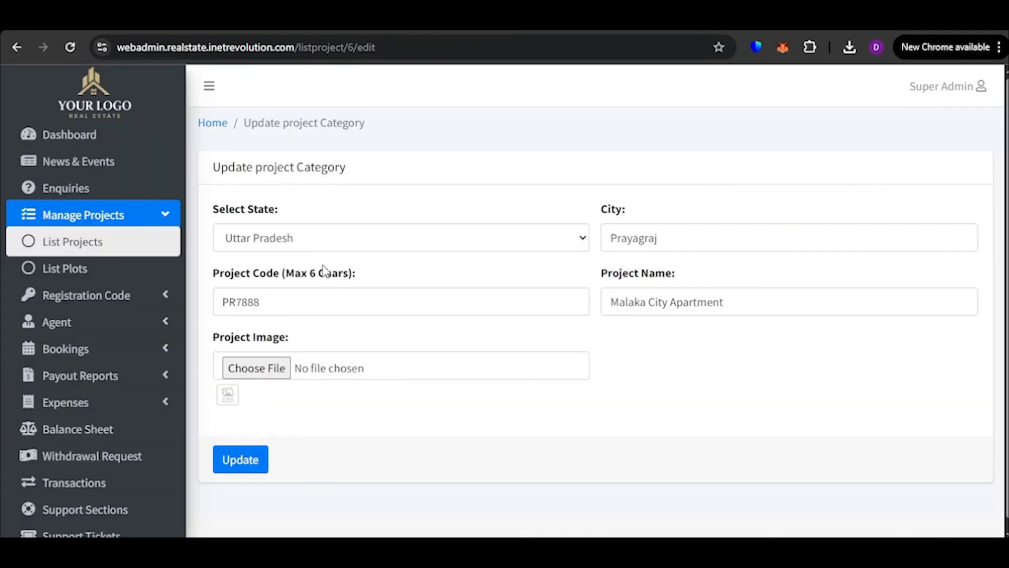
{"action": "left_click", "coordinate": [705, 300]}
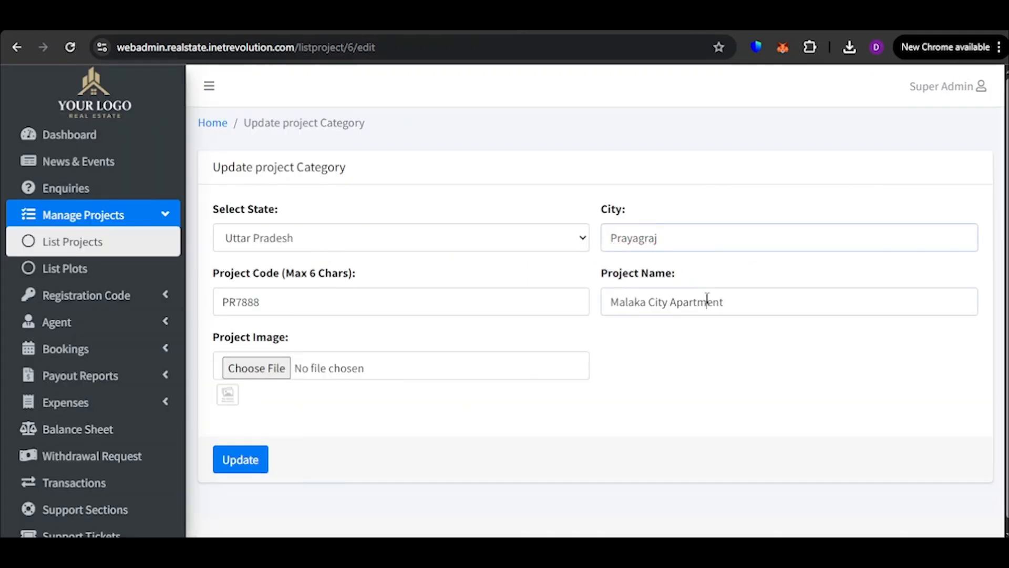
{"action": "scroll", "coordinate": [459, 410], "scroll_direction": "down", "scroll_amount": 1}
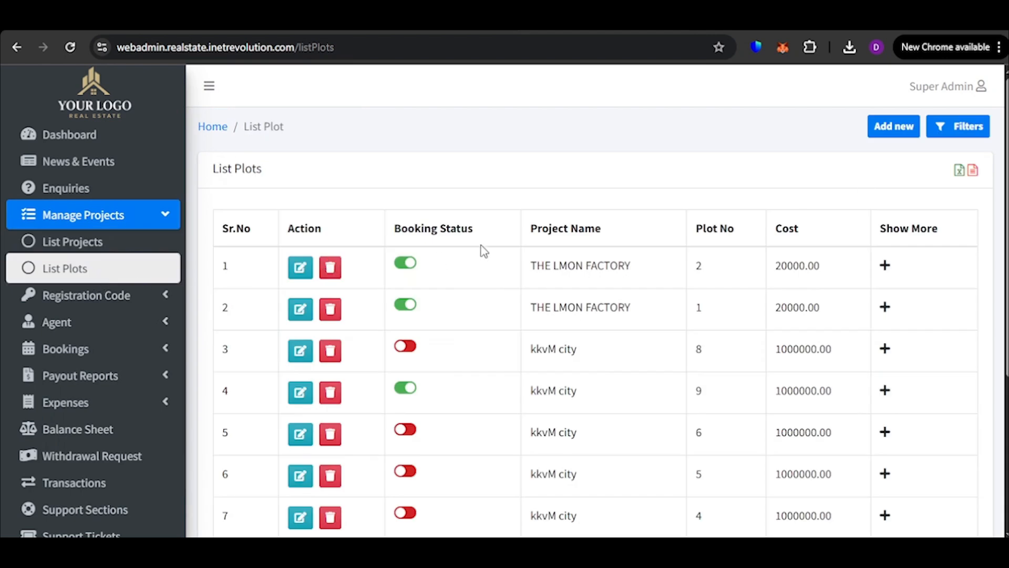
Look through the plot list under Manage Projects and expand the details of plot 2 of THE LMON FACTORY
{"action": "scroll", "coordinate": [427, 377], "scroll_direction": "down", "scroll_amount": 5}
{"action": "scroll", "coordinate": [453, 360], "scroll_direction": "up", "scroll_amount": 5}
{"action": "left_click", "coordinate": [885, 266]}
{"action": "left_click", "coordinate": [885, 266]}
{"action": "left_click", "coordinate": [885, 266]}
{"action": "scroll", "coordinate": [416, 262], "scroll_direction": "down", "scroll_amount": 1}
{"action": "scroll", "coordinate": [247, 266], "scroll_direction": "down", "scroll_amount": 1}
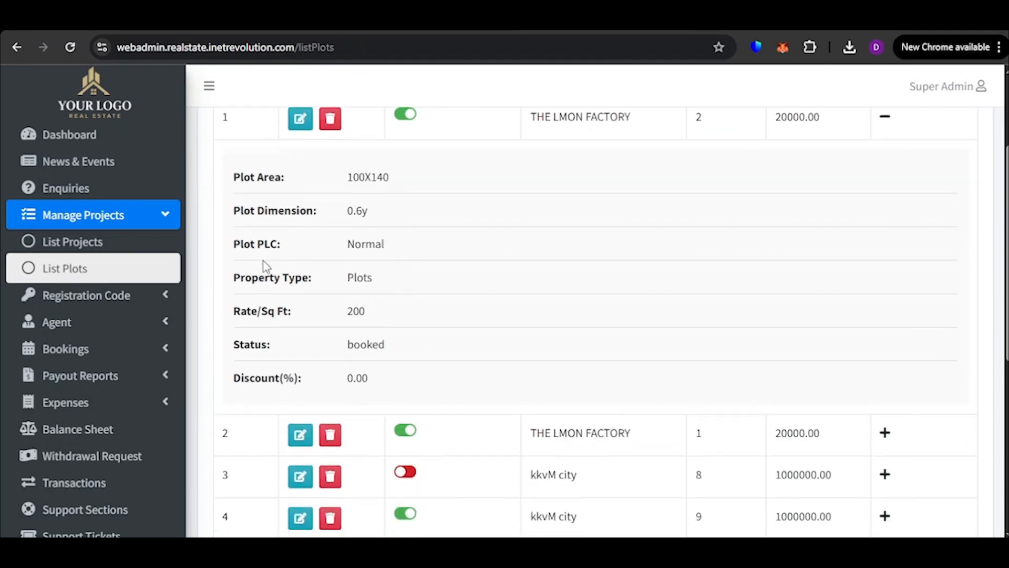
Examine the expanded plot's area, dimension, PLC, property type, rate, status and discount
{"action": "left_click_drag", "start_coordinate": [234, 181], "coordinate": [521, 181]}
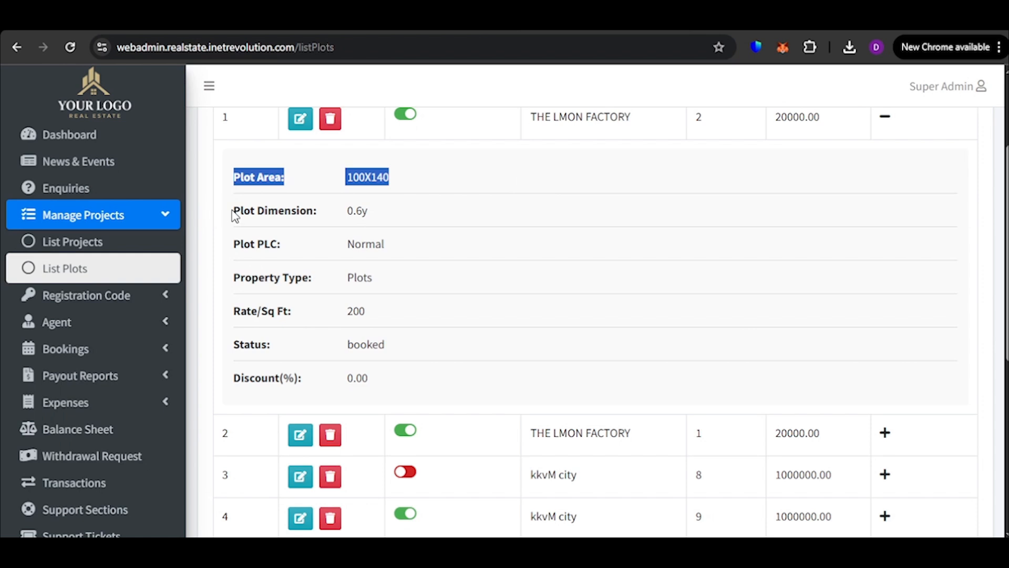
{"action": "left_click_drag", "start_coordinate": [235, 216], "coordinate": [416, 214]}
{"action": "left_click_drag", "start_coordinate": [219, 242], "coordinate": [396, 255]}
{"action": "left_click_drag", "start_coordinate": [194, 289], "coordinate": [372, 343]}
{"action": "left_click", "coordinate": [335, 335]}
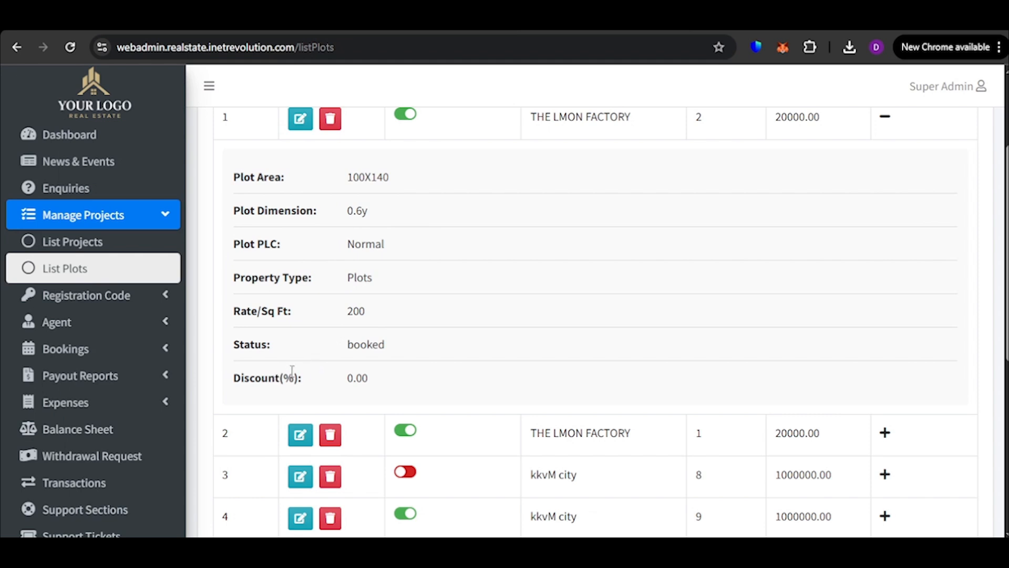
{"action": "left_click_drag", "start_coordinate": [238, 380], "coordinate": [404, 389]}
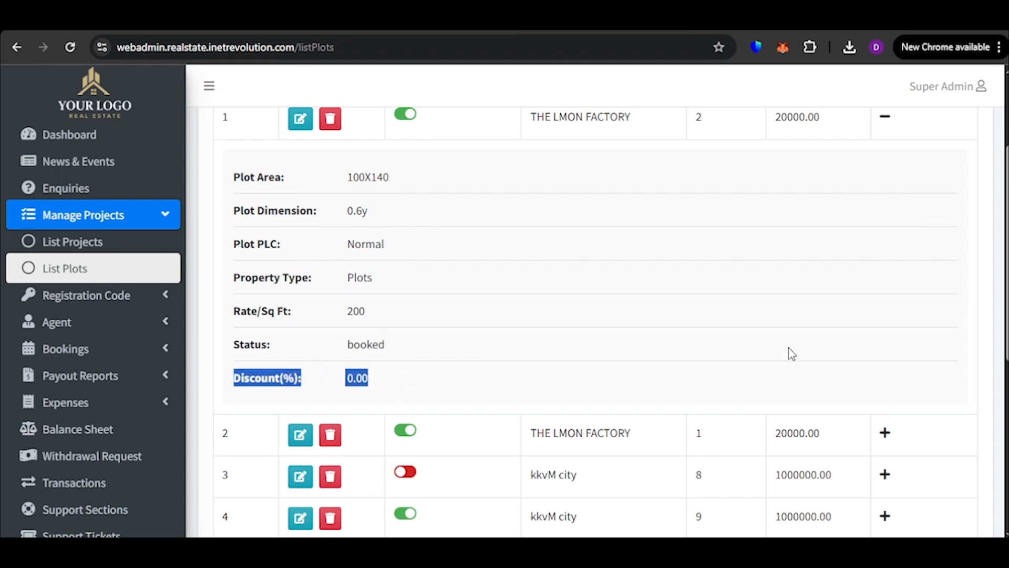
Collapse the details of the first plot and go to page 13 of the plot list
{"action": "scroll", "coordinate": [791, 354], "scroll_direction": "up", "scroll_amount": 2}
{"action": "left_click", "coordinate": [800, 325]}
{"action": "scroll", "coordinate": [812, 310], "scroll_direction": "up", "scroll_amount": 2}
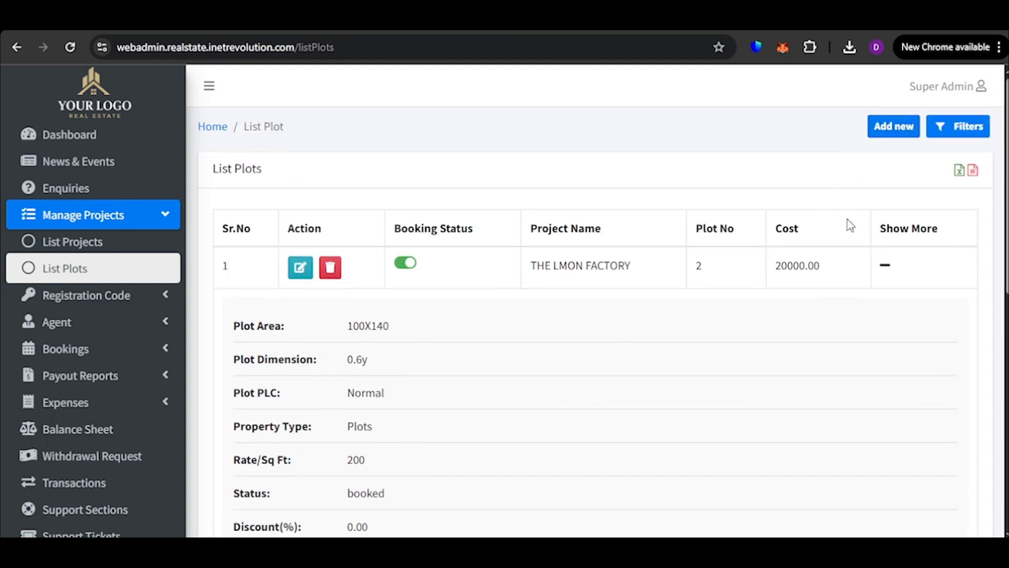
{"action": "left_click", "coordinate": [885, 266]}
{"action": "scroll", "coordinate": [853, 284], "scroll_direction": "down", "scroll_amount": 5}
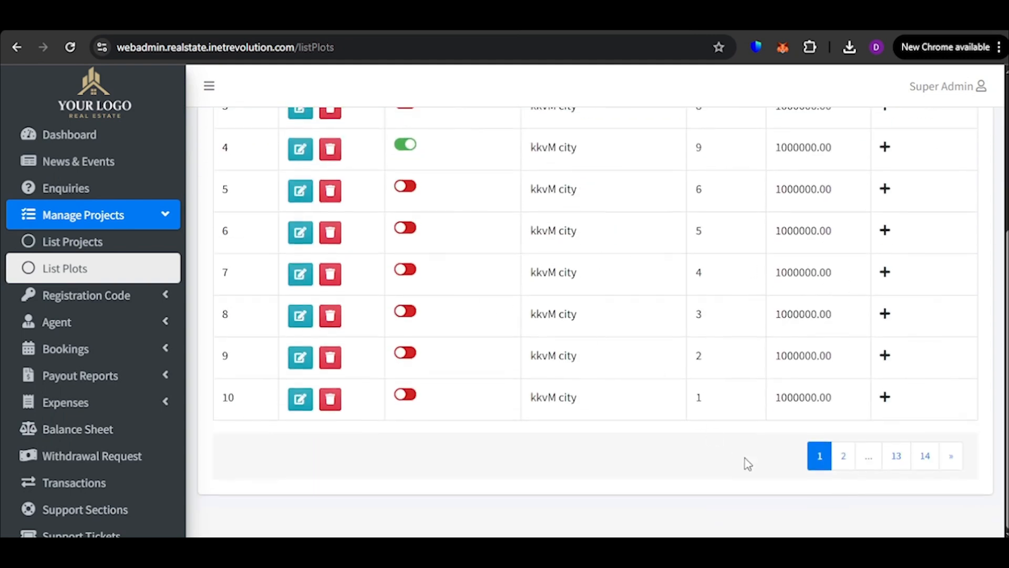
{"action": "left_click", "coordinate": [896, 458]}
Start a new plot entry for project Malaka City Apartment with property type Plots, PLC Normal and sector 1
{"action": "left_click", "coordinate": [893, 131]}
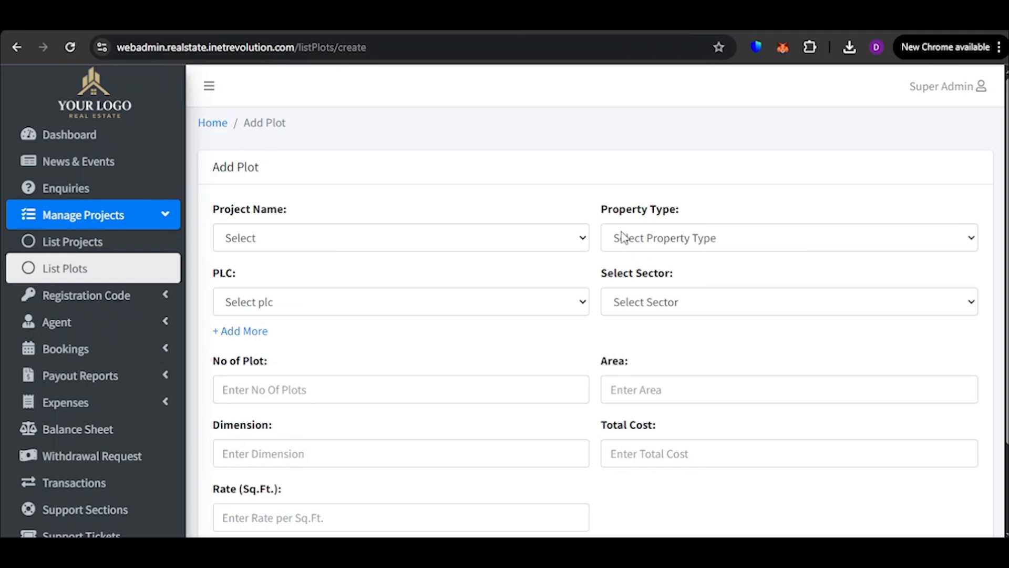
{"action": "left_click", "coordinate": [264, 239]}
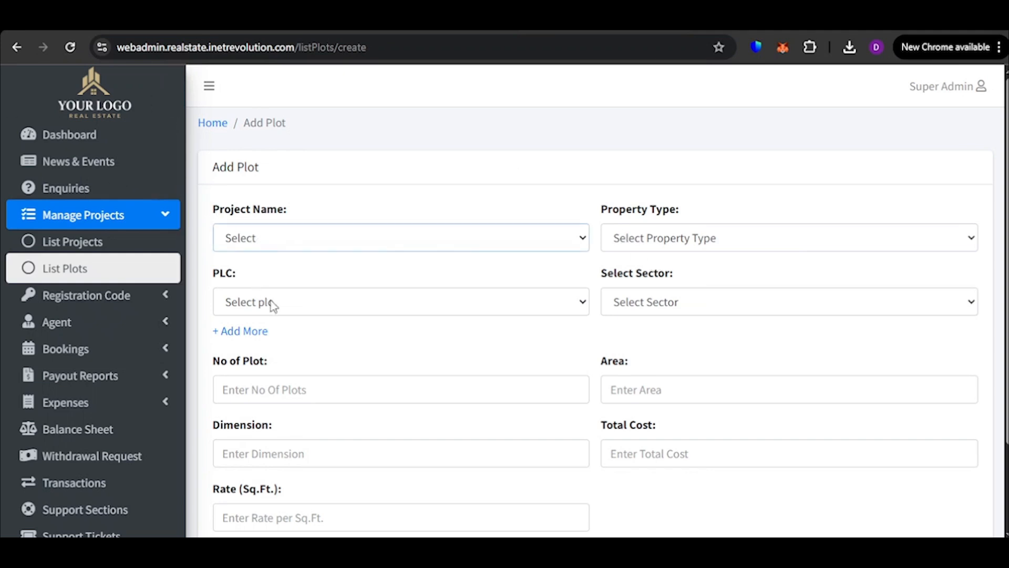
{"action": "left_click", "coordinate": [317, 394]}
{"action": "left_click", "coordinate": [732, 239]}
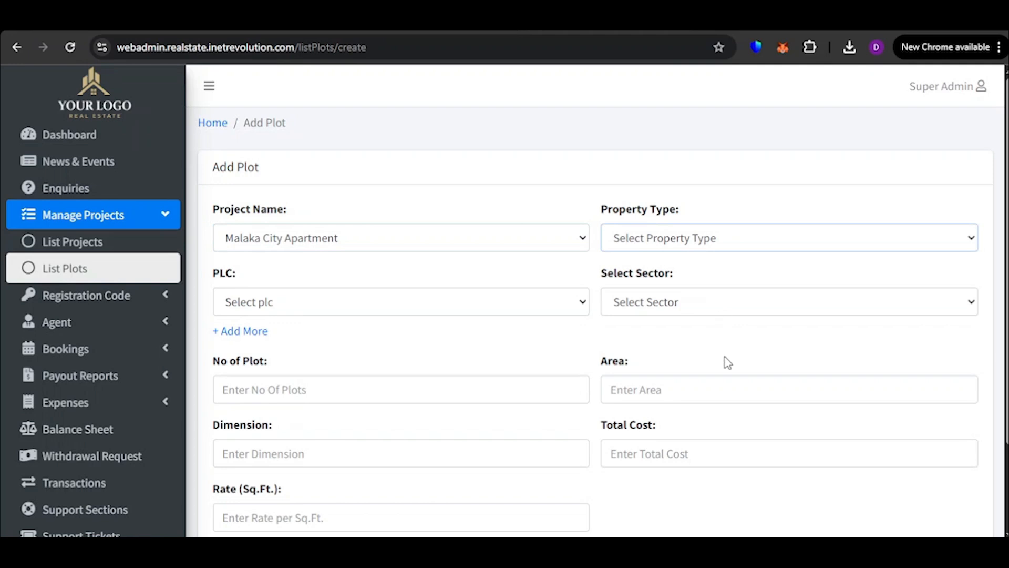
{"action": "left_click", "coordinate": [704, 292]}
{"action": "left_click", "coordinate": [353, 305]}
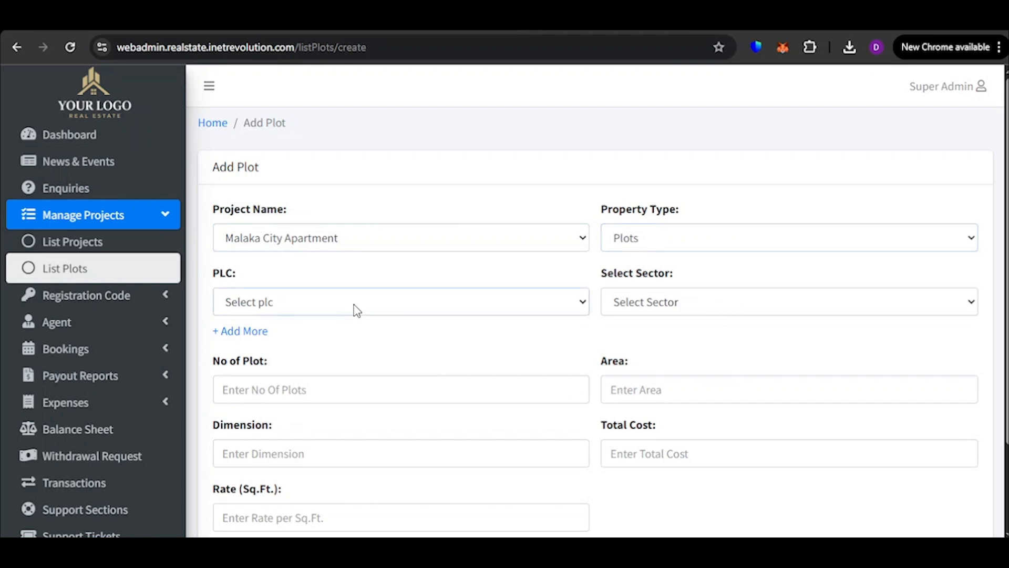
{"action": "left_click", "coordinate": [364, 362]}
{"action": "left_click", "coordinate": [636, 303]}
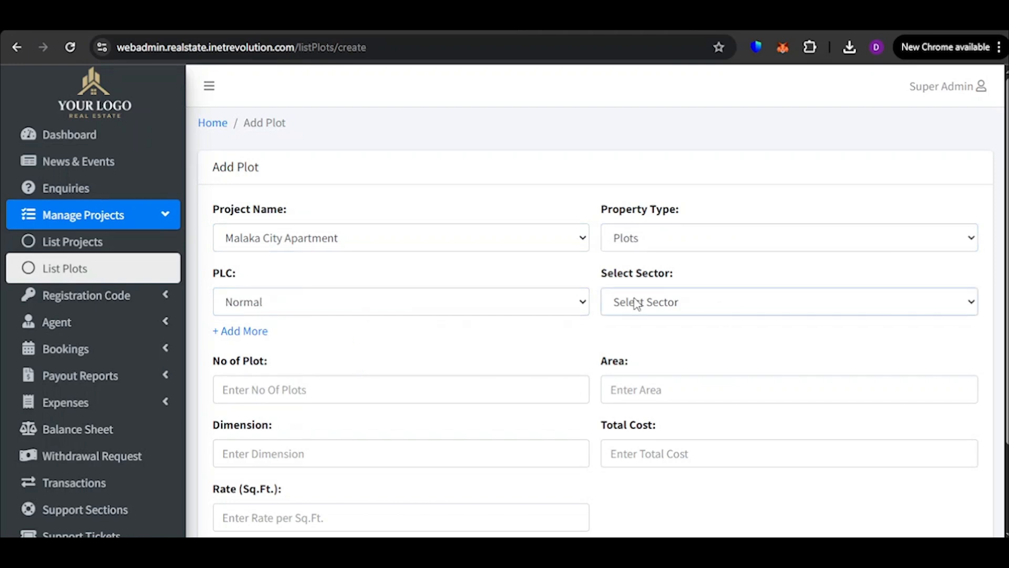
{"action": "left_click", "coordinate": [618, 42]}
Set the number of plots to 5, the area to 50X50 and the dimension to 5000
{"action": "scroll", "coordinate": [405, 374], "scroll_direction": "down", "scroll_amount": 2}
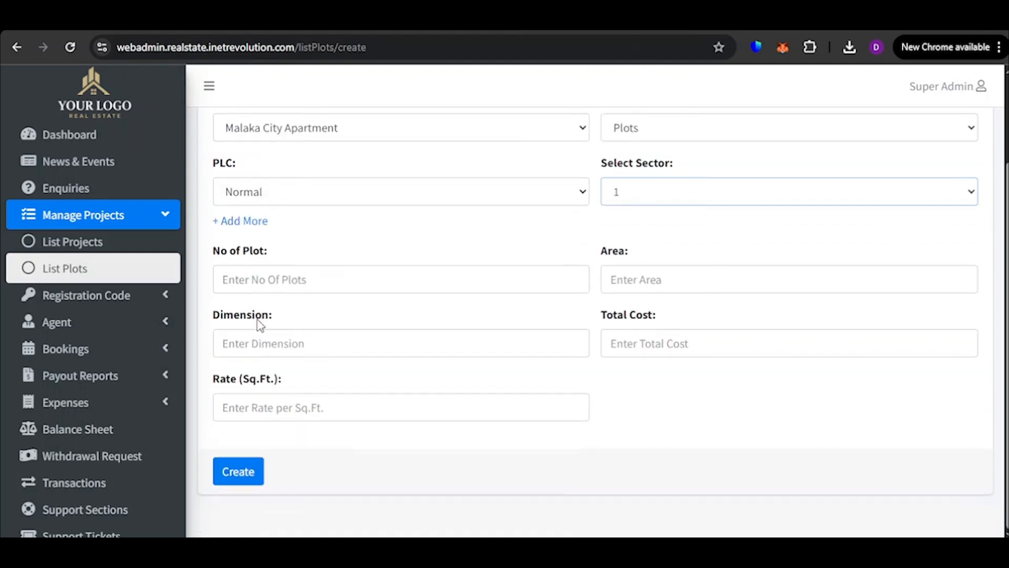
{"action": "left_click", "coordinate": [274, 282]}
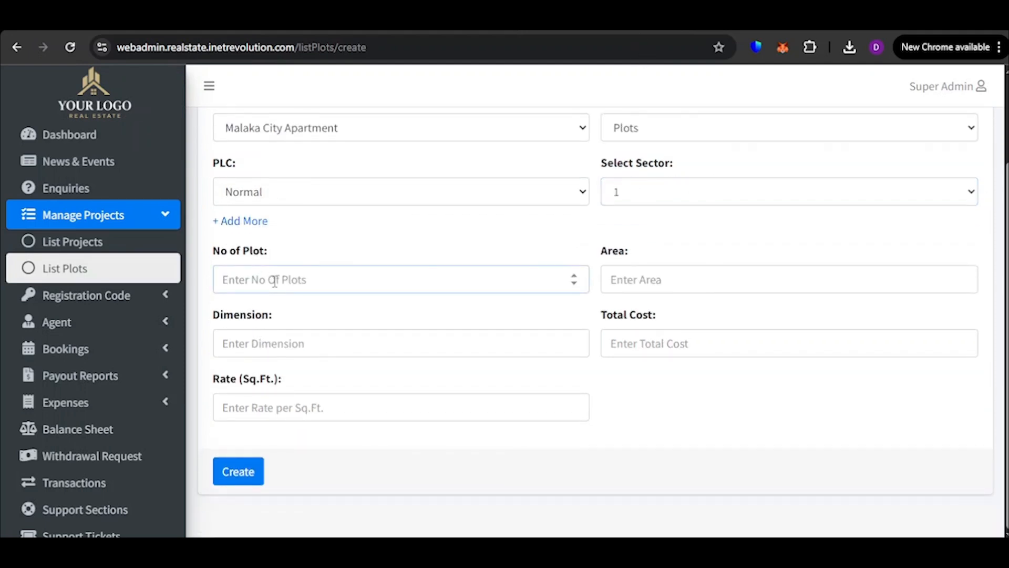
{"action": "type", "text": "5"}
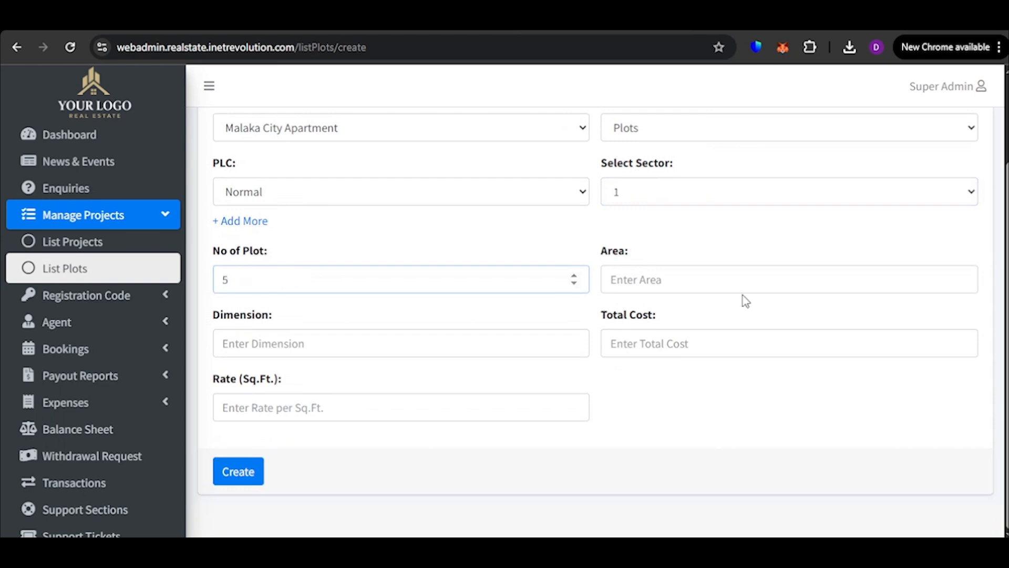
{"action": "left_click", "coordinate": [689, 283]}
{"action": "type", "text": "50X50"}
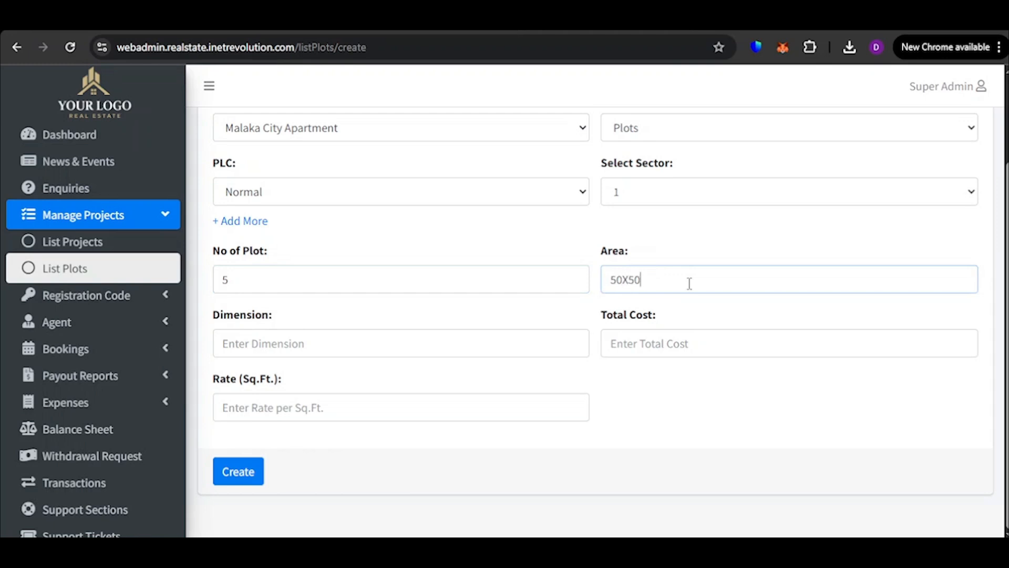
{"action": "left_click", "coordinate": [404, 343]}
{"action": "type", "text": "5000"}
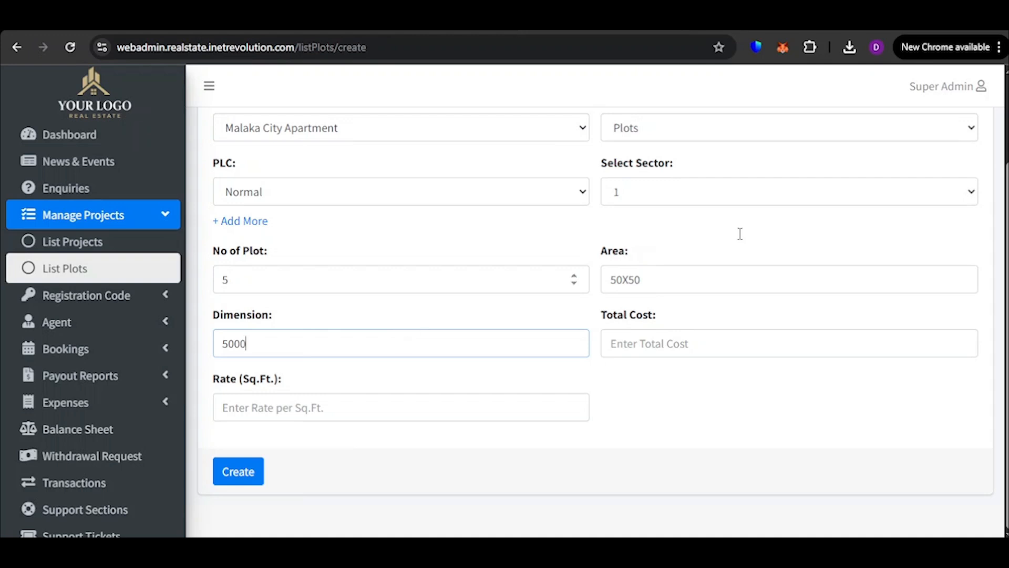
Set the total cost to 100000 and the rate per square foot to 1000, and create the plots
{"action": "left_click", "coordinate": [690, 349]}
{"action": "type", "text": "1000"}
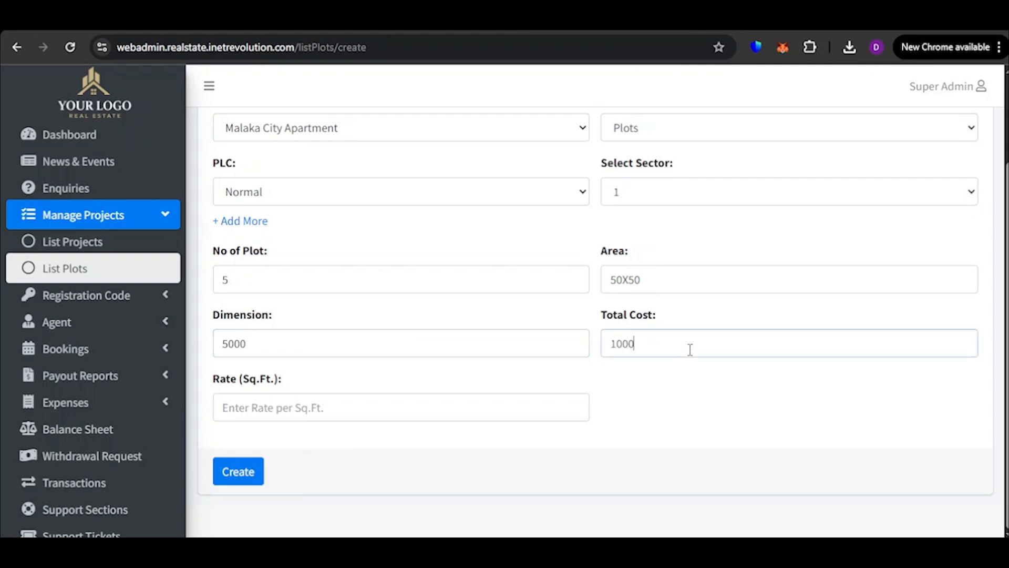
{"action": "type", "text": "00"}
{"action": "left_click", "coordinate": [304, 411]}
{"action": "type", "text": "1000"}
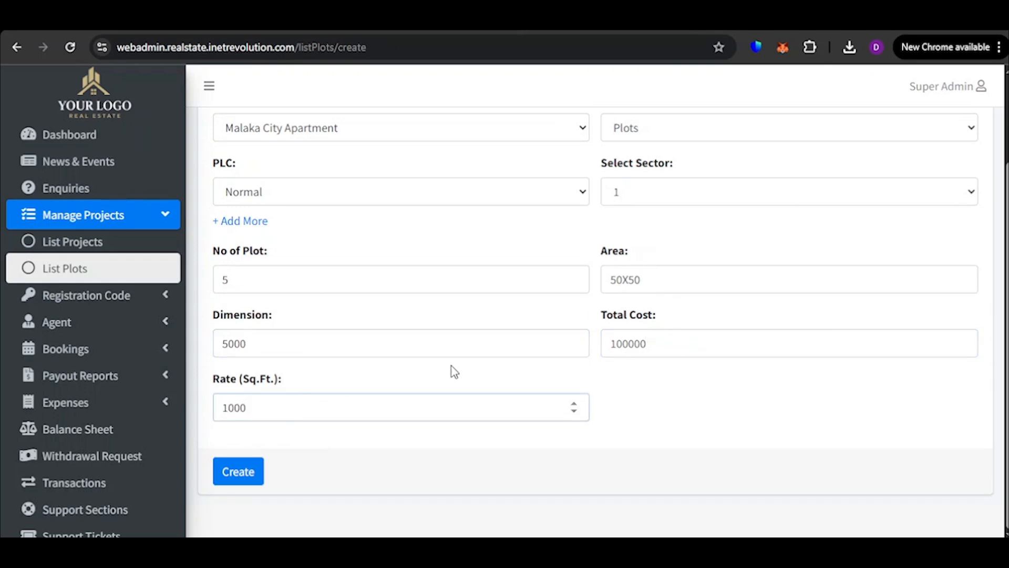
{"action": "scroll", "coordinate": [522, 240], "scroll_direction": "up", "scroll_amount": 2}
{"action": "scroll", "coordinate": [578, 237], "scroll_direction": "down", "scroll_amount": 2}
{"action": "scroll", "coordinate": [556, 334], "scroll_direction": "up", "scroll_amount": 2}
{"action": "scroll", "coordinate": [475, 370], "scroll_direction": "down", "scroll_amount": 2}
{"action": "left_click", "coordinate": [232, 474]}
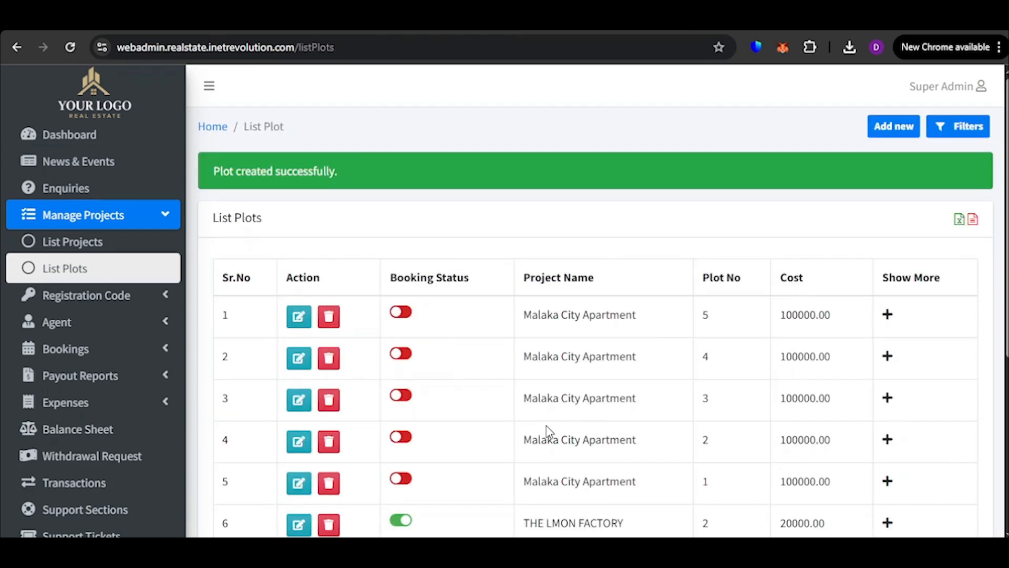
Expand plot 5 of Malaka City Apartment and examine its area, dimension and PLC
{"action": "scroll", "coordinate": [419, 284], "scroll_direction": "down", "scroll_amount": 2}
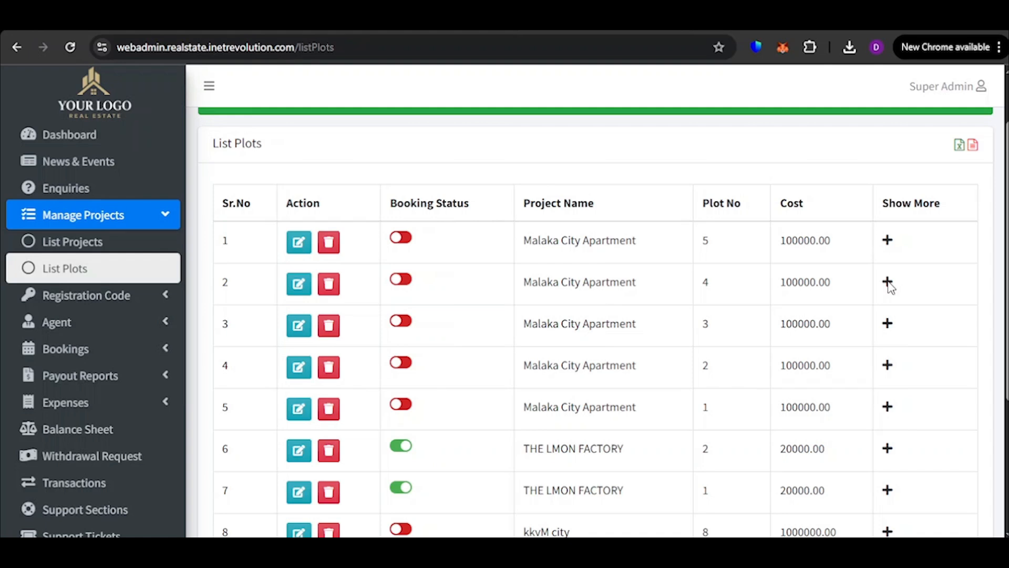
{"action": "left_click", "coordinate": [889, 239]}
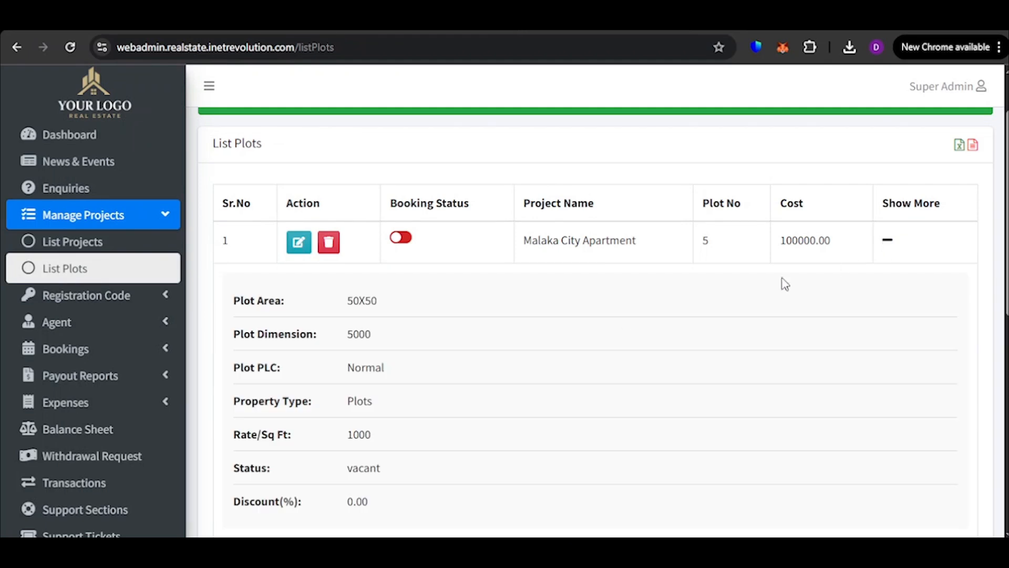
{"action": "scroll", "coordinate": [784, 281], "scroll_direction": "down", "scroll_amount": 1}
{"action": "left_click_drag", "start_coordinate": [209, 232], "coordinate": [366, 231]}
{"action": "left_click", "coordinate": [444, 287]}
{"action": "double_click", "coordinate": [359, 260]}
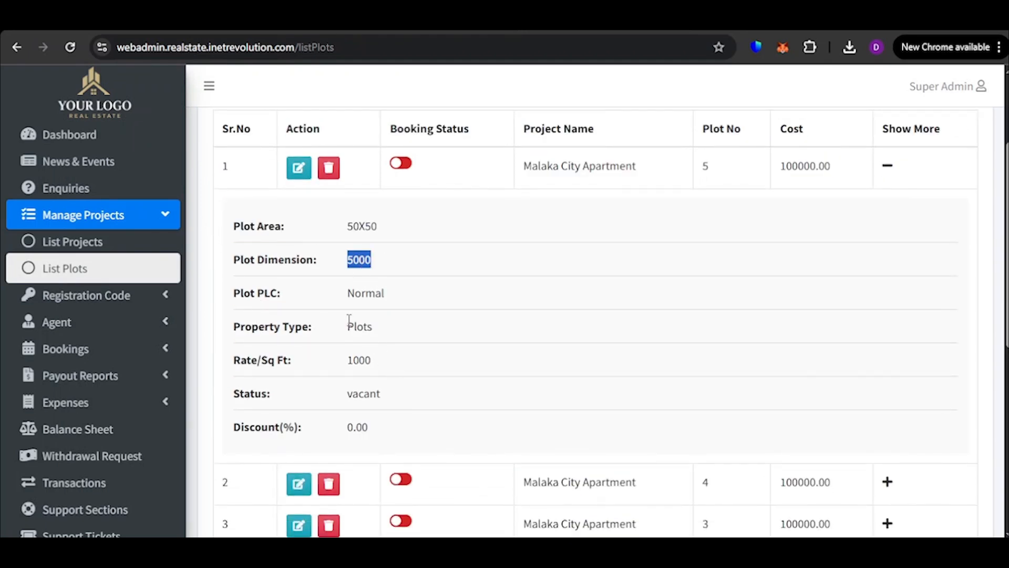
{"action": "double_click", "coordinate": [381, 294]}
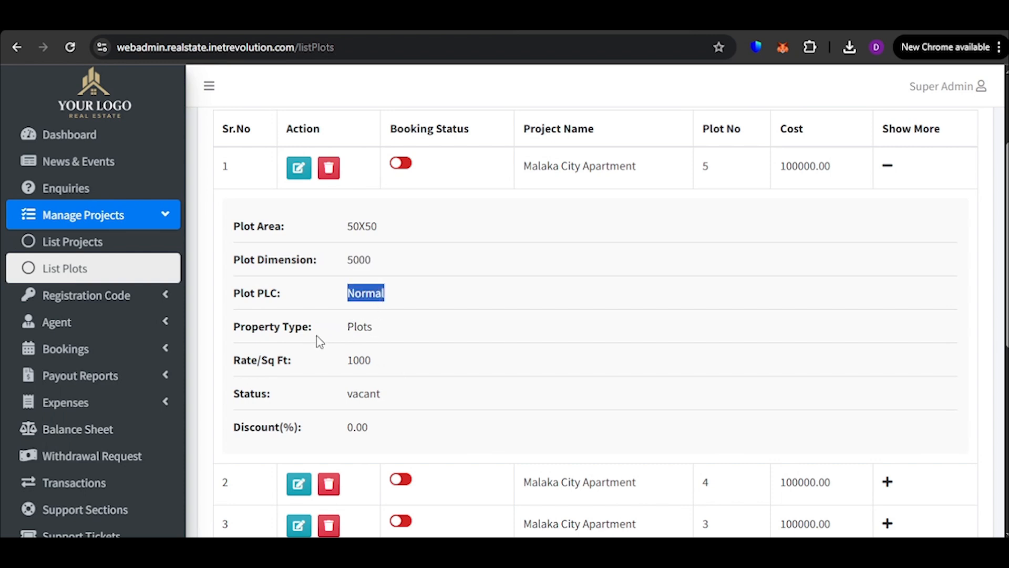
Examine the same plot's property type, rate, status and discount, and collapse its details
{"action": "double_click", "coordinate": [354, 326]}
{"action": "double_click", "coordinate": [356, 361]}
{"action": "left_click", "coordinate": [350, 375]}
{"action": "double_click", "coordinate": [364, 393]}
{"action": "double_click", "coordinate": [358, 427]}
{"action": "left_click", "coordinate": [408, 425]}
{"action": "left_click", "coordinate": [888, 167]}
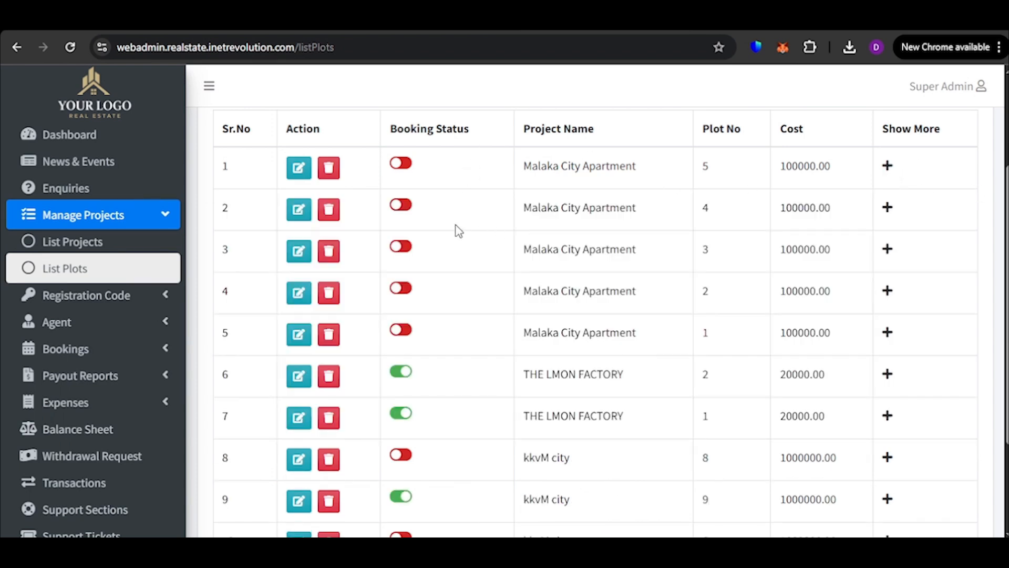
View the registration code request list and open the Generate Codes page
{"action": "left_click", "coordinate": [114, 297]}
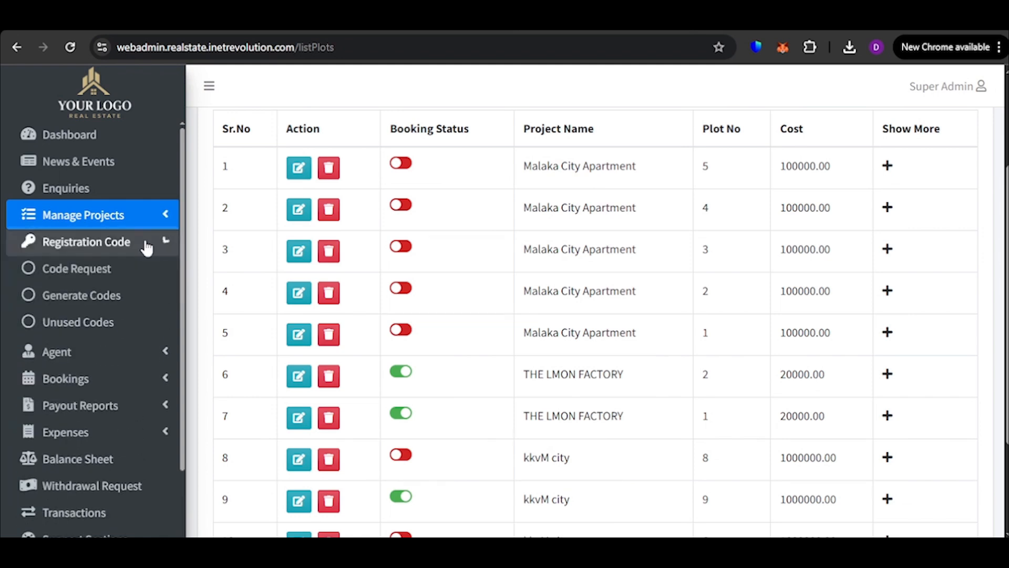
{"action": "left_click", "coordinate": [136, 270]}
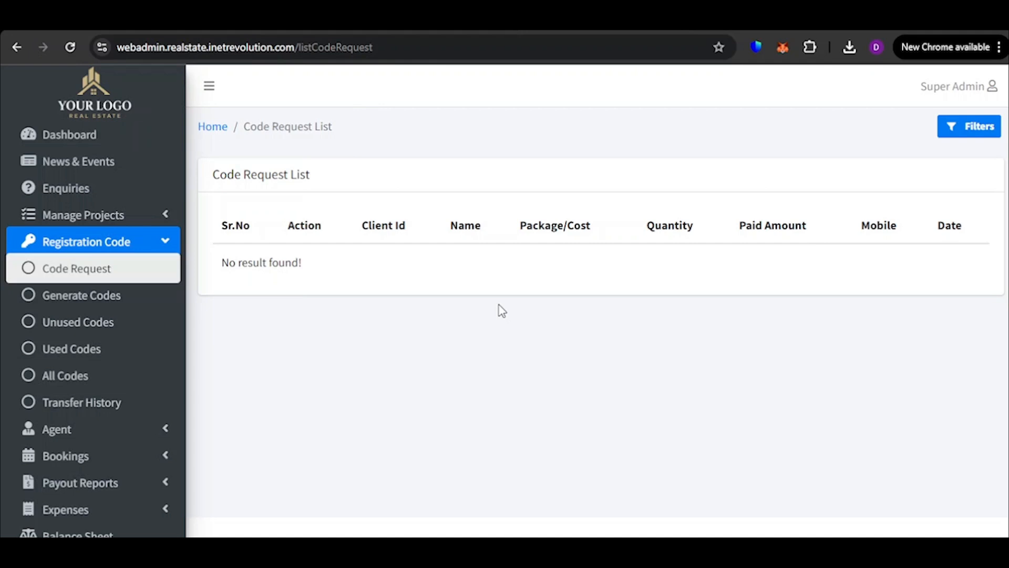
{"action": "left_click", "coordinate": [70, 303]}
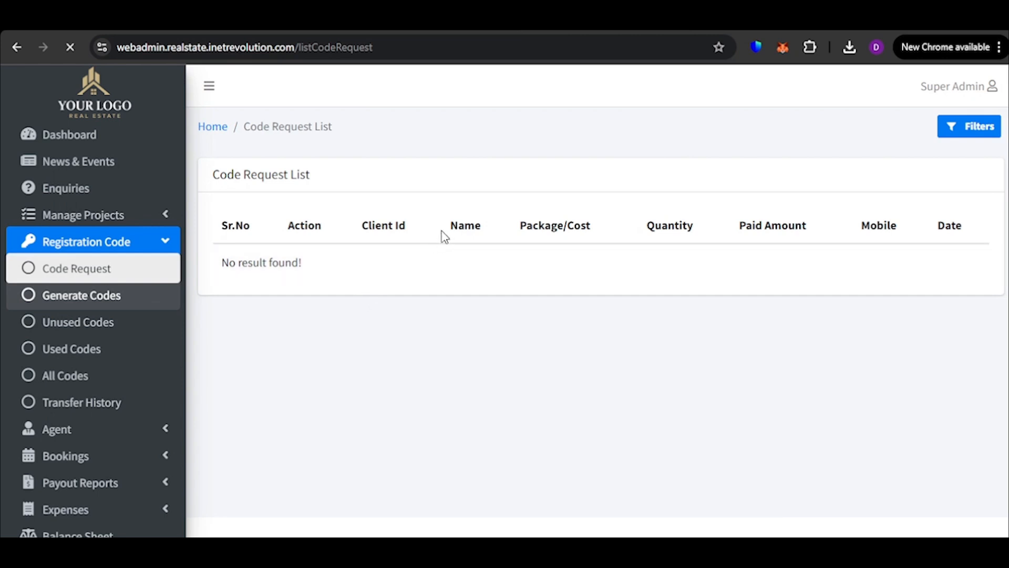
Open the list of all registration codes, examine their cost, owner and status, and highlight the first unused code
{"action": "left_click", "coordinate": [80, 381]}
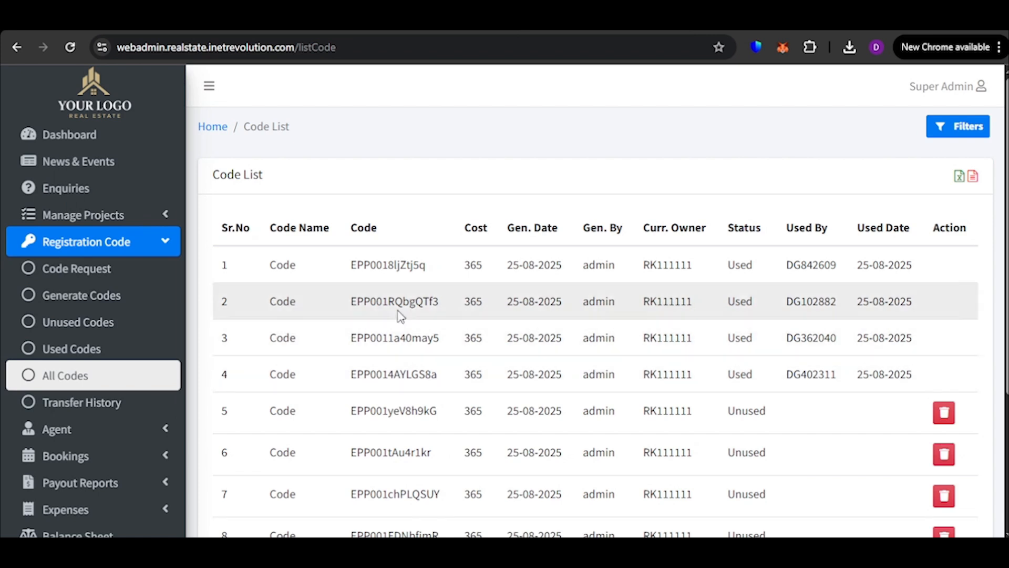
{"action": "scroll", "coordinate": [456, 310], "scroll_direction": "down", "scroll_amount": 3}
{"action": "scroll", "coordinate": [762, 301], "scroll_direction": "up", "scroll_amount": 3}
{"action": "scroll", "coordinate": [698, 390], "scroll_direction": "down", "scroll_amount": 4}
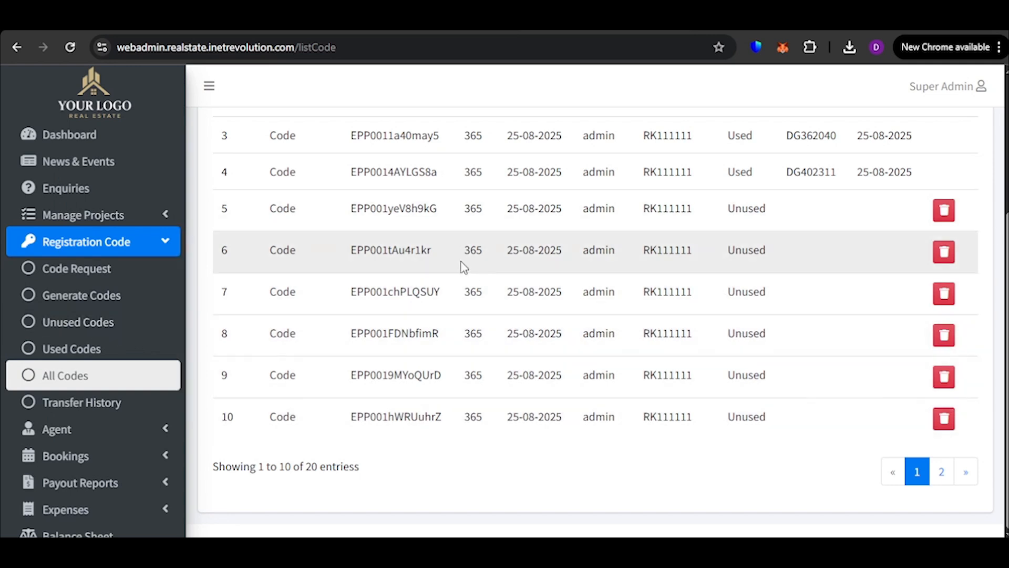
{"action": "double_click", "coordinate": [398, 217]}
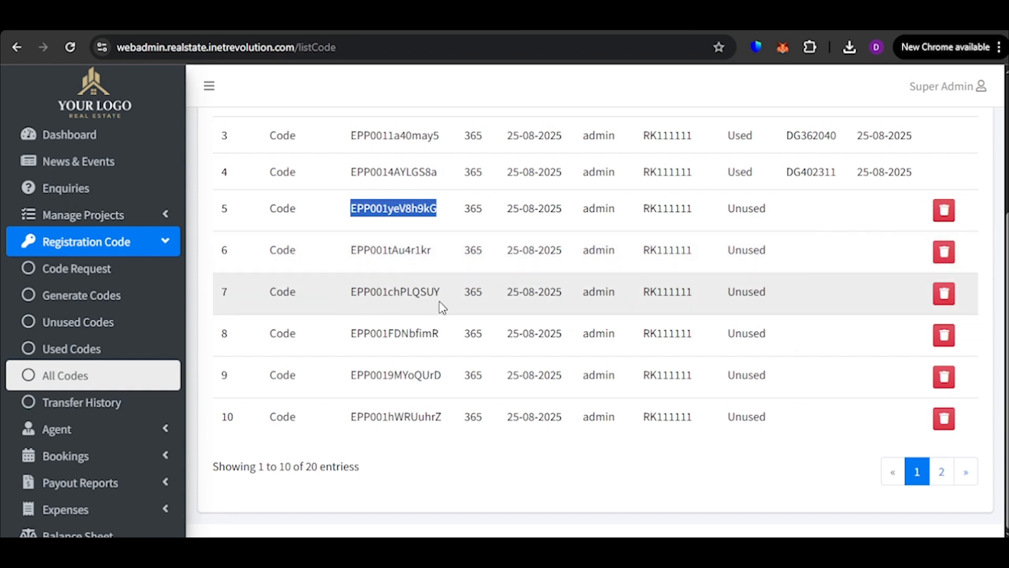
Open the list of all agents and look through their IDs, sponsors, join dates, wallets and statuses
{"action": "left_click", "coordinate": [106, 242]}
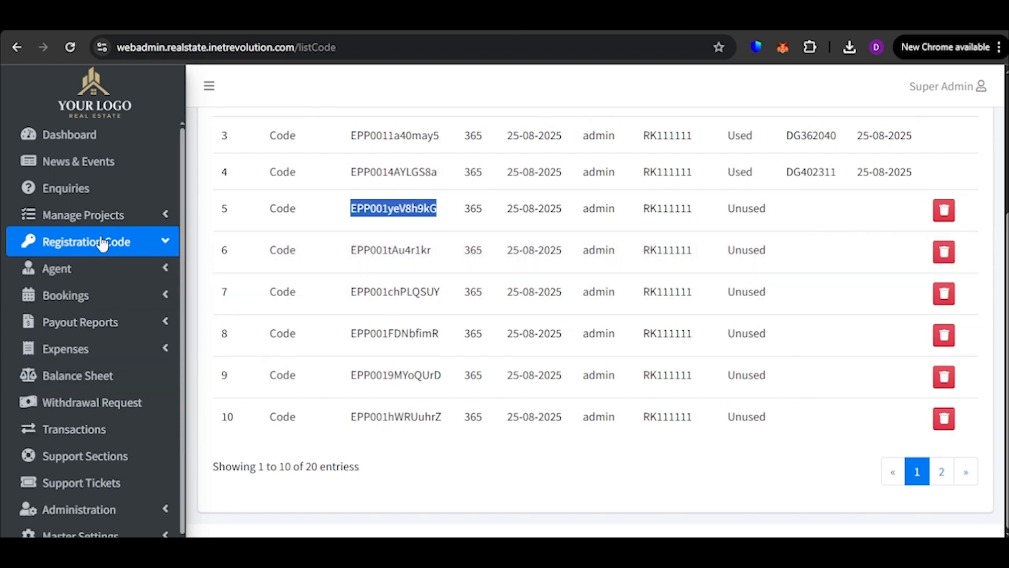
{"action": "left_click", "coordinate": [134, 277]}
{"action": "left_click", "coordinate": [97, 307]}
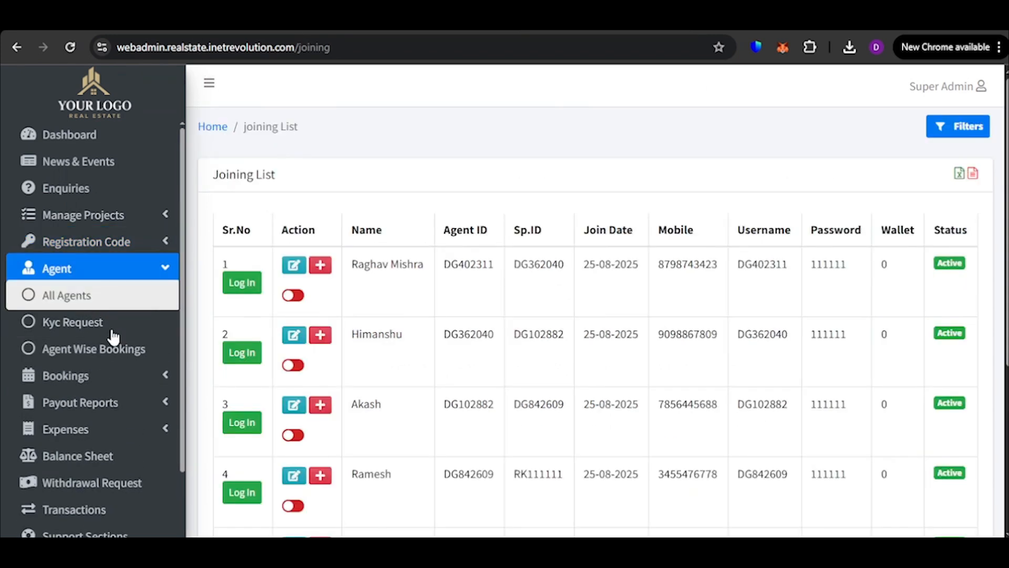
{"action": "scroll", "coordinate": [320, 440], "scroll_direction": "down", "scroll_amount": 5}
{"action": "scroll", "coordinate": [319, 443], "scroll_direction": "up", "scroll_amount": 1}
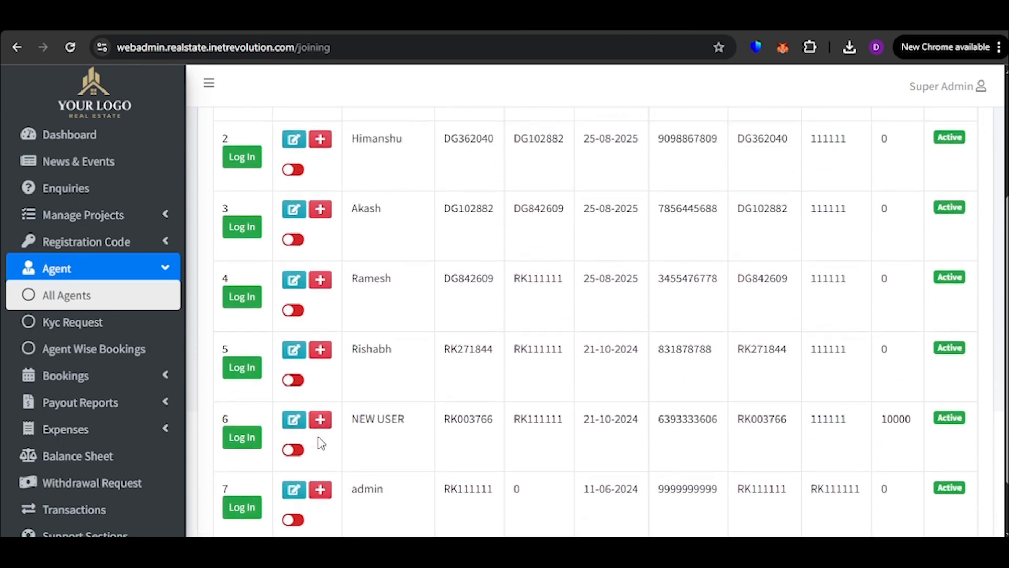
{"action": "scroll", "coordinate": [318, 441], "scroll_direction": "down", "scroll_amount": 1}
{"action": "scroll", "coordinate": [316, 437], "scroll_direction": "up", "scroll_amount": 1}
{"action": "scroll", "coordinate": [314, 437], "scroll_direction": "up", "scroll_amount": 3}
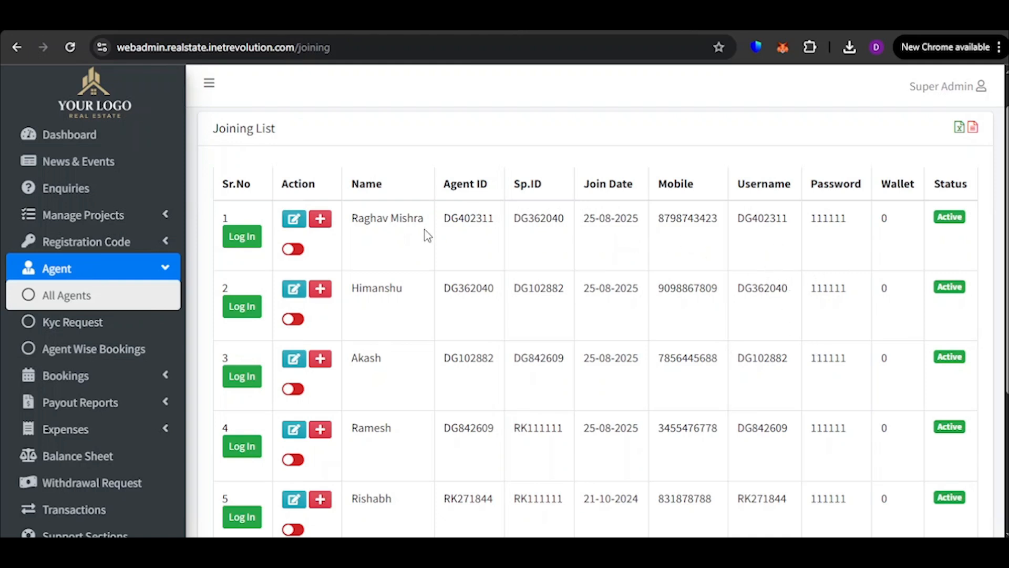
Open the first agent's record for editing and examine its address, nominee and bank detail fields
{"action": "left_click", "coordinate": [292, 226]}
{"action": "scroll", "coordinate": [360, 223], "scroll_direction": "down", "scroll_amount": 10}
{"action": "scroll", "coordinate": [347, 205], "scroll_direction": "down", "scroll_amount": 5}
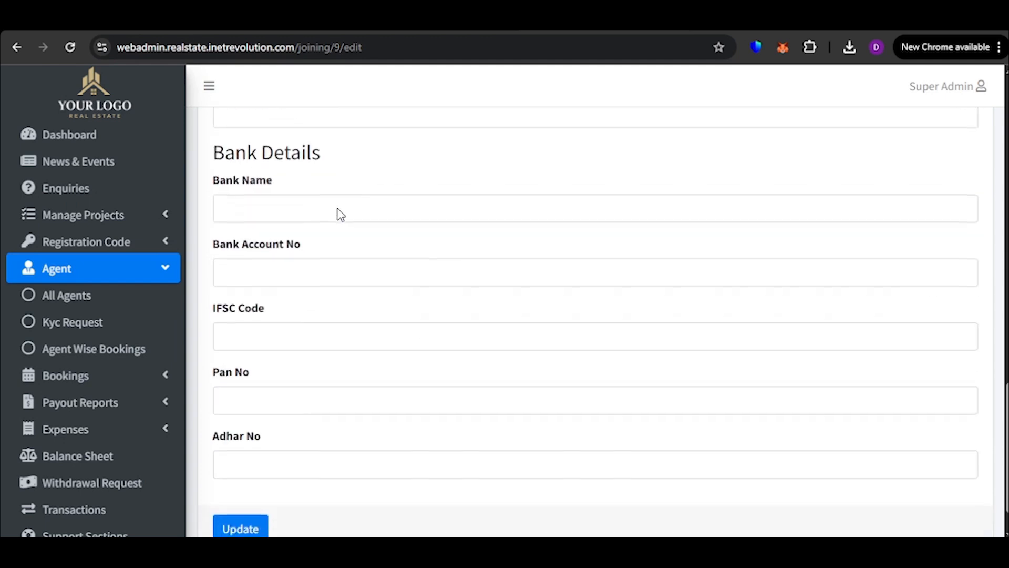
{"action": "scroll", "coordinate": [347, 257], "scroll_direction": "down", "scroll_amount": 1}
{"action": "scroll", "coordinate": [333, 349], "scroll_direction": "up", "scroll_amount": 5}
{"action": "scroll", "coordinate": [339, 349], "scroll_direction": "up", "scroll_amount": 12}
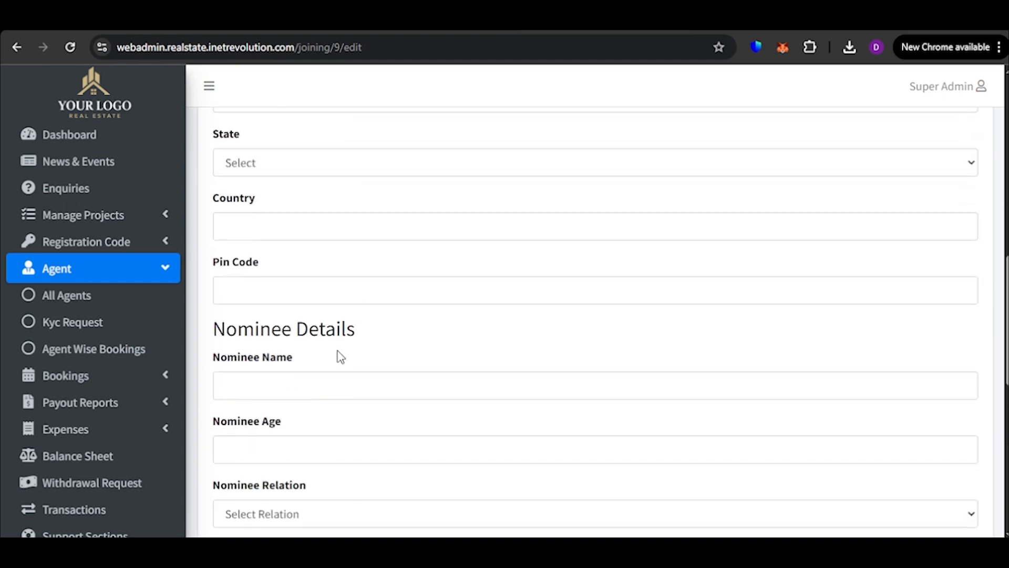
{"action": "scroll", "coordinate": [344, 310], "scroll_direction": "down", "scroll_amount": 18}
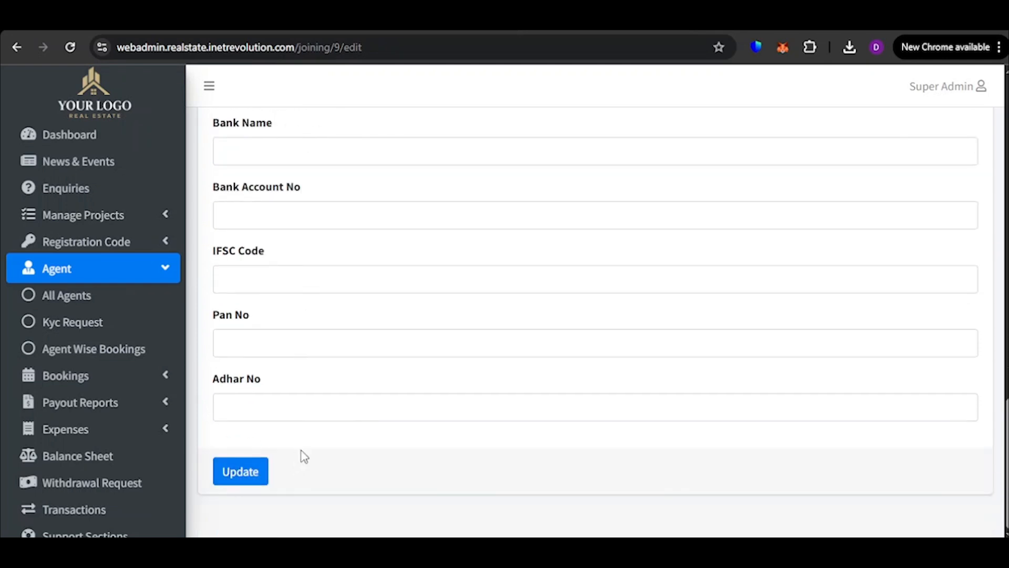
View the agents' KYC requests and examine all columns of the agent-wise bookings list
{"action": "left_click", "coordinate": [128, 318]}
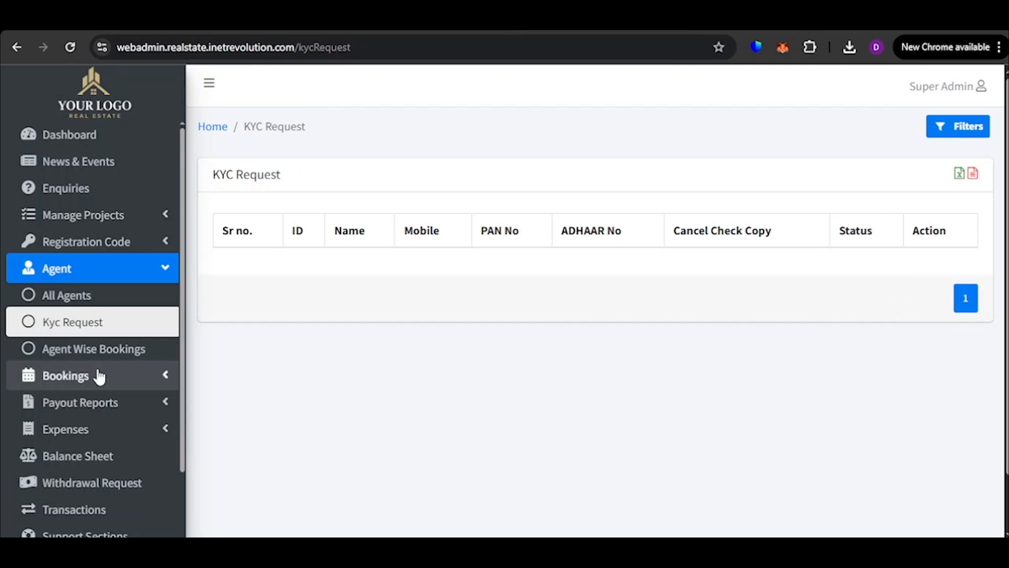
{"action": "left_click", "coordinate": [141, 351]}
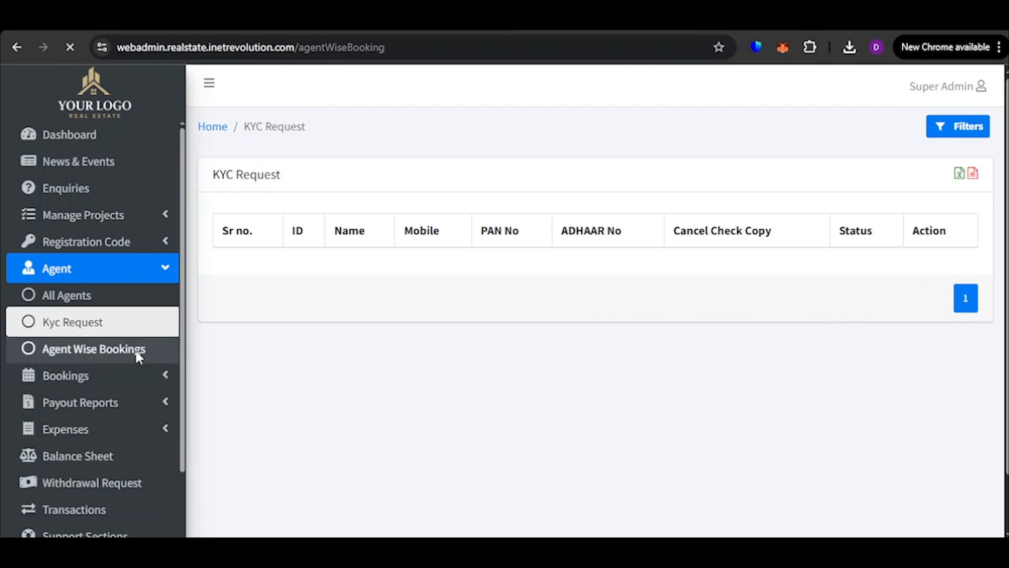
{"action": "scroll", "coordinate": [478, 445], "scroll_direction": "down", "scroll_amount": 2}
{"action": "scroll", "coordinate": [500, 480], "scroll_direction": "up", "scroll_amount": 2}
{"action": "left_click_drag", "start_coordinate": [501, 480], "coordinate": [768, 493]}
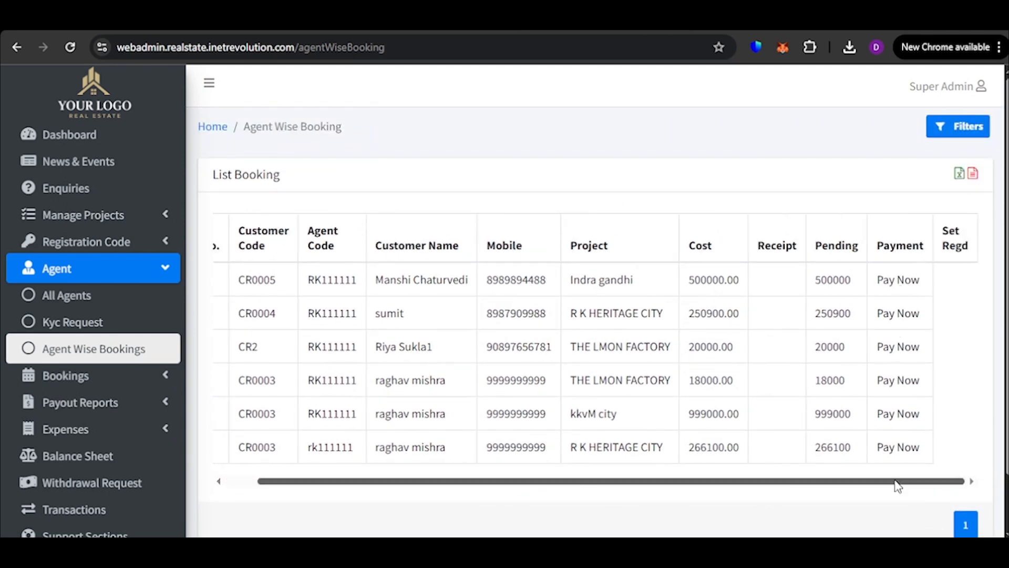
{"action": "left_click_drag", "start_coordinate": [896, 482], "coordinate": [604, 514]}
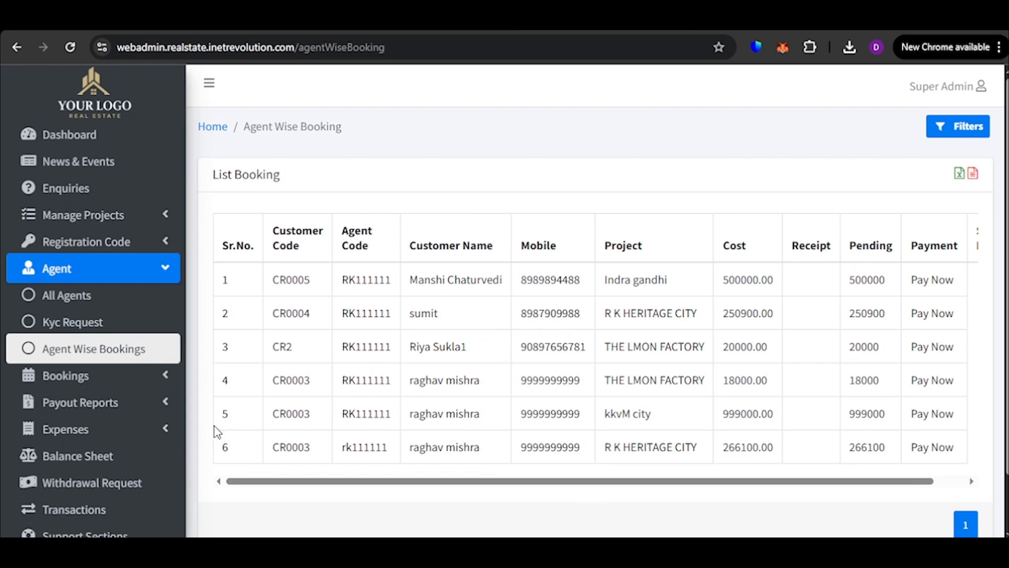
Open the Add Members form under Bookings and fill in the registry member's full name
{"action": "scroll", "coordinate": [94, 321], "scroll_direction": "down", "scroll_amount": 2}
{"action": "left_click", "coordinate": [105, 301]}
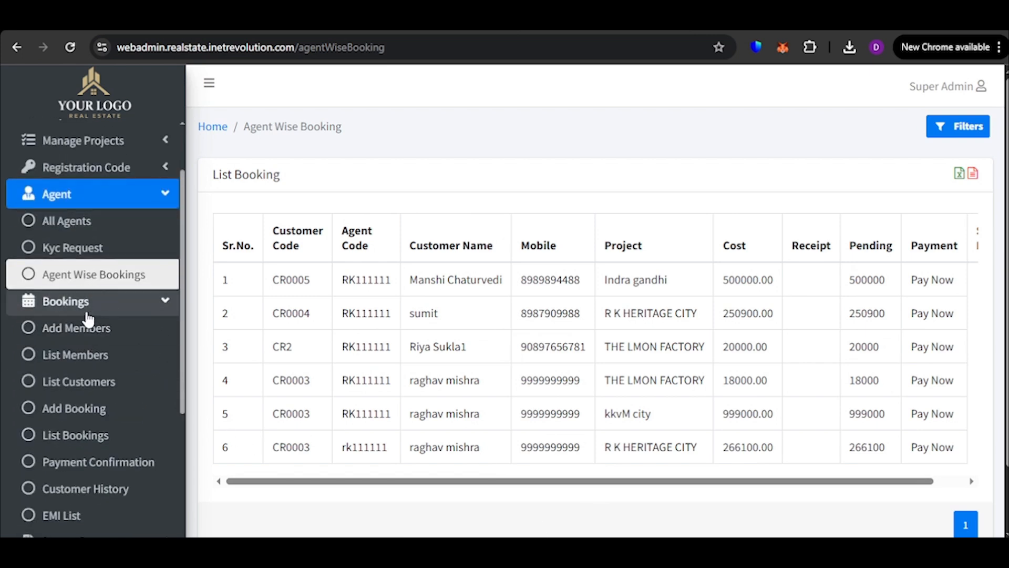
{"action": "scroll", "coordinate": [86, 322], "scroll_direction": "down", "scroll_amount": 1}
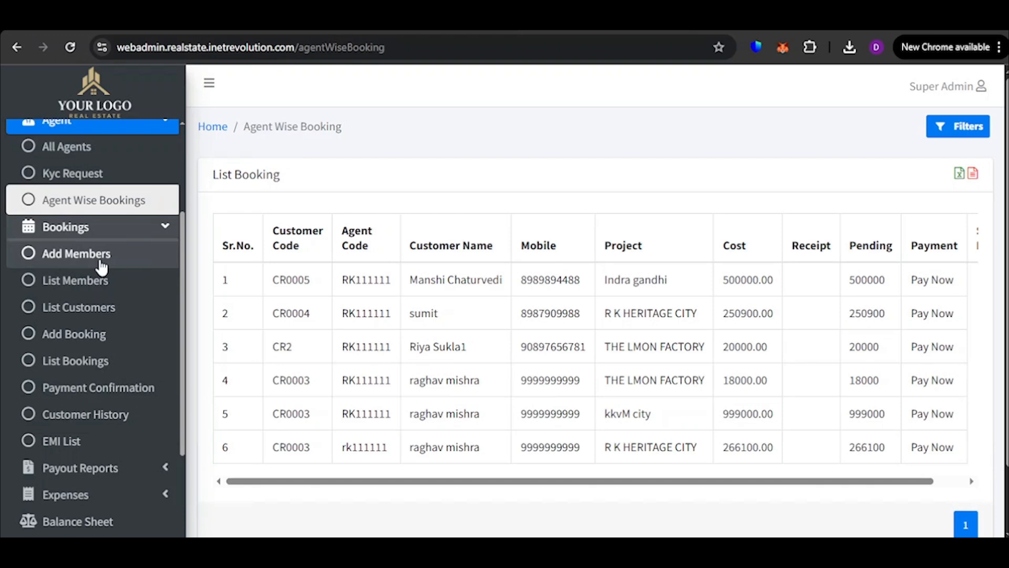
{"action": "left_click", "coordinate": [103, 257]}
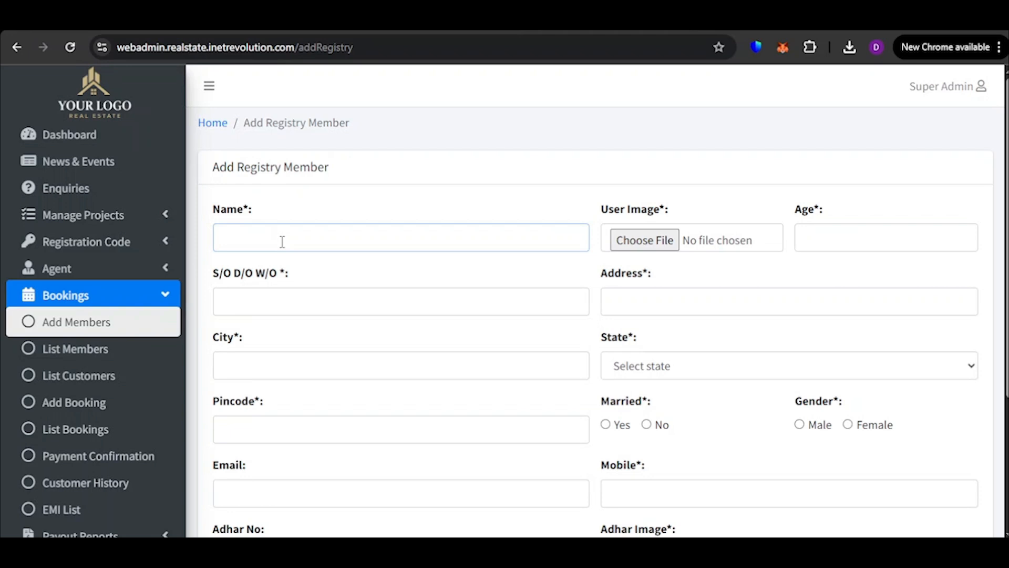
{"action": "left_click", "coordinate": [328, 273]}
{"action": "scroll", "coordinate": [291, 152], "scroll_direction": "down", "scroll_amount": 3}
Enter the member's S/O D/O W/O name, address, city and pincode, and select Uttar Pradesh as the state
{"action": "left_click", "coordinate": [292, 152]}
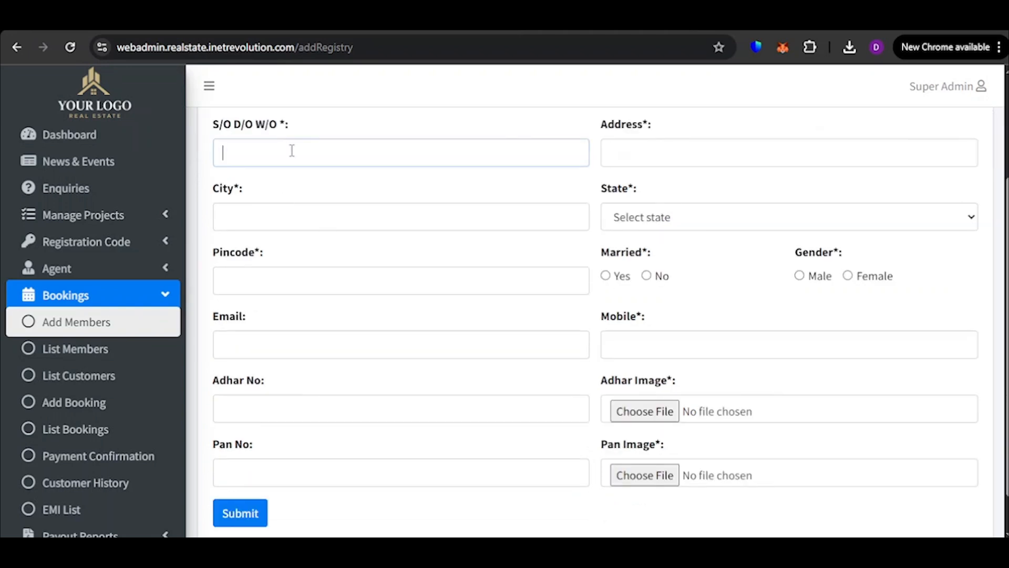
{"action": "left_click", "coordinate": [322, 221]}
{"action": "left_click", "coordinate": [665, 152]}
{"action": "left_click", "coordinate": [694, 191]}
{"action": "left_click", "coordinate": [266, 229]}
{"action": "left_click", "coordinate": [693, 217]}
{"action": "left_click", "coordinate": [312, 269]}
{"action": "type", "text": "212211"}
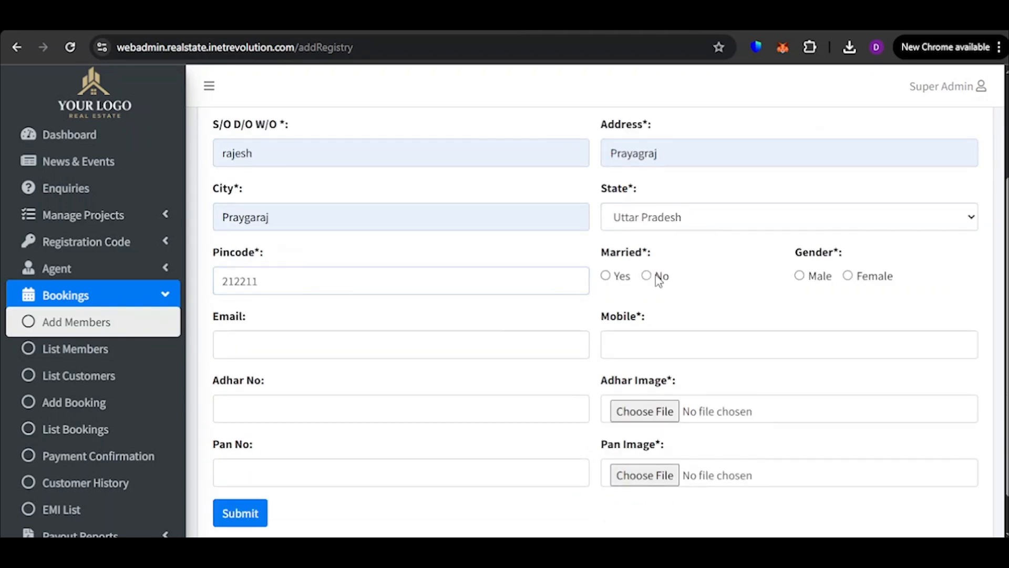
Set Married to No and Gender to Male, fill in the e-mail, mobile and Adhar number, and submit the new member
{"action": "left_click", "coordinate": [655, 275]}
{"action": "left_click", "coordinate": [800, 275]}
{"action": "scroll", "coordinate": [526, 316], "scroll_direction": "down", "scroll_amount": 1}
{"action": "left_click", "coordinate": [363, 352]}
{"action": "type", "text": "34443443344434"}
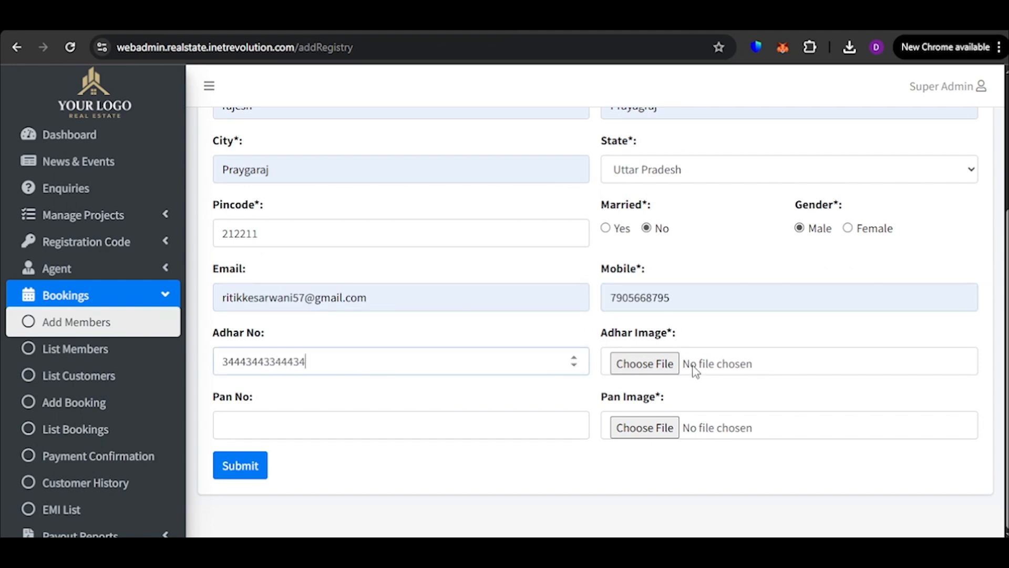
{"action": "left_click", "coordinate": [253, 474]}
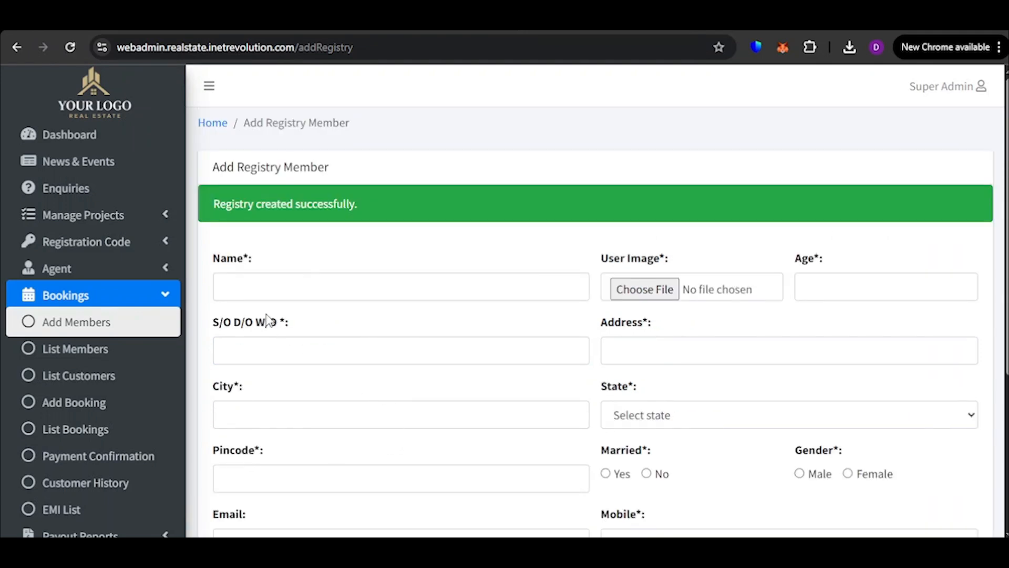
Check the submission message, and open the registry members list and look through its entries
{"action": "left_click_drag", "start_coordinate": [215, 205], "coordinate": [387, 204]}
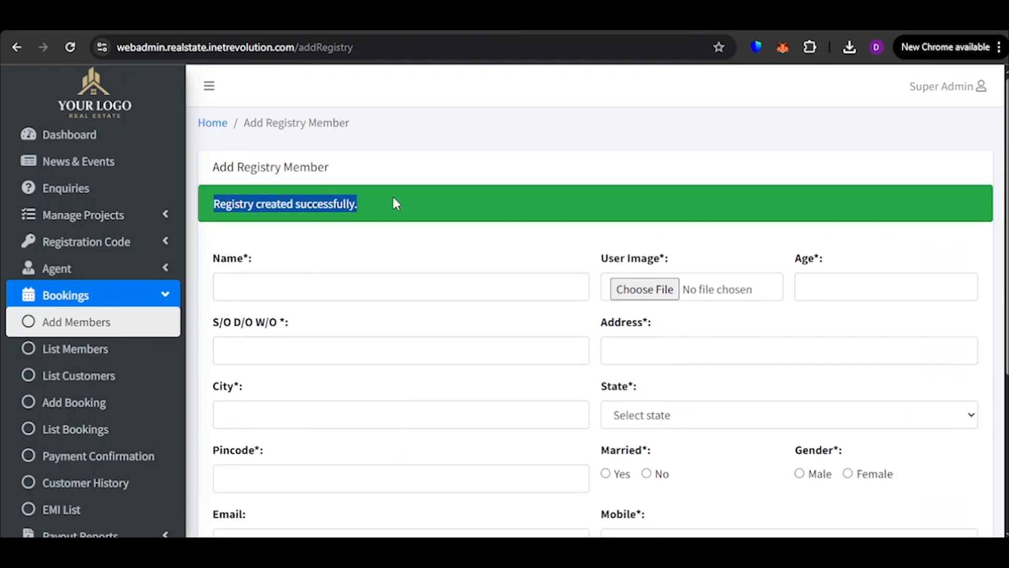
{"action": "left_click", "coordinate": [396, 204]}
{"action": "scroll", "coordinate": [604, 323], "scroll_direction": "down", "scroll_amount": 5}
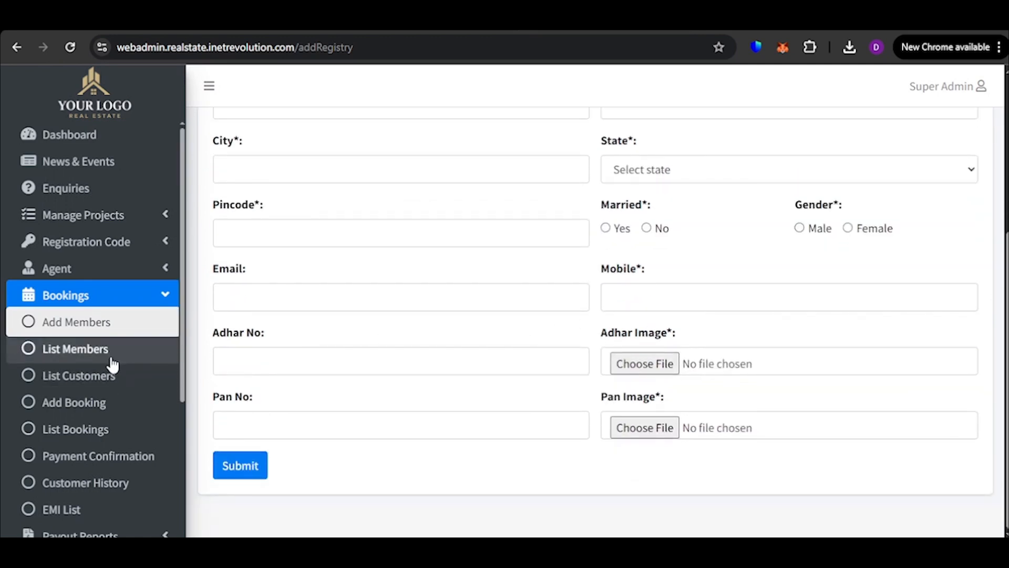
{"action": "left_click", "coordinate": [112, 362]}
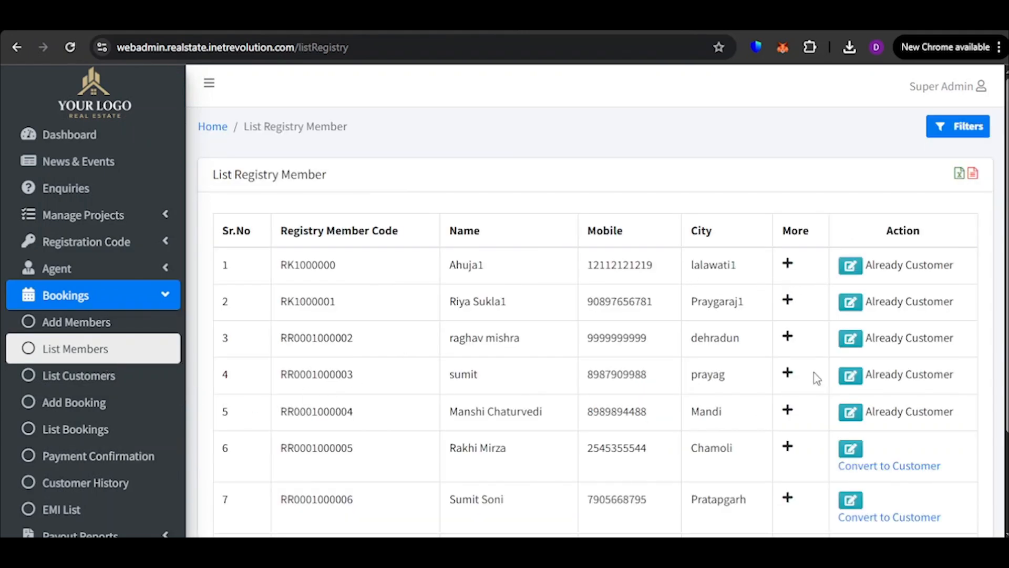
{"action": "scroll", "coordinate": [841, 381], "scroll_direction": "down", "scroll_amount": 3}
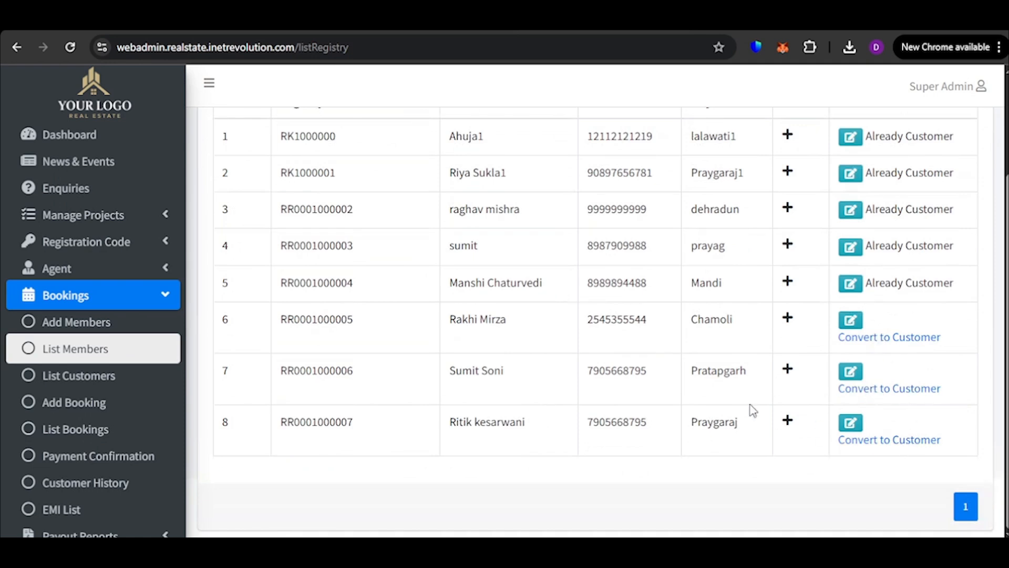
Expand the first registry member's details and examine the age, relation, address, marital status, gender and e-mail
{"action": "scroll", "coordinate": [736, 408], "scroll_direction": "up", "scroll_amount": 3}
{"action": "left_click", "coordinate": [788, 264]}
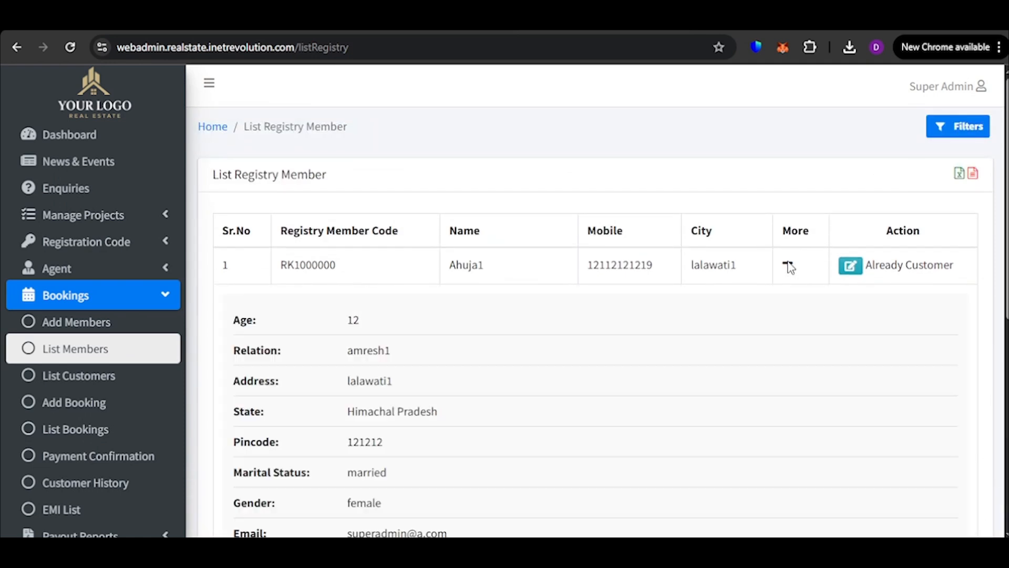
{"action": "scroll", "coordinate": [759, 314], "scroll_direction": "down", "scroll_amount": 5}
{"action": "scroll", "coordinate": [432, 296], "scroll_direction": "up", "scroll_amount": 3}
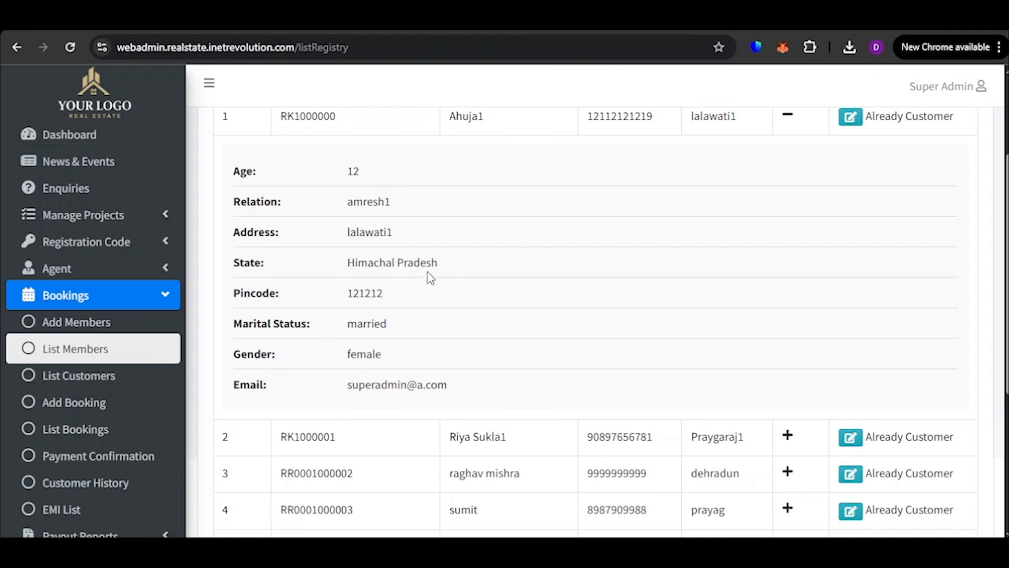
{"action": "scroll", "coordinate": [428, 275], "scroll_direction": "up", "scroll_amount": 1}
{"action": "left_click", "coordinate": [788, 189]}
{"action": "left_click", "coordinate": [788, 189]}
{"action": "scroll", "coordinate": [310, 294], "scroll_direction": "down", "scroll_amount": 5}
{"action": "scroll", "coordinate": [476, 303], "scroll_direction": "up", "scroll_amount": 2}
Locate the newly added member in the last row and highlight its name and registry member code
{"action": "scroll", "coordinate": [958, 279], "scroll_direction": "down", "scroll_amount": 1}
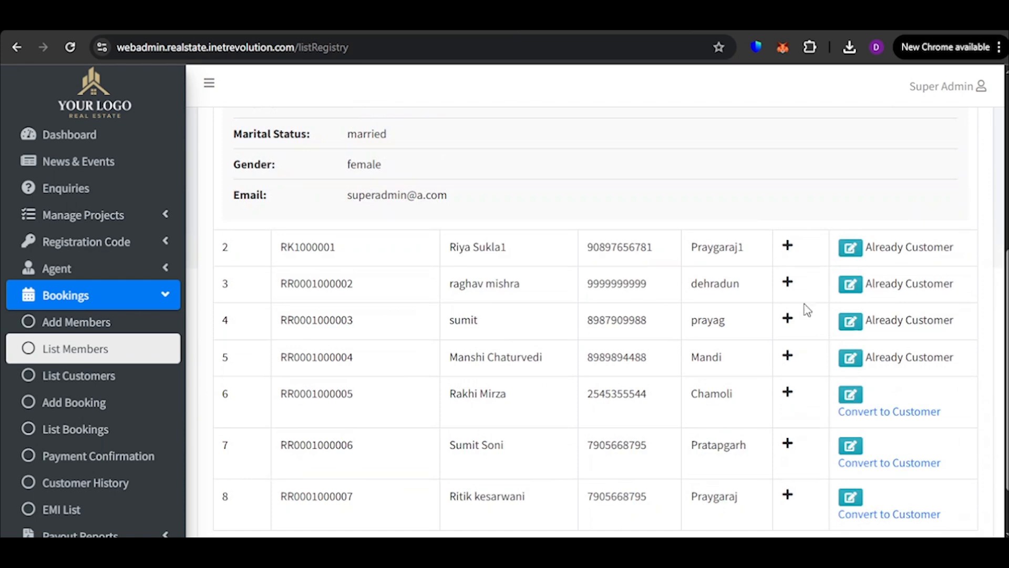
{"action": "scroll", "coordinate": [741, 357], "scroll_direction": "down", "scroll_amount": 1}
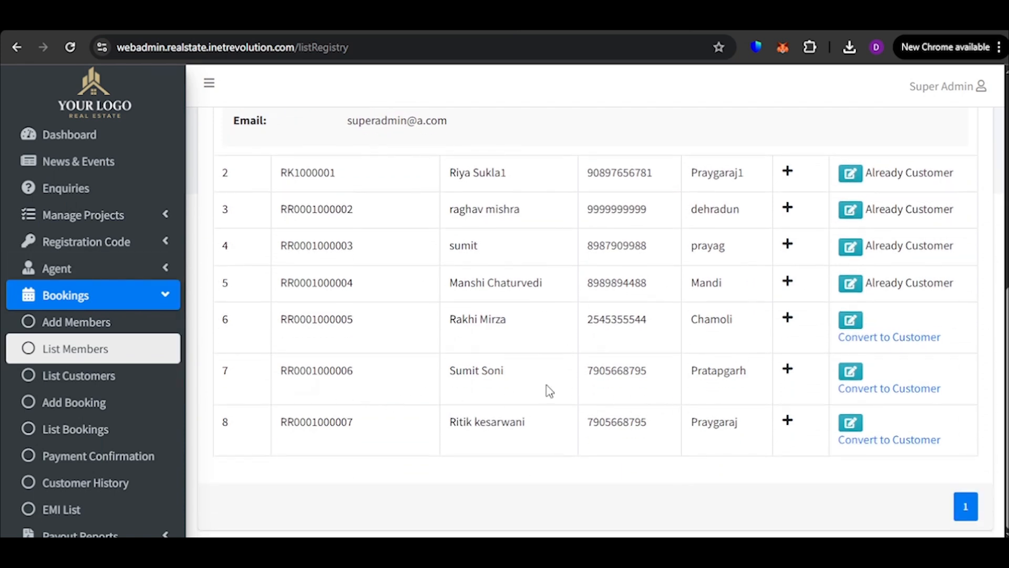
{"action": "triple_click", "coordinate": [478, 427]}
{"action": "left_click", "coordinate": [512, 459]}
{"action": "left_click_drag", "start_coordinate": [278, 431], "coordinate": [393, 428]}
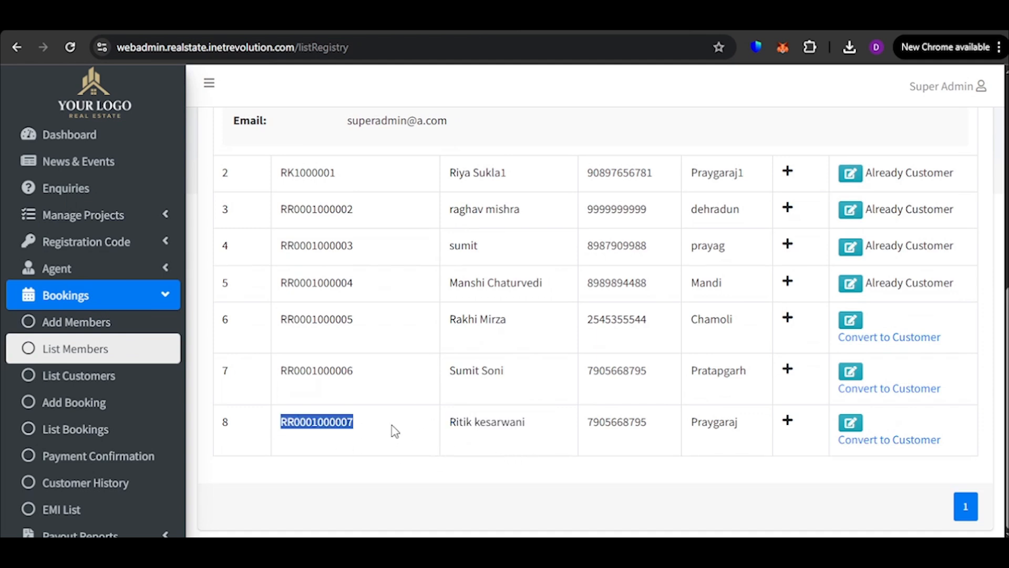
{"action": "left_click", "coordinate": [401, 447]}
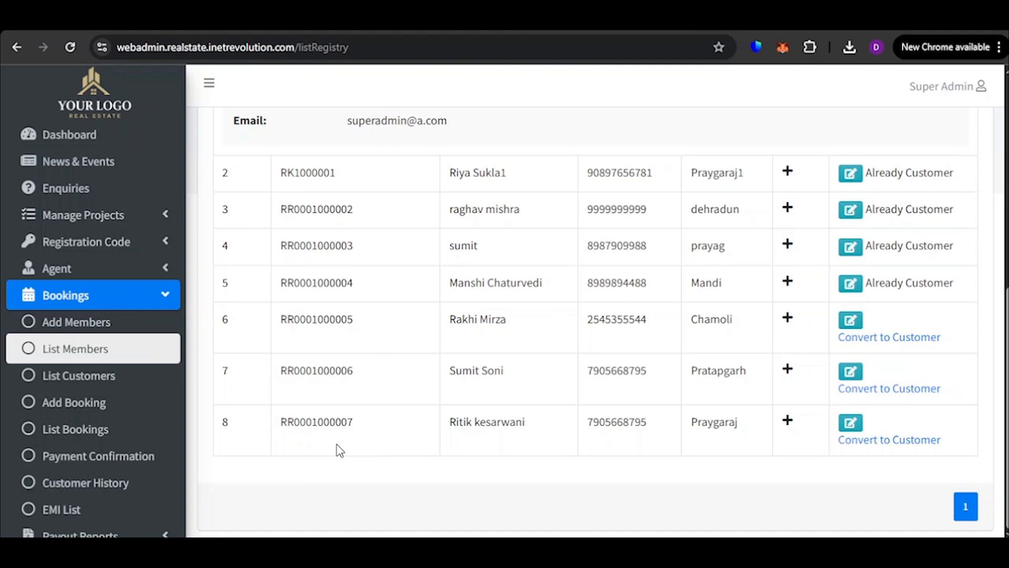
Convert the member in the last row of the registry members list to a customer
{"action": "left_click", "coordinate": [881, 447]}
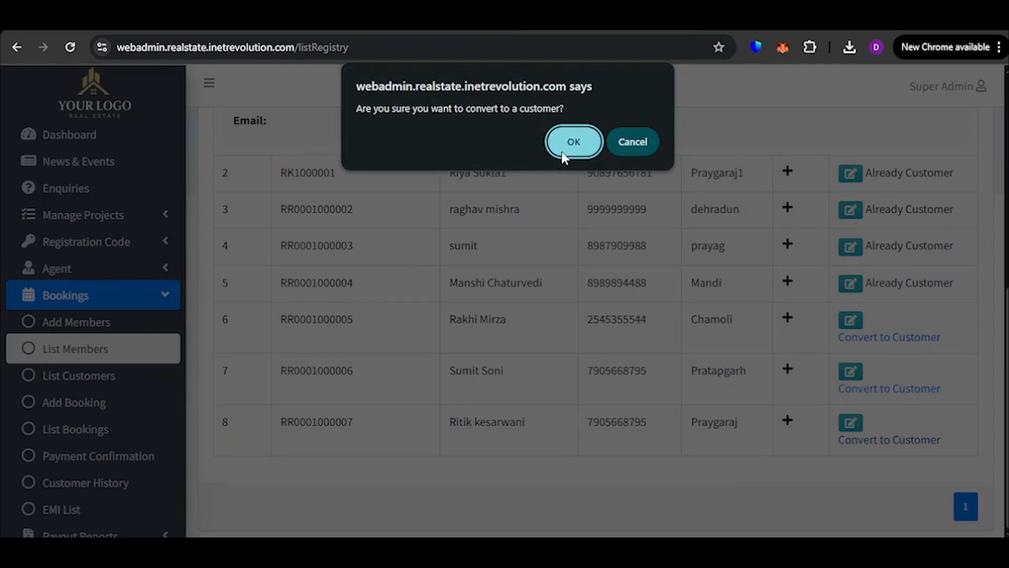
{"action": "left_click", "coordinate": [574, 143]}
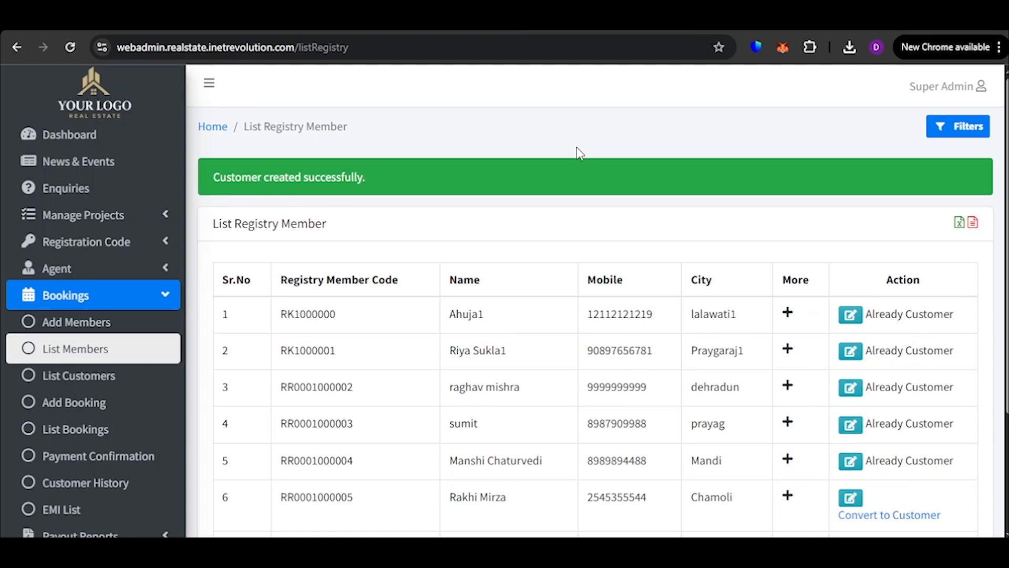
{"action": "scroll", "coordinate": [578, 153], "scroll_direction": "down", "scroll_amount": 3}
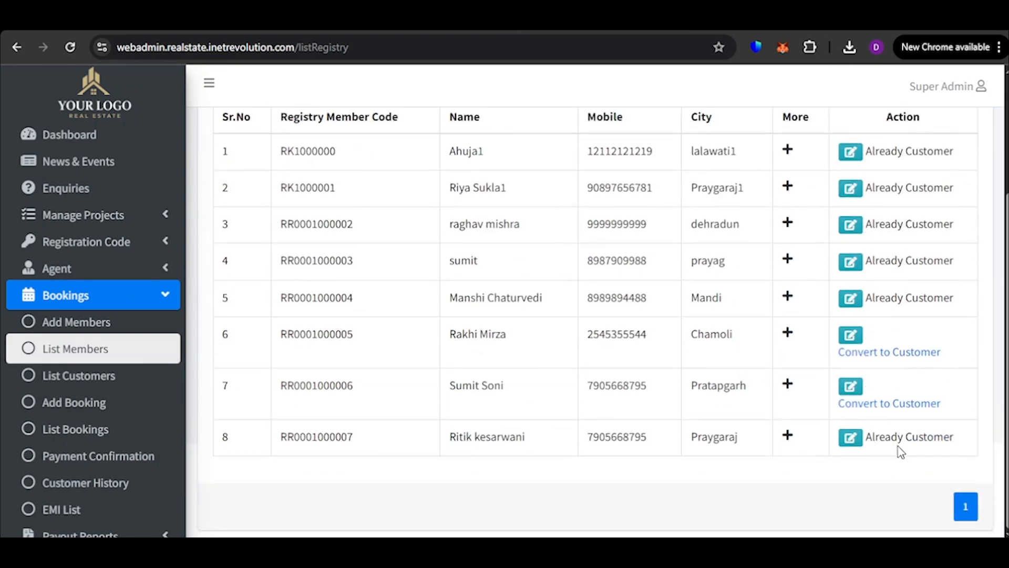
Open the customers list, expand the newly created customer's details and examine them, including the marital status
{"action": "left_click", "coordinate": [72, 383]}
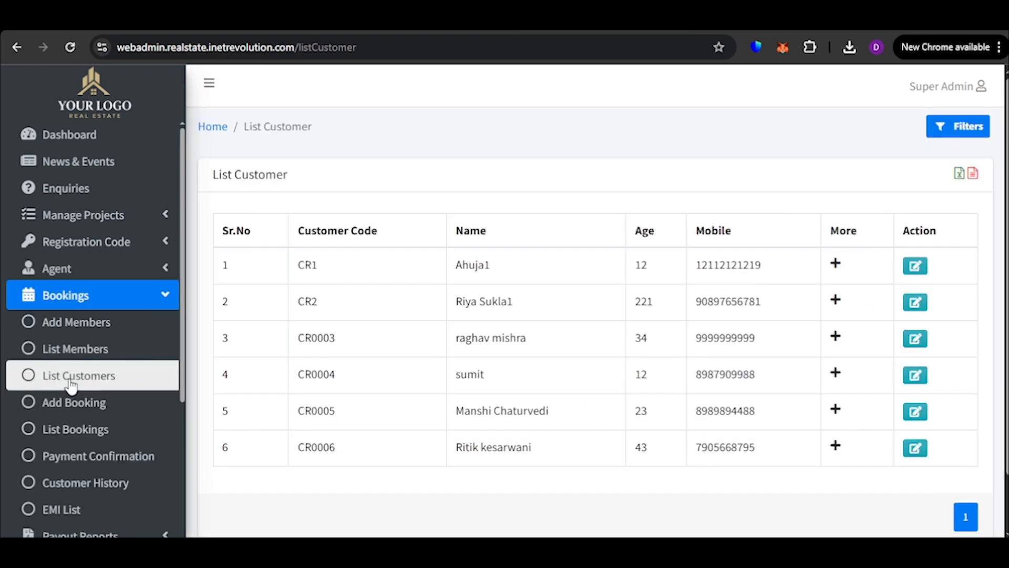
{"action": "scroll", "coordinate": [545, 324], "scroll_direction": "down", "scroll_amount": 2}
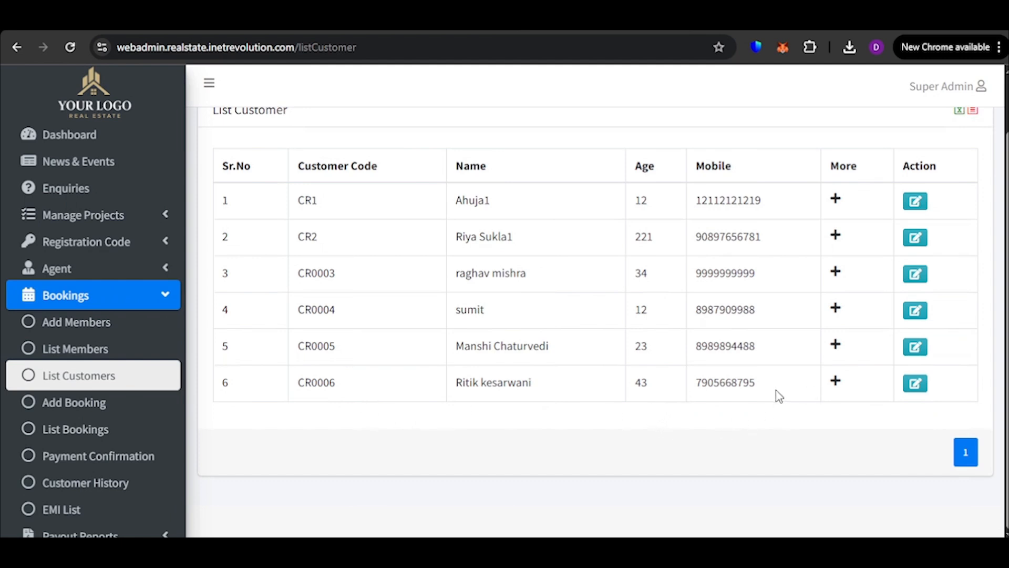
{"action": "left_click", "coordinate": [839, 383]}
{"action": "scroll", "coordinate": [377, 300], "scroll_direction": "down", "scroll_amount": 4}
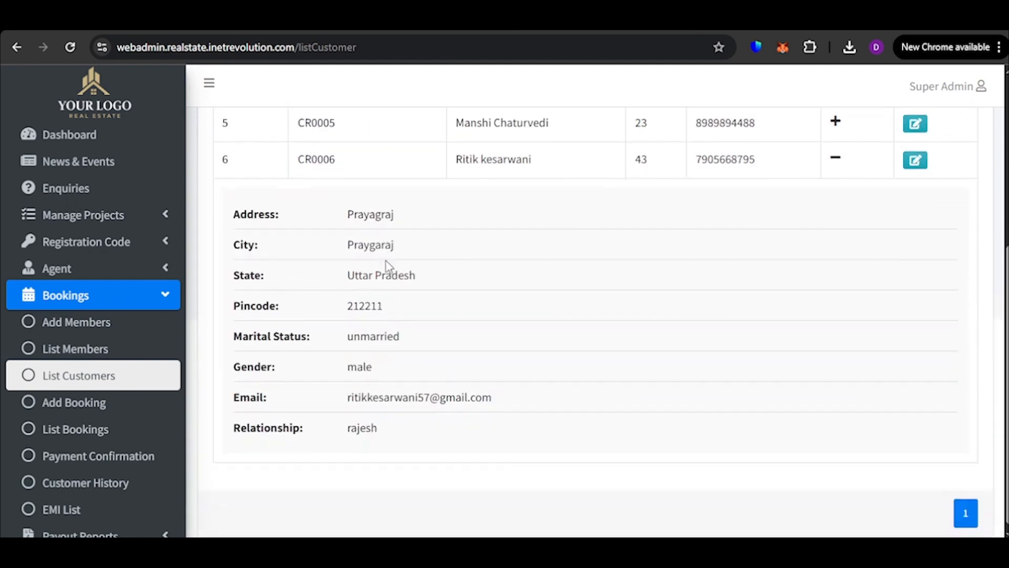
{"action": "left_click_drag", "start_coordinate": [210, 341], "coordinate": [363, 340]}
{"action": "left_click", "coordinate": [440, 344]}
{"action": "scroll", "coordinate": [879, 270], "scroll_direction": "up", "scroll_amount": 4}
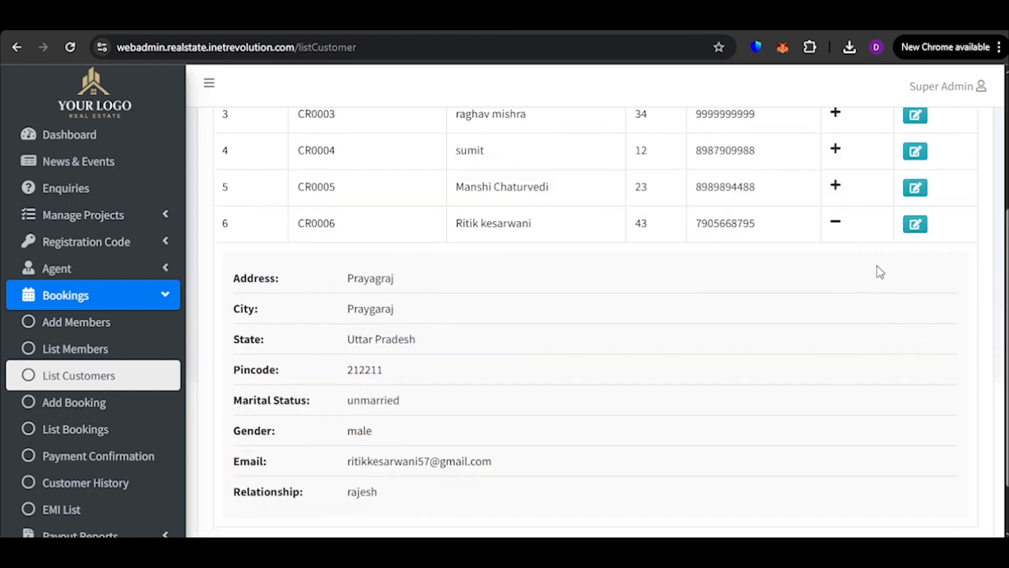
Open the newest customer's record for editing and review its personal, contact, Adhar and Pan fields
{"action": "left_click", "coordinate": [921, 386]}
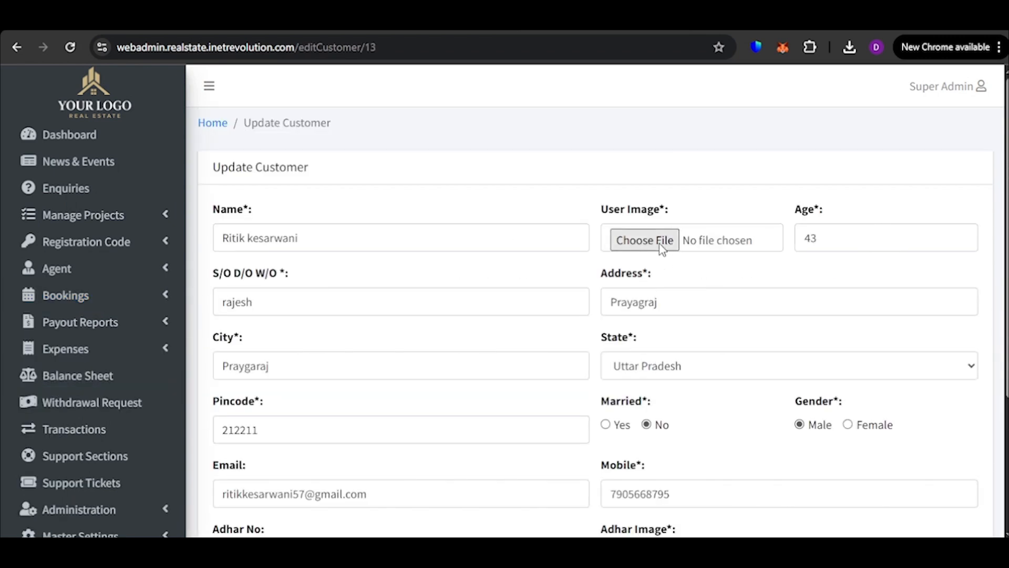
{"action": "scroll", "coordinate": [644, 321], "scroll_direction": "down", "scroll_amount": 3}
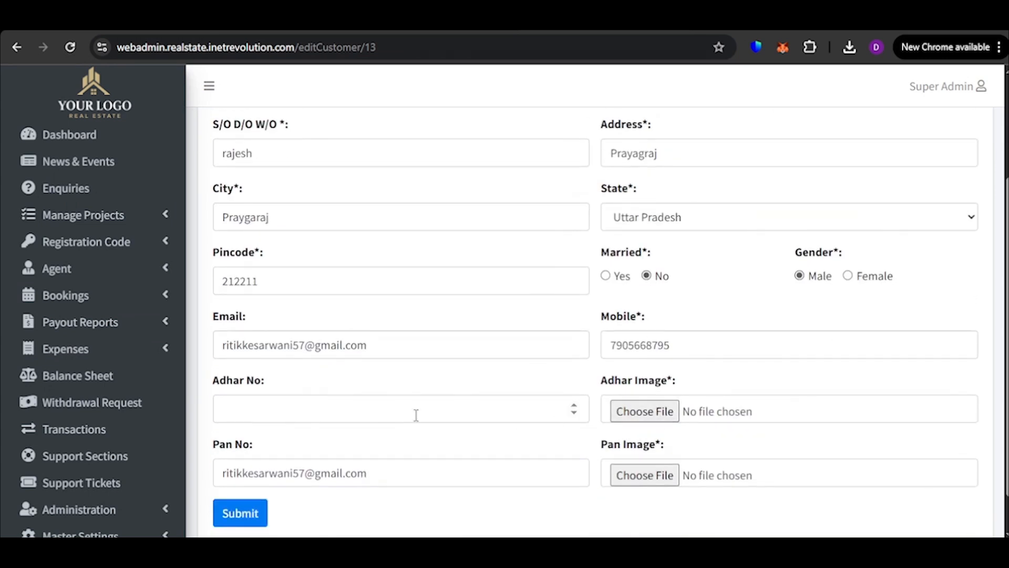
{"action": "scroll", "coordinate": [573, 358], "scroll_direction": "down", "scroll_amount": 1}
{"action": "scroll", "coordinate": [744, 339], "scroll_direction": "up", "scroll_amount": 1}
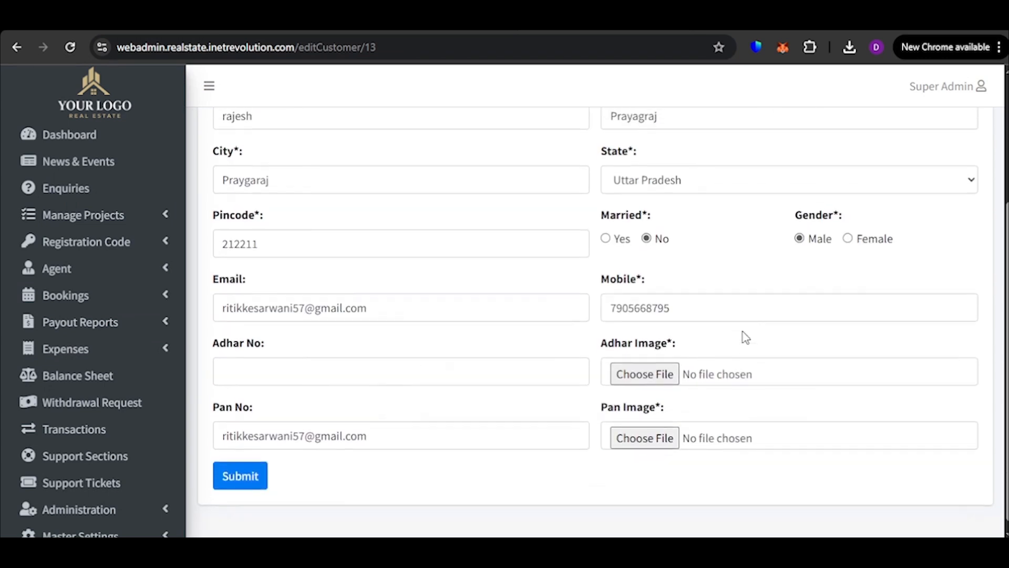
{"action": "scroll", "coordinate": [827, 306], "scroll_direction": "down", "scroll_amount": 1}
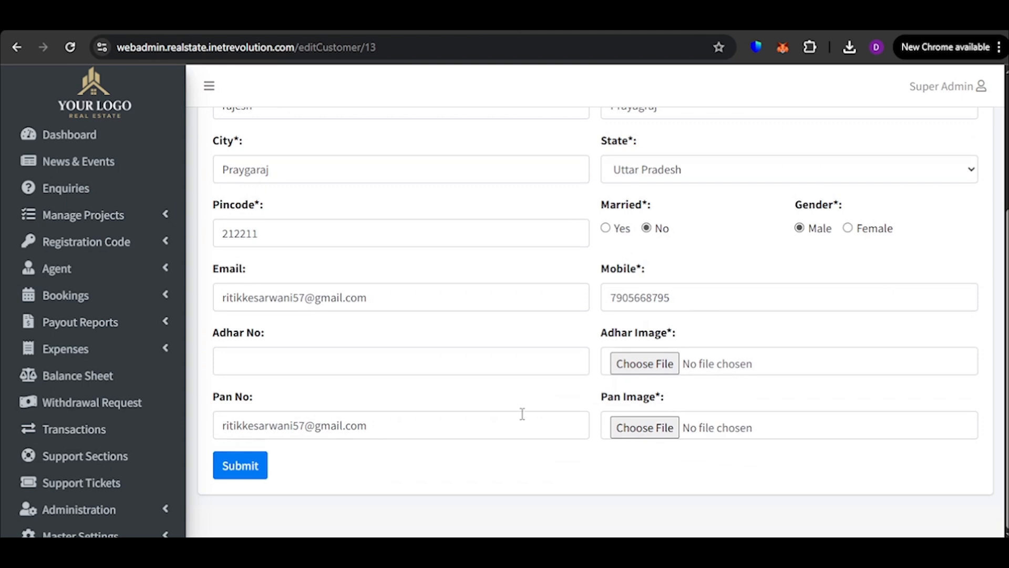
{"action": "scroll", "coordinate": [383, 374], "scroll_direction": "up", "scroll_amount": 1}
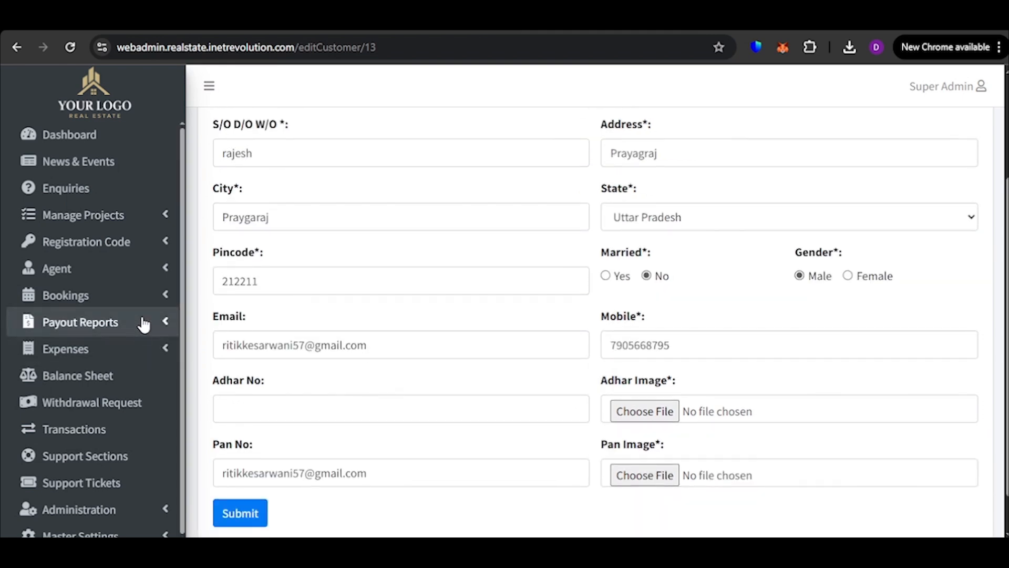
{"action": "scroll", "coordinate": [702, 297], "scroll_direction": "up", "scroll_amount": 1}
{"action": "scroll", "coordinate": [683, 299], "scroll_direction": "up", "scroll_amount": 1}
Start a new booking and select the newly created customer, the last entry among the customers
{"action": "left_click", "coordinate": [79, 295]}
{"action": "left_click", "coordinate": [118, 402]}
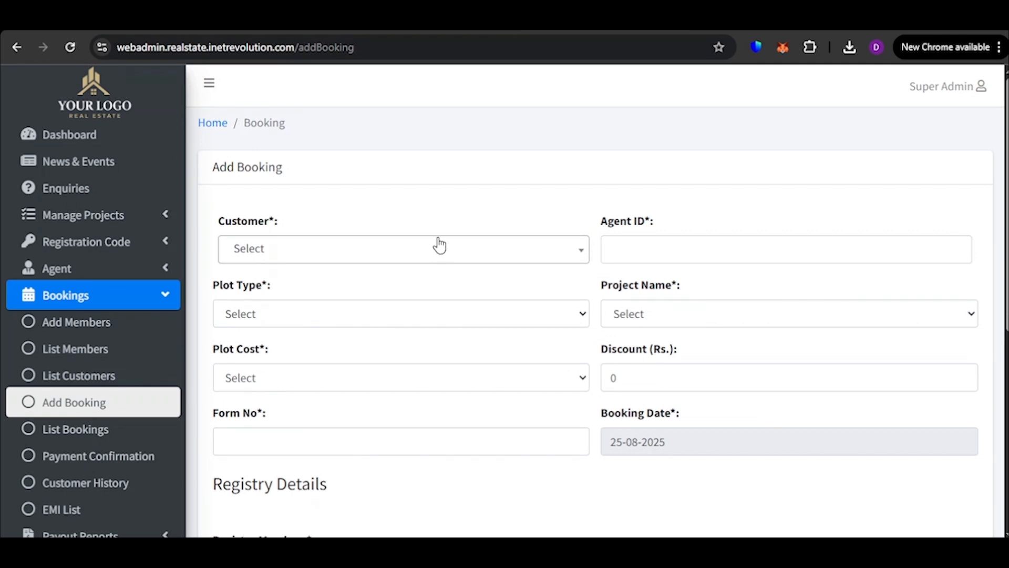
{"action": "left_click", "coordinate": [433, 264]}
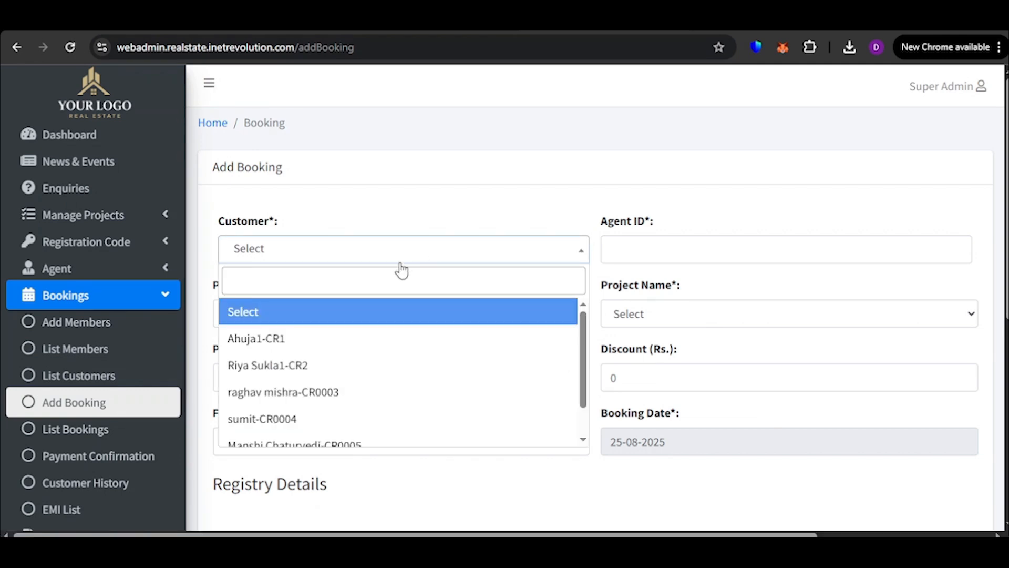
{"action": "scroll", "coordinate": [366, 389], "scroll_direction": "down", "scroll_amount": 1}
{"action": "scroll", "coordinate": [377, 353], "scroll_direction": "up", "scroll_amount": 1}
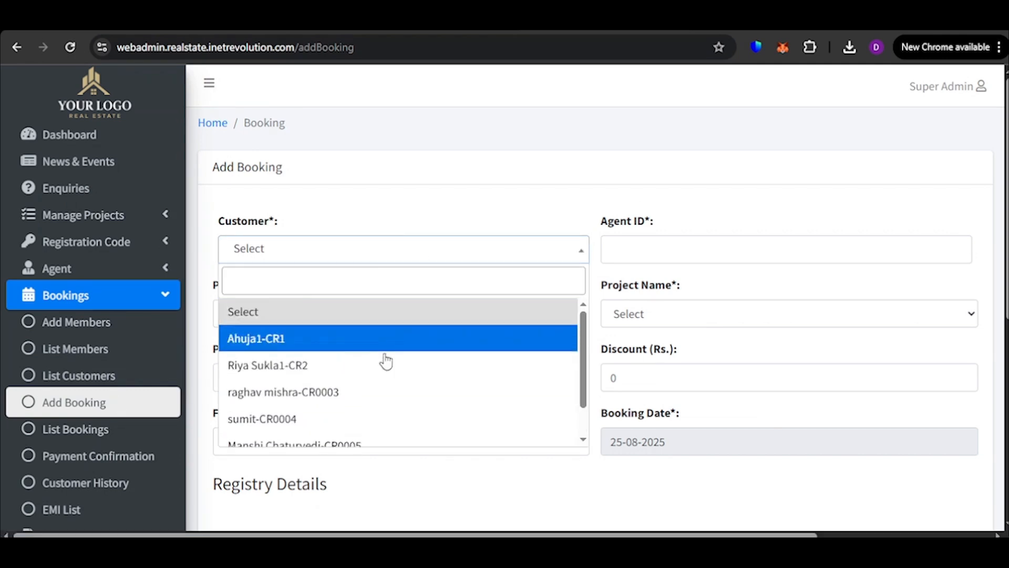
{"action": "scroll", "coordinate": [380, 394], "scroll_direction": "down", "scroll_amount": 2}
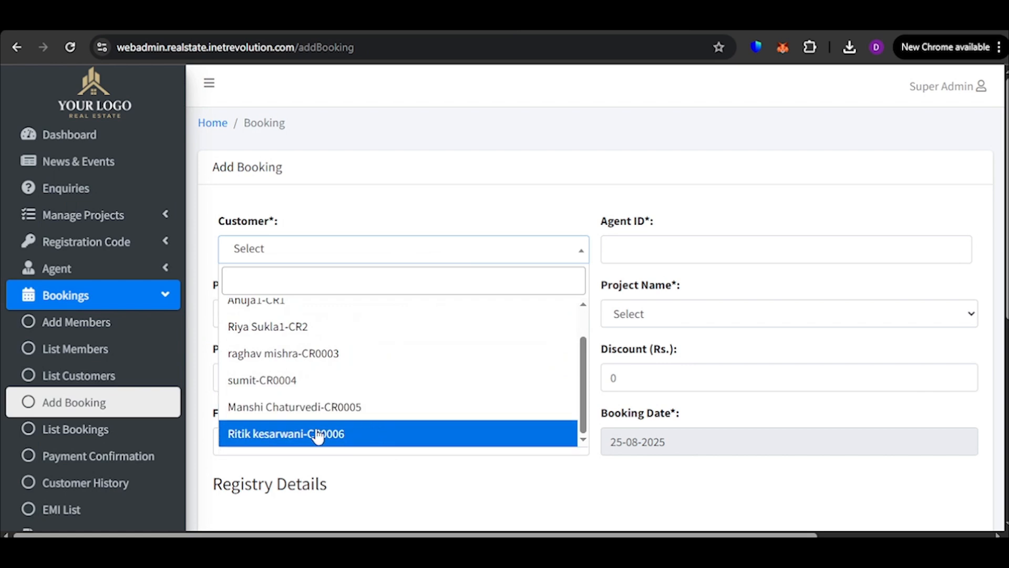
{"action": "left_click", "coordinate": [352, 439]}
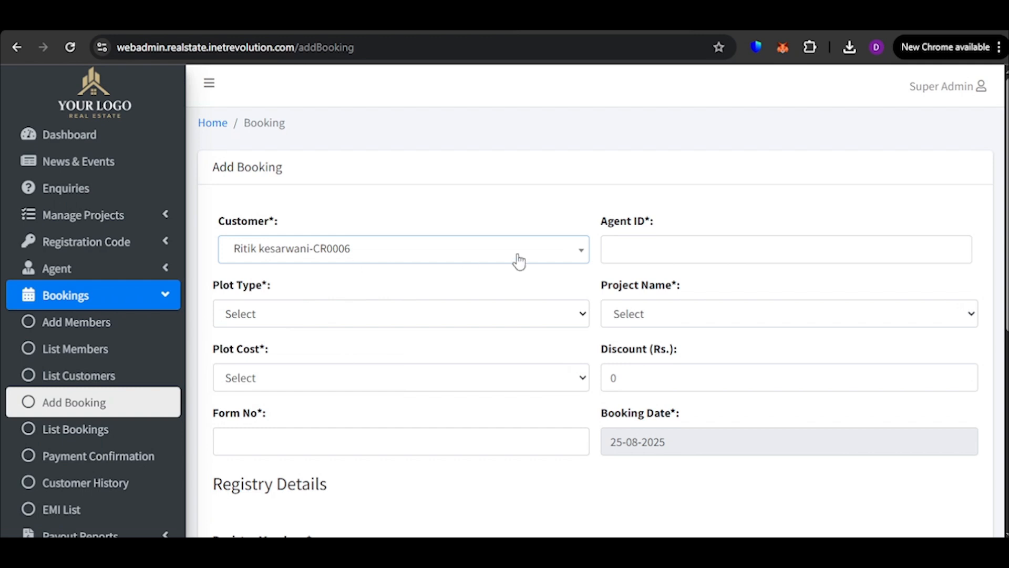
Enter the admin's agent ID in the booking form
{"action": "left_click", "coordinate": [661, 242]}
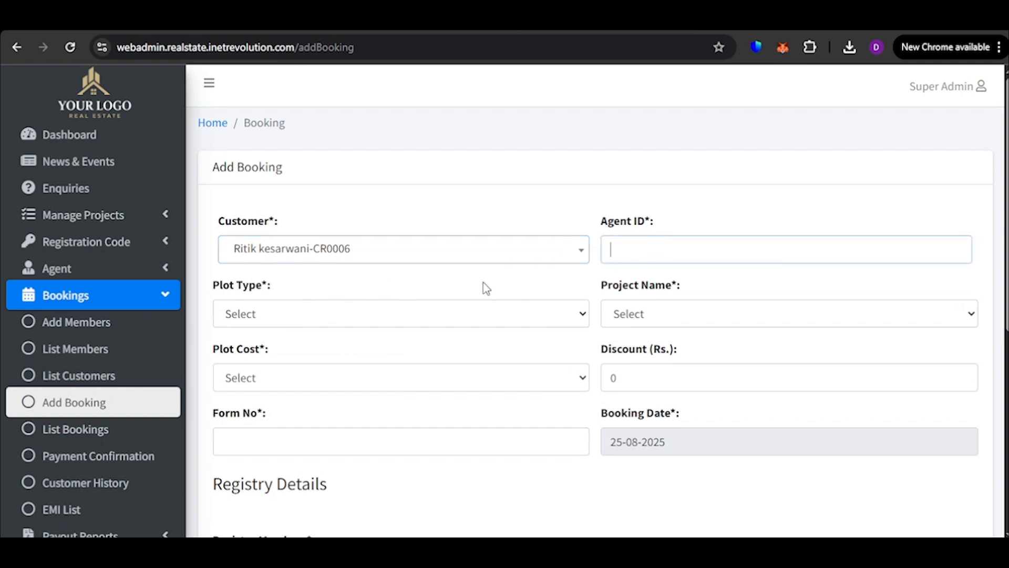
{"action": "left_click", "coordinate": [118, 269]}
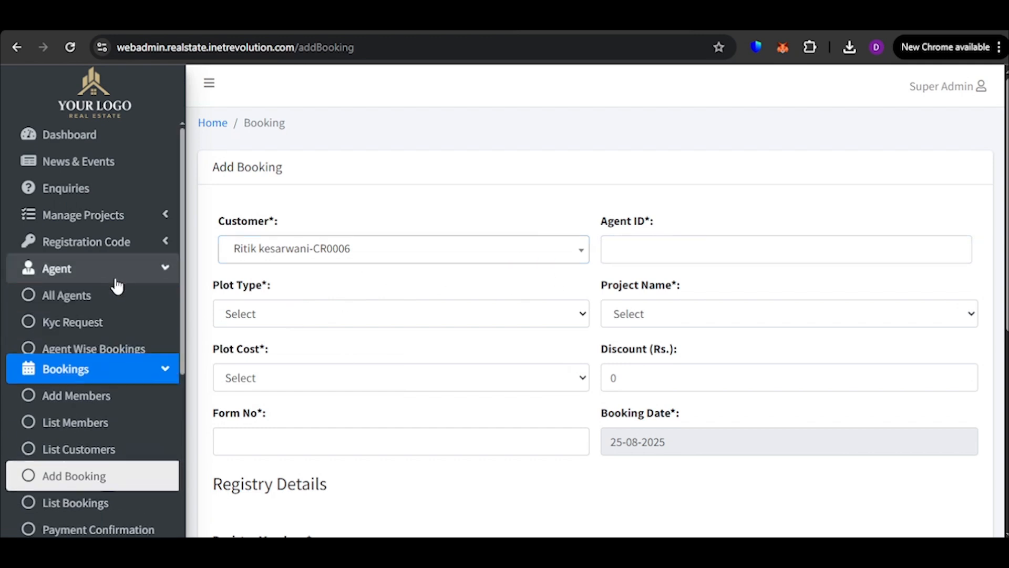
{"action": "left_click", "coordinate": [144, 271]}
{"action": "left_click", "coordinate": [675, 255]}
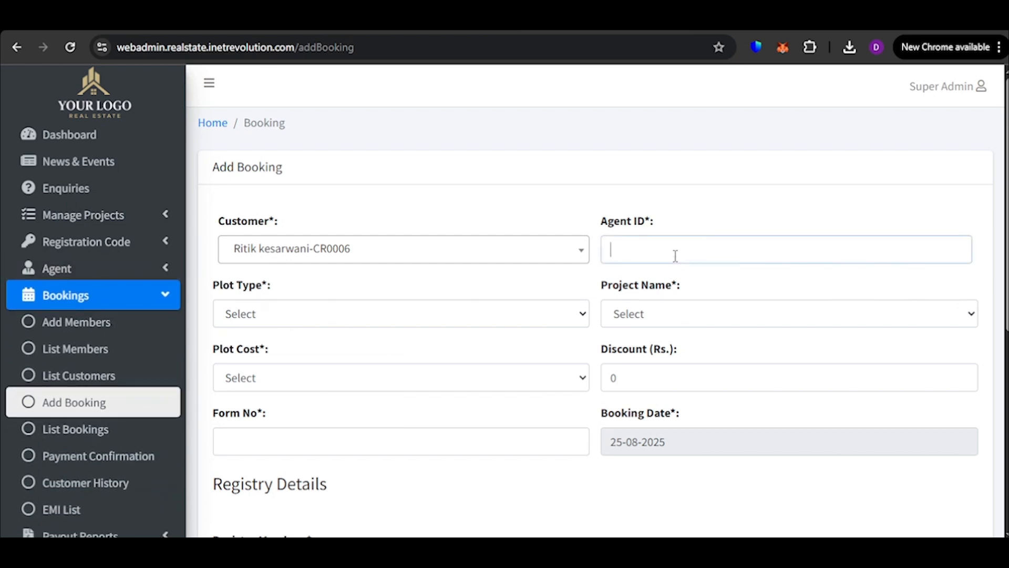
{"action": "type", "text": "RK11"}
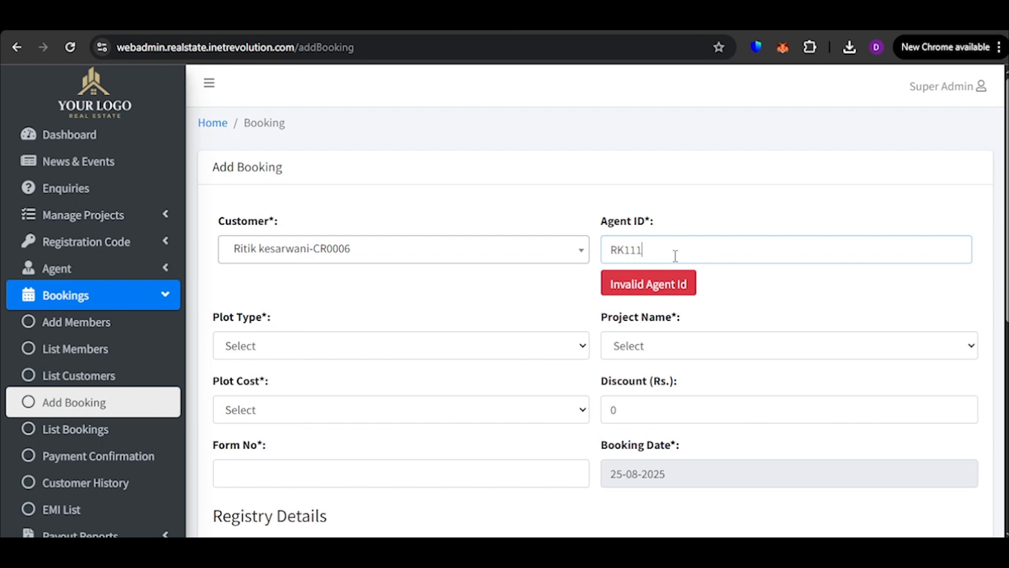
{"action": "type", "text": "111"}
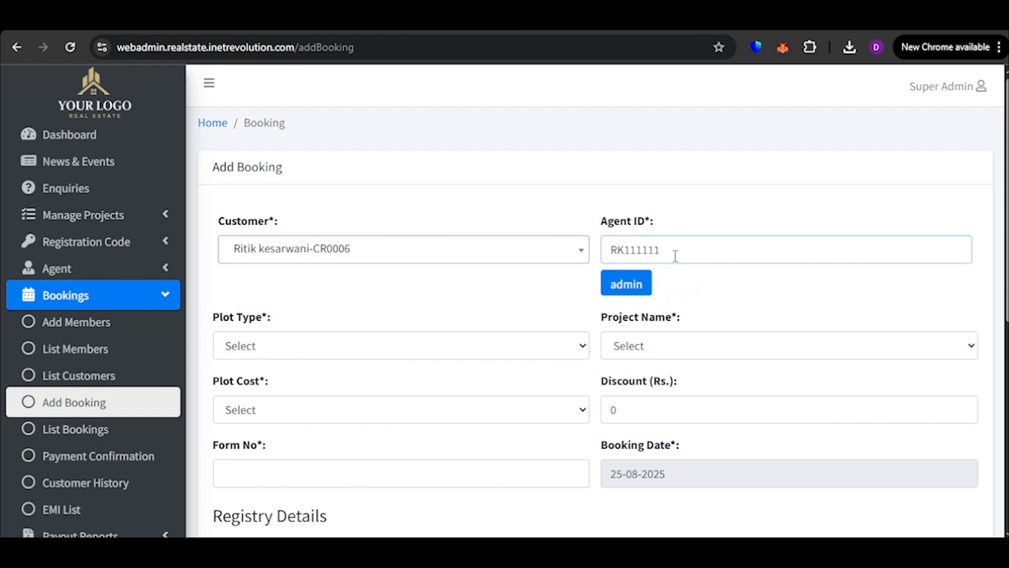
{"action": "left_click", "coordinate": [674, 228]}
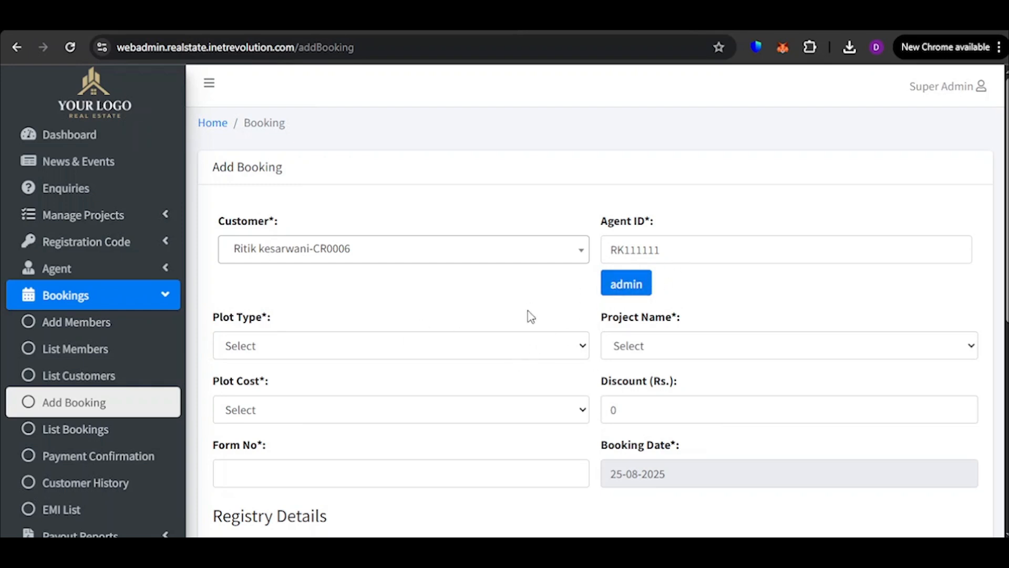
Set the booking's plot type to Plots and try other plot types while checking the project names offered
{"action": "scroll", "coordinate": [294, 284], "scroll_direction": "down", "scroll_amount": 1}
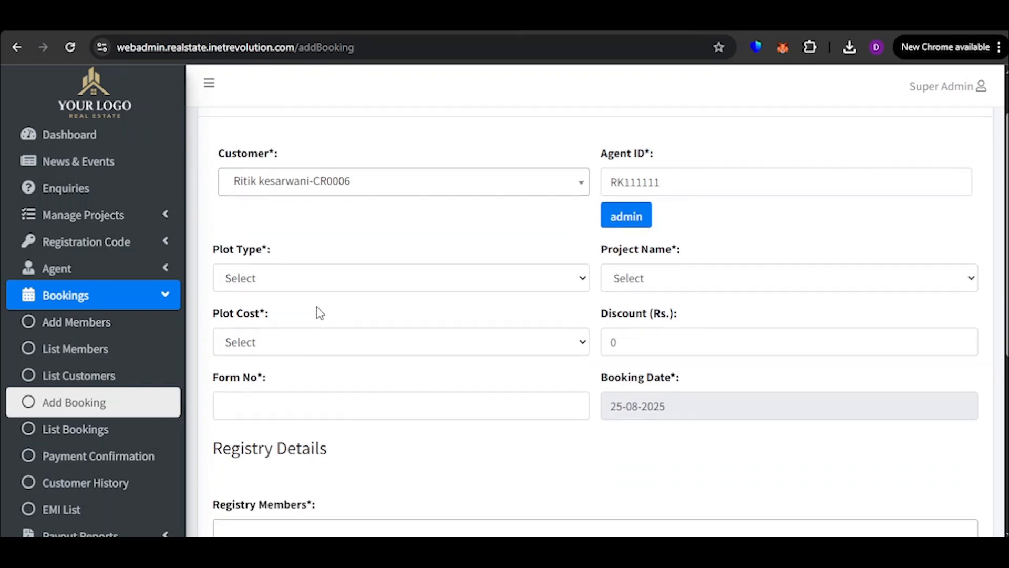
{"action": "left_click", "coordinate": [316, 279]}
{"action": "left_click", "coordinate": [318, 322]}
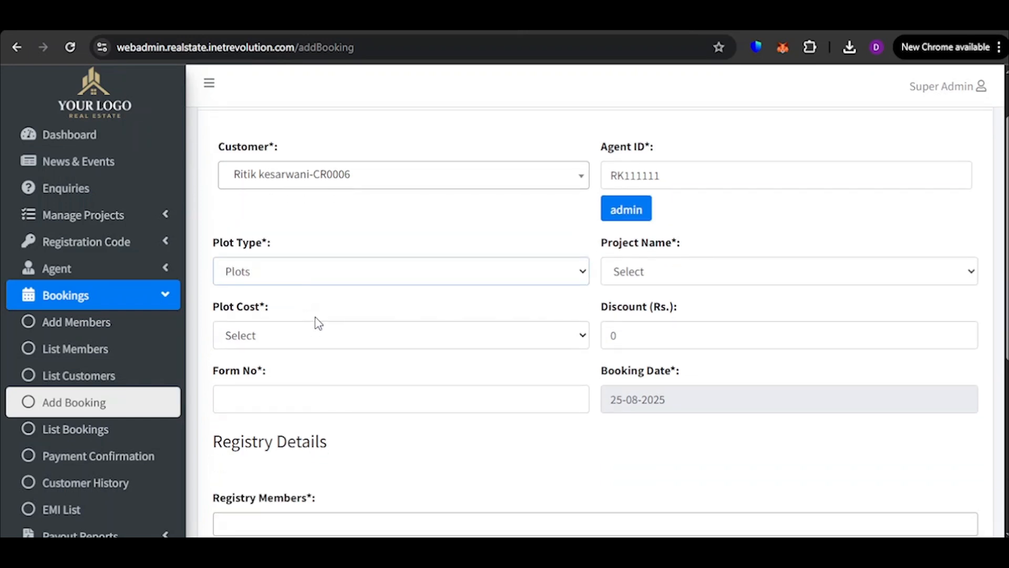
{"action": "left_click", "coordinate": [634, 274]}
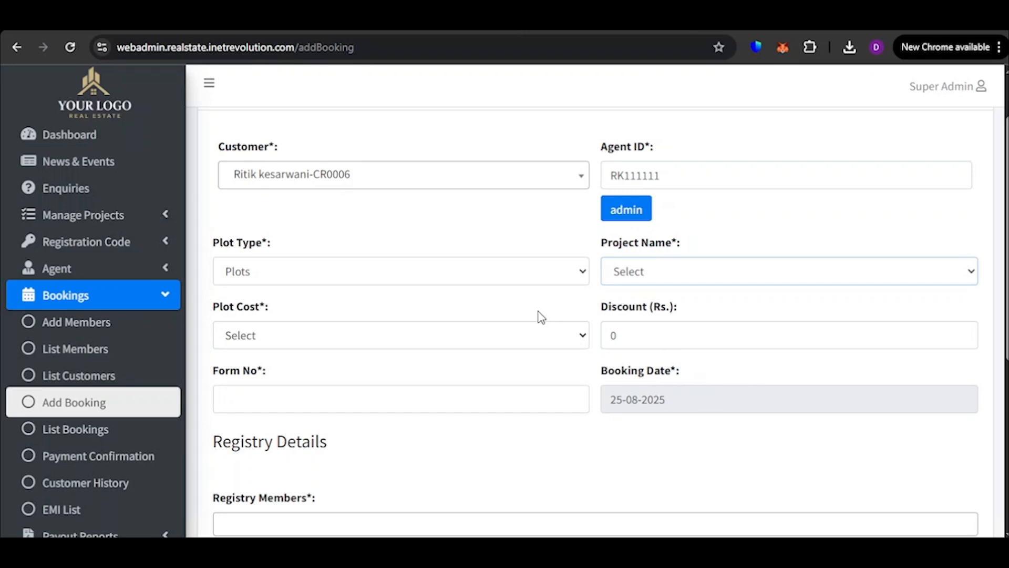
{"action": "left_click", "coordinate": [498, 284]}
{"action": "left_click", "coordinate": [466, 343]}
{"action": "left_click", "coordinate": [741, 271]}
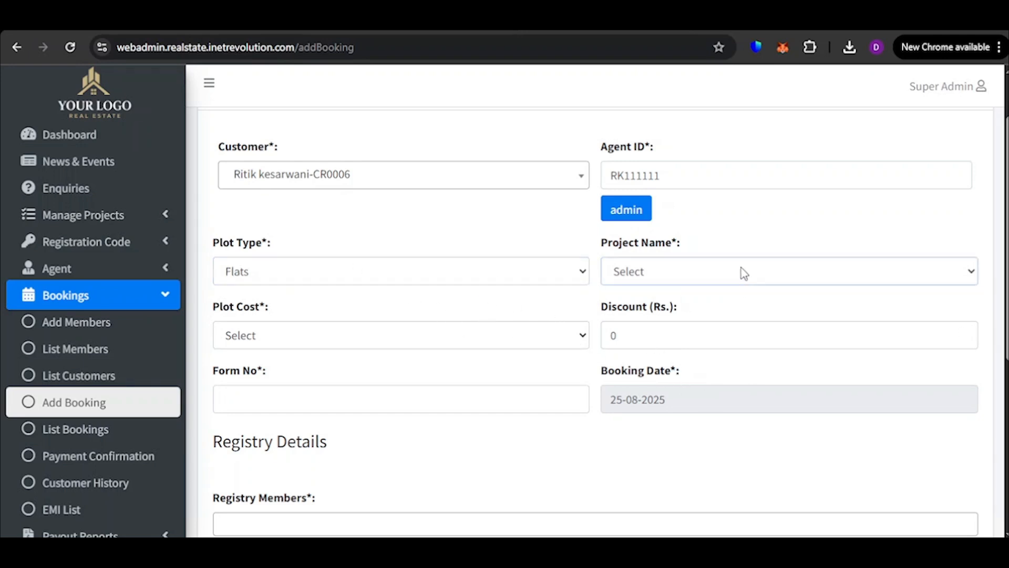
{"action": "left_click", "coordinate": [558, 284]}
{"action": "key", "text": "Down"}
{"action": "left_click", "coordinate": [688, 275]}
Set the booking's plot type to Plots and the project name to Malaka City Apartment
{"action": "left_click", "coordinate": [379, 268]}
{"action": "left_click", "coordinate": [378, 326]}
{"action": "left_click", "coordinate": [676, 284]}
{"action": "left_click", "coordinate": [673, 377]}
Choose the plot cost 100000.00 / 2 / Normal, set the discount to Rs. 10000 and the form number to 22LK
{"action": "left_click", "coordinate": [377, 341]}
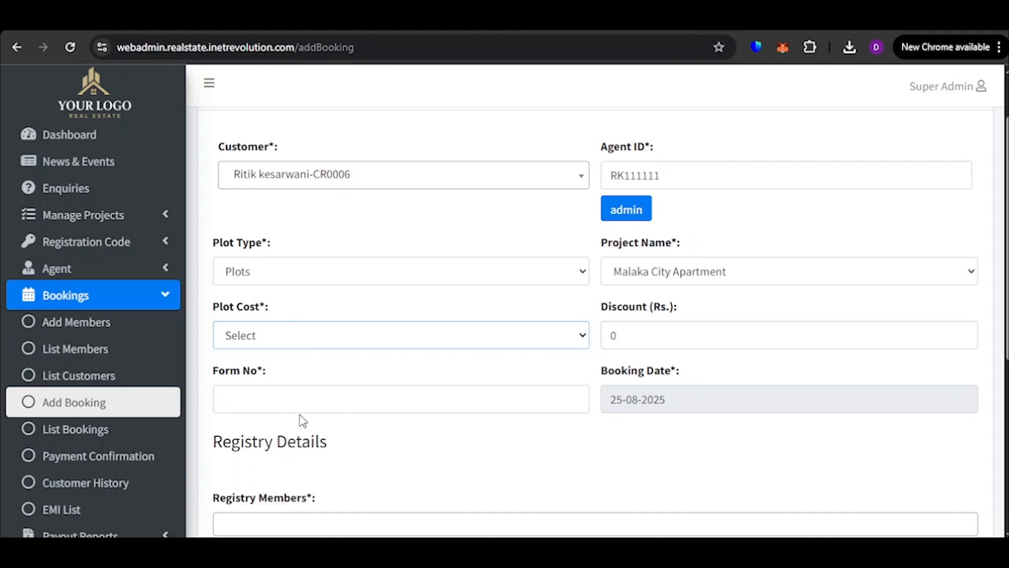
{"action": "key", "text": "Down"}
{"action": "left_click", "coordinate": [639, 336]}
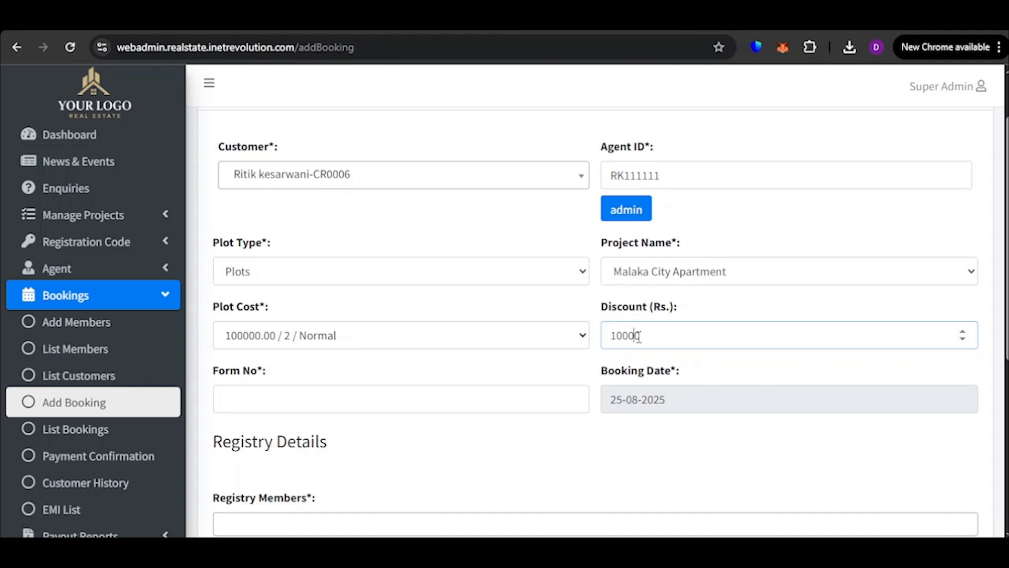
{"action": "scroll", "coordinate": [703, 368], "scroll_direction": "down", "scroll_amount": 3}
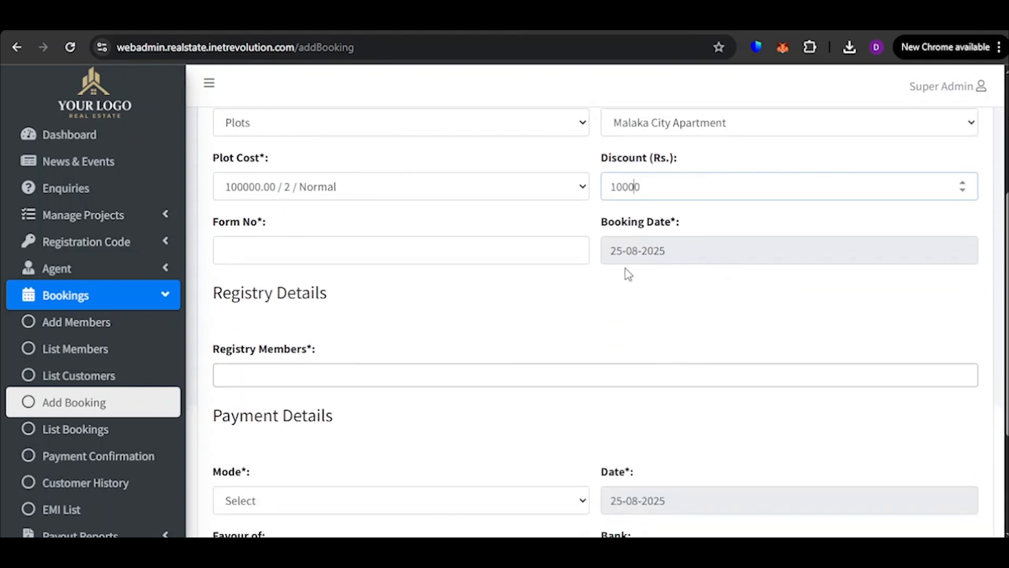
{"action": "left_click", "coordinate": [295, 253]}
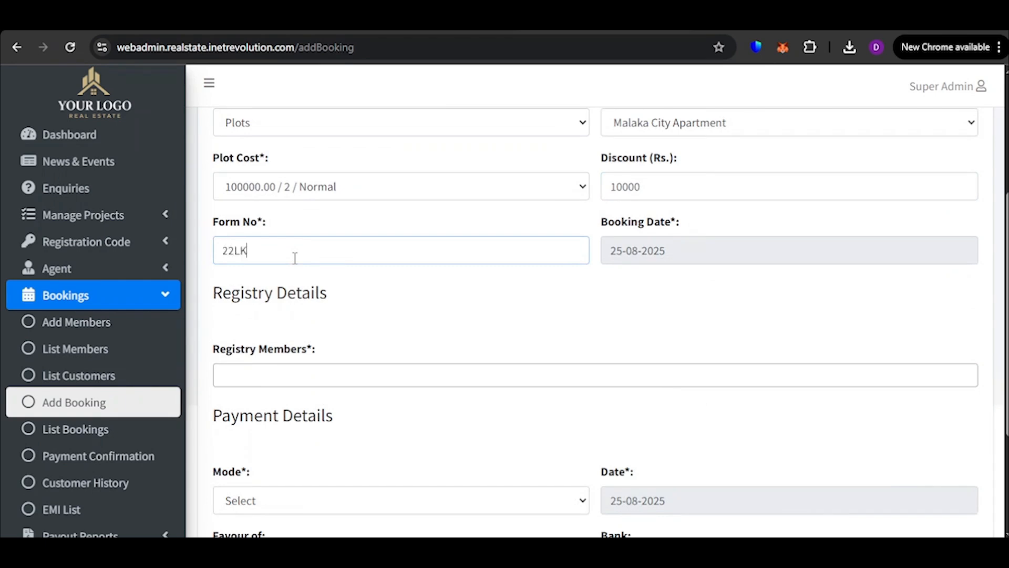
Add the last registry member and the third-from-last registry member to the booking's registry details
{"action": "left_click", "coordinate": [347, 374]}
{"action": "scroll", "coordinate": [356, 421], "scroll_direction": "down", "scroll_amount": 2}
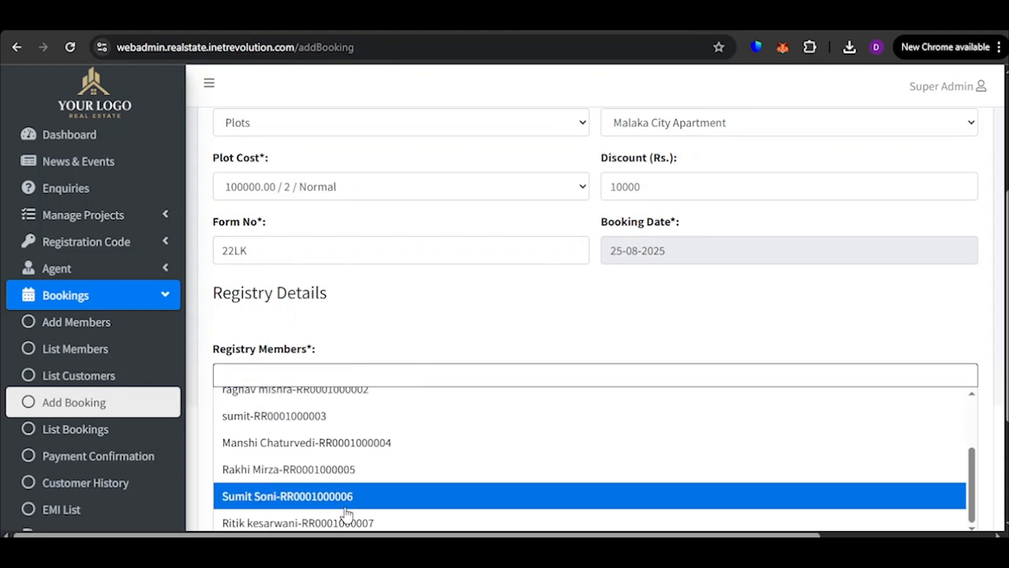
{"action": "left_click", "coordinate": [349, 522]}
{"action": "left_click", "coordinate": [426, 373]}
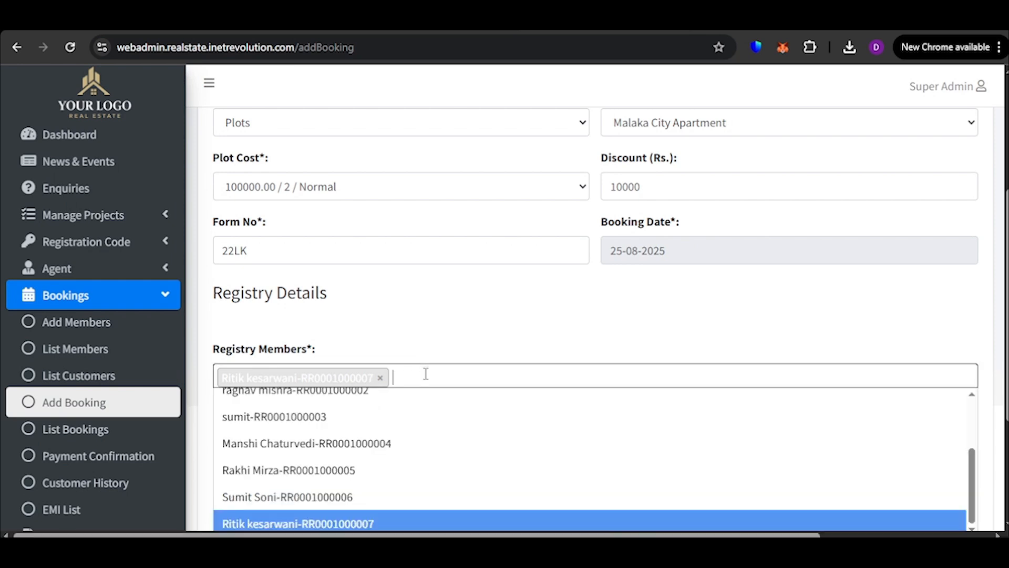
{"action": "left_click", "coordinate": [401, 472]}
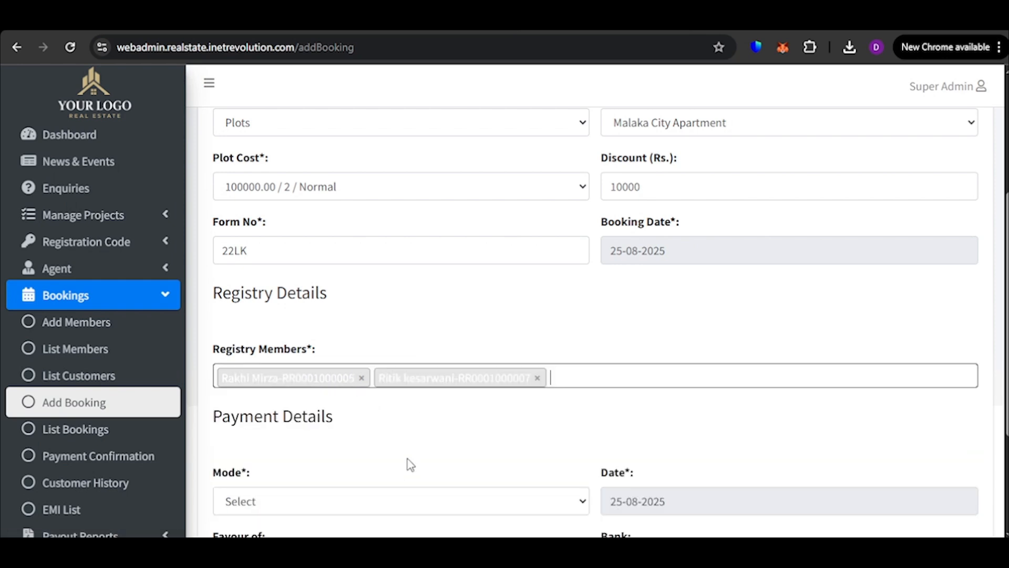
Clear the booking's registry members and add only the last registry member offered
{"action": "left_click", "coordinate": [537, 378]}
{"action": "scroll", "coordinate": [364, 356], "scroll_direction": "down", "scroll_amount": 1}
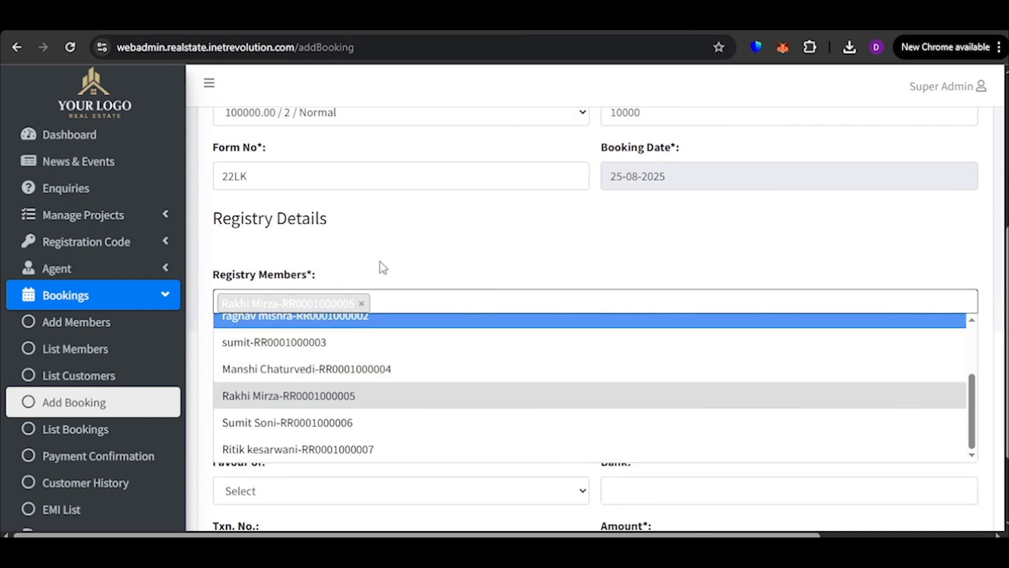
{"action": "left_click", "coordinate": [362, 304]}
{"action": "scroll", "coordinate": [310, 399], "scroll_direction": "down", "scroll_amount": 2}
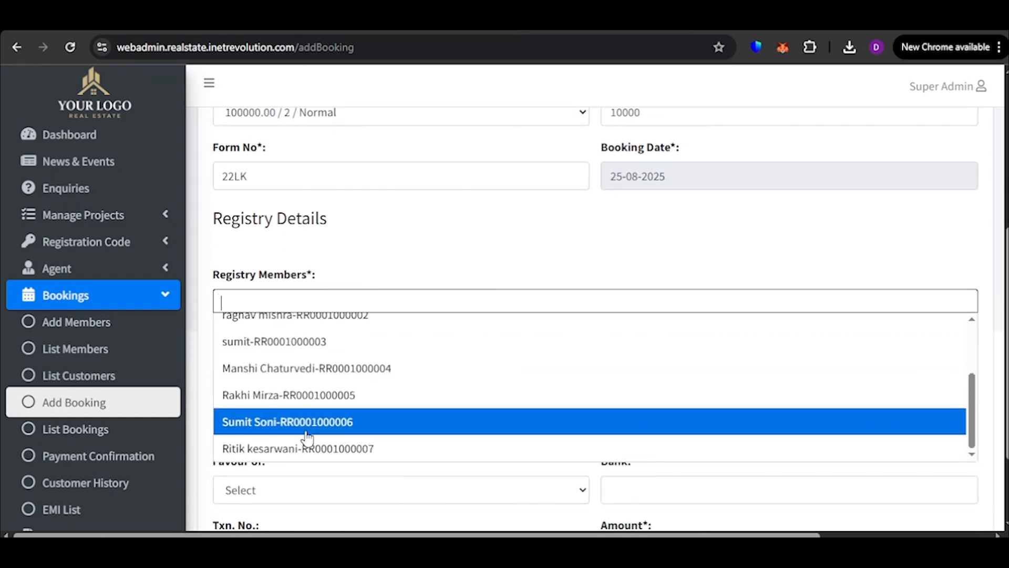
{"action": "left_click", "coordinate": [305, 449]}
Try the CASH and NEFT payment modes for the booking to compare the payment fields each requires
{"action": "scroll", "coordinate": [372, 299], "scroll_direction": "down", "scroll_amount": 2}
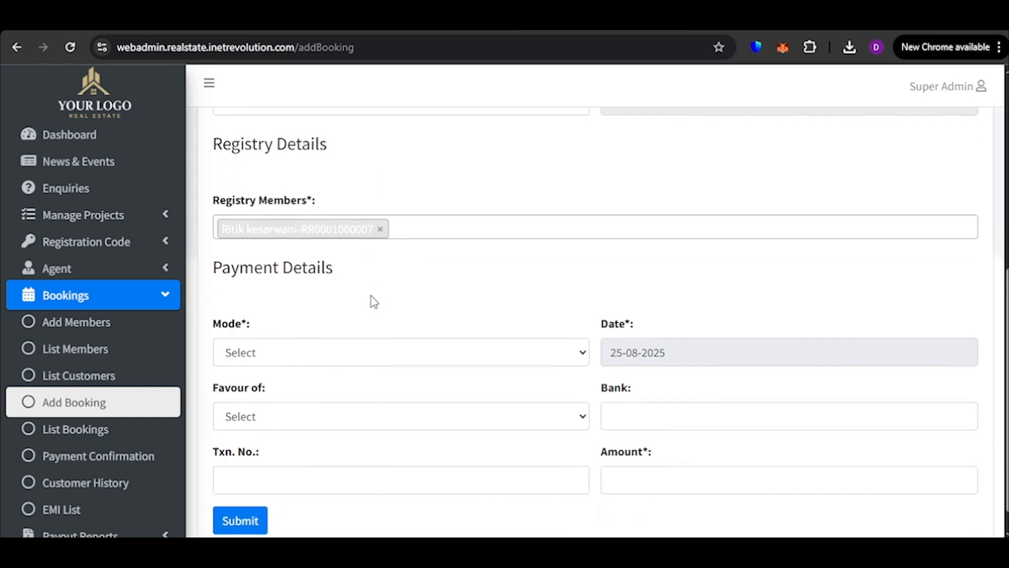
{"action": "left_click", "coordinate": [331, 366]}
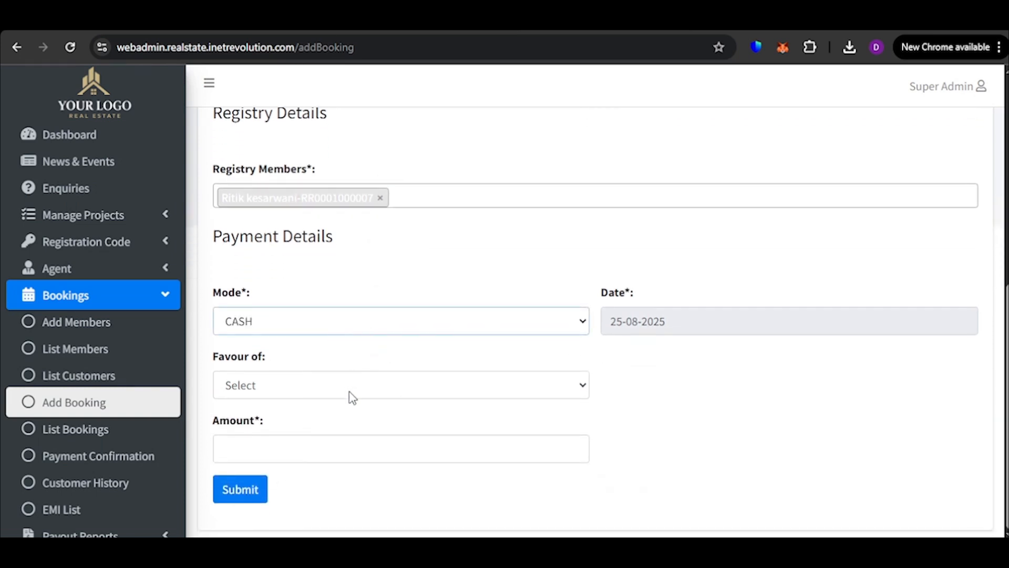
{"action": "key", "text": "Down"}
{"action": "key", "text": "Down"}
{"action": "left_click", "coordinate": [629, 387]}
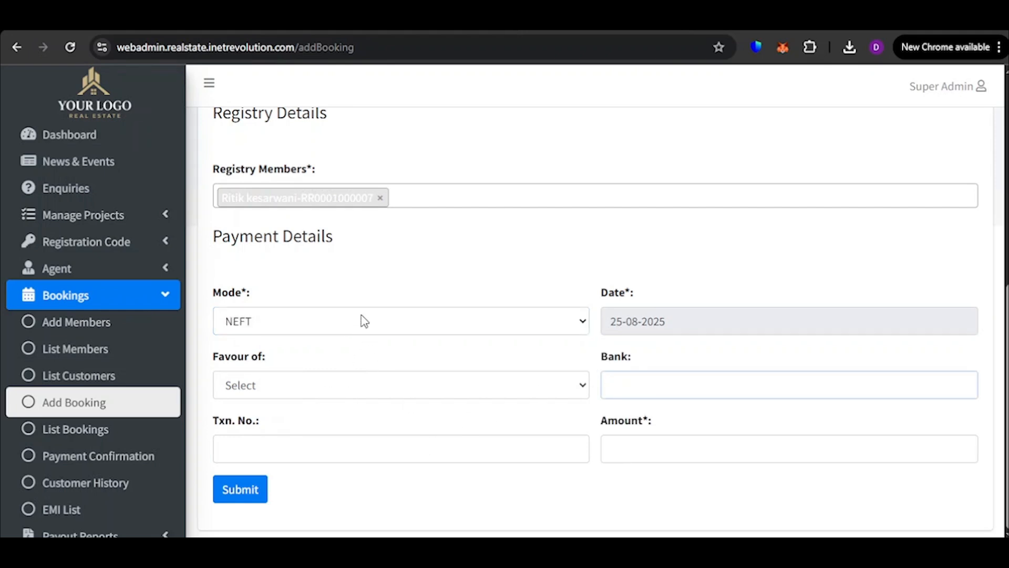
{"action": "left_click", "coordinate": [322, 446]}
{"action": "type", "text": "sdfdsfgfdgfdgdf"}
Set the payment to CASH in favour of MY LAND DEVELOPER Pvt. Ltd. with an amount of 50000 and submit the booking
{"action": "left_click", "coordinate": [254, 331]}
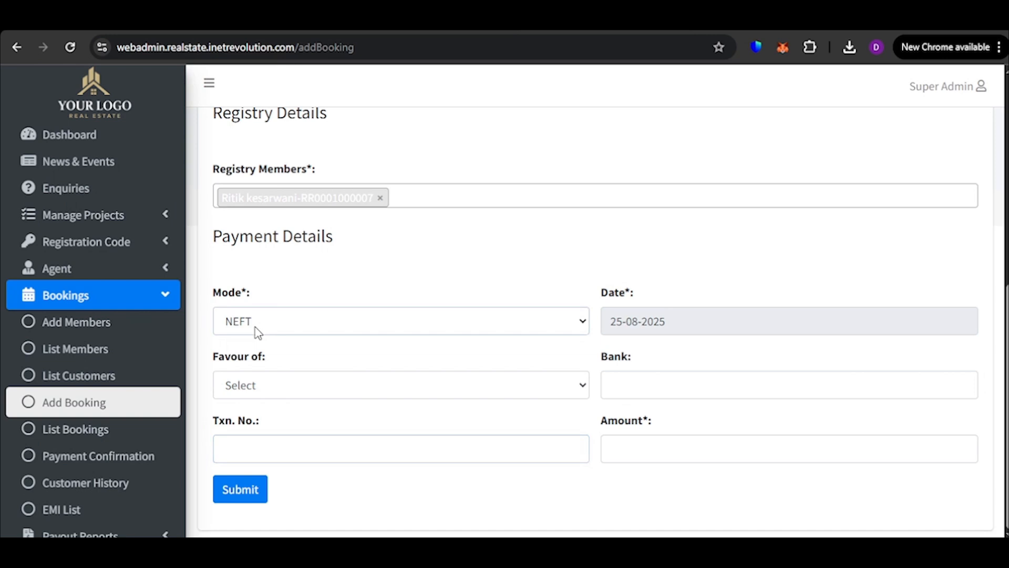
{"action": "left_click", "coordinate": [261, 373]}
{"action": "left_click", "coordinate": [340, 382]}
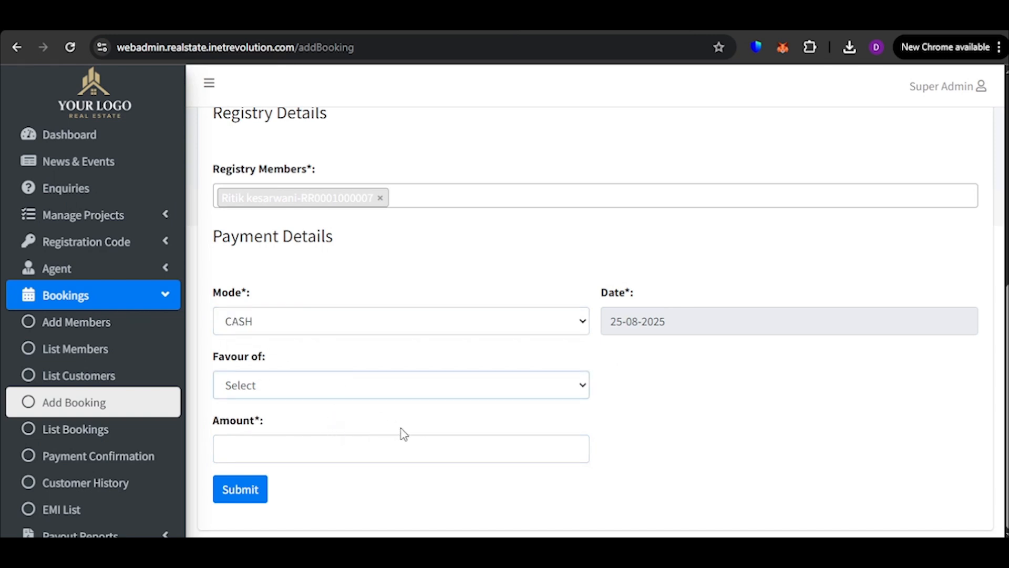
{"action": "key", "text": "Down"}
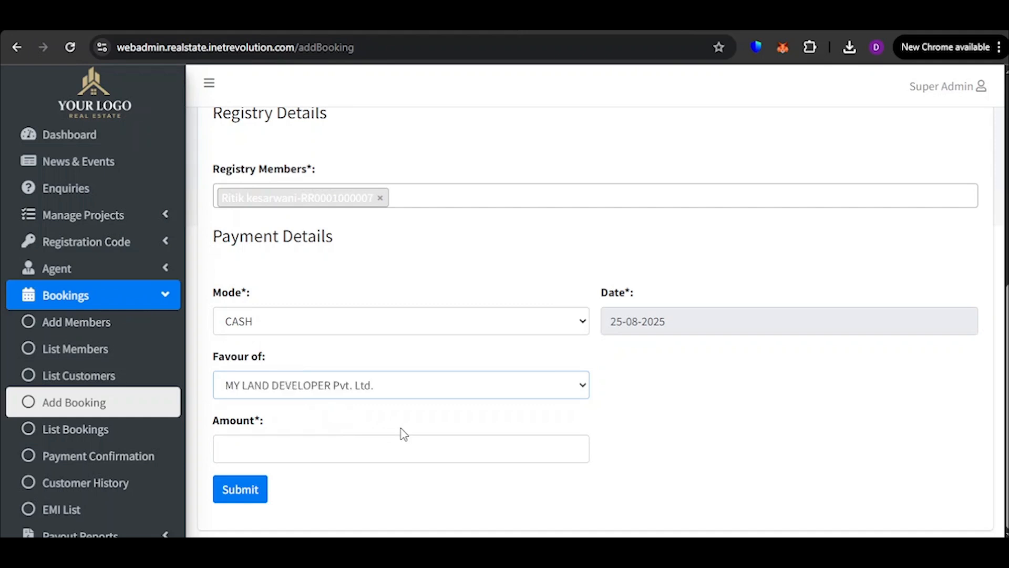
{"action": "left_click", "coordinate": [356, 447]}
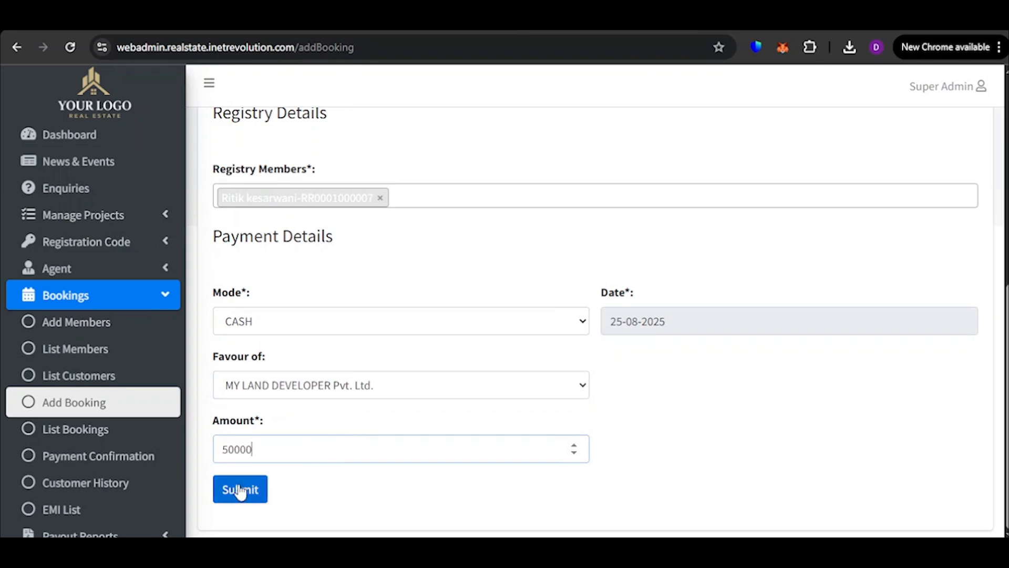
{"action": "left_click", "coordinate": [249, 500]}
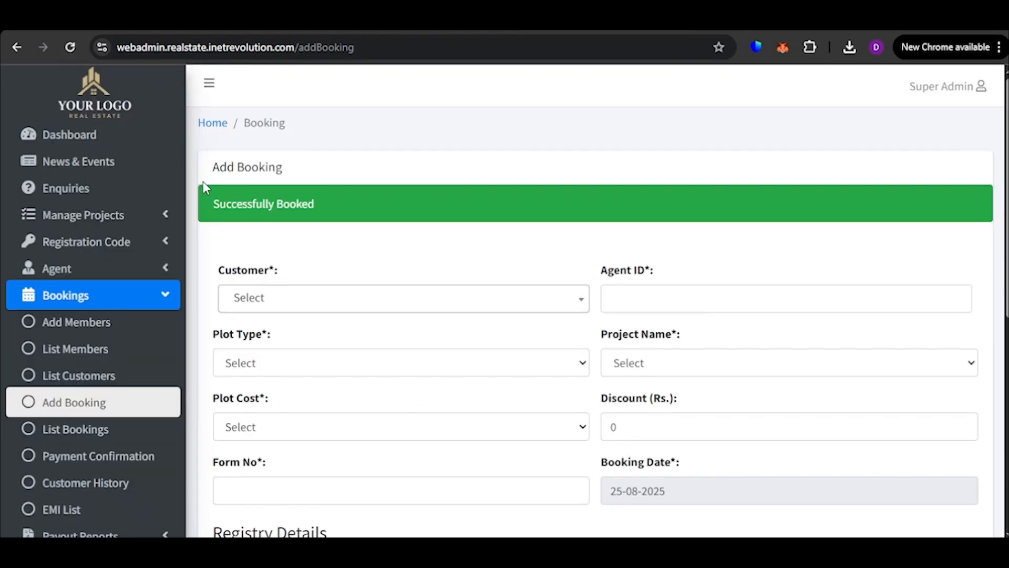
Open the bookings list and examine the Malaka City Apartment booking's cost, discount, receipt and pending amounts
{"action": "left_click_drag", "start_coordinate": [209, 201], "coordinate": [342, 202]}
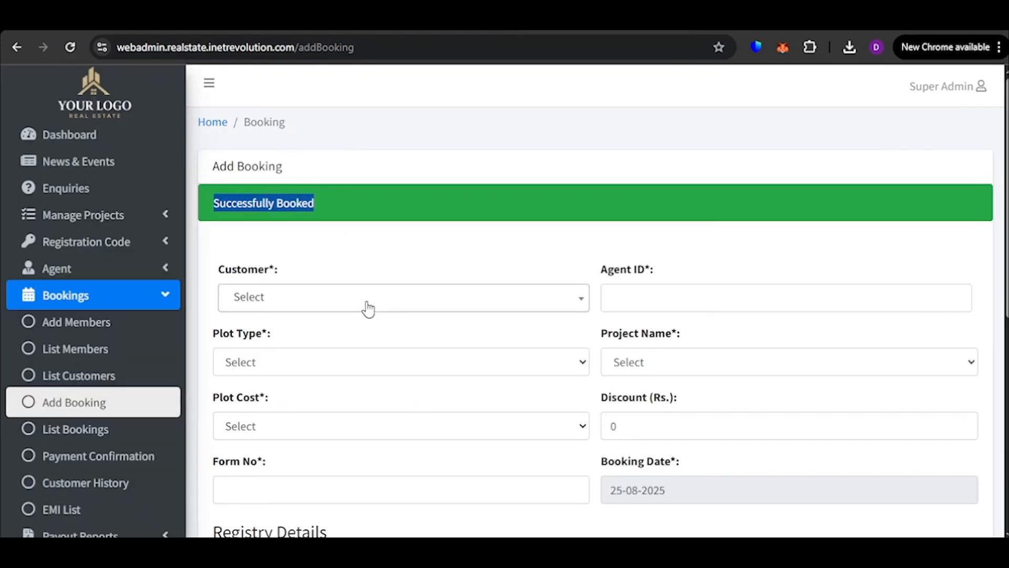
{"action": "scroll", "coordinate": [368, 320], "scroll_direction": "down", "scroll_amount": 3}
{"action": "scroll", "coordinate": [119, 491], "scroll_direction": "down", "scroll_amount": 2}
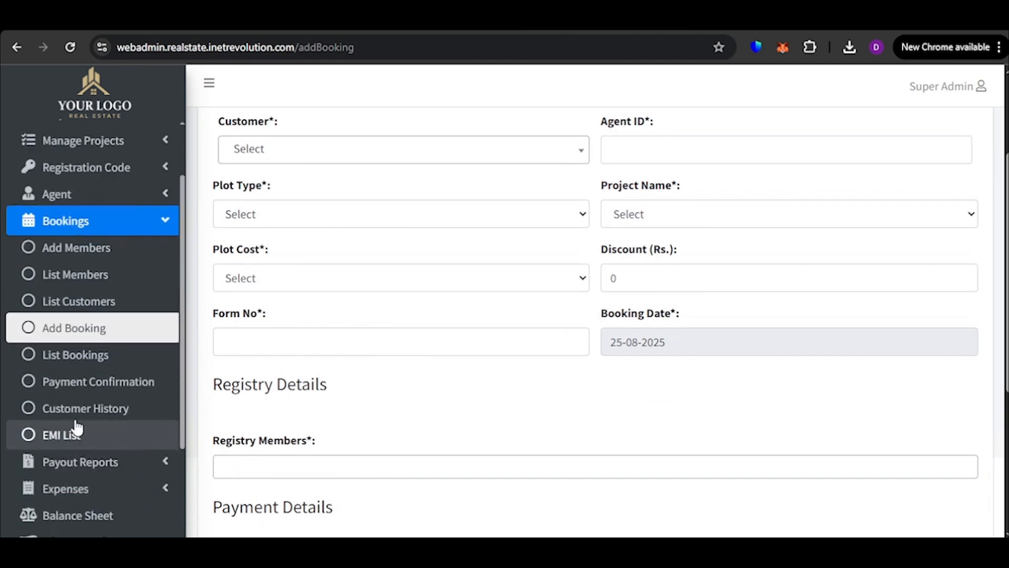
{"action": "left_click", "coordinate": [62, 363]}
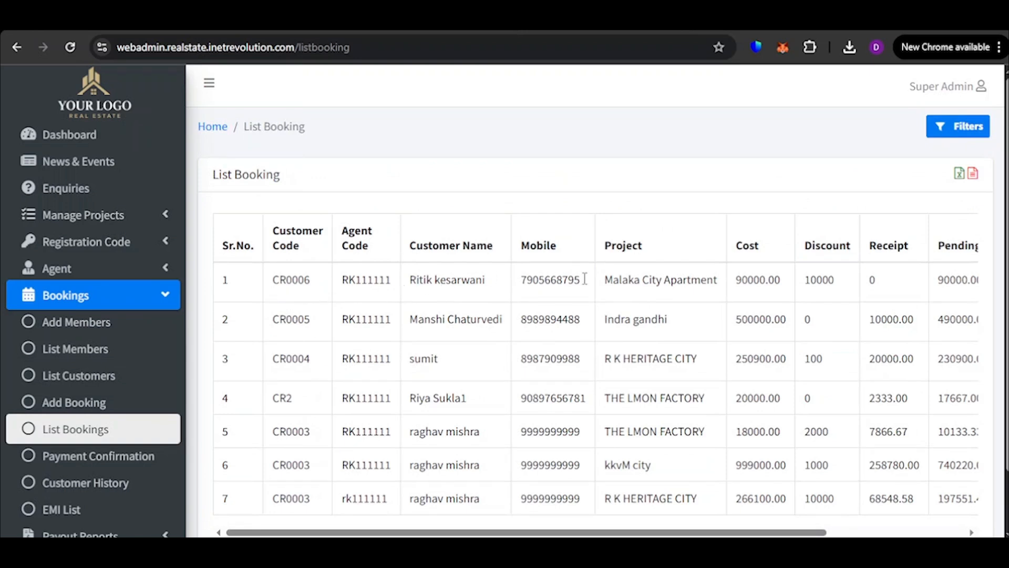
{"action": "left_click_drag", "start_coordinate": [681, 531], "coordinate": [862, 527]}
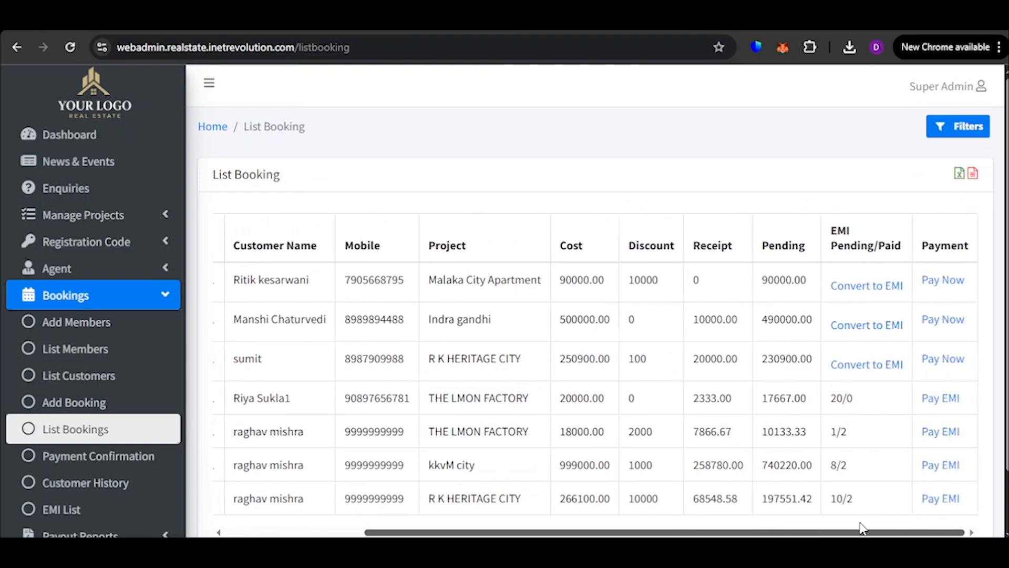
{"action": "left_click_drag", "start_coordinate": [615, 279], "coordinate": [575, 280]}
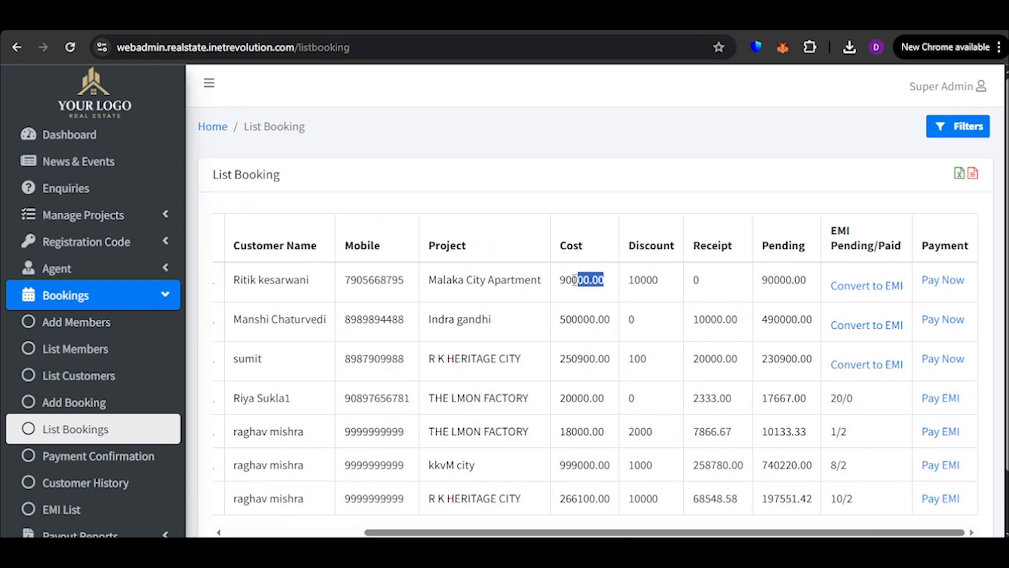
{"action": "left_click_drag", "start_coordinate": [669, 280], "coordinate": [561, 303]}
{"action": "left_click_drag", "start_coordinate": [718, 287], "coordinate": [682, 277]}
{"action": "left_click", "coordinate": [722, 205]}
{"action": "left_click_drag", "start_coordinate": [816, 279], "coordinate": [757, 282]}
{"action": "left_click", "coordinate": [765, 232]}
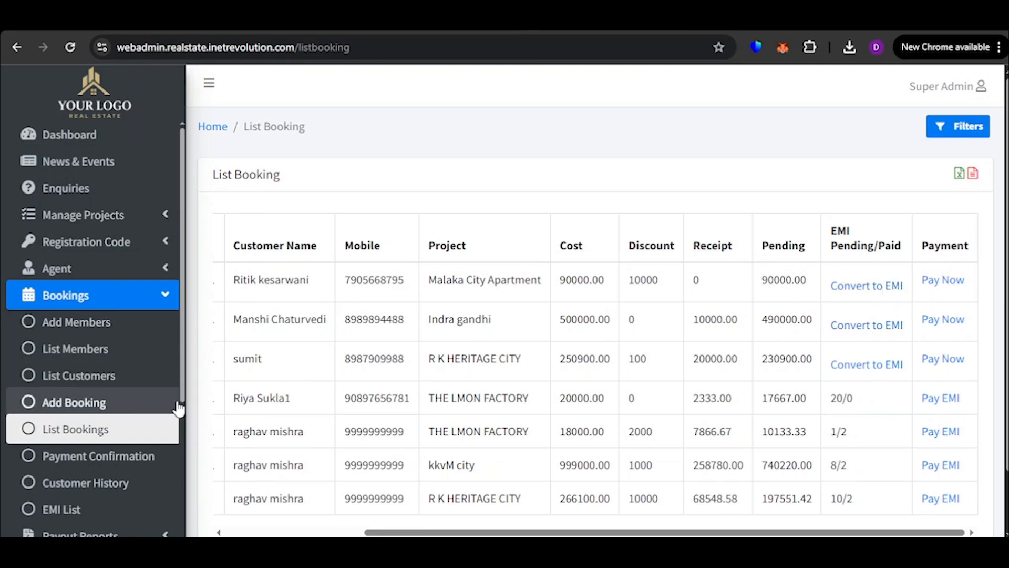
Open the payment confirmation list and approve the pending 50000.00 receipt for Malaka City Apartment
{"action": "scroll", "coordinate": [68, 425], "scroll_direction": "down", "scroll_amount": 5}
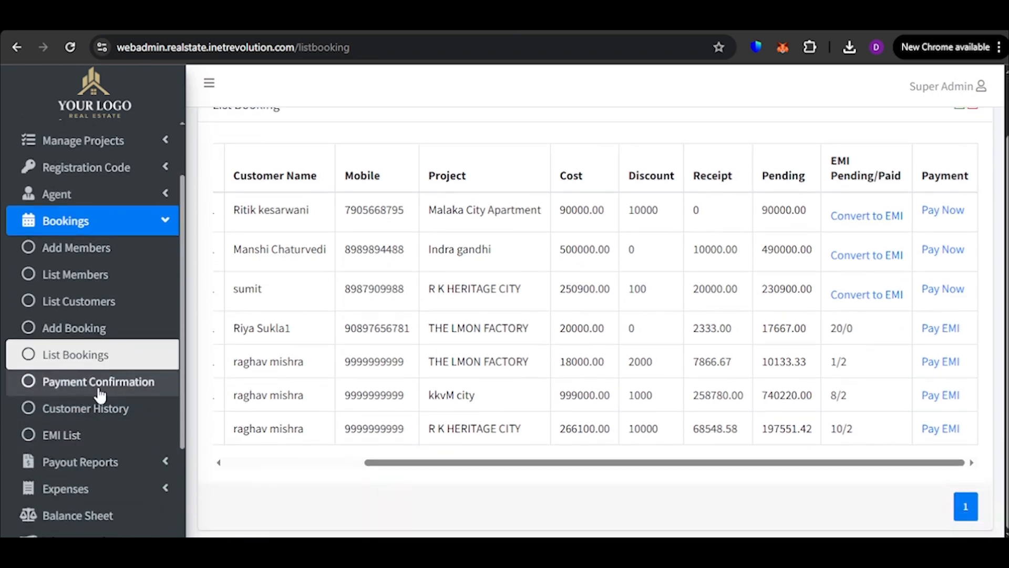
{"action": "left_click", "coordinate": [99, 390]}
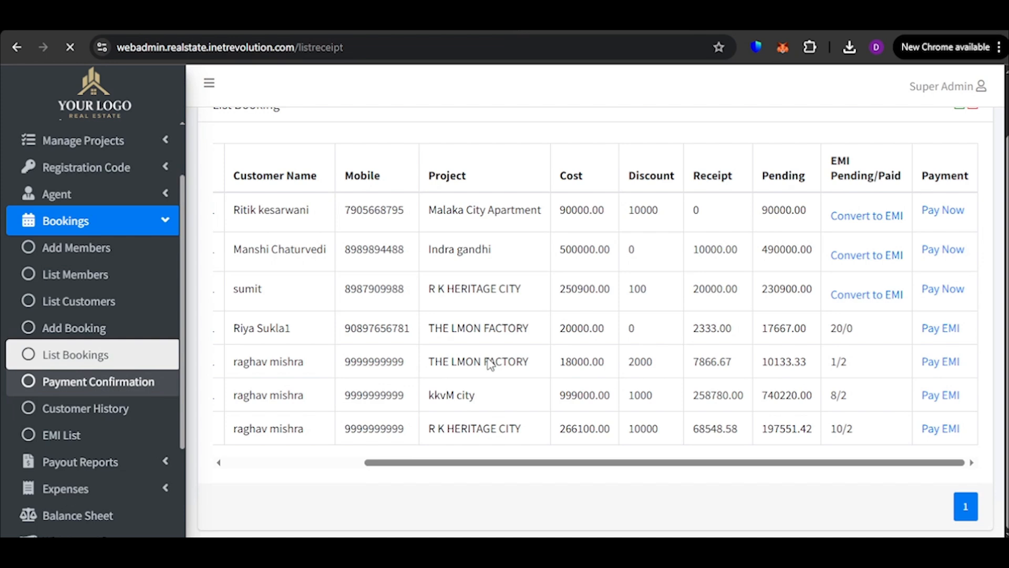
{"action": "scroll", "coordinate": [641, 462], "scroll_direction": "down", "scroll_amount": 6}
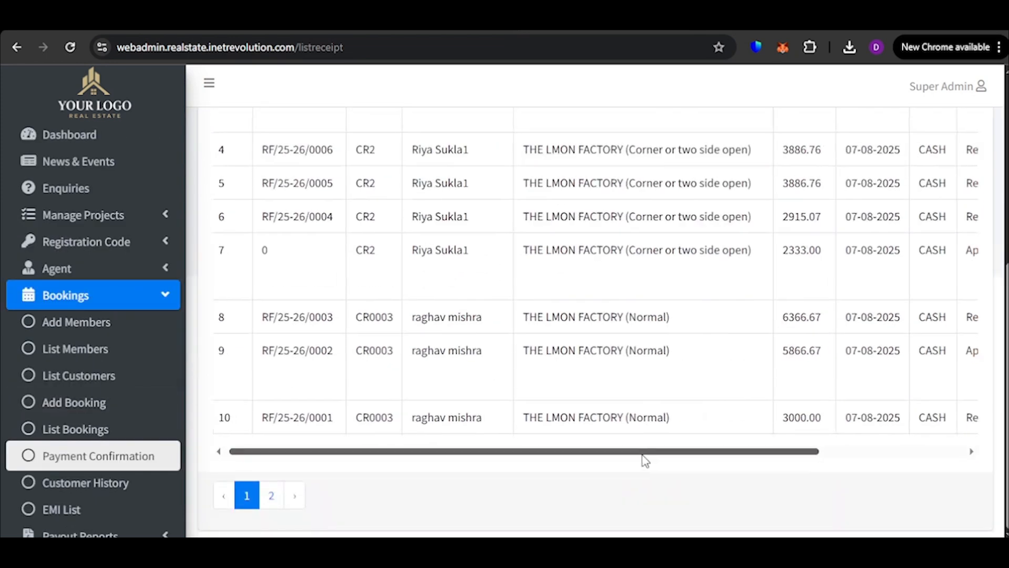
{"action": "scroll", "coordinate": [645, 460], "scroll_direction": "right", "scroll_amount": 5}
{"action": "scroll", "coordinate": [766, 300], "scroll_direction": "up", "scroll_amount": 6}
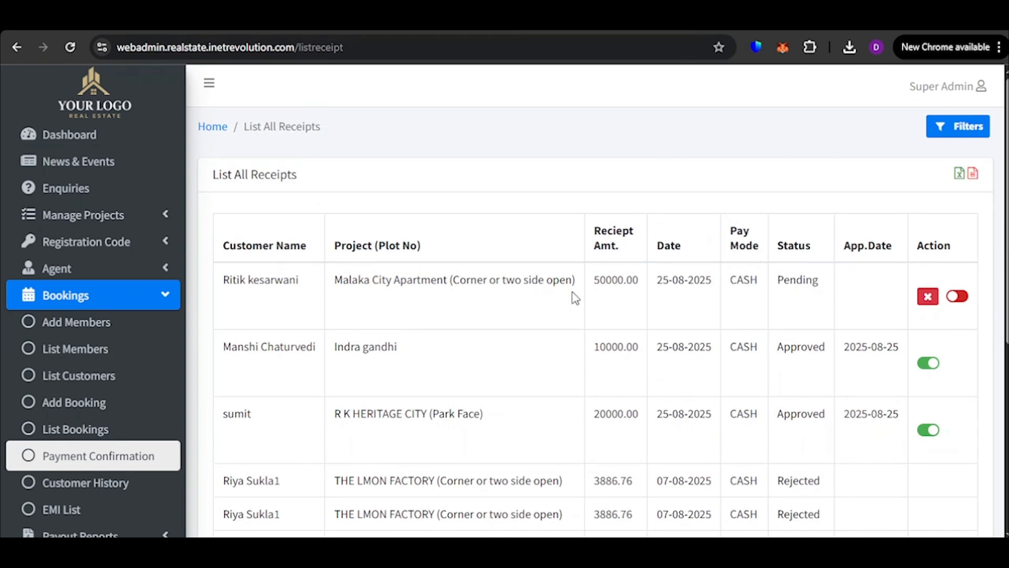
{"action": "left_click_drag", "start_coordinate": [596, 279], "coordinate": [711, 281]}
{"action": "left_click", "coordinate": [746, 293]}
{"action": "left_click", "coordinate": [957, 297]}
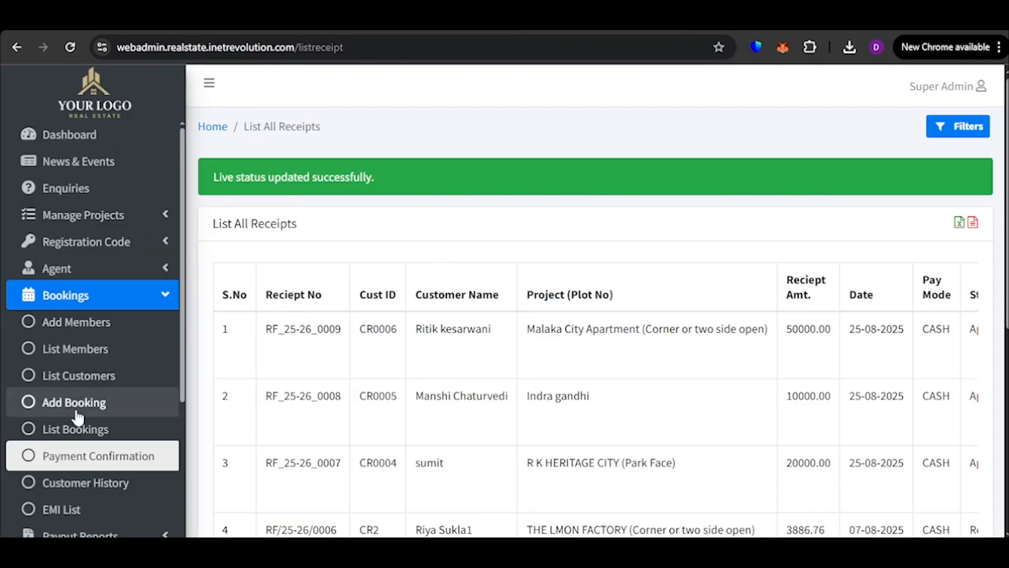
Open the Malaka City Apartment booking's payment form, check its pending amount and try the CASH payment mode
{"action": "left_click", "coordinate": [79, 429]}
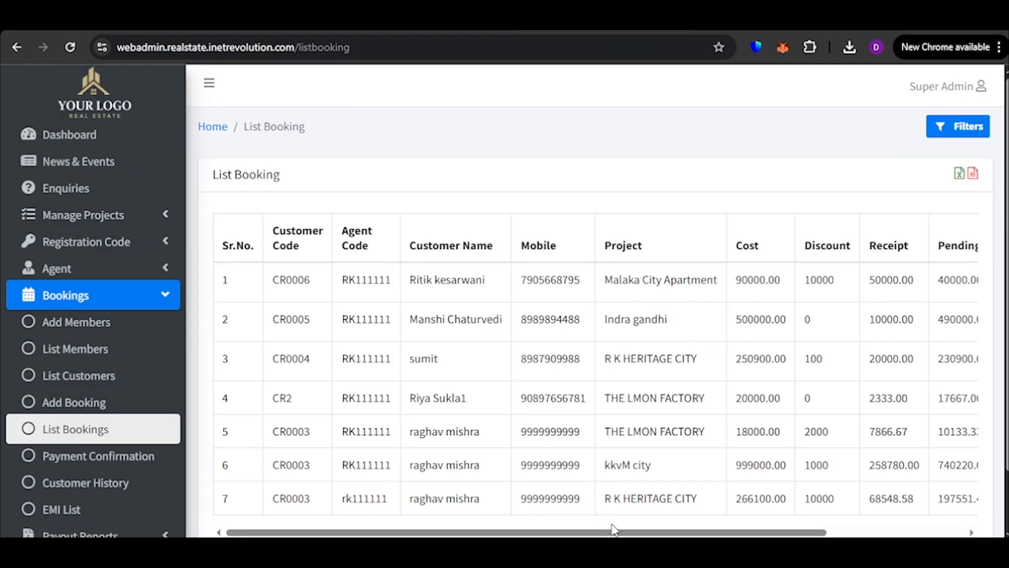
{"action": "left_click_drag", "start_coordinate": [633, 532], "coordinate": [769, 532]}
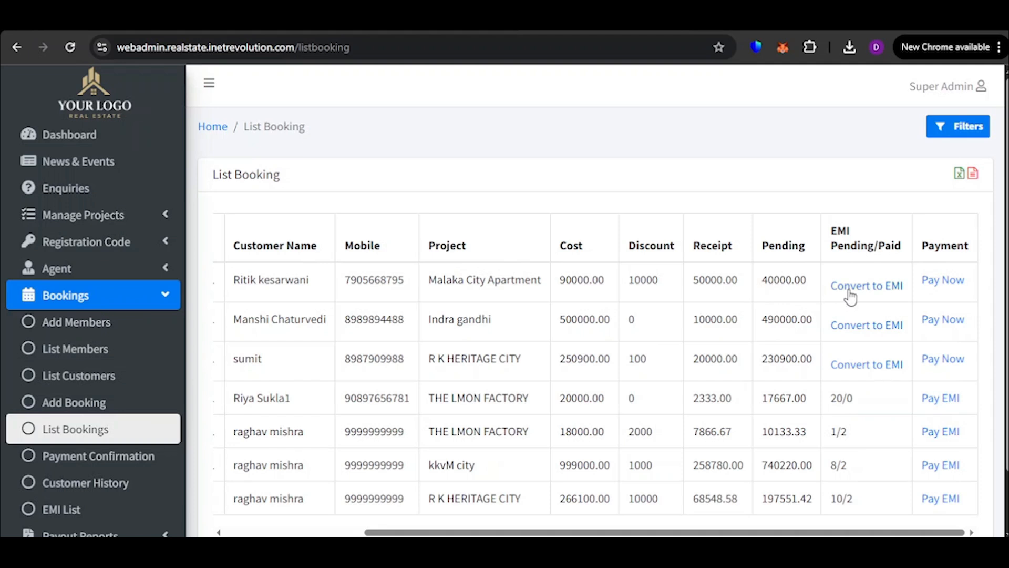
{"action": "left_click", "coordinate": [935, 280]}
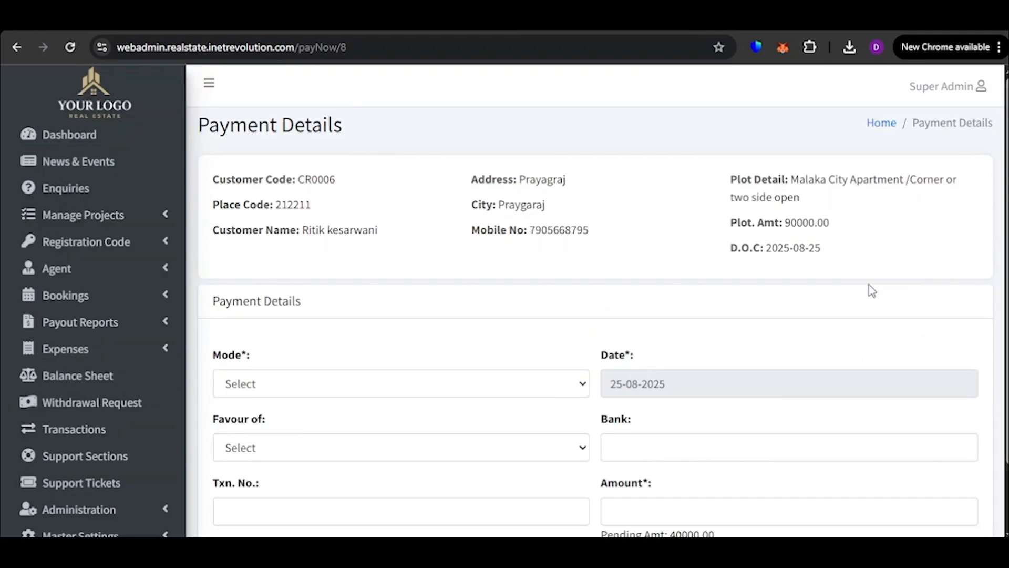
{"action": "scroll", "coordinate": [316, 336], "scroll_direction": "down", "scroll_amount": 3}
{"action": "scroll", "coordinate": [309, 335], "scroll_direction": "up", "scroll_amount": 3}
{"action": "scroll", "coordinate": [370, 326], "scroll_direction": "down", "scroll_amount": 2}
{"action": "left_click_drag", "start_coordinate": [727, 462], "coordinate": [636, 456]}
{"action": "left_click", "coordinate": [585, 463]}
{"action": "left_click", "coordinate": [376, 307]}
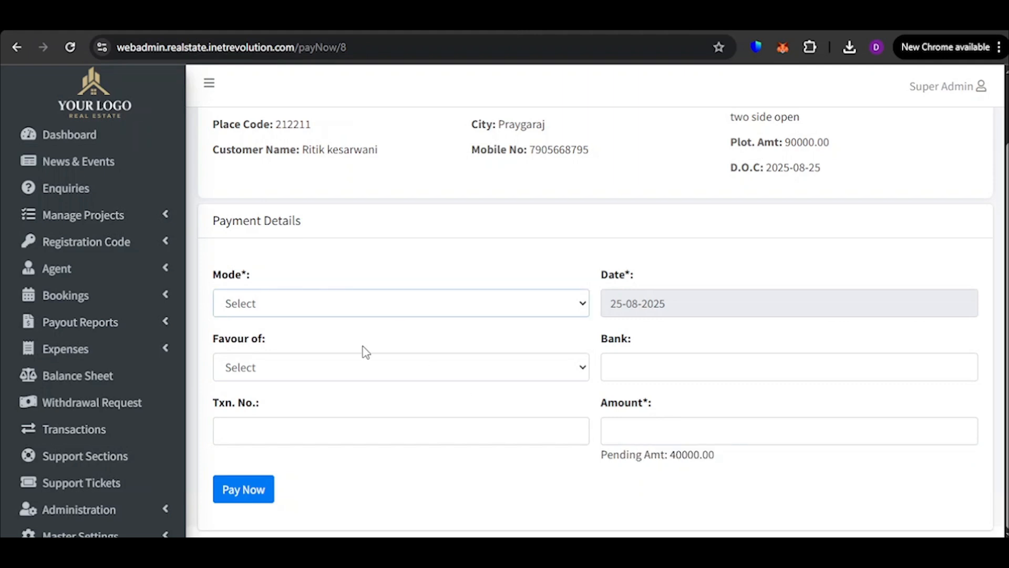
{"action": "left_click", "coordinate": [366, 352]}
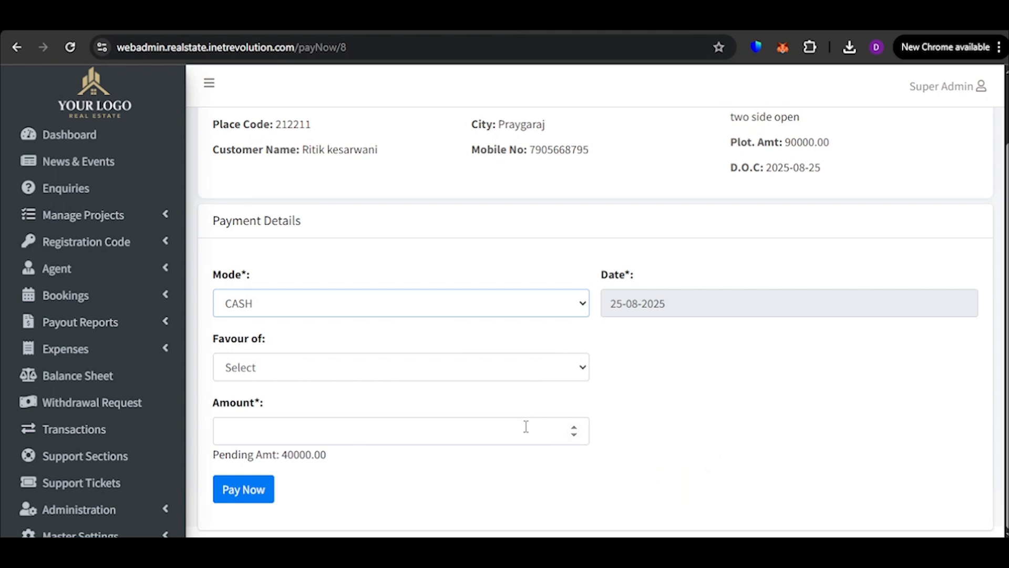
Open the EMI conversion form for the Malaka City Apartment booking and review its customer details, plot cost, paid and pending amounts
{"action": "scroll", "coordinate": [101, 310], "scroll_direction": "down", "scroll_amount": 1}
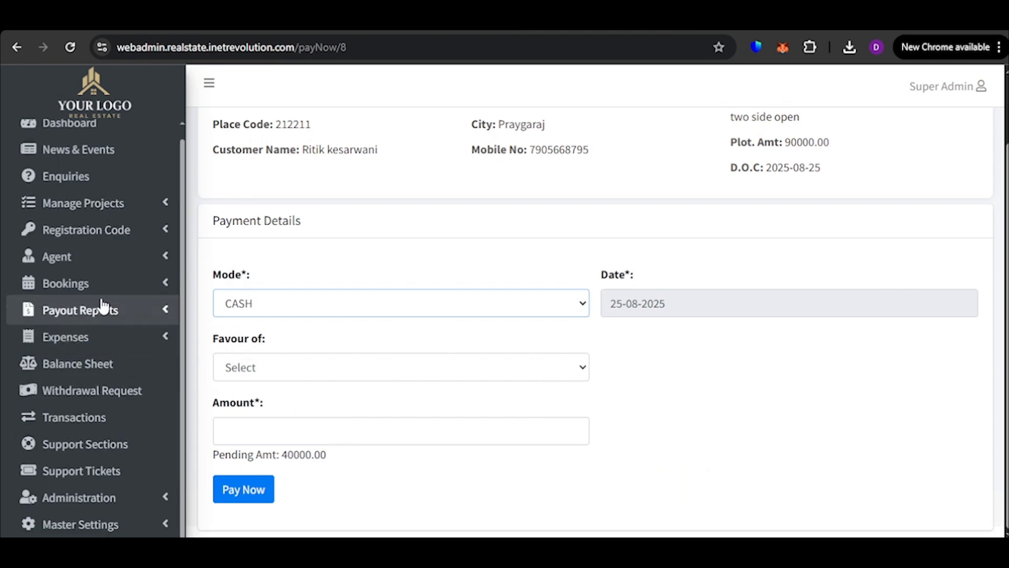
{"action": "left_click", "coordinate": [102, 287]}
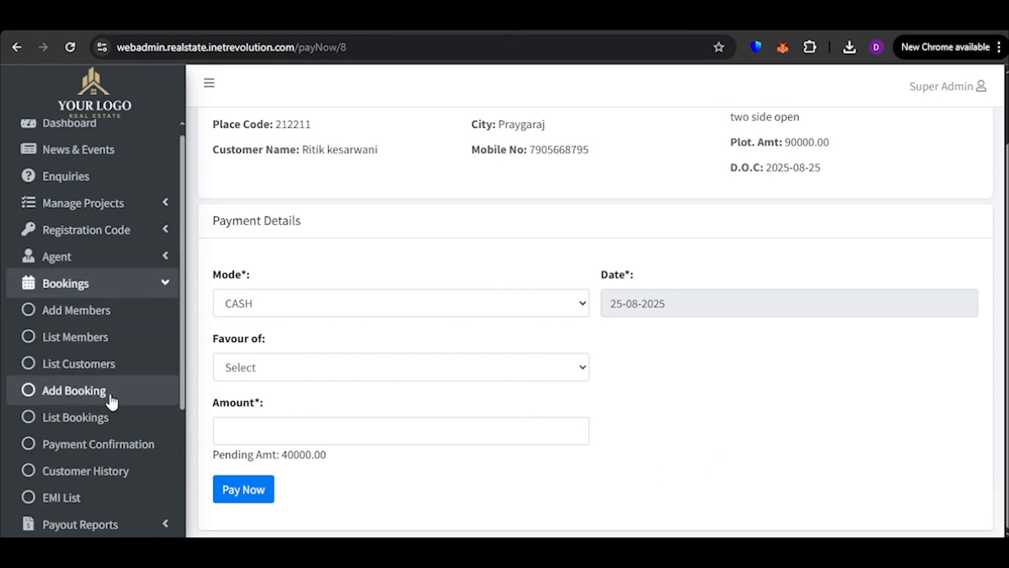
{"action": "left_click", "coordinate": [117, 418]}
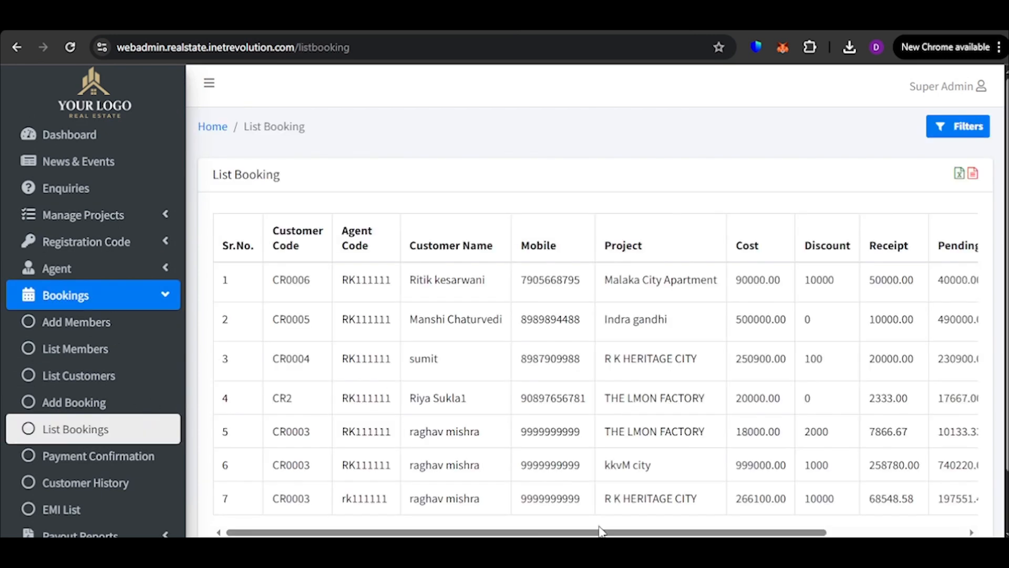
{"action": "left_click_drag", "start_coordinate": [600, 532], "coordinate": [830, 532]}
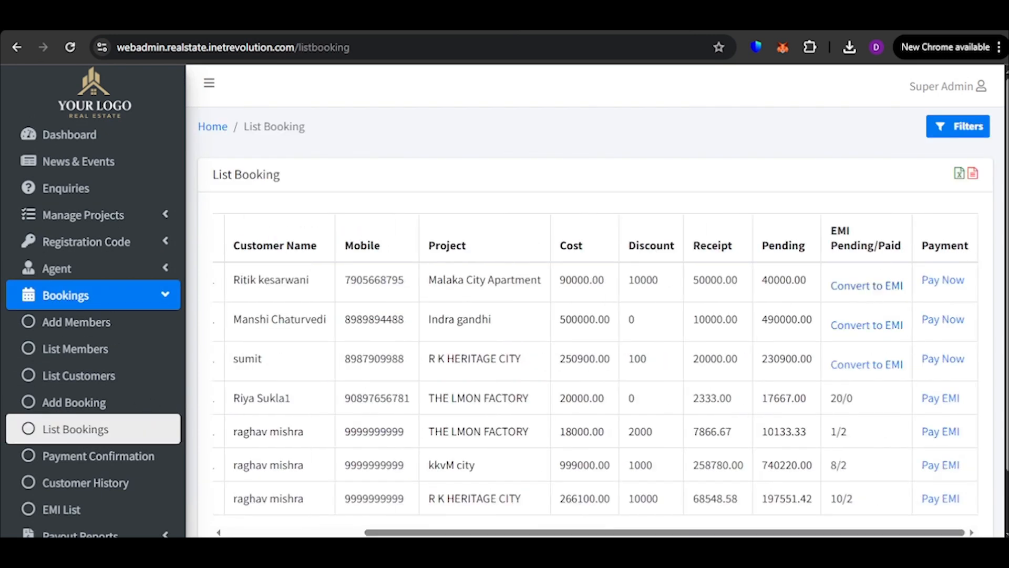
{"action": "left_click", "coordinate": [876, 288]}
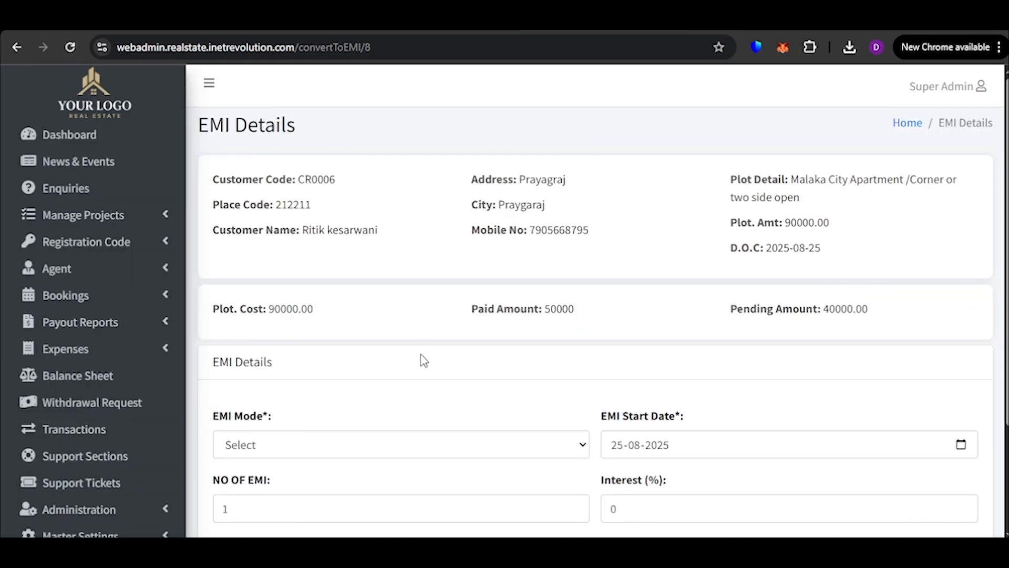
{"action": "left_click_drag", "start_coordinate": [218, 306], "coordinate": [392, 317]}
{"action": "left_click_drag", "start_coordinate": [521, 307], "coordinate": [586, 301]}
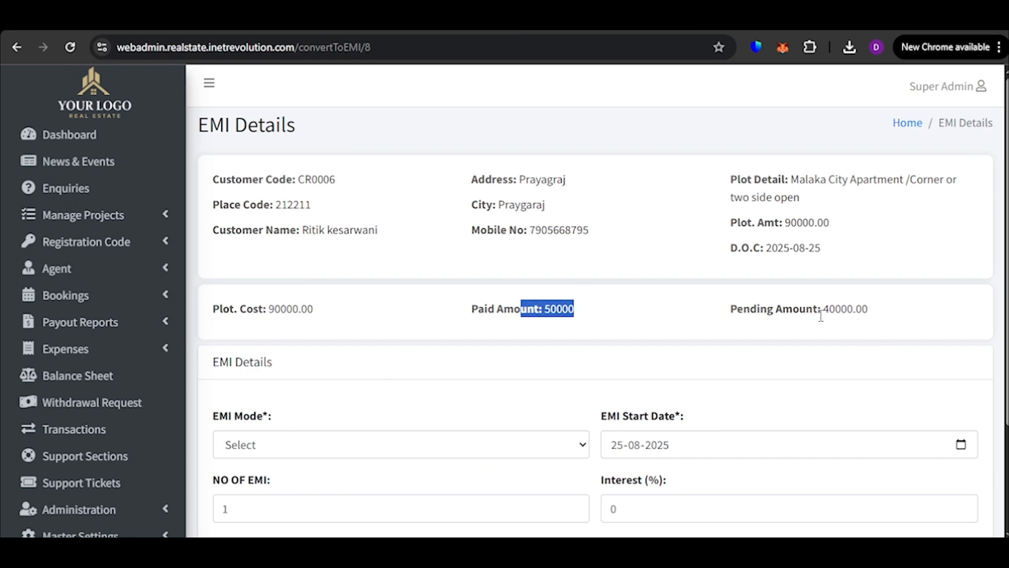
{"action": "left_click", "coordinate": [725, 308]}
{"action": "left_click_drag", "start_coordinate": [212, 179], "coordinate": [902, 263]}
{"action": "left_click", "coordinate": [902, 263]}
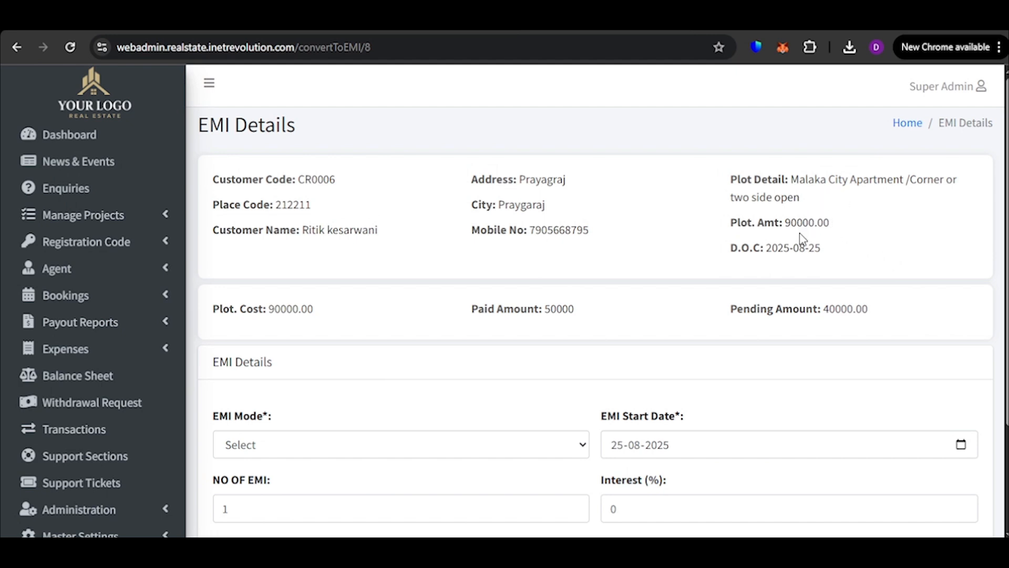
Set the EMI mode to Quarterly and the EMI start date to 01-09-2025 for the Malaka City Apartment booking
{"action": "scroll", "coordinate": [803, 239], "scroll_direction": "down", "scroll_amount": 3}
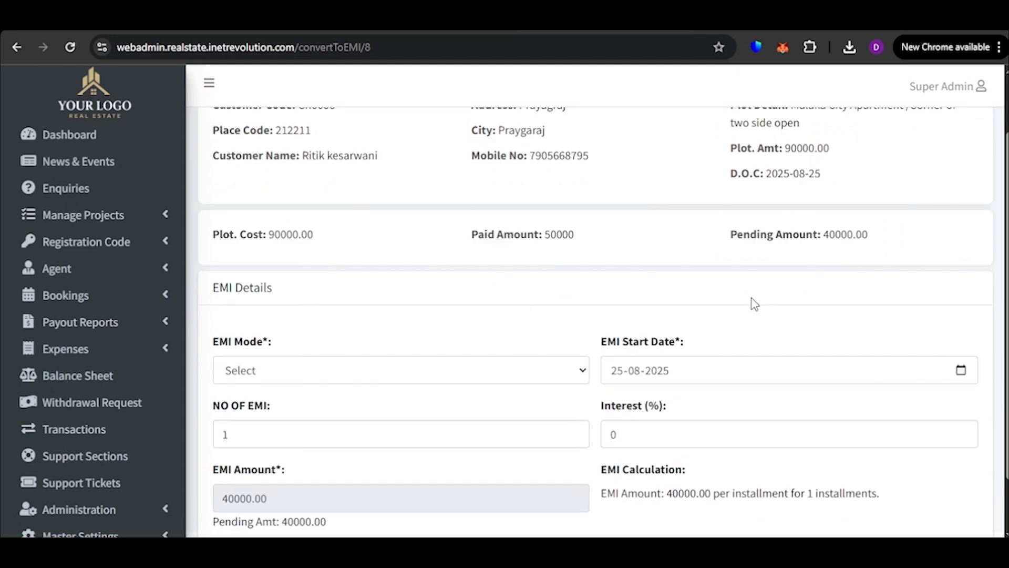
{"action": "left_click", "coordinate": [366, 313]}
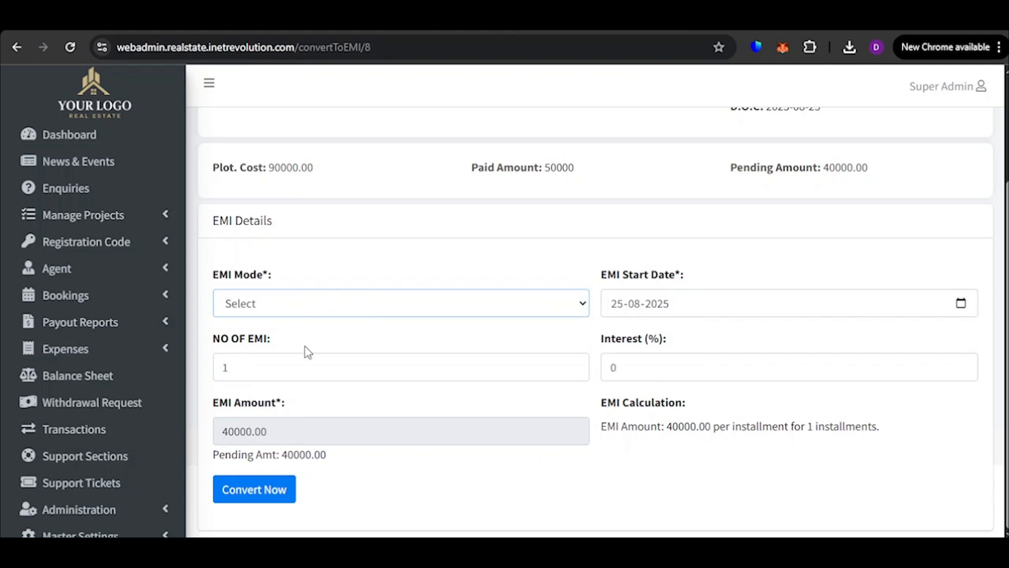
{"action": "left_click", "coordinate": [301, 369]}
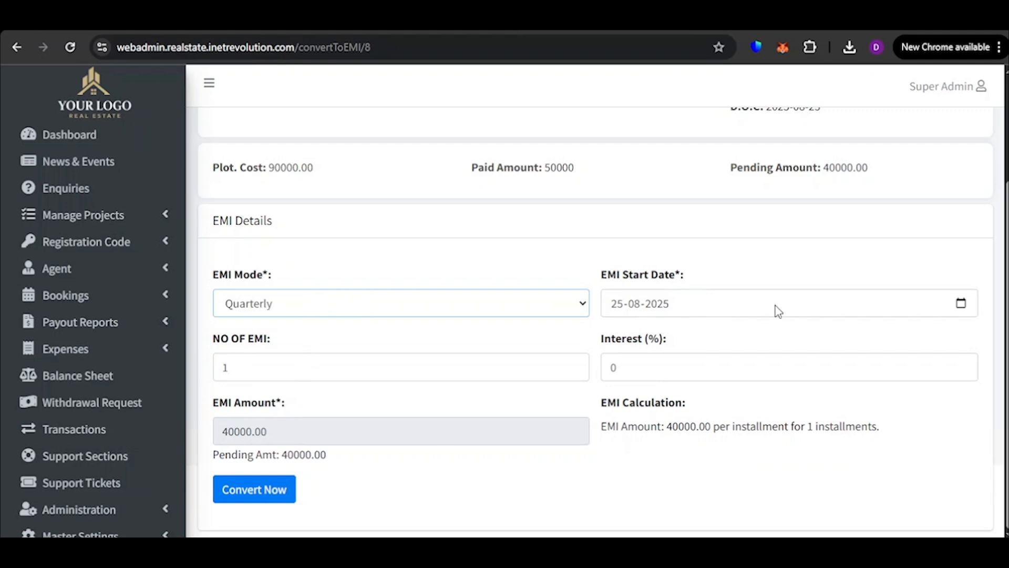
{"action": "left_click", "coordinate": [964, 302]}
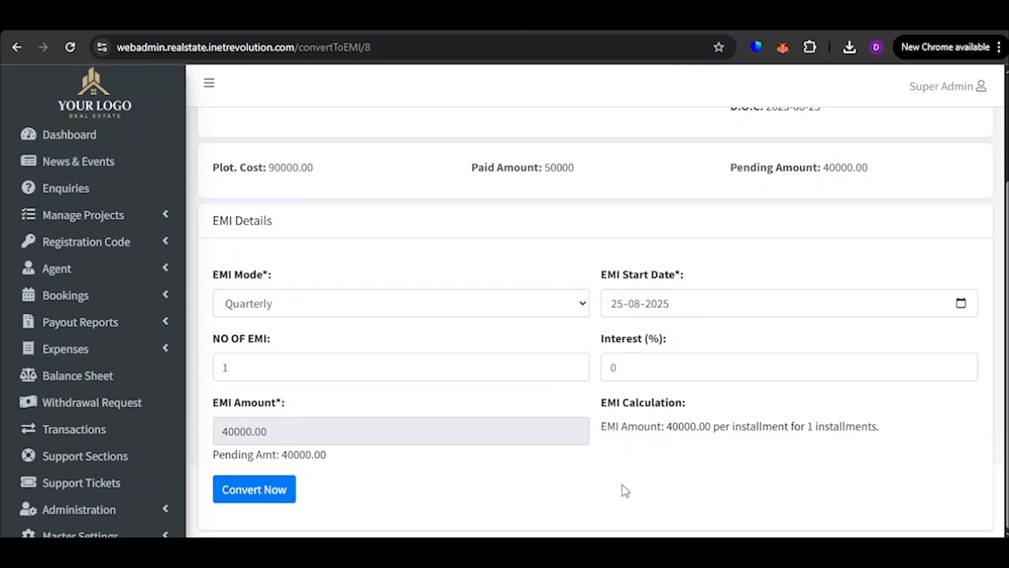
Set the number of EMIs to 10 with 10% interest and convert the booking to EMI
{"action": "left_click", "coordinate": [440, 373]}
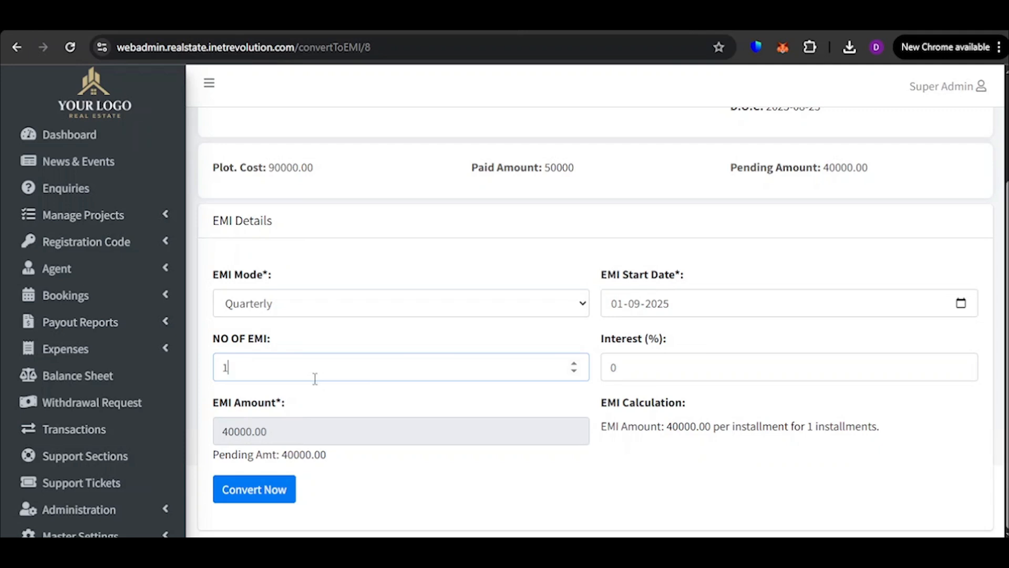
{"action": "type", "text": "0"}
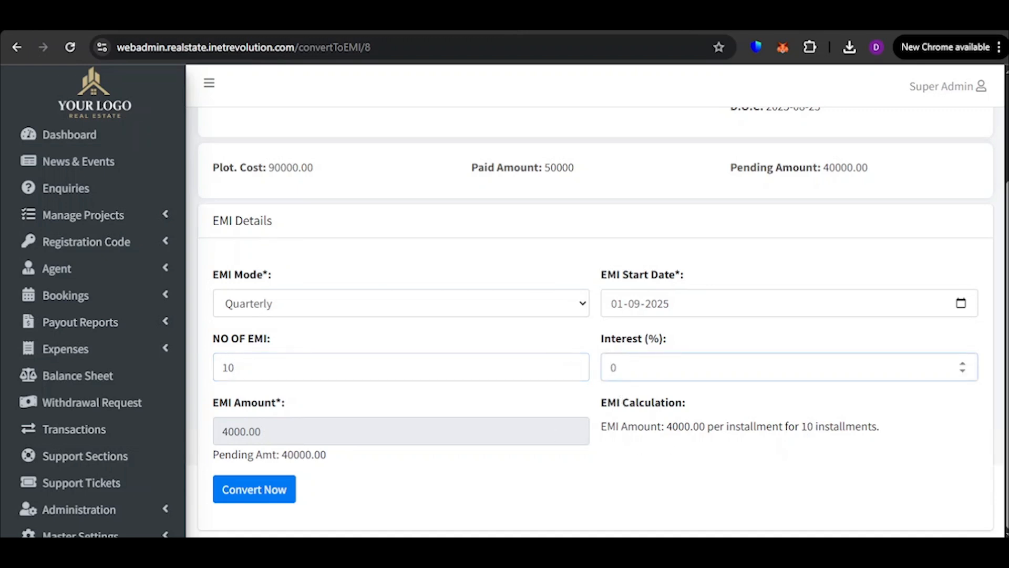
{"action": "type", "text": "1"}
{"action": "left_click", "coordinate": [269, 490]}
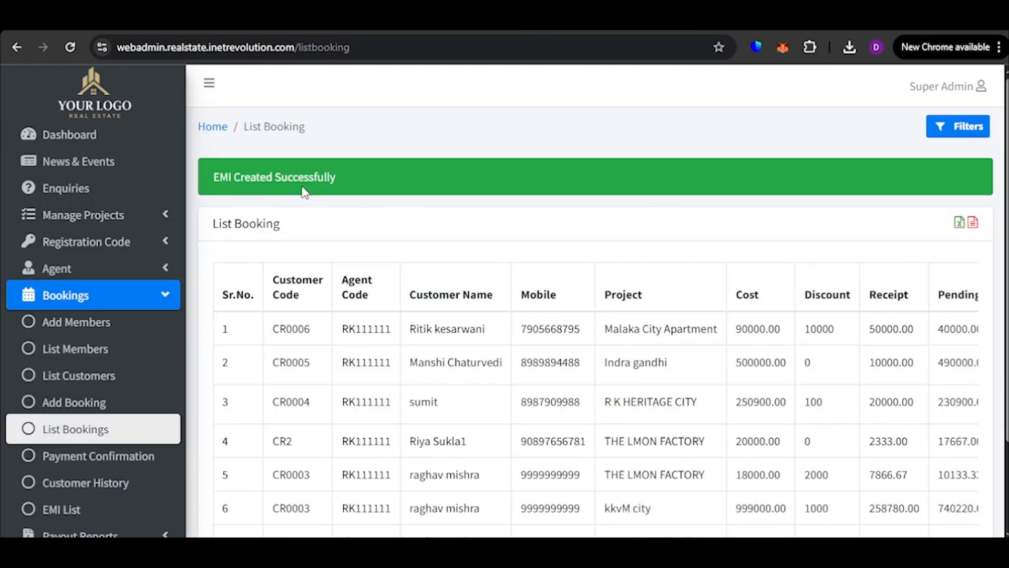
Open the EMI payment page for the Malaka City Apartment booking and examine the installments' amounts, due dates and statuses
{"action": "scroll", "coordinate": [658, 237], "scroll_direction": "down", "scroll_amount": 2}
{"action": "left_click_drag", "start_coordinate": [757, 503], "coordinate": [931, 486]}
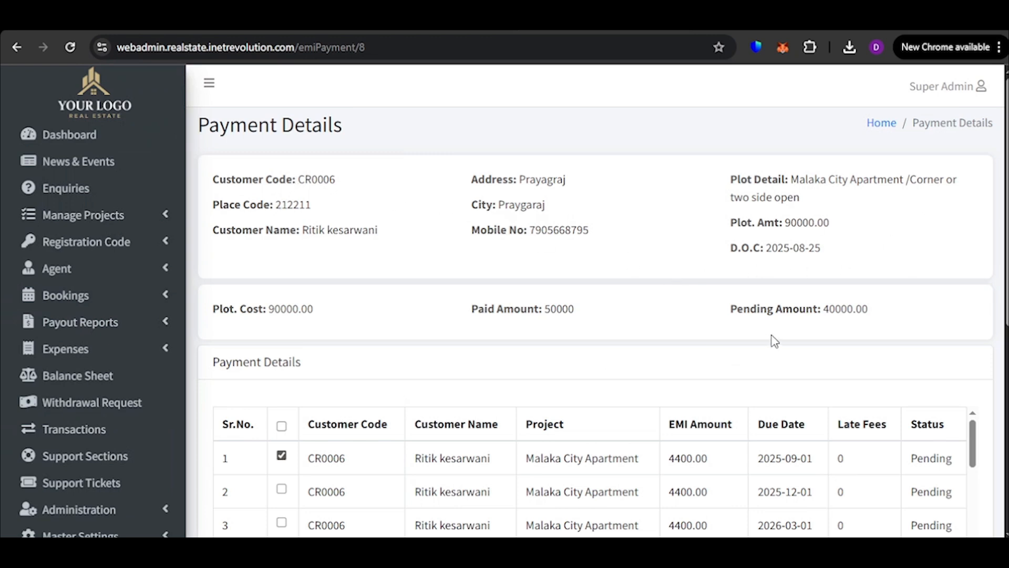
{"action": "scroll", "coordinate": [775, 341], "scroll_direction": "down", "scroll_amount": 1}
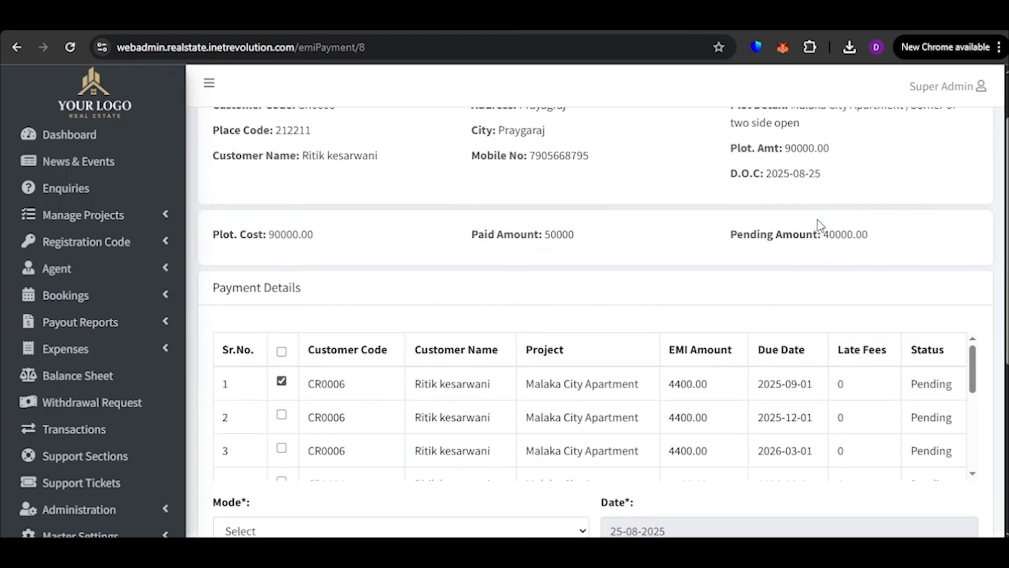
{"action": "scroll", "coordinate": [778, 286], "scroll_direction": "down", "scroll_amount": 2}
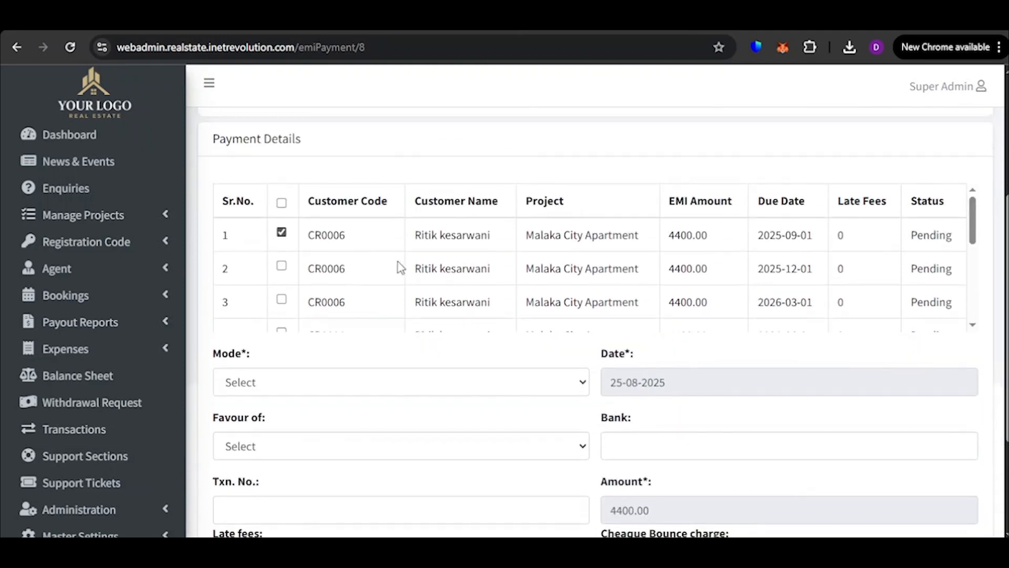
{"action": "scroll", "coordinate": [400, 268], "scroll_direction": "down", "scroll_amount": 3}
{"action": "scroll", "coordinate": [473, 289], "scroll_direction": "up", "scroll_amount": 3}
{"action": "scroll", "coordinate": [778, 279], "scroll_direction": "down", "scroll_amount": 2}
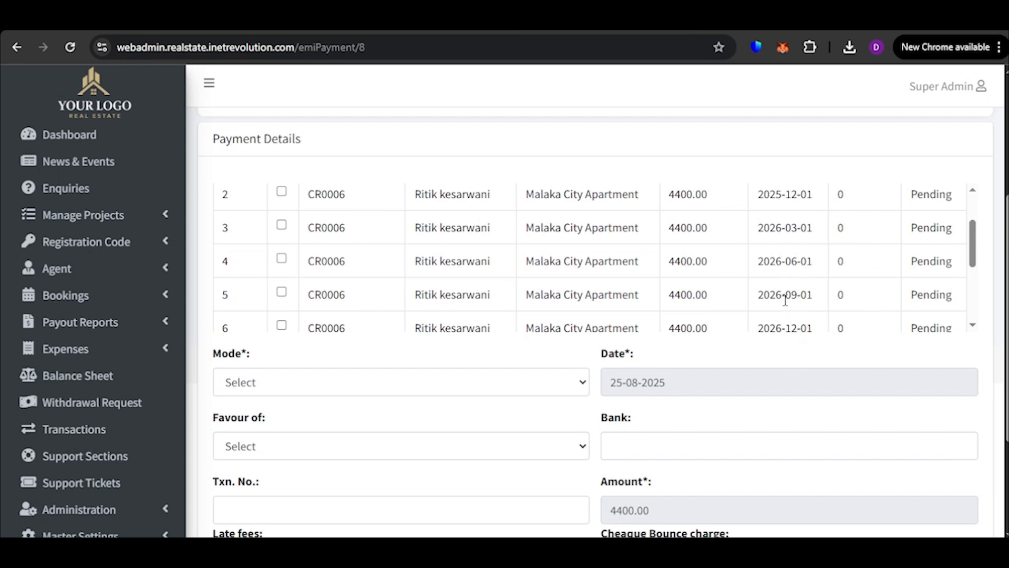
{"action": "scroll", "coordinate": [783, 273], "scroll_direction": "up", "scroll_amount": 3}
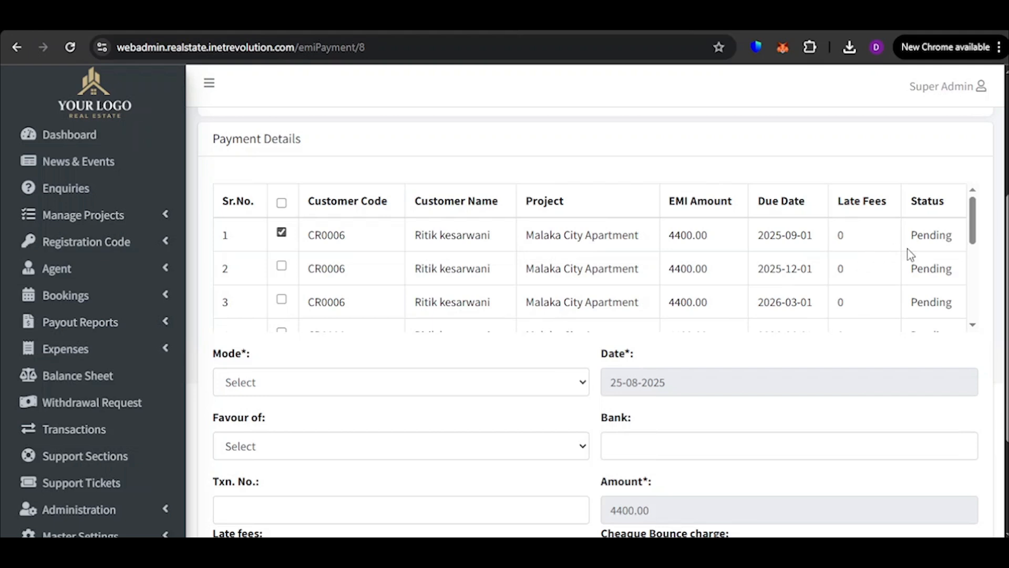
{"action": "scroll", "coordinate": [933, 273], "scroll_direction": "down", "scroll_amount": 3}
{"action": "scroll", "coordinate": [716, 234], "scroll_direction": "up", "scroll_amount": 3}
{"action": "scroll", "coordinate": [726, 274], "scroll_direction": "down", "scroll_amount": 5}
{"action": "scroll", "coordinate": [727, 273], "scroll_direction": "up", "scroll_amount": 5}
Try selecting all EMI installments to check the payable amount, and return to only the first installment being selected
{"action": "left_click", "coordinate": [282, 203]}
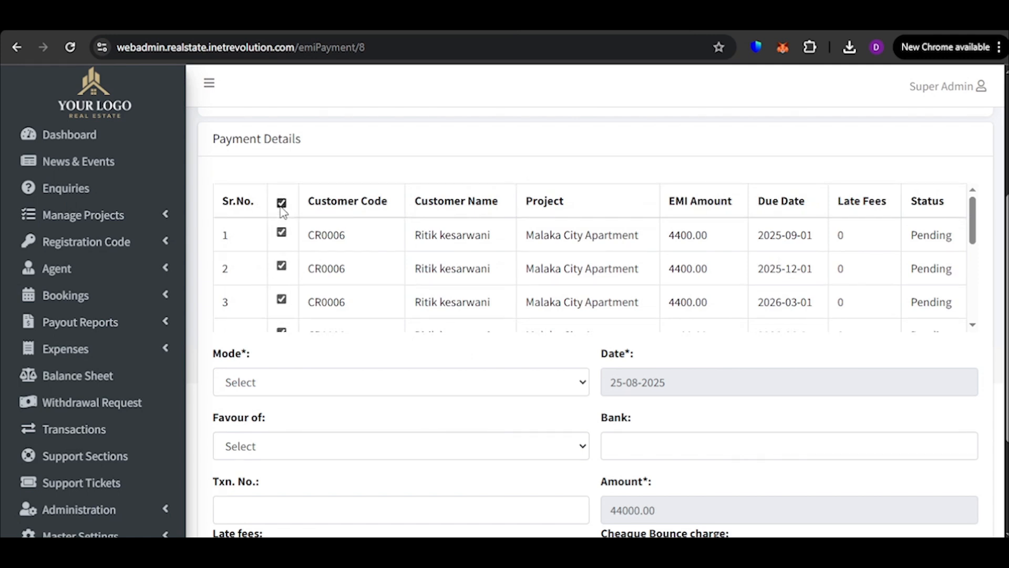
{"action": "scroll", "coordinate": [399, 284], "scroll_direction": "down", "scroll_amount": 4}
{"action": "scroll", "coordinate": [579, 373], "scroll_direction": "down", "scroll_amount": 3}
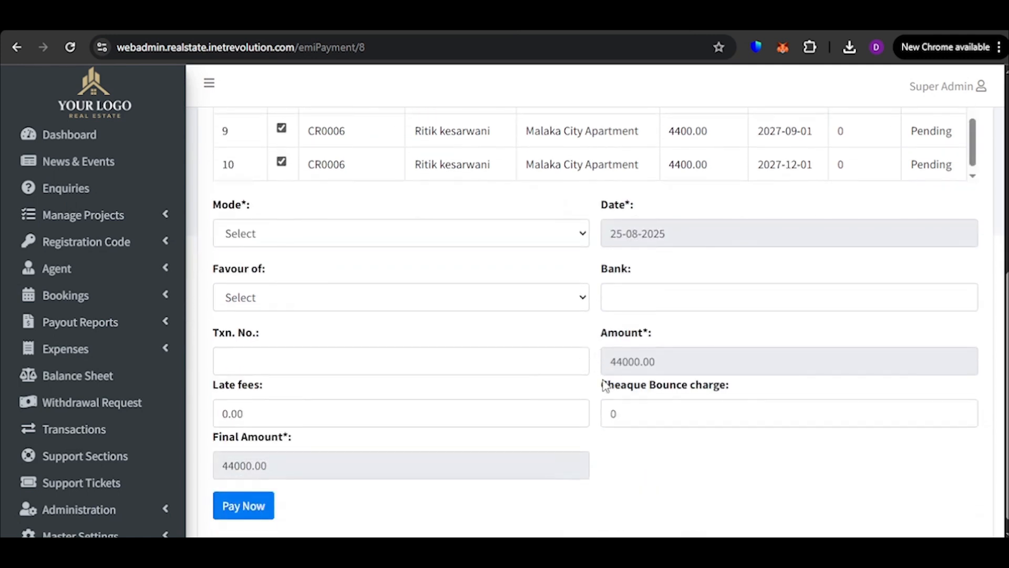
{"action": "scroll", "coordinate": [326, 338], "scroll_direction": "up", "scroll_amount": 6}
{"action": "scroll", "coordinate": [316, 325], "scroll_direction": "down", "scroll_amount": 3}
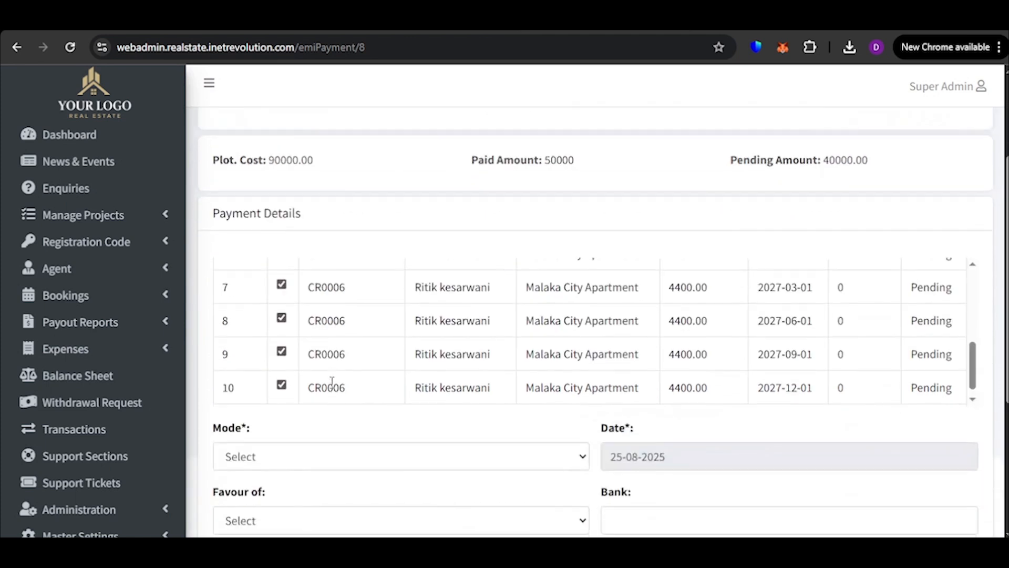
{"action": "scroll", "coordinate": [293, 310], "scroll_direction": "up", "scroll_amount": 5}
{"action": "left_click", "coordinate": [282, 279]}
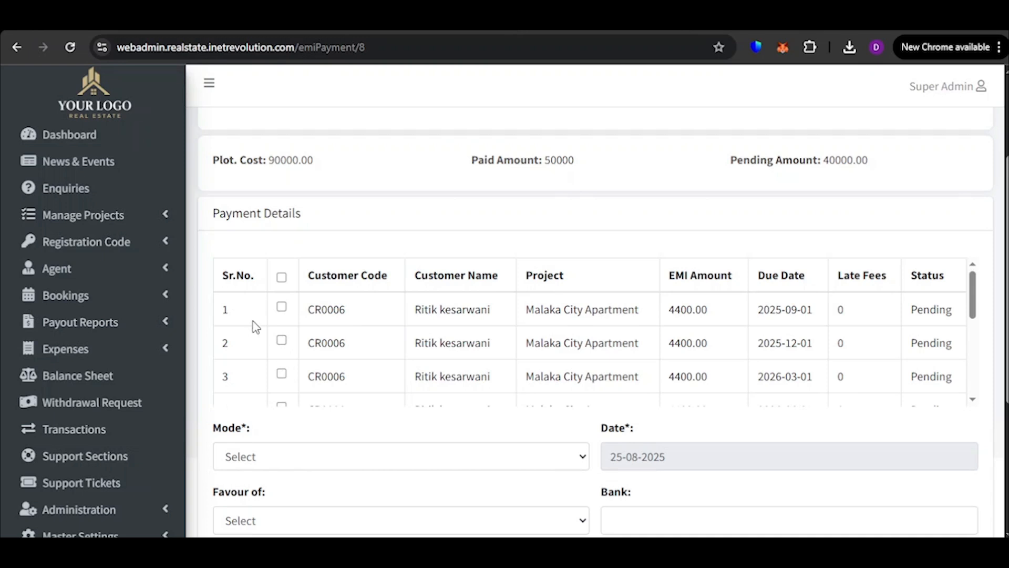
{"action": "left_click", "coordinate": [282, 308]}
{"action": "scroll", "coordinate": [473, 331], "scroll_direction": "up", "scroll_amount": 5}
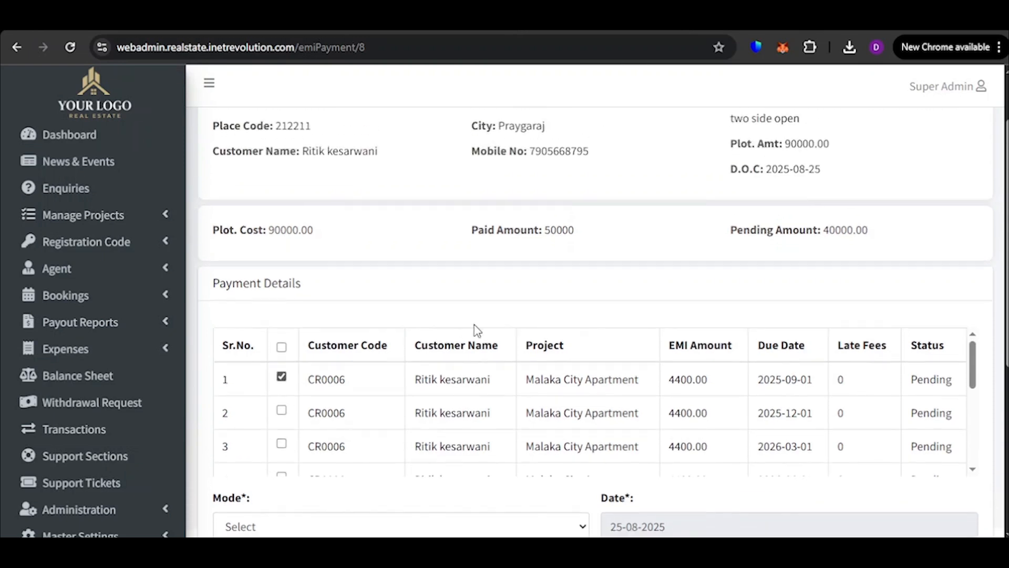
Add the 2025-12-01 installment to the selection and set the payment mode to CASH in favour of MY LAND DEVELOPER Pvt. Ltd
{"action": "scroll", "coordinate": [509, 317], "scroll_direction": "down", "scroll_amount": 7}
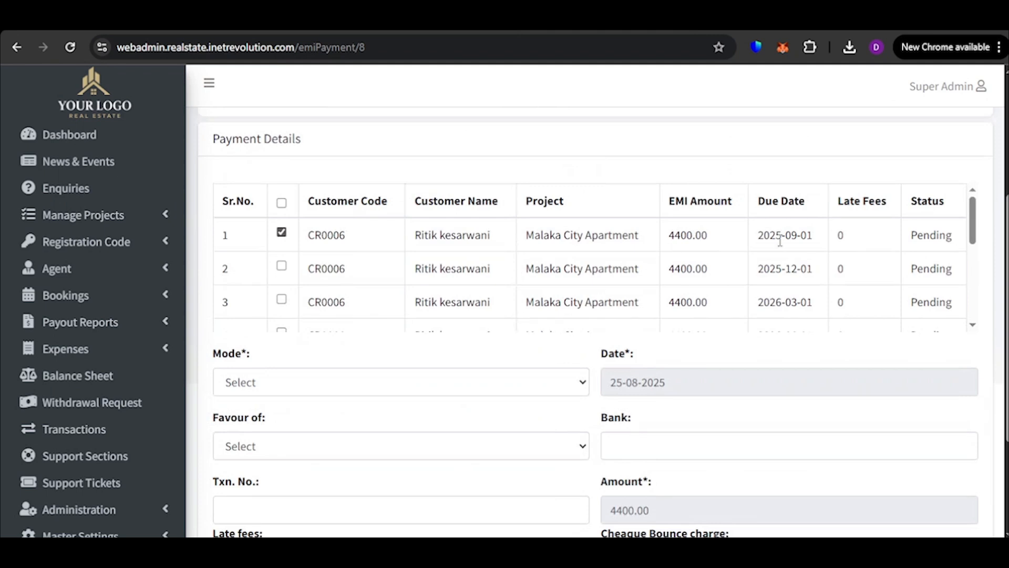
{"action": "left_click", "coordinate": [282, 266]}
{"action": "scroll", "coordinate": [594, 317], "scroll_direction": "down", "scroll_amount": 3}
{"action": "scroll", "coordinate": [657, 308], "scroll_direction": "down", "scroll_amount": 1}
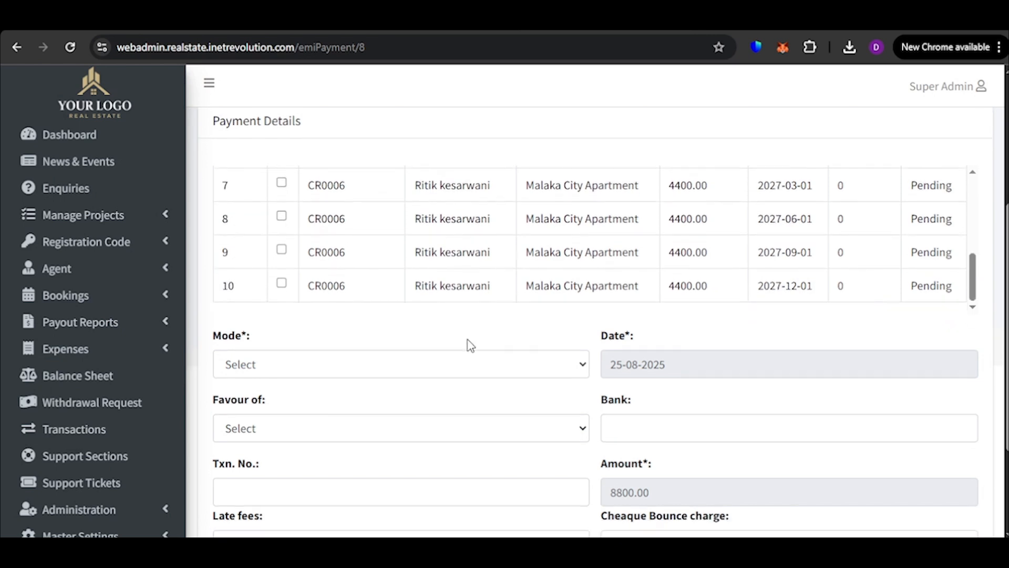
{"action": "scroll", "coordinate": [452, 332], "scroll_direction": "down", "scroll_amount": 3}
{"action": "left_click", "coordinate": [356, 217]}
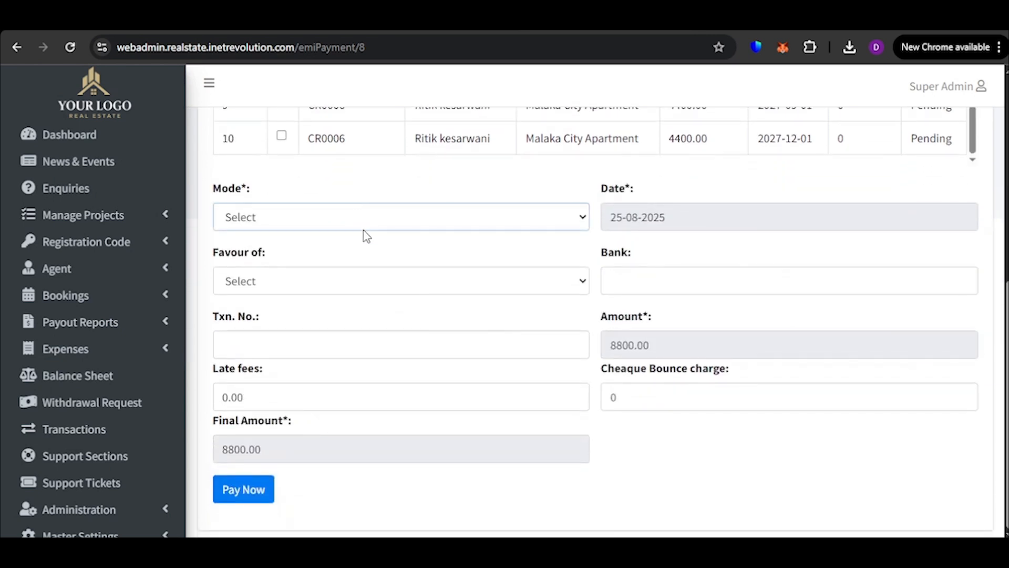
{"action": "left_click", "coordinate": [358, 261]}
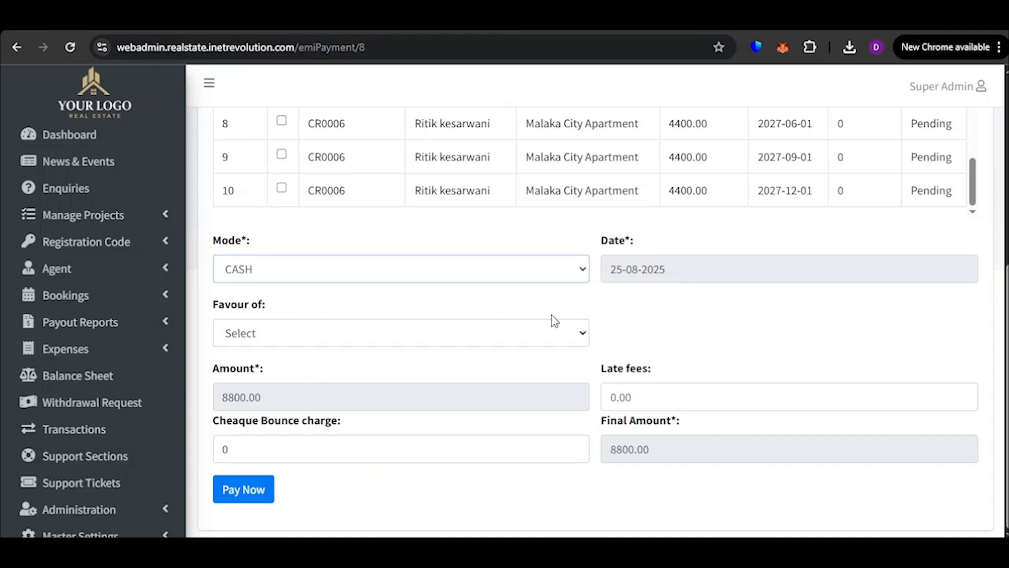
{"action": "left_click", "coordinate": [463, 336]}
{"action": "left_click", "coordinate": [461, 379]}
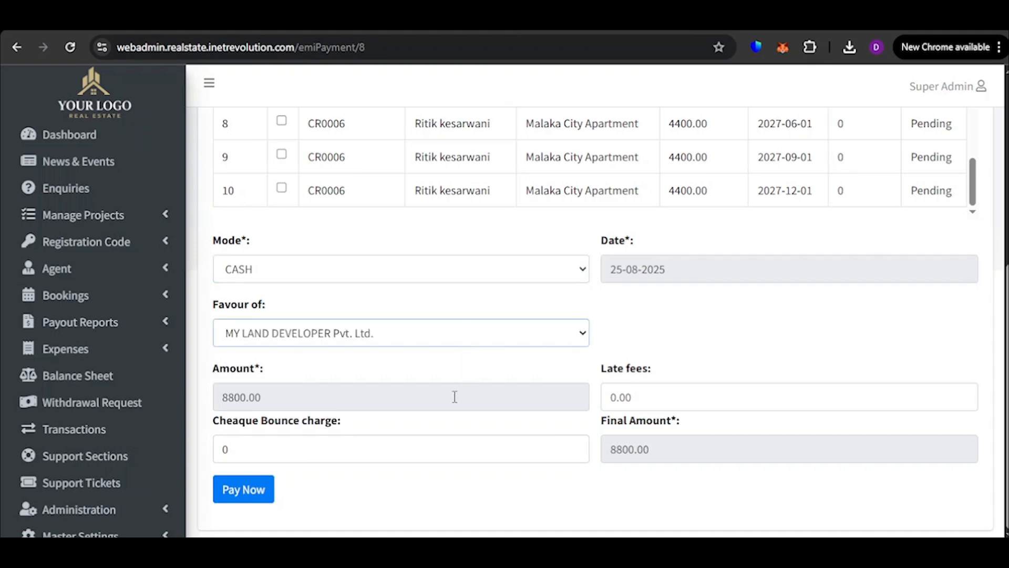
Set the late fees for the EMI payment to 200
{"action": "left_click", "coordinate": [670, 401]}
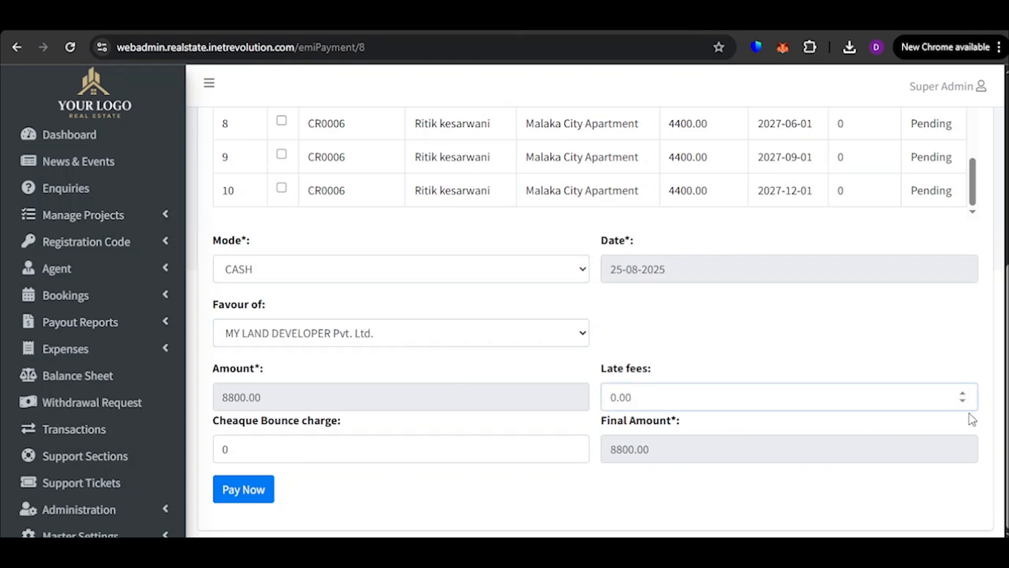
{"action": "key", "text": "BackSpace"}
{"action": "type", "text": "100"}
{"action": "key", "text": "BackSpace"}
{"action": "key", "text": "BackSpace"}
{"action": "key", "text": "BackSpace"}
{"action": "type", "text": "200"}
Try a cheque bounce charge of 100 on the EMI payment and clear it again
{"action": "left_click", "coordinate": [316, 451]}
{"action": "type", "text": "100"}
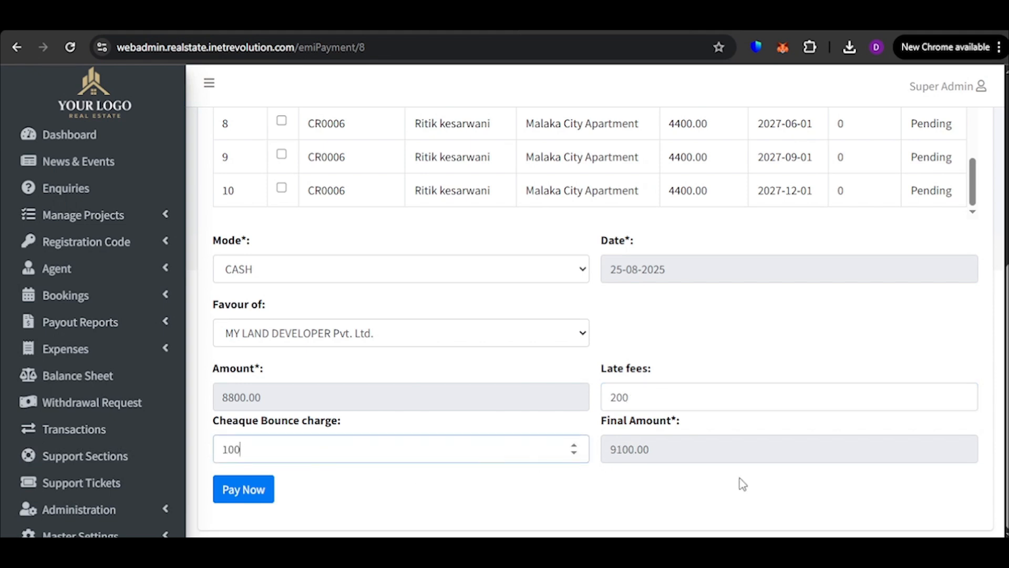
{"action": "key", "text": "BackSpace"}
{"action": "key", "text": "BackSpace"}
{"action": "key", "text": "BackSpace"}
{"action": "left_click", "coordinate": [514, 494]}
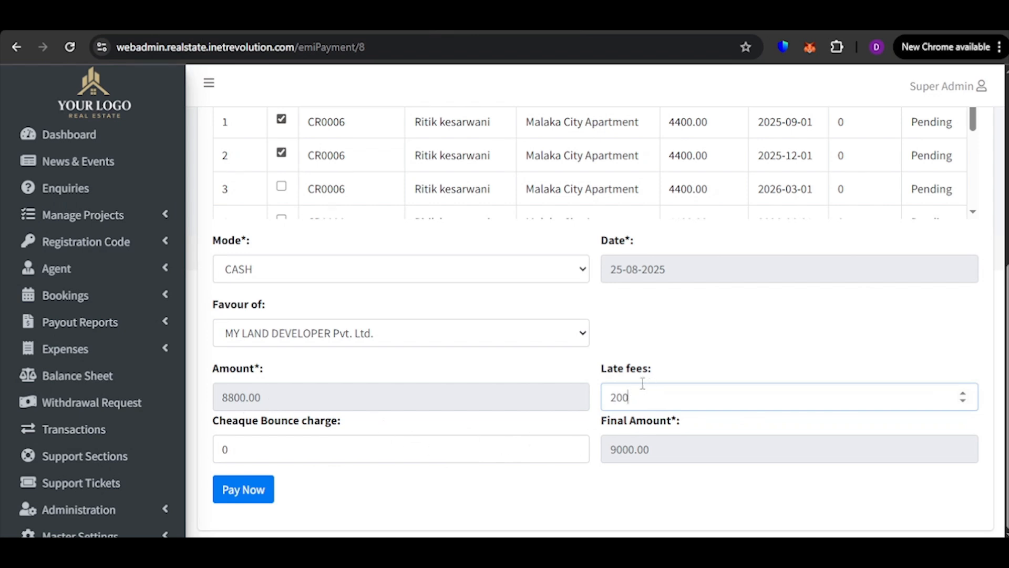
Recheck the selected installments, submit the EMI payment and review the remaining installments
{"action": "scroll", "coordinate": [475, 191], "scroll_direction": "down", "scroll_amount": 5}
{"action": "scroll", "coordinate": [478, 173], "scroll_direction": "up", "scroll_amount": 6}
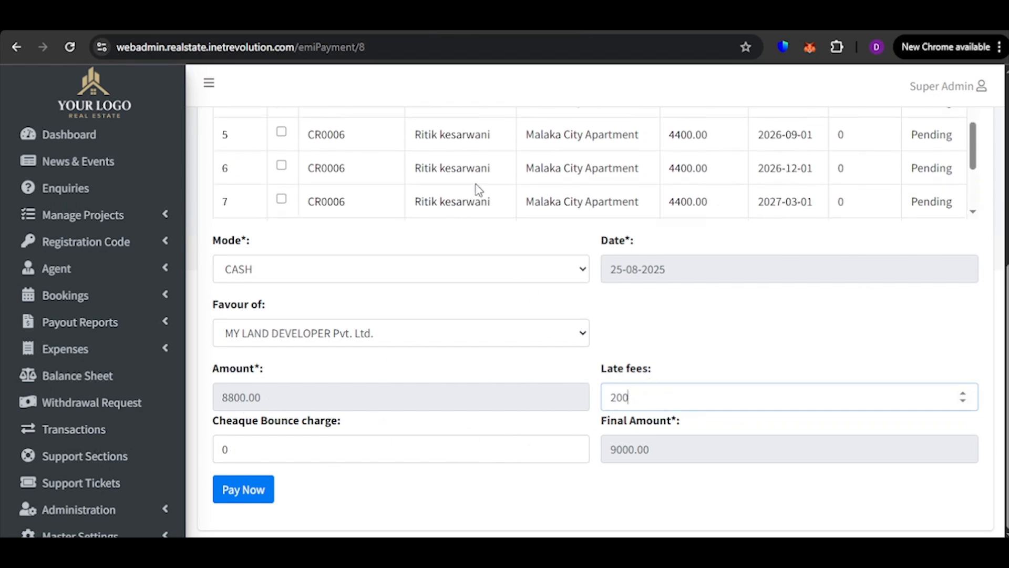
{"action": "scroll", "coordinate": [704, 295], "scroll_direction": "down", "scroll_amount": 3}
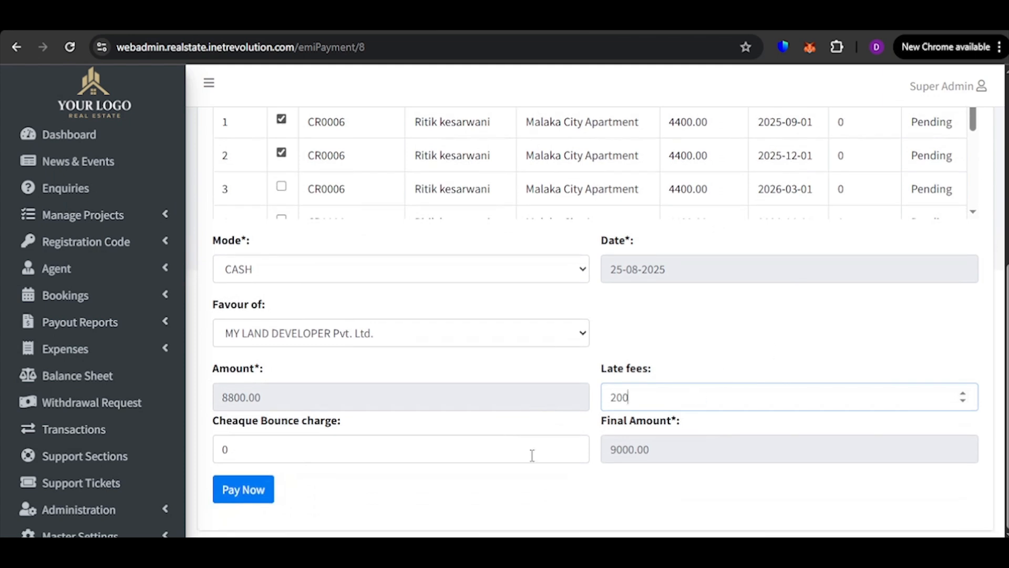
{"action": "left_click", "coordinate": [250, 498]}
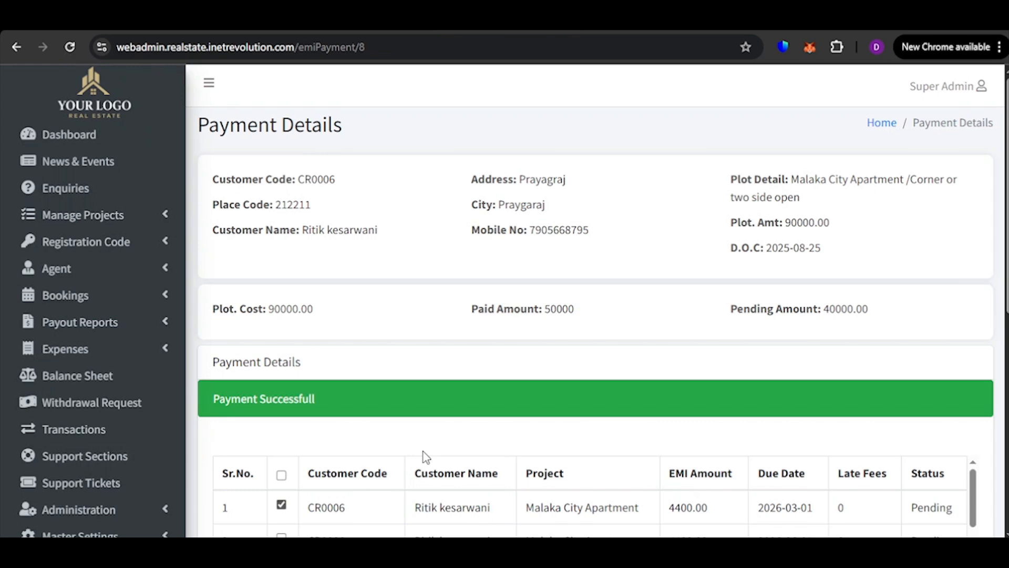
{"action": "scroll", "coordinate": [494, 465], "scroll_direction": "down", "scroll_amount": 3}
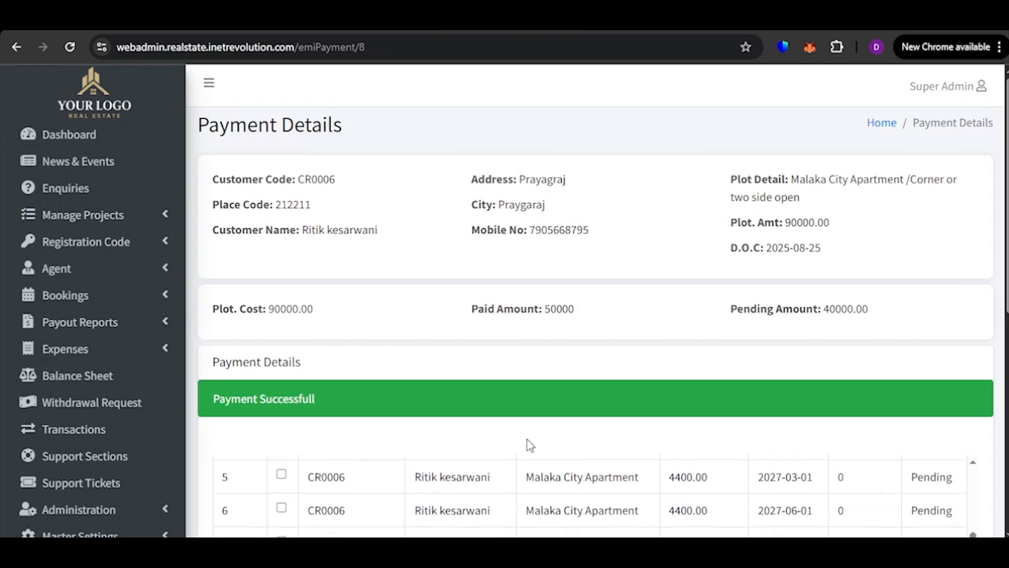
{"action": "scroll", "coordinate": [526, 452], "scroll_direction": "down", "scroll_amount": 5}
{"action": "scroll", "coordinate": [480, 289], "scroll_direction": "down", "scroll_amount": 3}
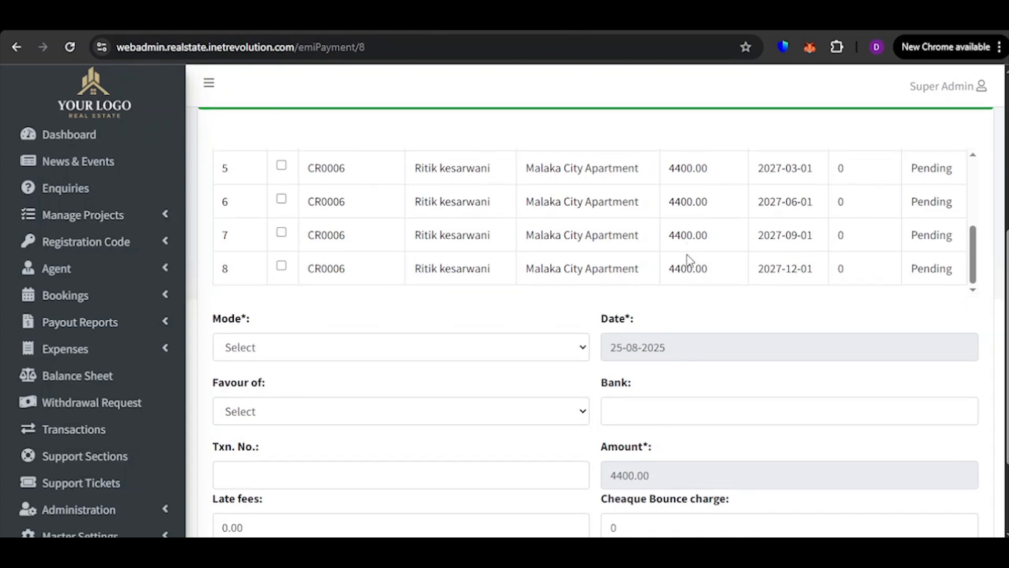
{"action": "scroll", "coordinate": [683, 294], "scroll_direction": "up", "scroll_amount": 8}
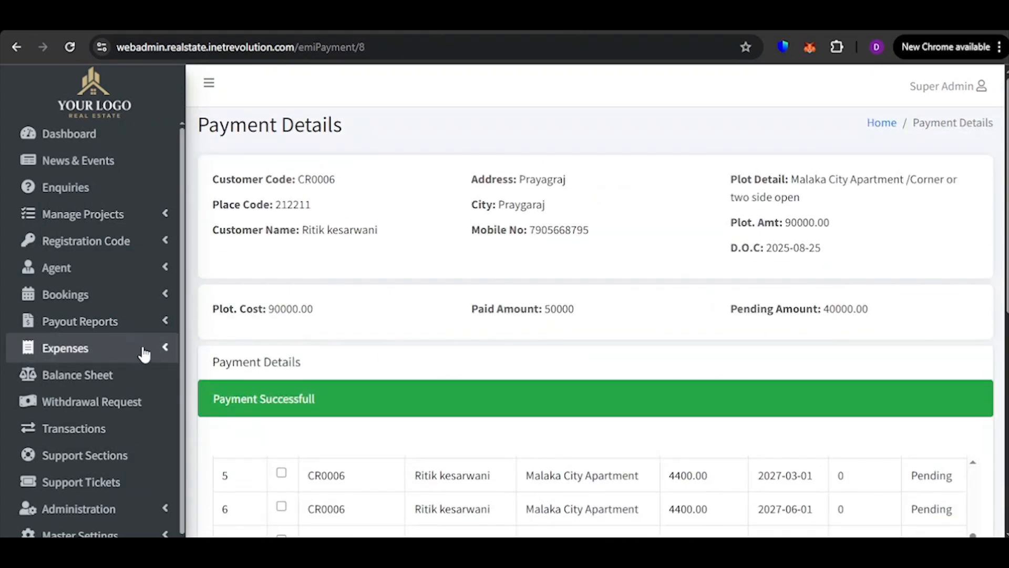
Open the payment confirmation list and approve the pending 9000.00 receipt for Malaka City Apartment
{"action": "scroll", "coordinate": [140, 378], "scroll_direction": "down", "scroll_amount": 1}
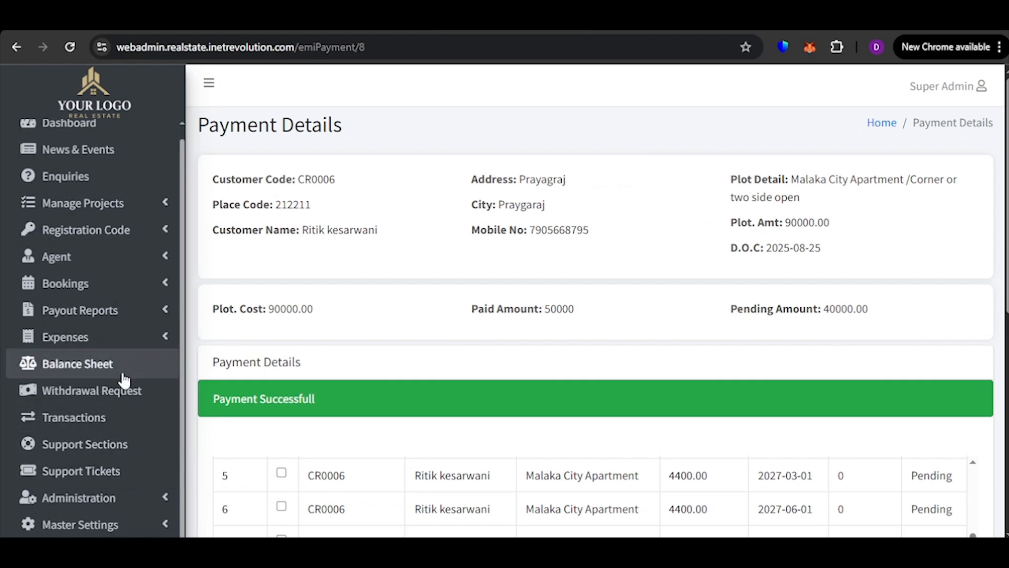
{"action": "left_click", "coordinate": [138, 296]}
{"action": "scroll", "coordinate": [124, 368], "scroll_direction": "down", "scroll_amount": 3}
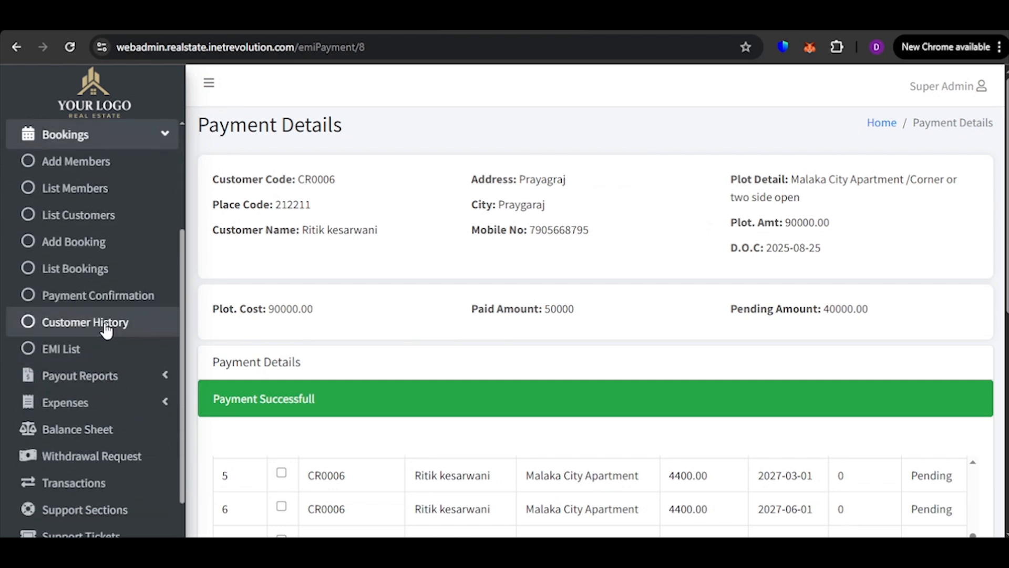
{"action": "left_click", "coordinate": [126, 297]}
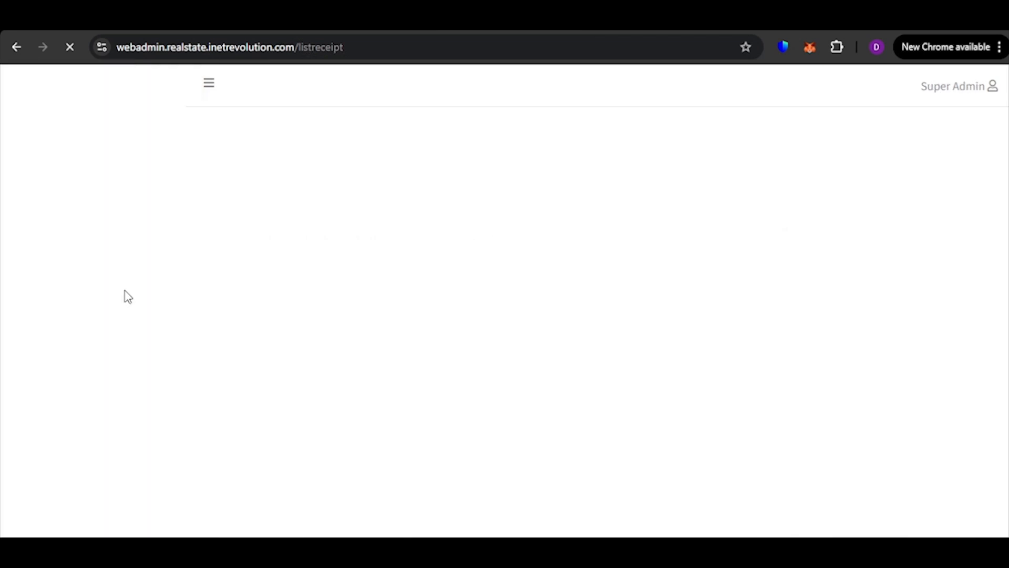
{"action": "scroll", "coordinate": [648, 379], "scroll_direction": "down", "scroll_amount": 1}
{"action": "scroll", "coordinate": [764, 460], "scroll_direction": "down", "scroll_amount": 3}
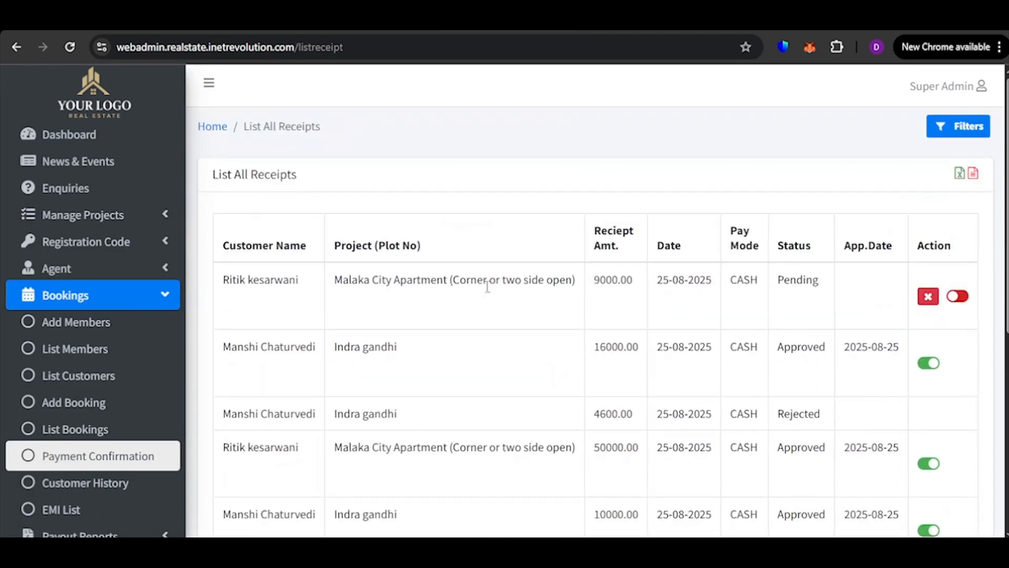
{"action": "left_click", "coordinate": [969, 299]}
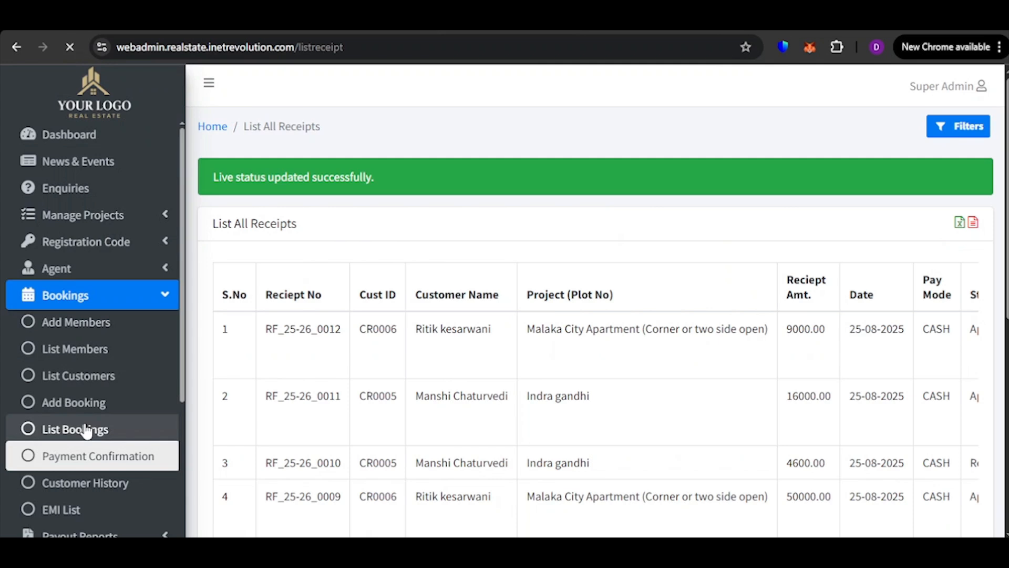
Open the bookings list and review each booking's receipt, pending amount and EMI pending/paid columns
{"action": "left_click", "coordinate": [85, 430]}
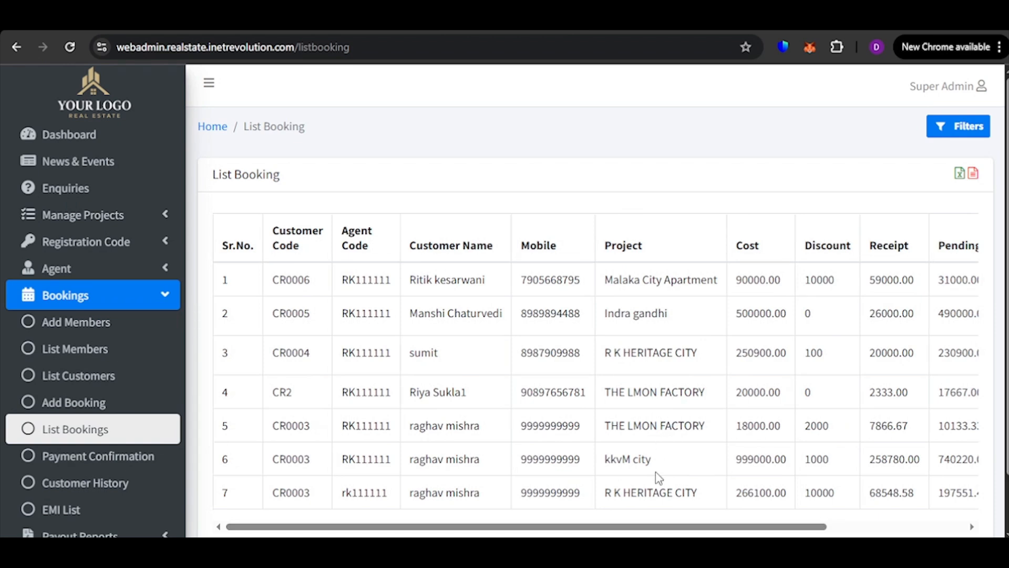
{"action": "left_click_drag", "start_coordinate": [671, 526], "coordinate": [809, 526]}
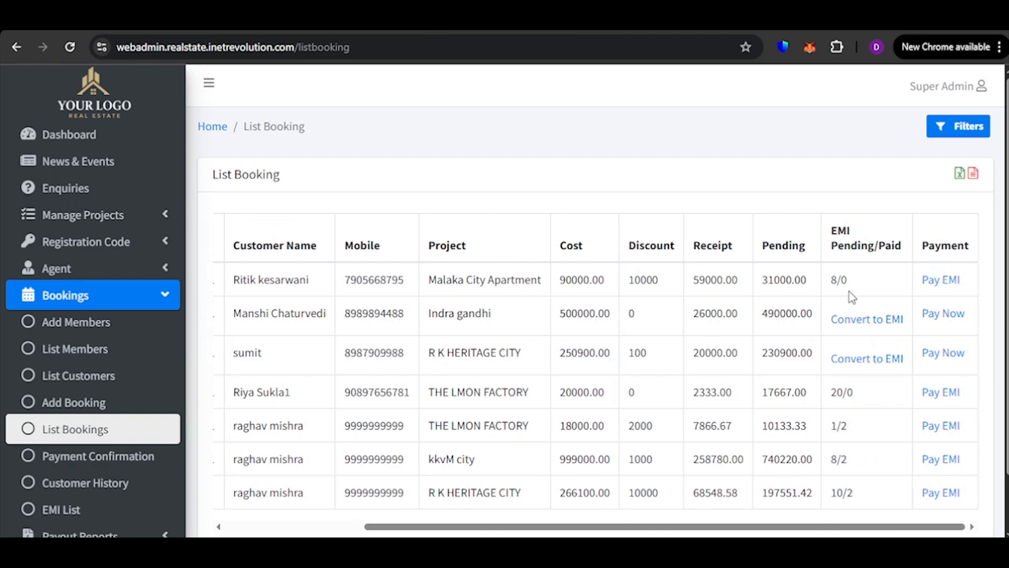
{"action": "scroll", "coordinate": [800, 316], "scroll_direction": "down", "scroll_amount": 1}
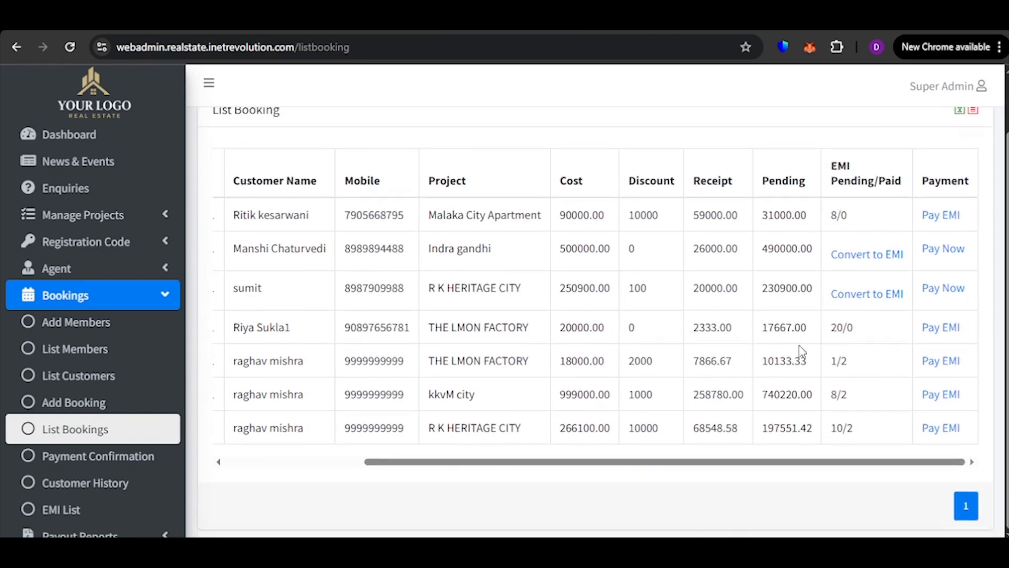
{"action": "left_click_drag", "start_coordinate": [833, 463], "coordinate": [598, 437]}
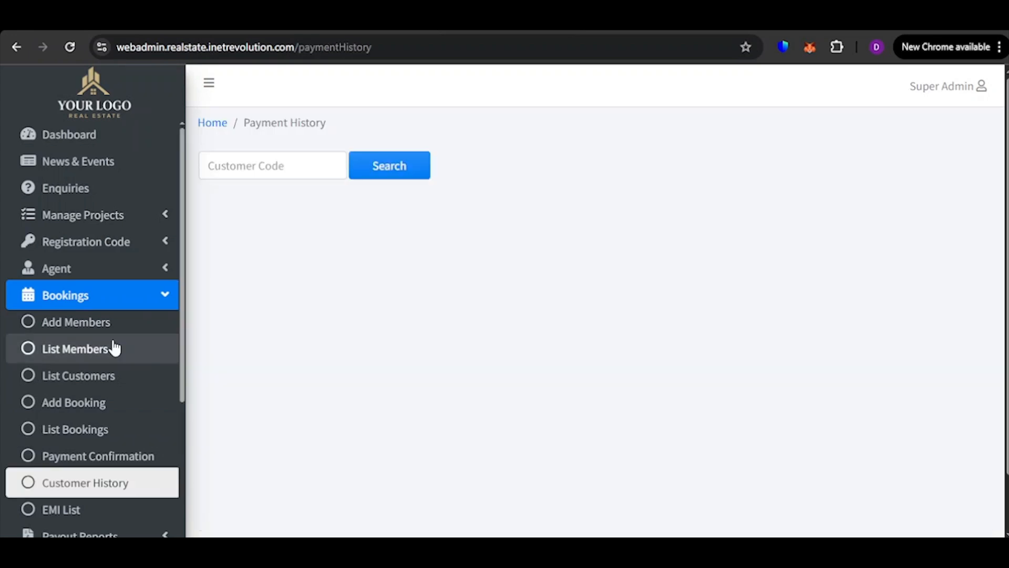
Search the customer payment history by the Malaka City Apartment customer's code and review the booking and receipt records
{"action": "left_click", "coordinate": [267, 166]}
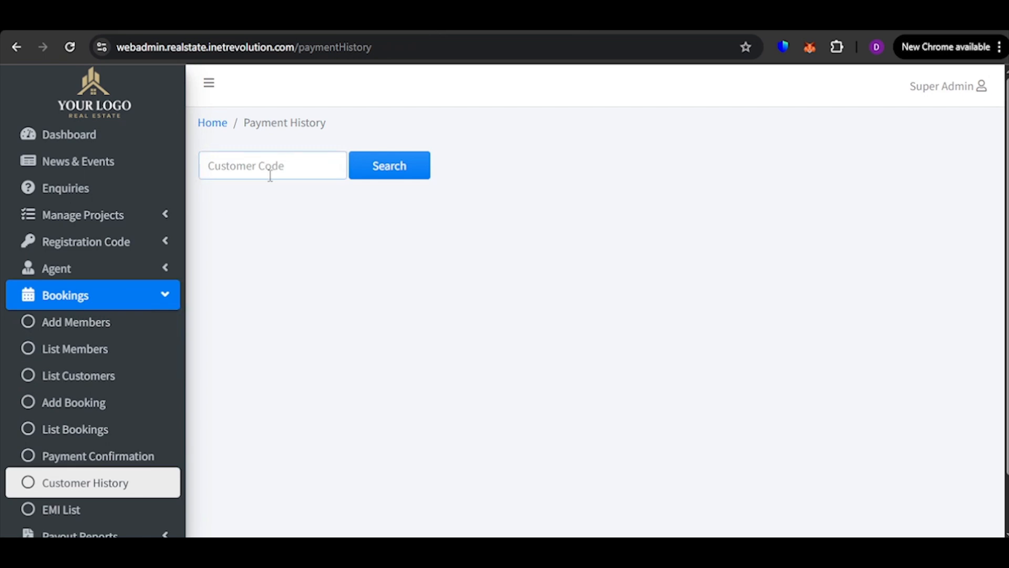
{"action": "type", "text": "C"}
{"action": "left_click", "coordinate": [395, 166]}
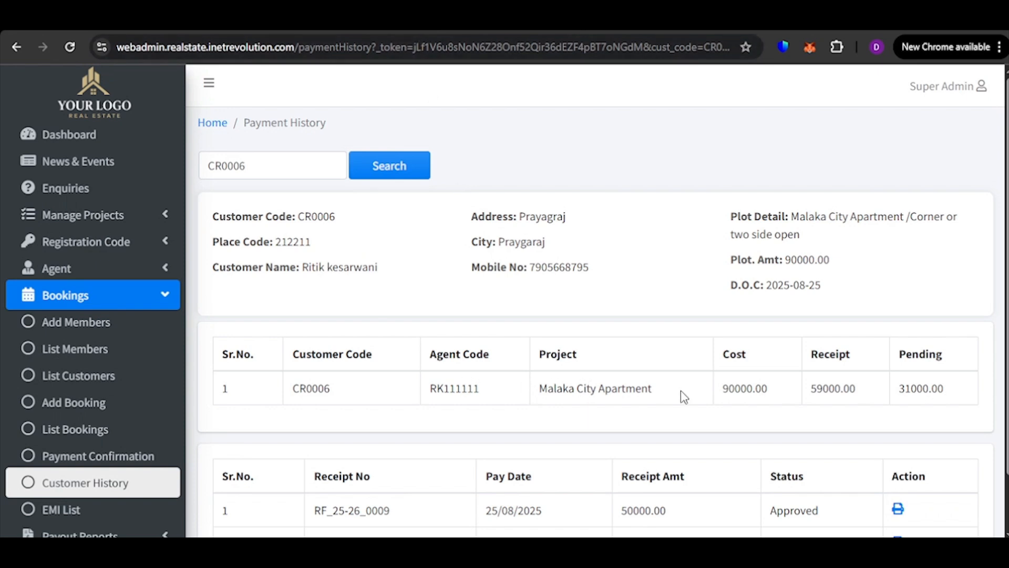
{"action": "scroll", "coordinate": [680, 390], "scroll_direction": "down", "scroll_amount": 2}
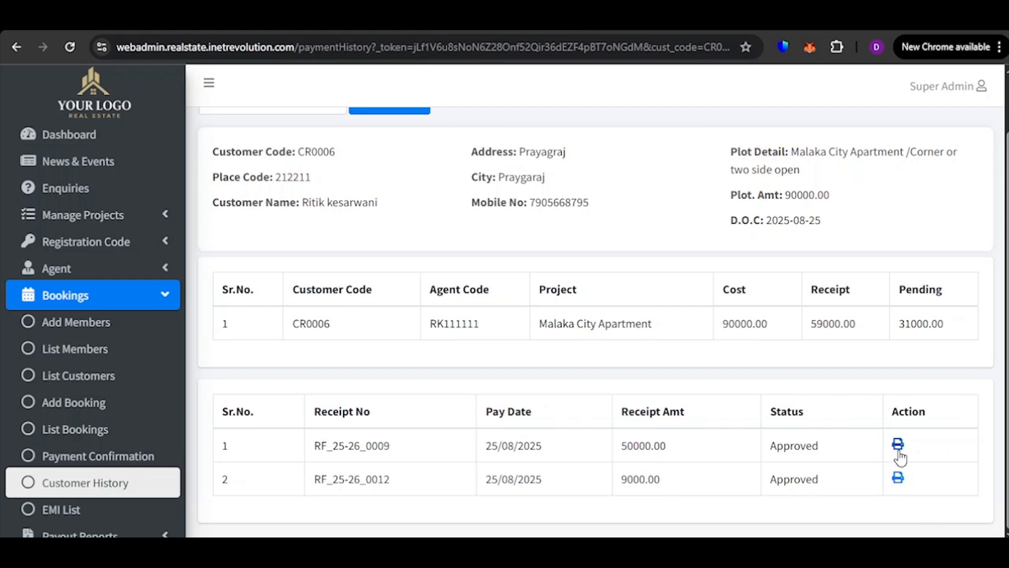
Open the printable slip of the 9000.00 receipt, dismiss printing, check the payment details and return to the payment history
{"action": "left_click", "coordinate": [898, 480]}
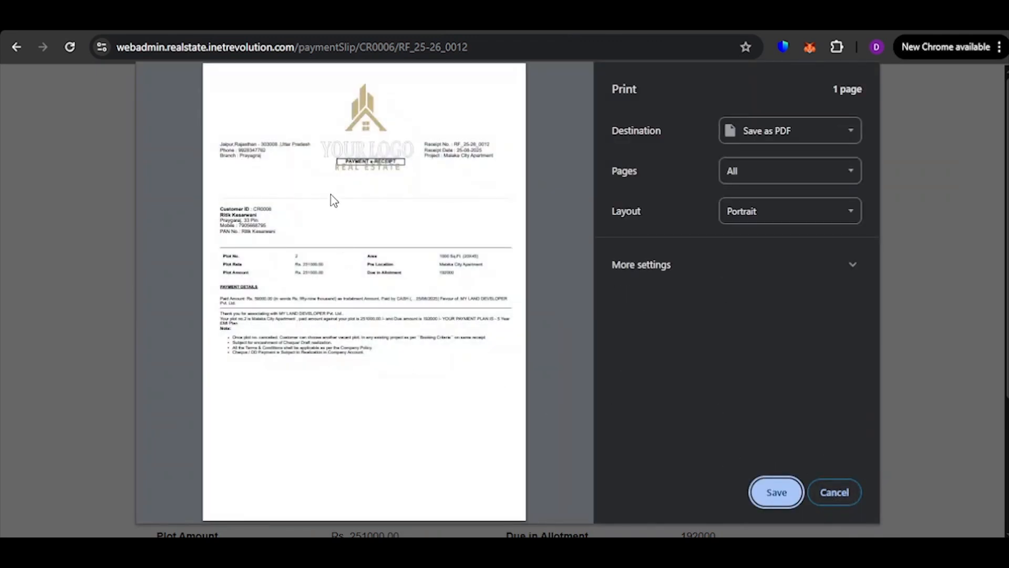
{"action": "left_click", "coordinate": [834, 491]}
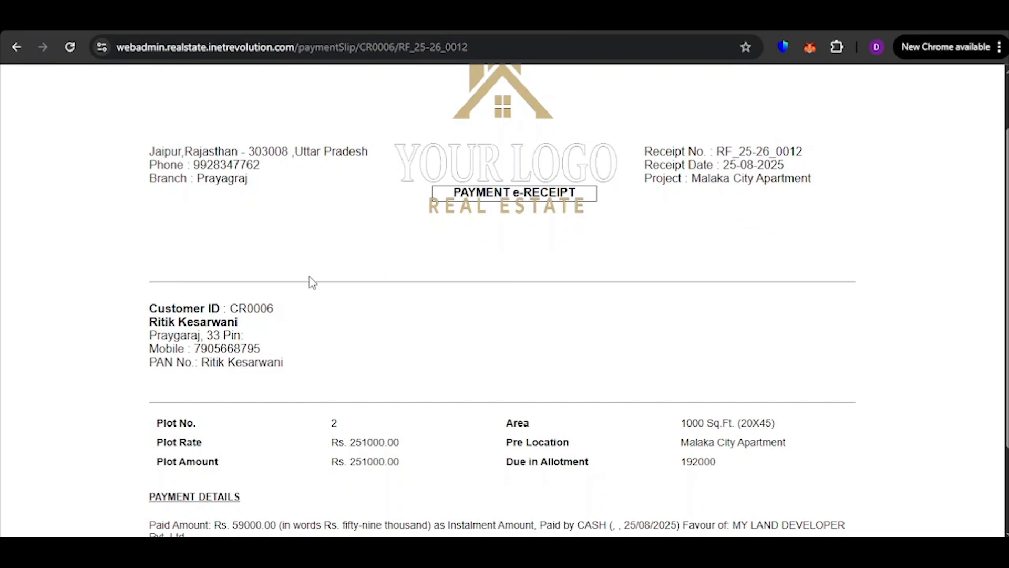
{"action": "scroll", "coordinate": [316, 294], "scroll_direction": "down", "scroll_amount": 2}
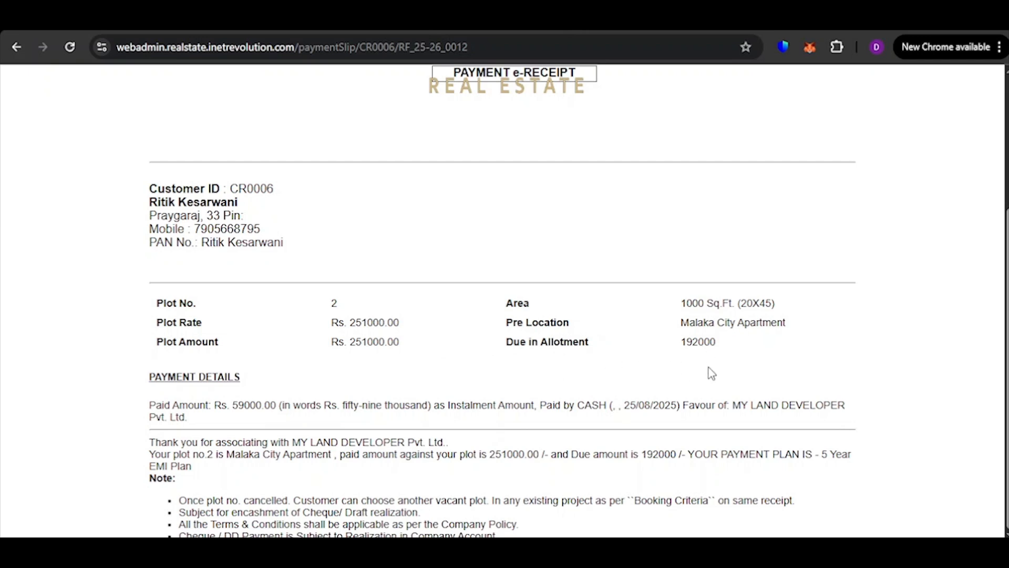
{"action": "left_click_drag", "start_coordinate": [229, 406], "coordinate": [505, 425]}
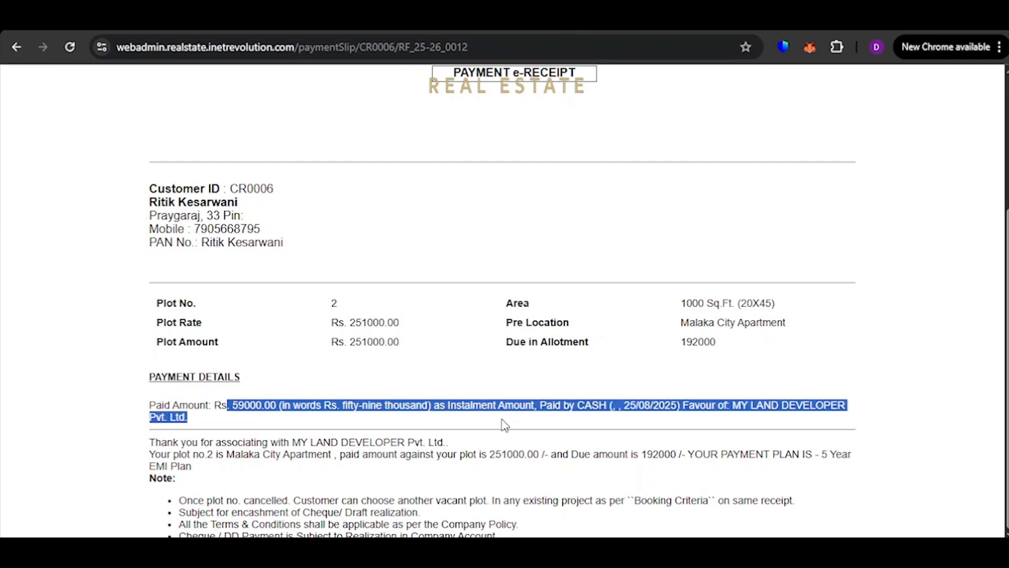
{"action": "left_click", "coordinate": [608, 424]}
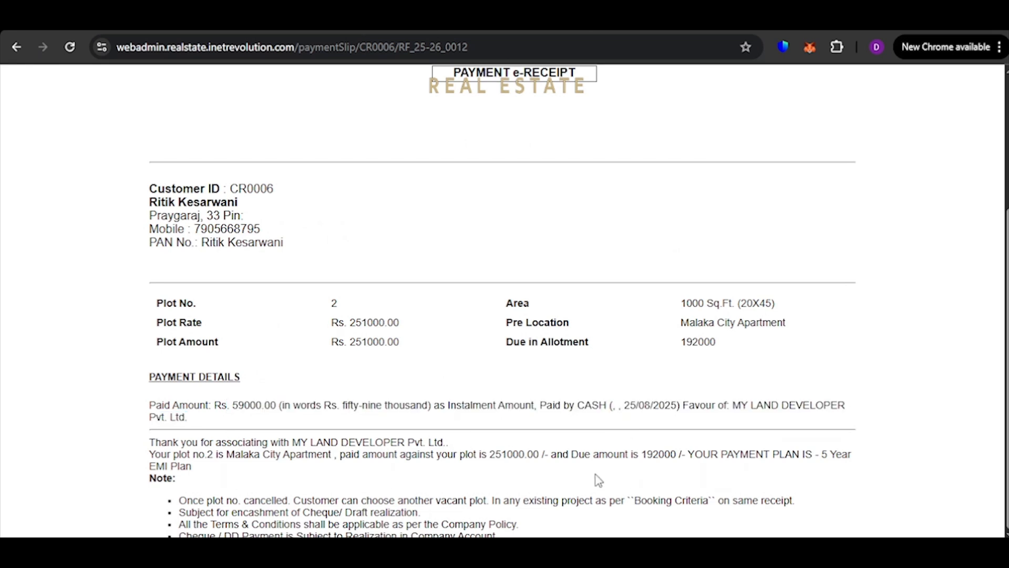
{"action": "key", "text": "alt+Left"}
Open the EMI list and review the installments' due dates, amounts and Pending or Processing types
{"action": "scroll", "coordinate": [83, 408], "scroll_direction": "down", "scroll_amount": 3}
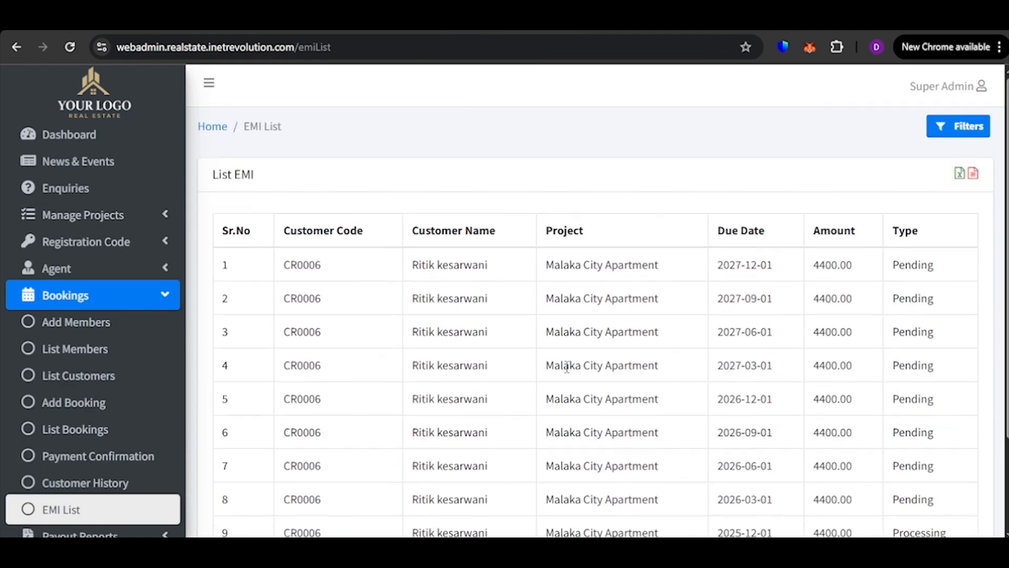
{"action": "scroll", "coordinate": [344, 420], "scroll_direction": "down", "scroll_amount": 3}
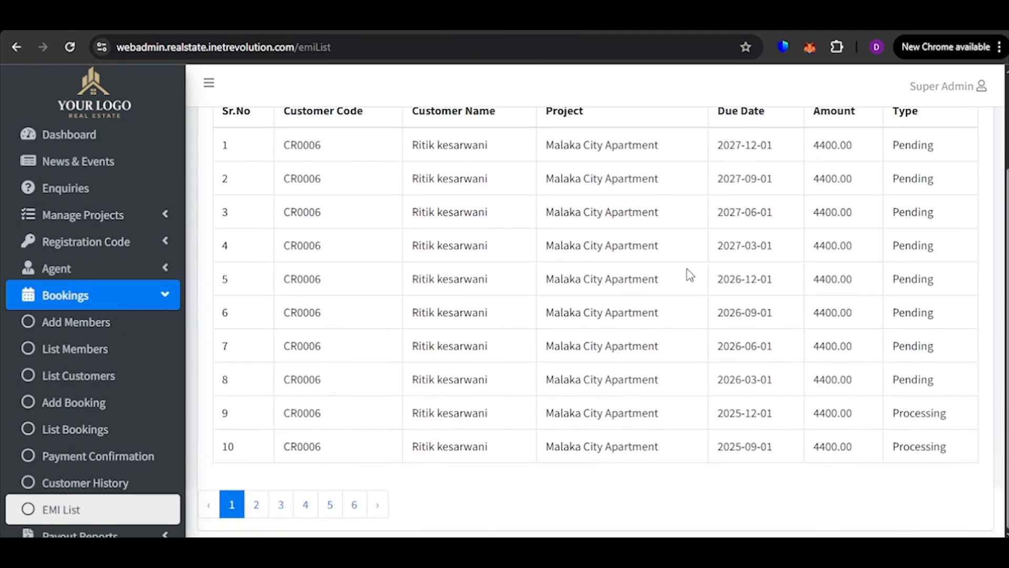
{"action": "scroll", "coordinate": [653, 353], "scroll_direction": "up", "scroll_amount": 2}
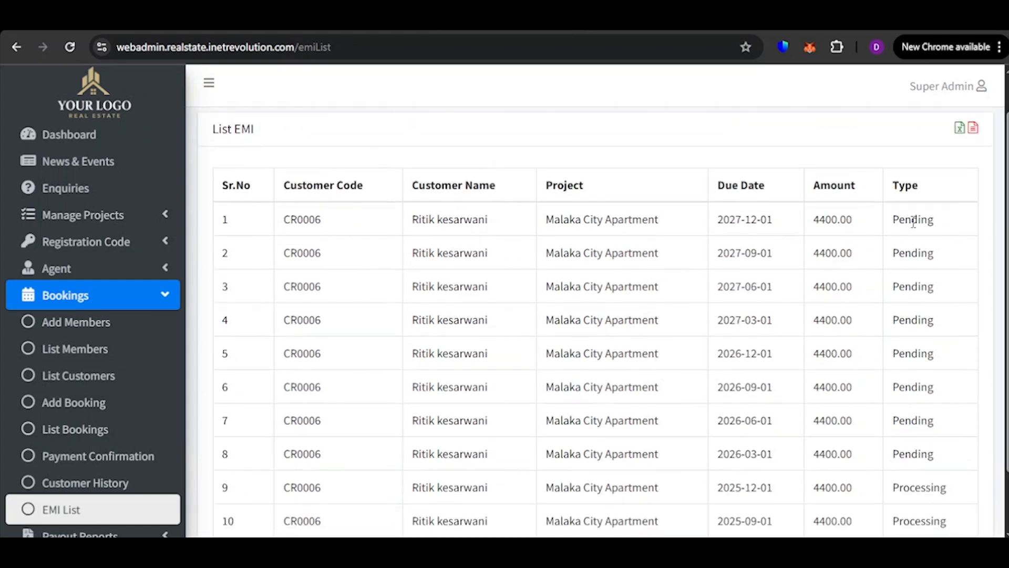
{"action": "scroll", "coordinate": [917, 231], "scroll_direction": "down", "scroll_amount": 2}
{"action": "left_click_drag", "start_coordinate": [892, 415], "coordinate": [935, 439]}
{"action": "left_click", "coordinate": [935, 440]}
Expand the payout reports, collapse the bookings group and open the Income 2 report
{"action": "scroll", "coordinate": [112, 354], "scroll_direction": "down", "scroll_amount": 4}
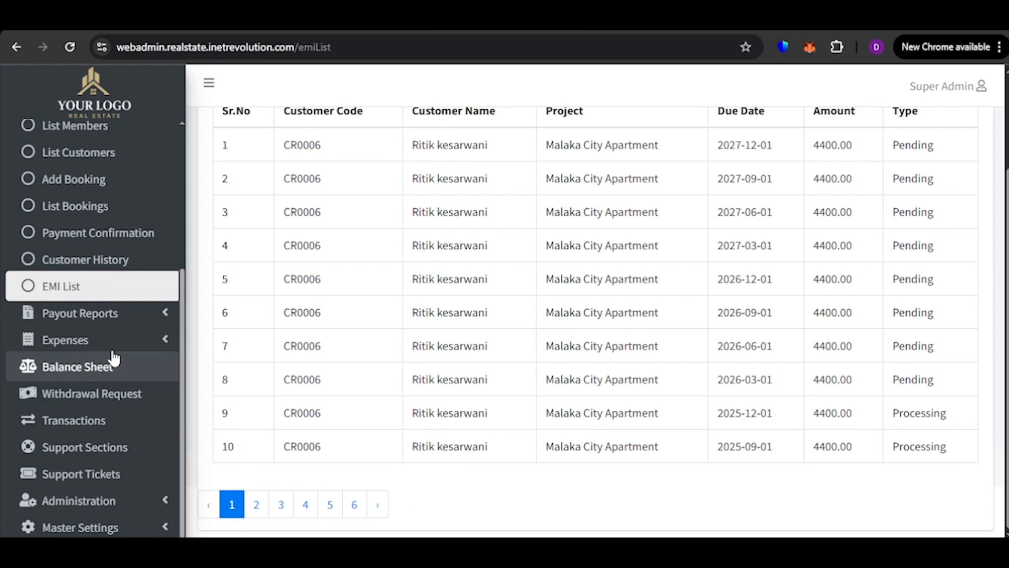
{"action": "left_click", "coordinate": [126, 324]}
{"action": "scroll", "coordinate": [147, 290], "scroll_direction": "up", "scroll_amount": 4}
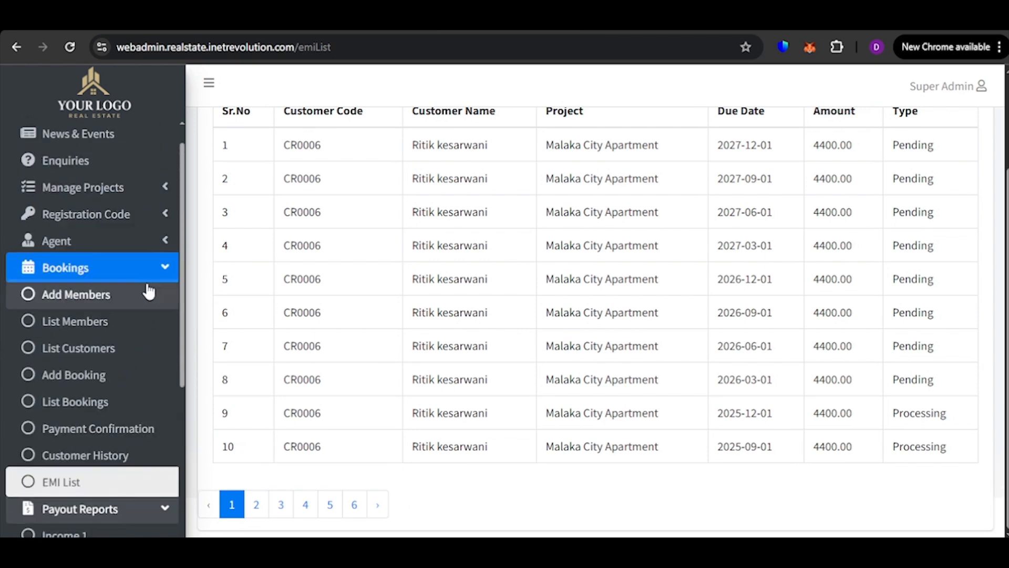
{"action": "left_click", "coordinate": [148, 277]}
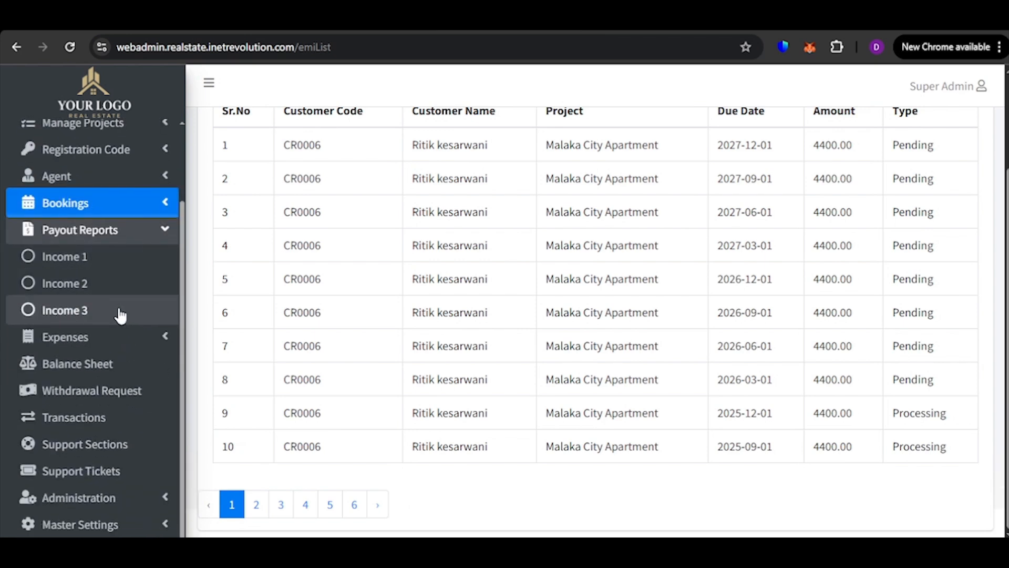
{"action": "left_click", "coordinate": [130, 281]}
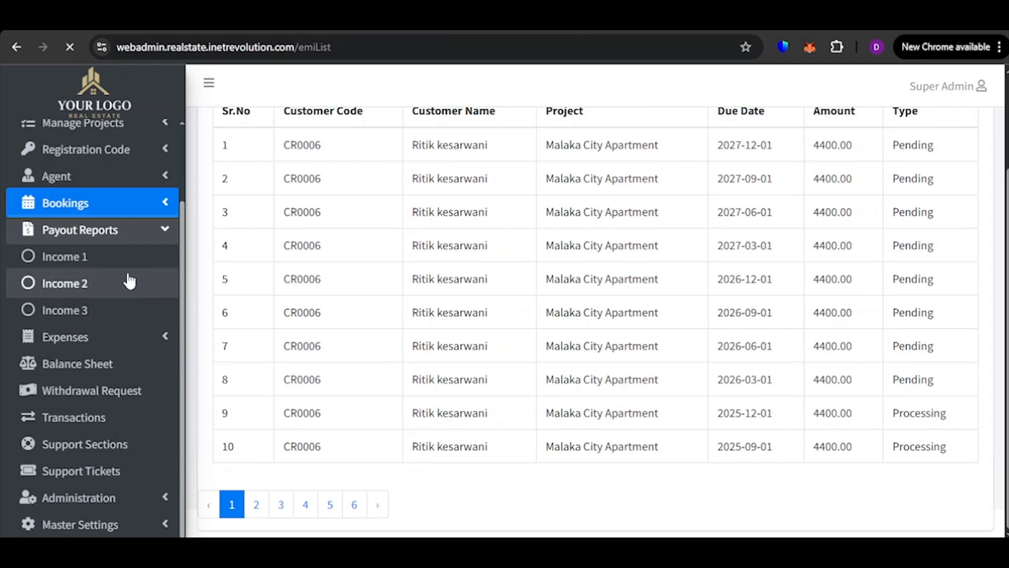
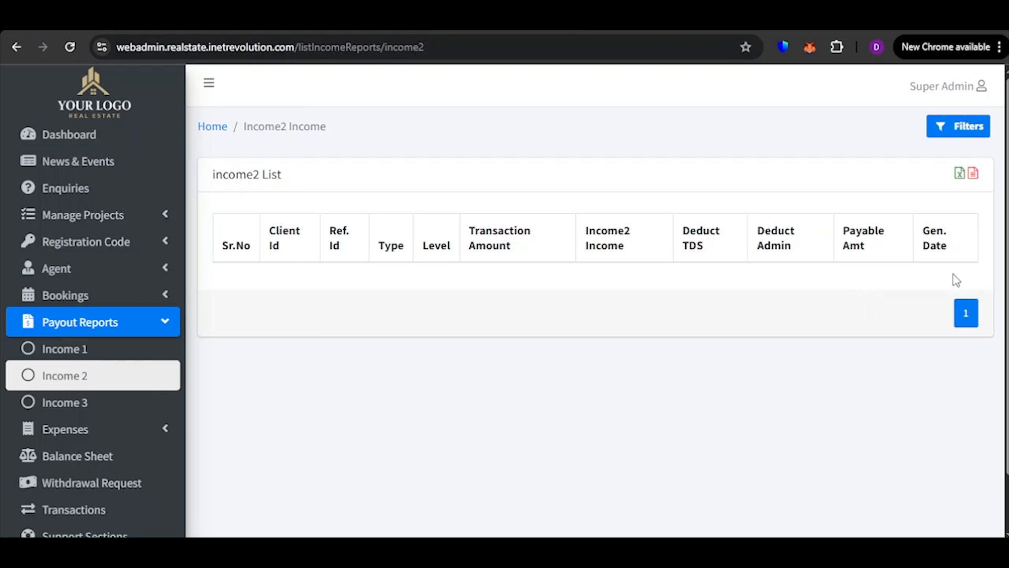
Collapse the payout reports, expand the expenses group and open the list of expense heads
{"action": "scroll", "coordinate": [11, 342], "scroll_direction": "down", "scroll_amount": 2}
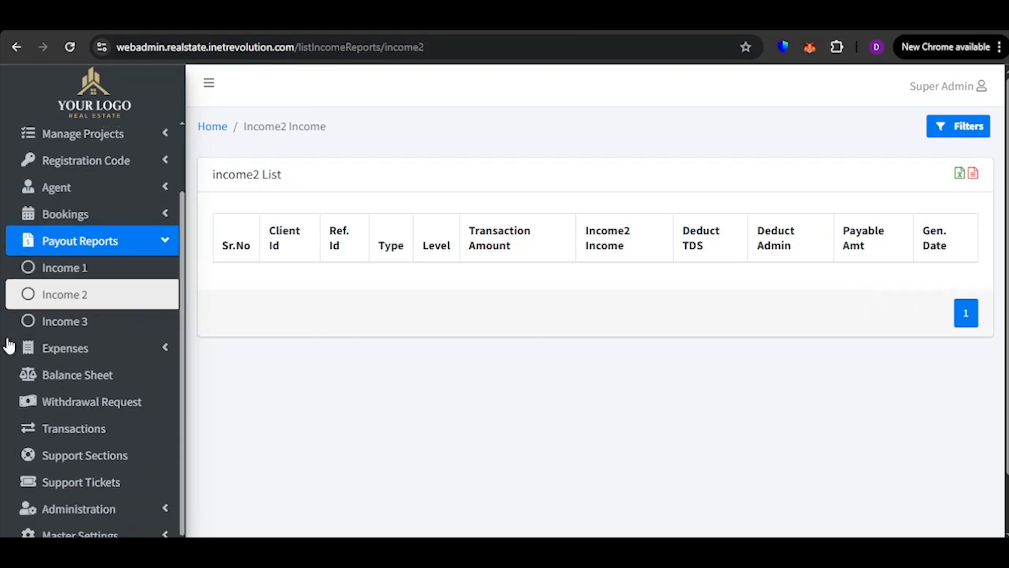
{"action": "left_click", "coordinate": [138, 237]}
{"action": "scroll", "coordinate": [119, 320], "scroll_direction": "down", "scroll_amount": 2}
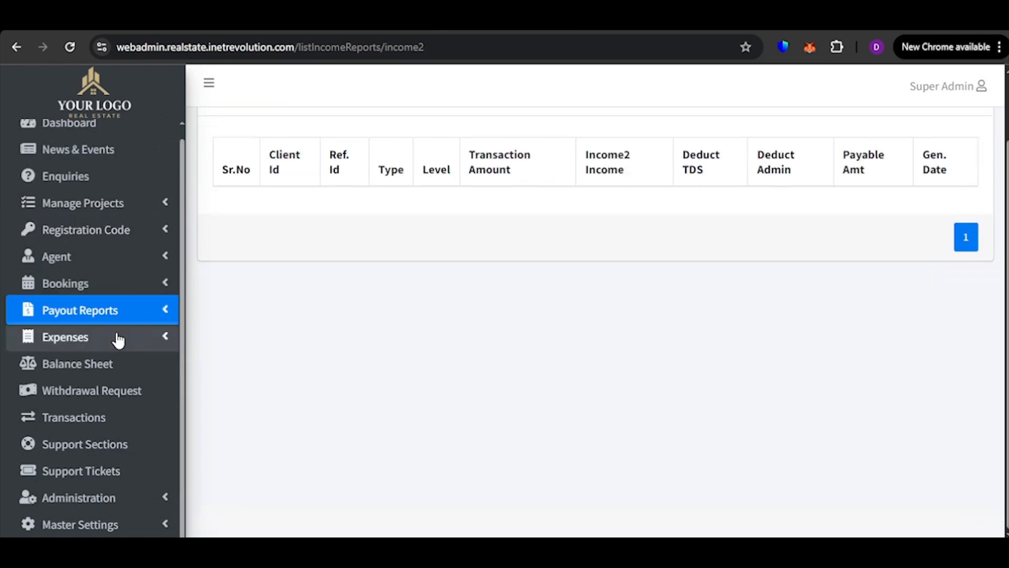
{"action": "left_click", "coordinate": [117, 340]}
{"action": "left_click", "coordinate": [118, 363]}
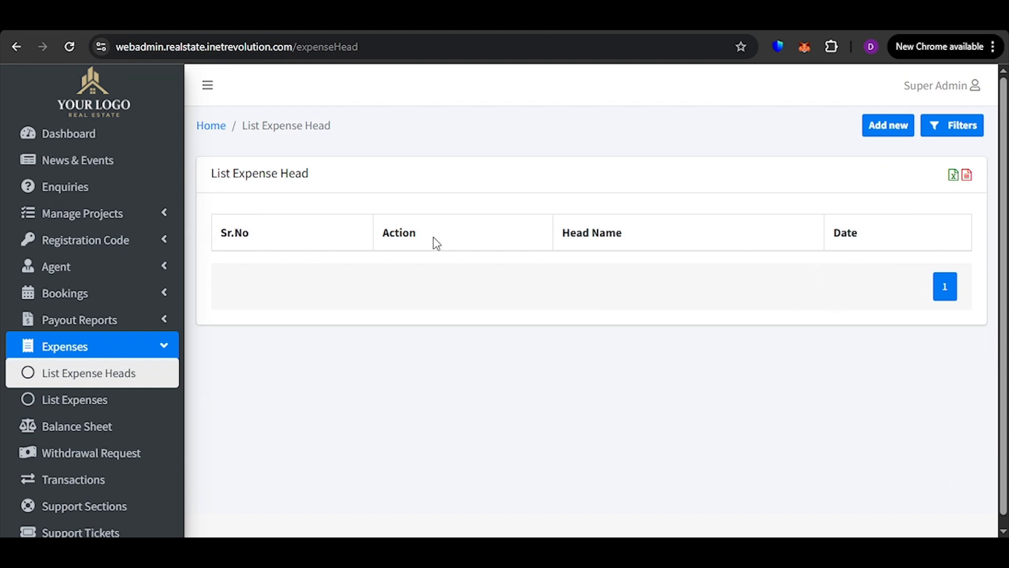
Create a new expense head named Electricity and look over the expense head list
{"action": "left_click", "coordinate": [906, 132]}
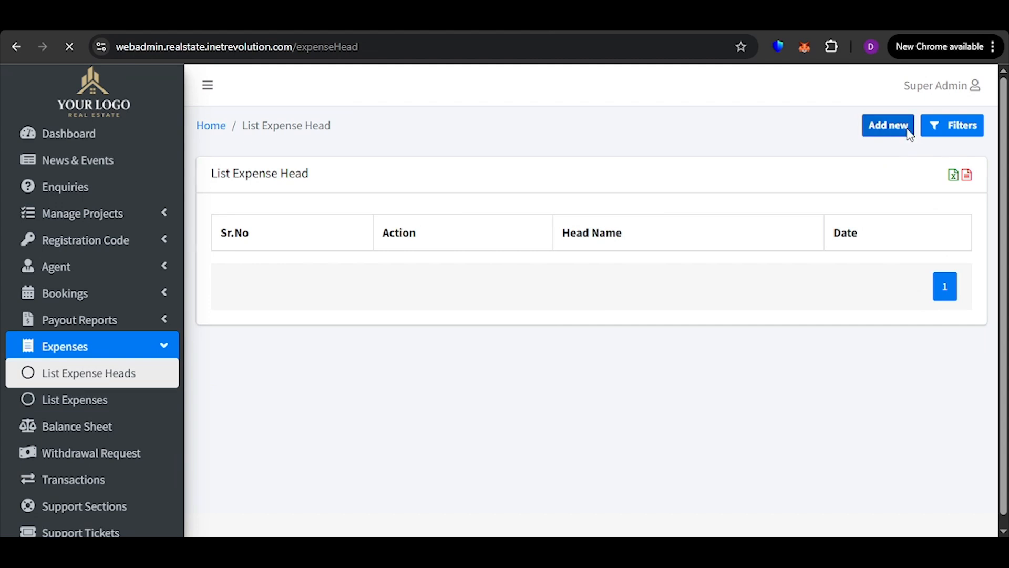
{"action": "left_click", "coordinate": [348, 231]}
{"action": "type", "text": "Ele"}
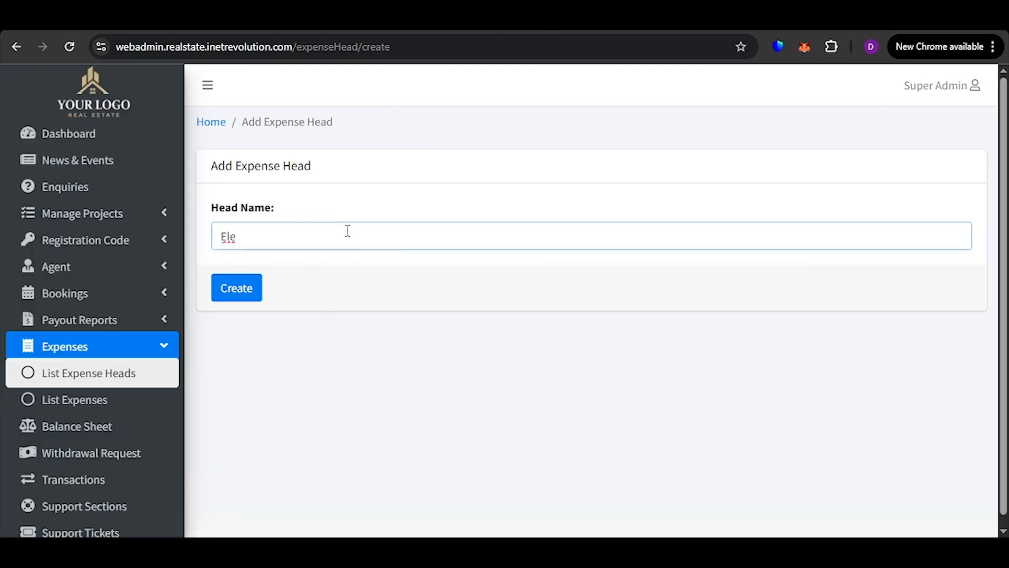
{"action": "key", "text": "Down"}
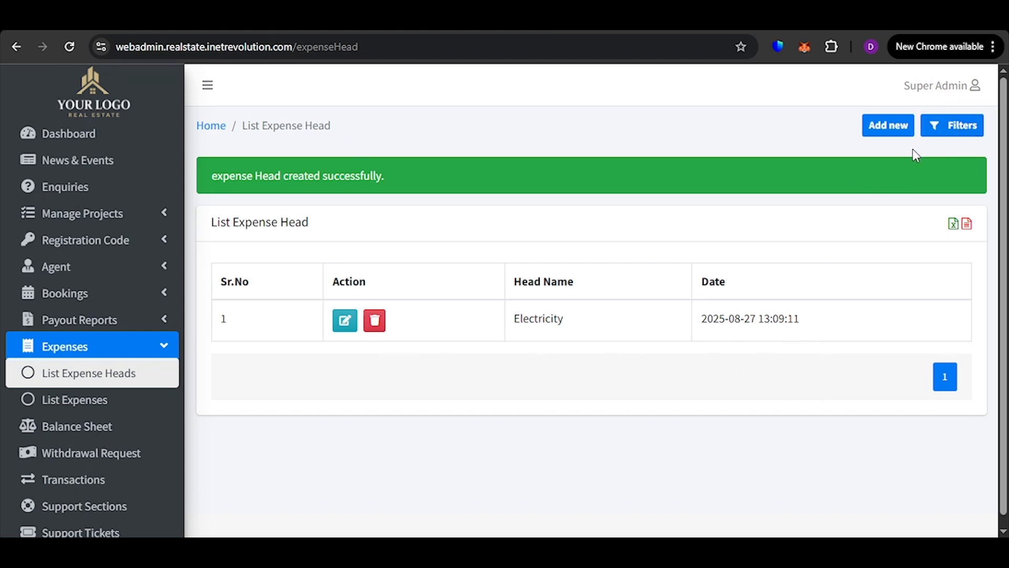
{"action": "scroll", "coordinate": [557, 368], "scroll_direction": "down", "scroll_amount": 1}
{"action": "scroll", "coordinate": [694, 329], "scroll_direction": "up", "scroll_amount": 1}
{"action": "scroll", "coordinate": [660, 342], "scroll_direction": "down", "scroll_amount": 2}
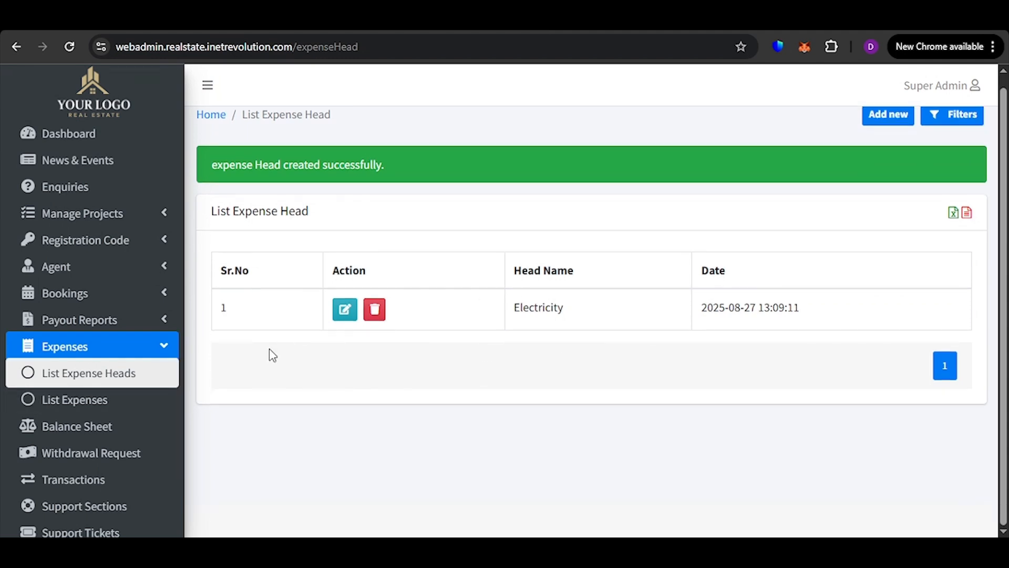
Start a new expense named "Bill paymenrt" with price 5000 and expense head Electricity, keeping the default person who added it
{"action": "left_click", "coordinate": [111, 405]}
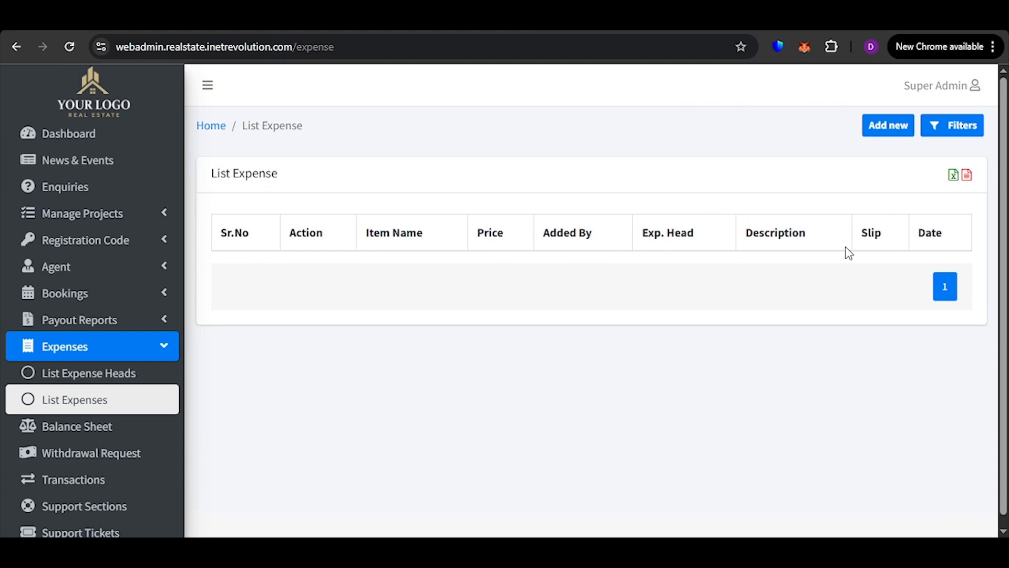
{"action": "left_click", "coordinate": [883, 129]}
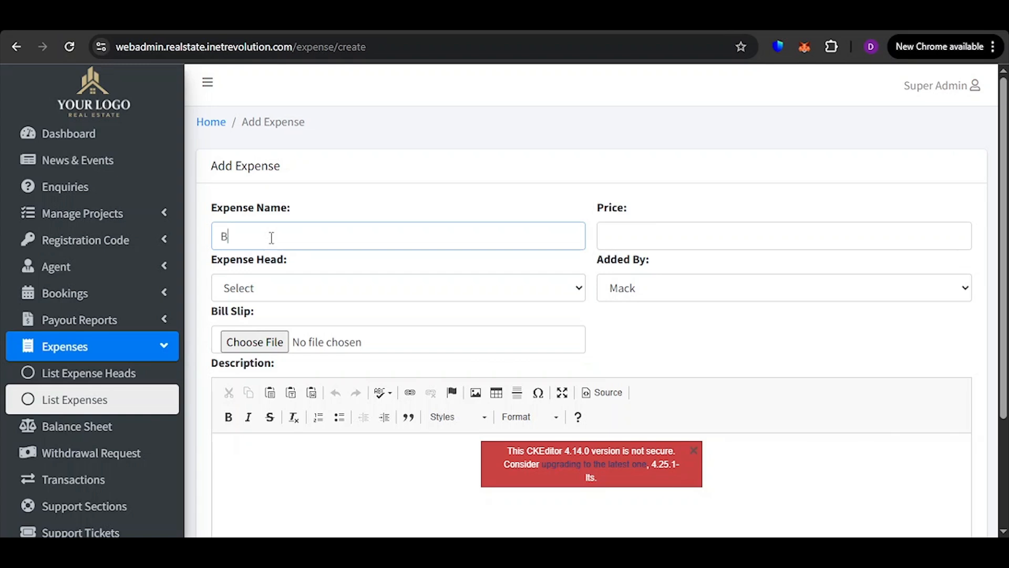
{"action": "type", "text": "aymenrt"}
{"action": "left_click", "coordinate": [682, 226]}
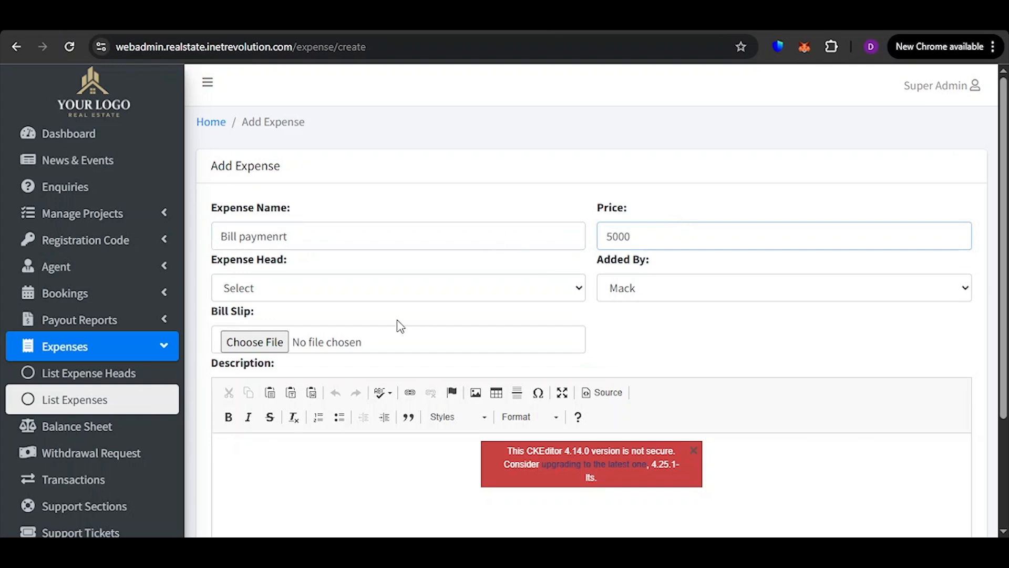
{"action": "key", "text": "Tab"}
{"action": "left_click", "coordinate": [357, 335]}
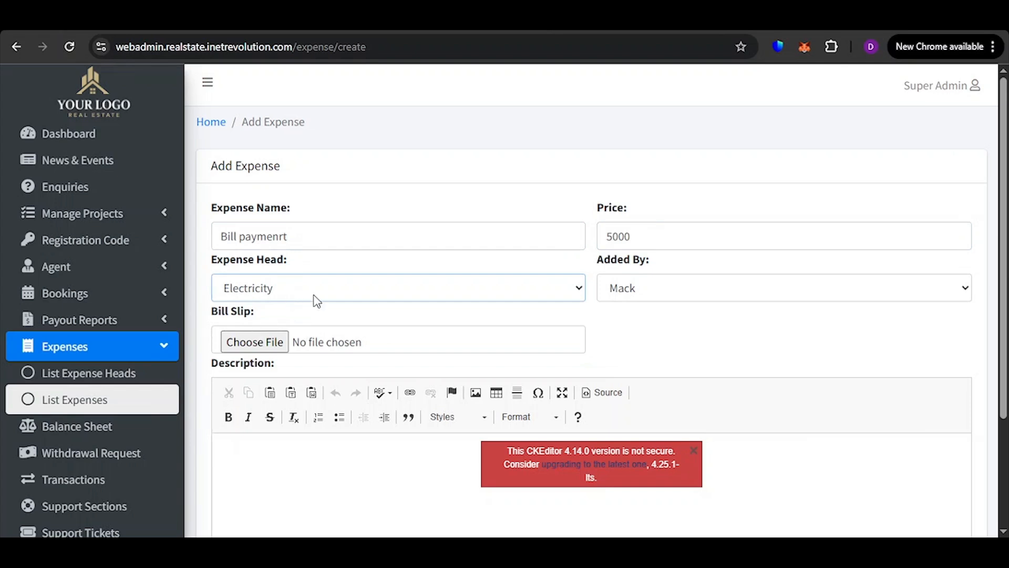
{"action": "left_click", "coordinate": [727, 297]}
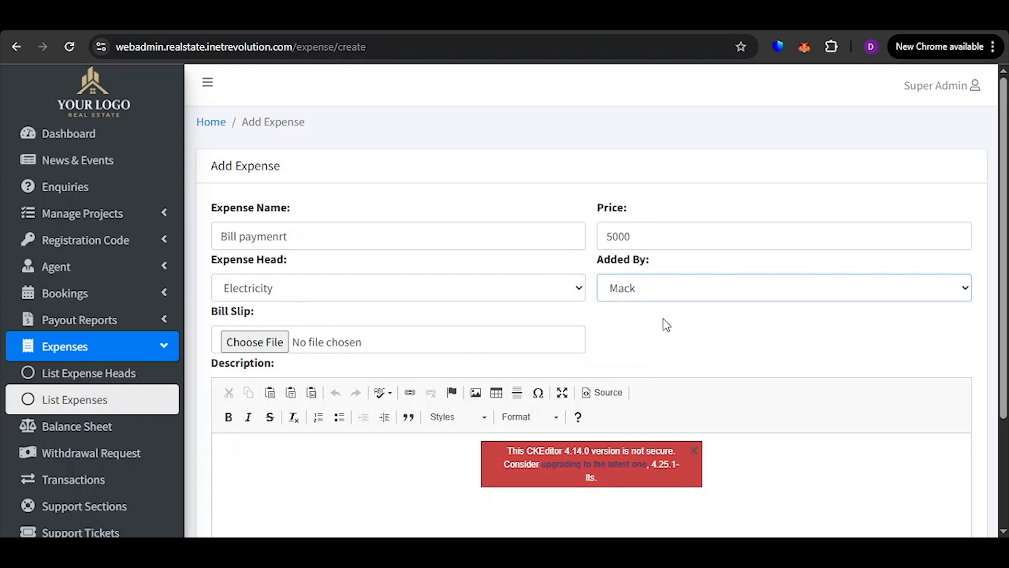
Dismiss the editor's security notice, enter the description "Bill payment aug 2025" and create the expense
{"action": "scroll", "coordinate": [630, 306], "scroll_direction": "down", "scroll_amount": 2}
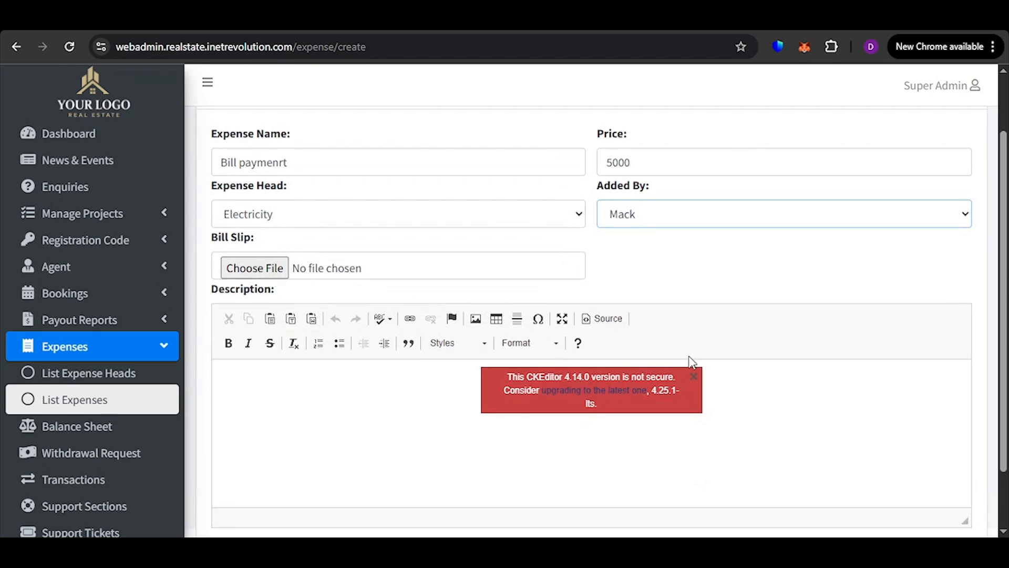
{"action": "left_click", "coordinate": [694, 377]}
{"action": "scroll", "coordinate": [371, 329], "scroll_direction": "down", "scroll_amount": 1}
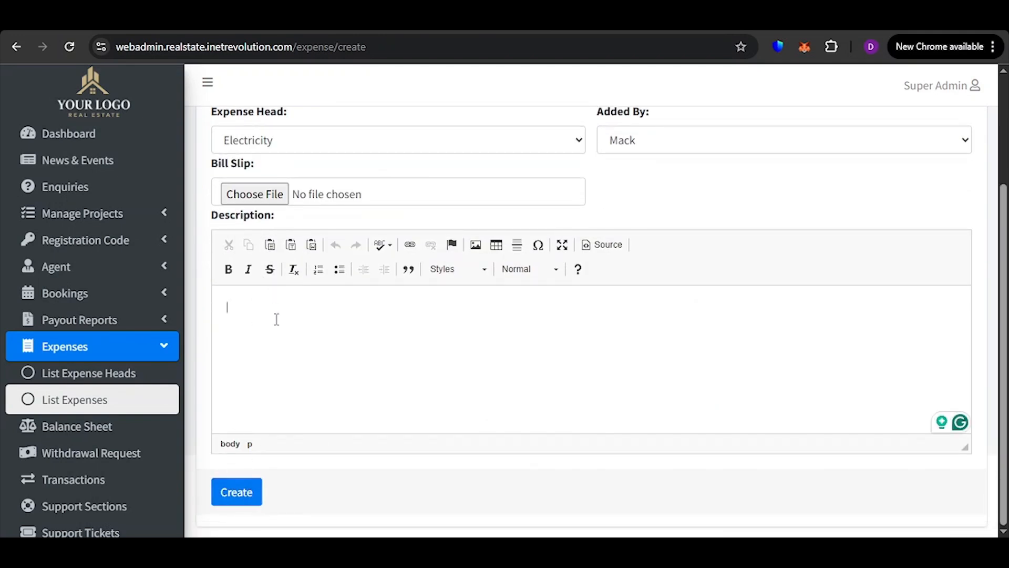
{"action": "type", "text": "Bill payment "}
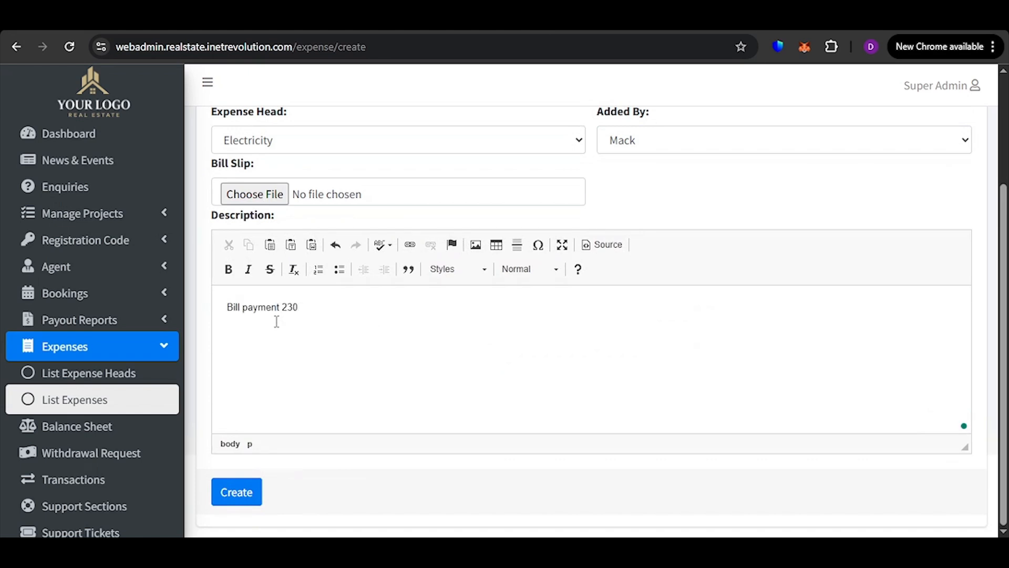
{"action": "type", "text": "aug 2025"}
{"action": "left_click", "coordinate": [235, 501]}
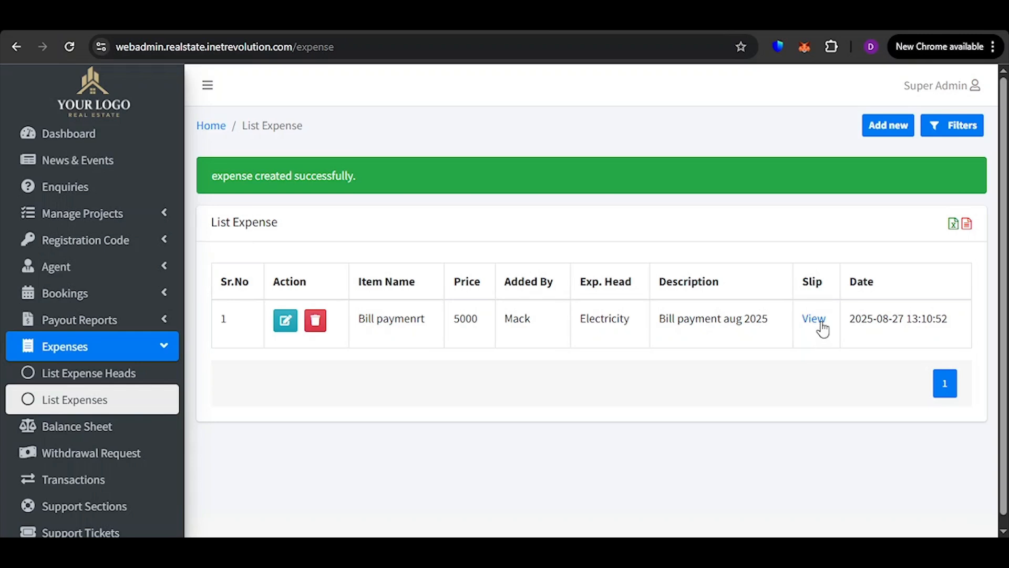
Open the balance sheet and review the expense's debit entry and the summary of total revenue, total expenses and profit/loss
{"action": "scroll", "coordinate": [100, 374], "scroll_direction": "down", "scroll_amount": 2}
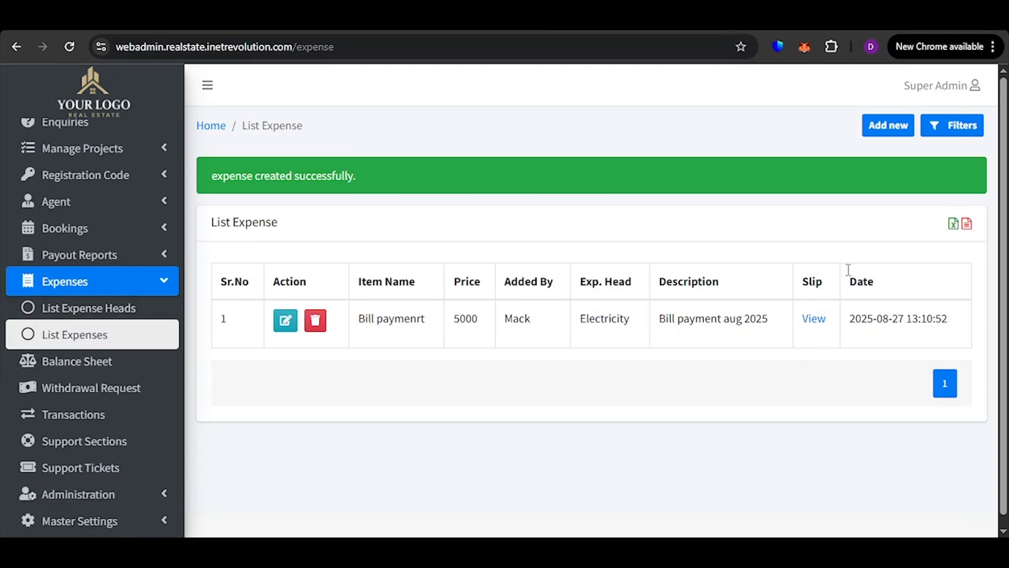
{"action": "left_click", "coordinate": [82, 368]}
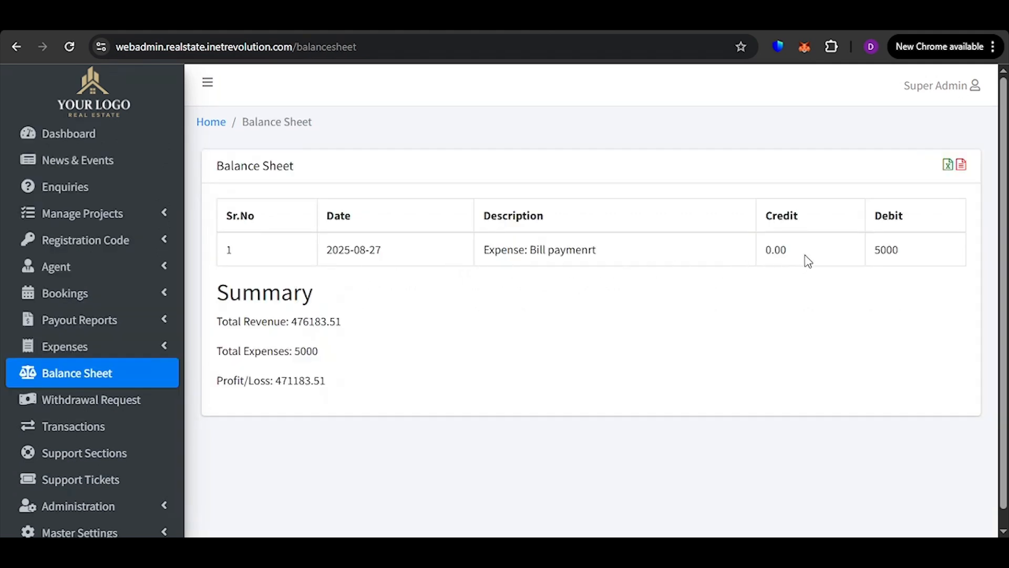
{"action": "left_click_drag", "start_coordinate": [898, 250], "coordinate": [876, 257]}
{"action": "left_click", "coordinate": [876, 257]}
{"action": "left_click_drag", "start_coordinate": [297, 323], "coordinate": [357, 325]}
{"action": "left_click", "coordinate": [333, 349]}
{"action": "left_click", "coordinate": [290, 351]}
{"action": "left_click_drag", "start_coordinate": [283, 380], "coordinate": [372, 383]}
{"action": "left_click", "coordinate": [270, 379]}
{"action": "left_click_drag", "start_coordinate": [280, 378], "coordinate": [365, 405]}
{"action": "left_click", "coordinate": [355, 396]}
{"action": "left_click_drag", "start_coordinate": [278, 381], "coordinate": [325, 383]}
{"action": "left_click", "coordinate": [372, 395]}
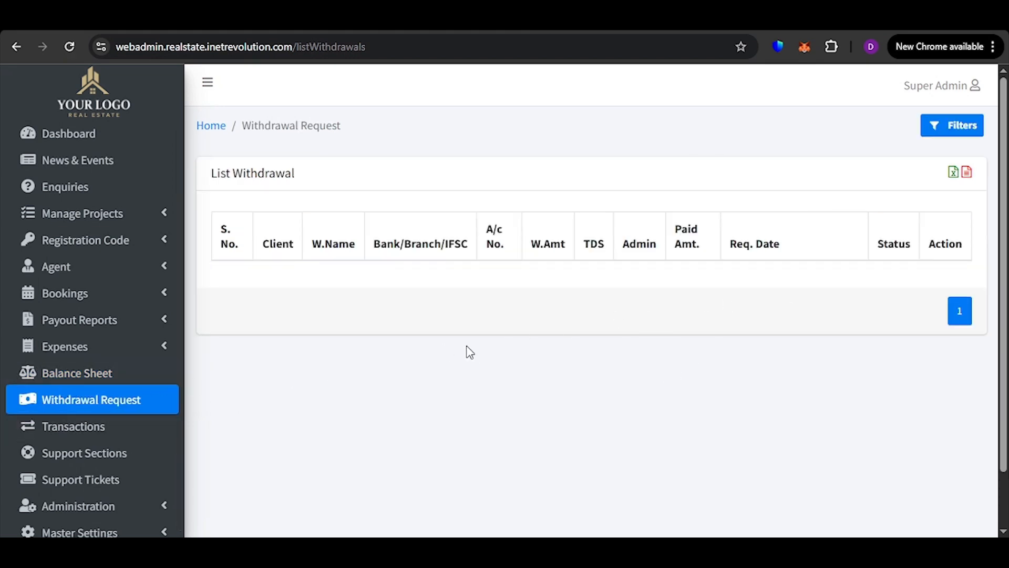
Review the column headings of the withdrawal request list, including Status and Action
{"action": "double_click", "coordinate": [940, 244]}
{"action": "left_click", "coordinate": [946, 289]}
{"action": "left_click_drag", "start_coordinate": [221, 217], "coordinate": [917, 232]}
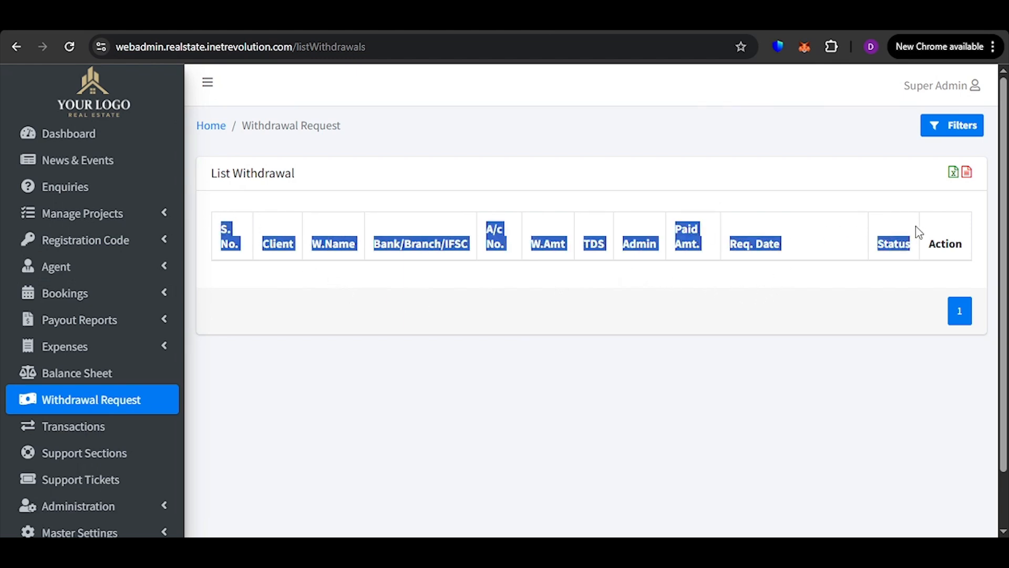
{"action": "left_click", "coordinate": [918, 275]}
Open the transactions list and review the entry's client ID, name, description, amount and type
{"action": "scroll", "coordinate": [42, 394], "scroll_direction": "down", "scroll_amount": 1}
{"action": "left_click", "coordinate": [91, 412]}
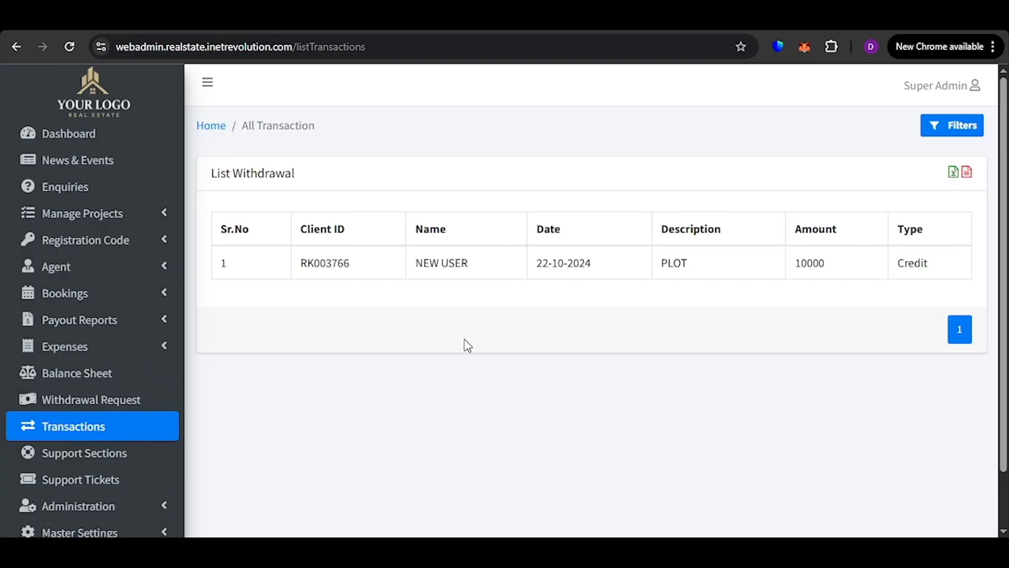
{"action": "left_click_drag", "start_coordinate": [688, 265], "coordinate": [673, 275]}
{"action": "left_click_drag", "start_coordinate": [830, 264], "coordinate": [799, 275]}
{"action": "left_click", "coordinate": [823, 286]}
{"action": "left_click_drag", "start_coordinate": [935, 269], "coordinate": [872, 282]}
{"action": "left_click", "coordinate": [847, 342]}
{"action": "left_click_drag", "start_coordinate": [933, 266], "coordinate": [883, 288]}
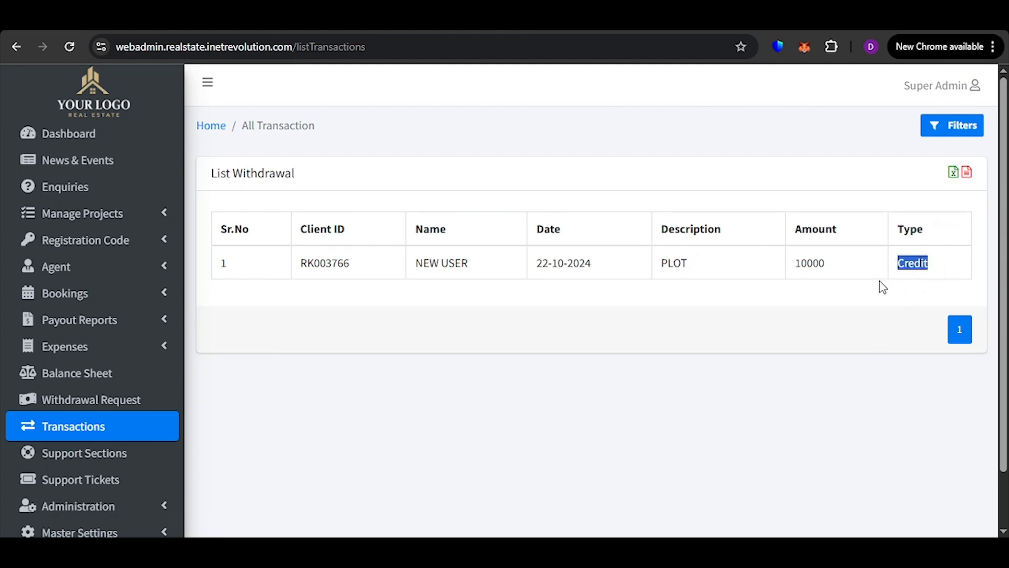
{"action": "left_click", "coordinate": [701, 315]}
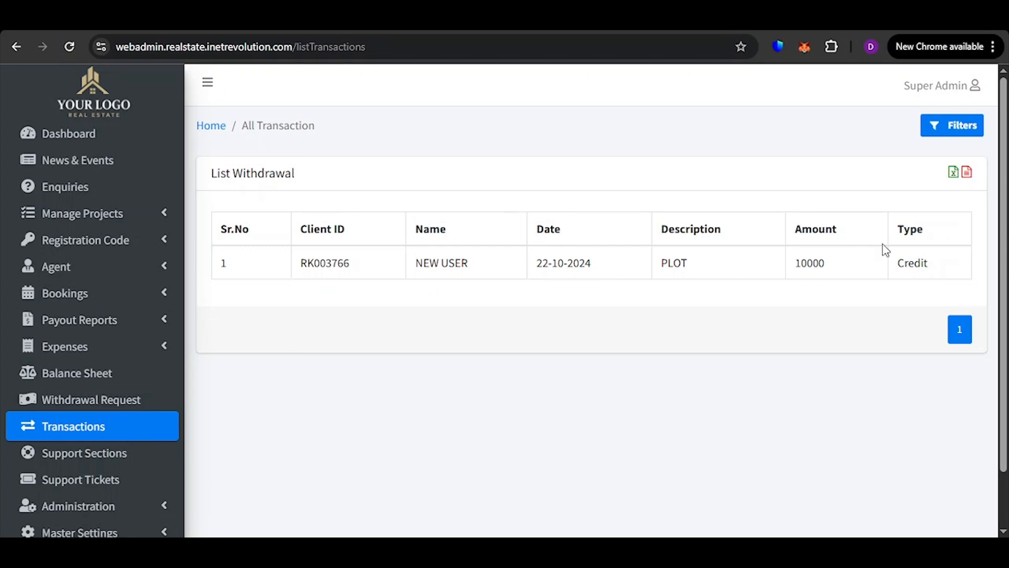
{"action": "left_click_drag", "start_coordinate": [928, 263], "coordinate": [901, 275]}
{"action": "left_click", "coordinate": [904, 294]}
{"action": "left_click_drag", "start_coordinate": [301, 265], "coordinate": [367, 297]}
{"action": "left_click", "coordinate": [368, 298]}
{"action": "left_click_drag", "start_coordinate": [431, 277], "coordinate": [484, 272]}
{"action": "left_click", "coordinate": [503, 323]}
Open the support sections and review the Technical Support, Support, Billing and Sales entries
{"action": "scroll", "coordinate": [71, 436], "scroll_direction": "down", "scroll_amount": 2}
{"action": "left_click", "coordinate": [68, 444]}
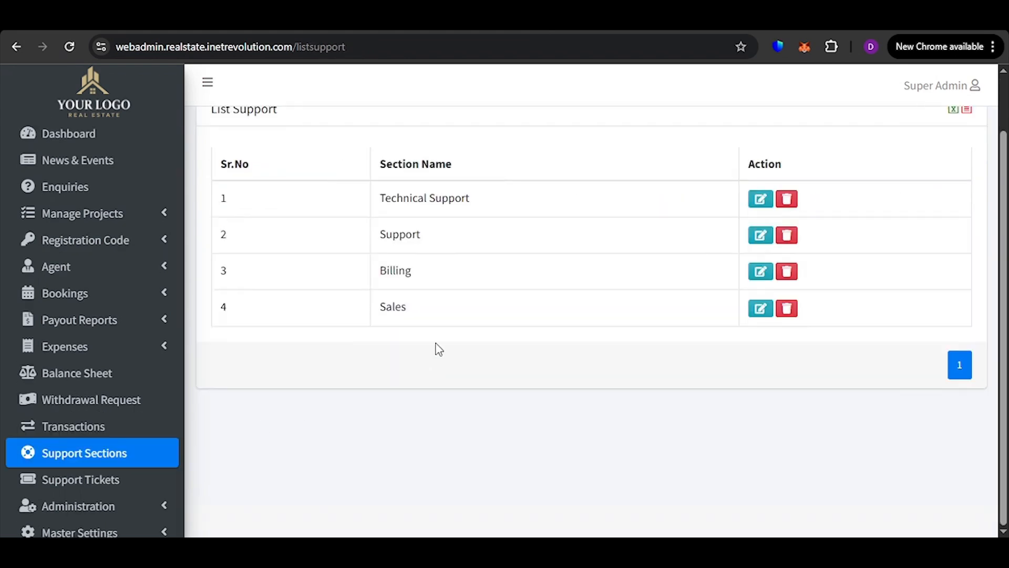
{"action": "left_click_drag", "start_coordinate": [451, 208], "coordinate": [384, 213]}
{"action": "left_click_drag", "start_coordinate": [444, 242], "coordinate": [377, 239]}
{"action": "left_click_drag", "start_coordinate": [426, 276], "coordinate": [398, 270]}
{"action": "left_click_drag", "start_coordinate": [432, 323], "coordinate": [403, 307]}
{"action": "scroll", "coordinate": [489, 297], "scroll_direction": "up", "scroll_amount": 2}
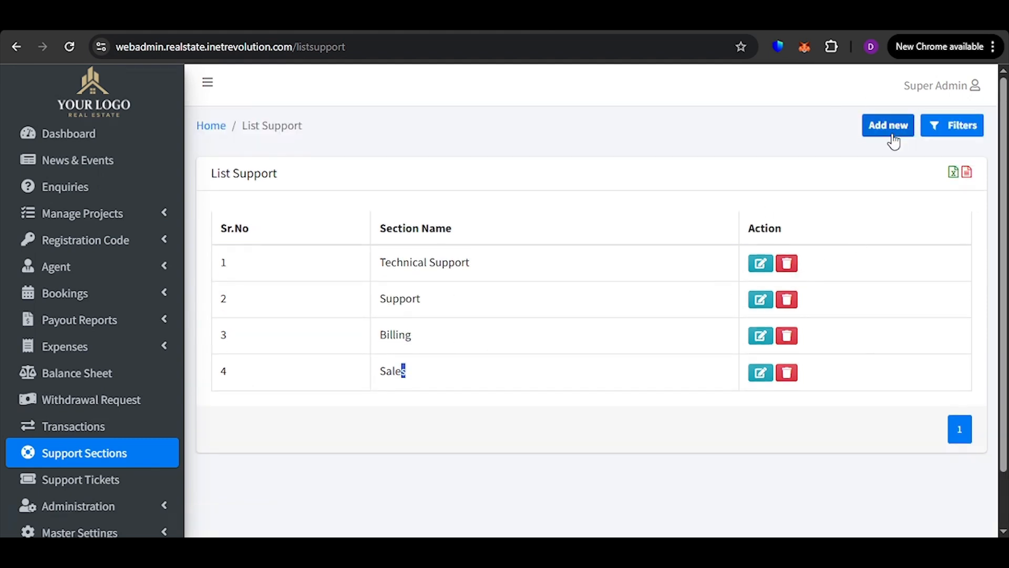
View the blank form for adding a support section and return to the section list
{"action": "left_click", "coordinate": [893, 142]}
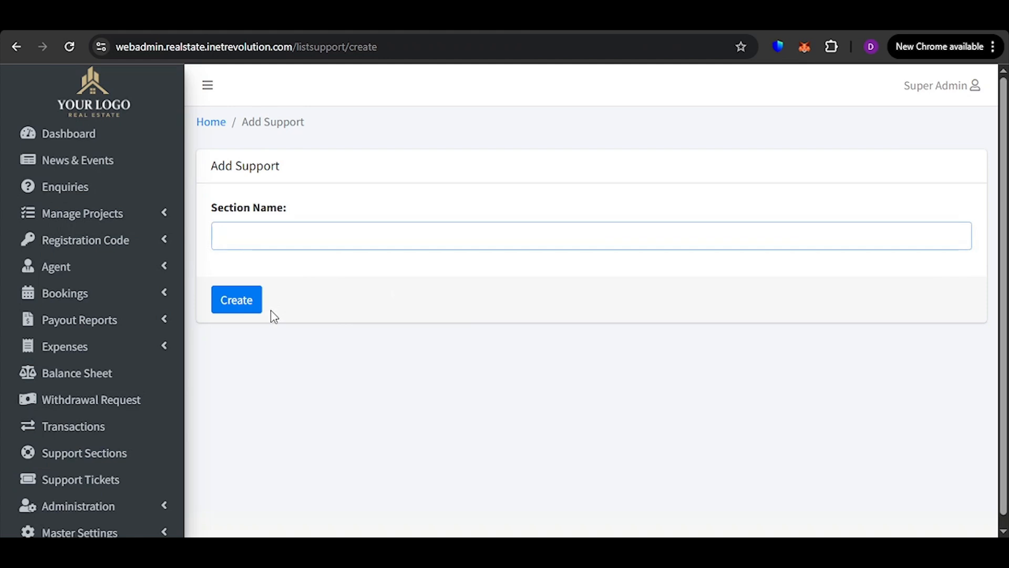
{"action": "left_click", "coordinate": [15, 49]}
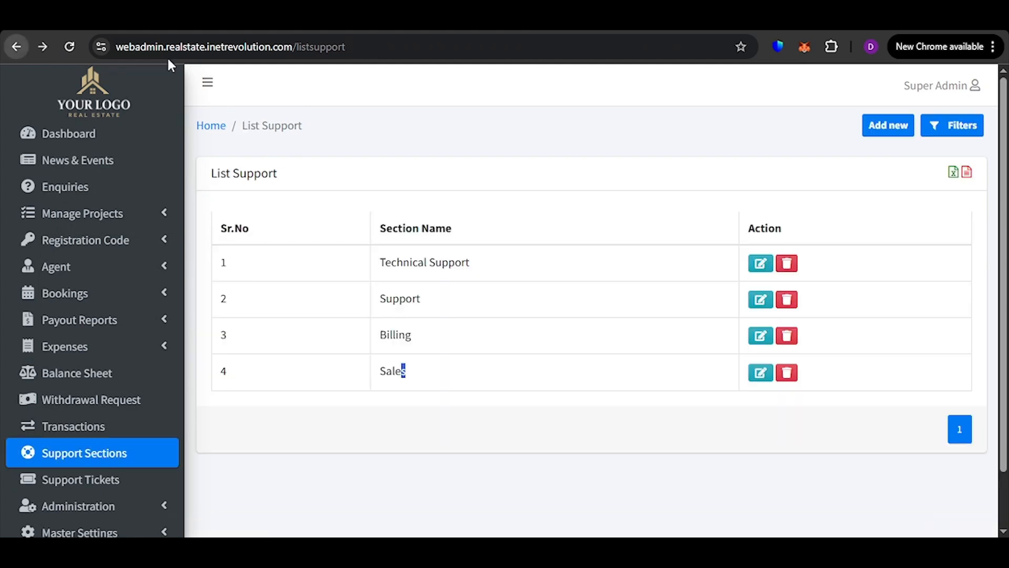
{"action": "scroll", "coordinate": [660, 270], "scroll_direction": "down", "scroll_amount": 1}
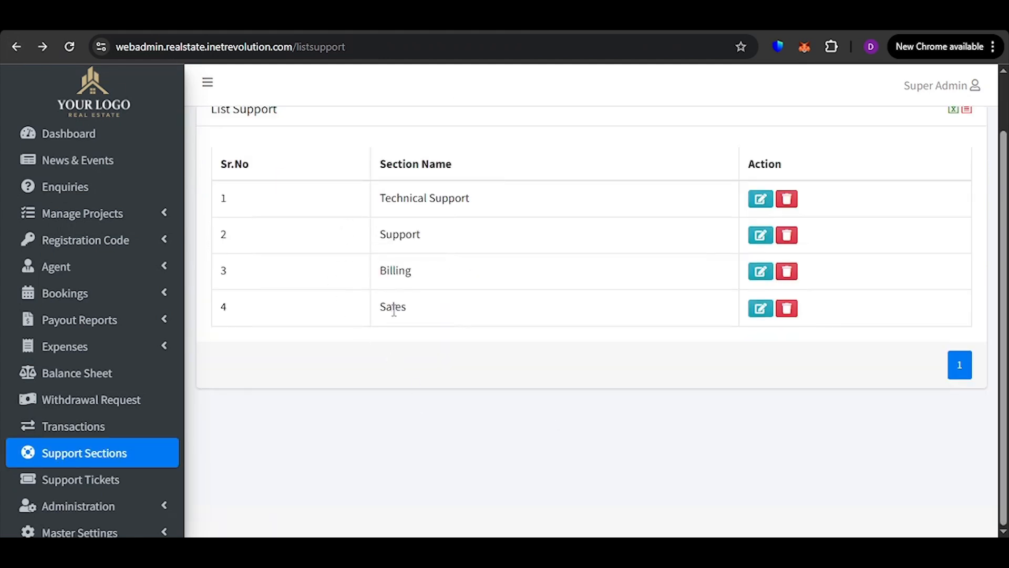
Open the support tickets and review the login failed ticket's username, ticket number, subject and section
{"action": "scroll", "coordinate": [50, 356], "scroll_direction": "down", "scroll_amount": 1}
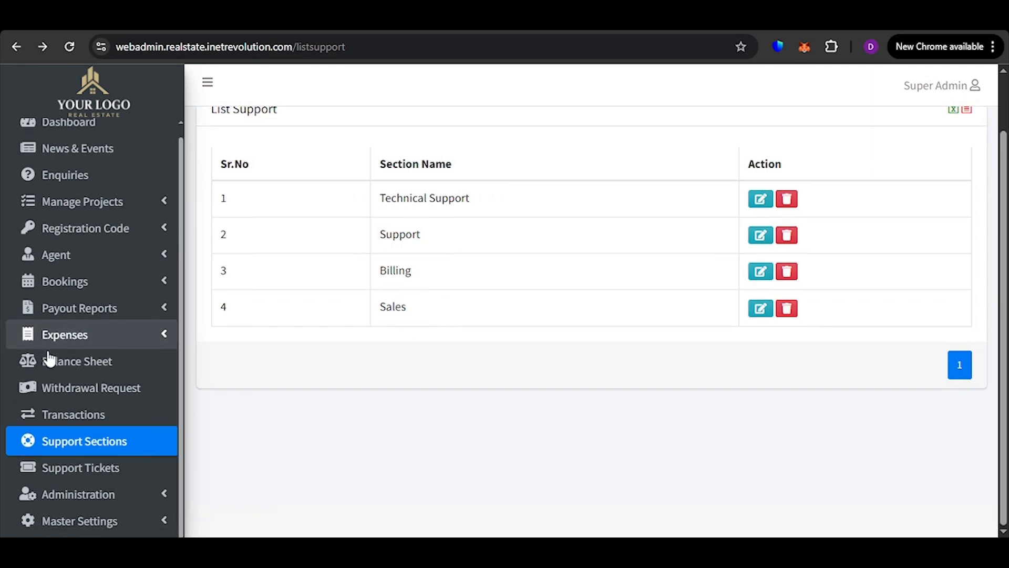
{"action": "left_click", "coordinate": [80, 467]}
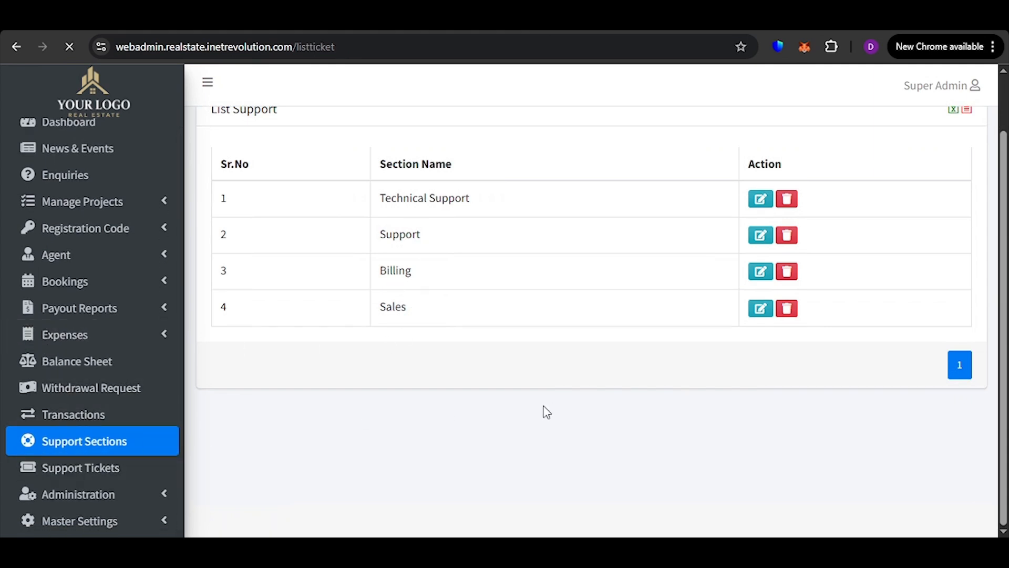
{"action": "double_click", "coordinate": [329, 263]}
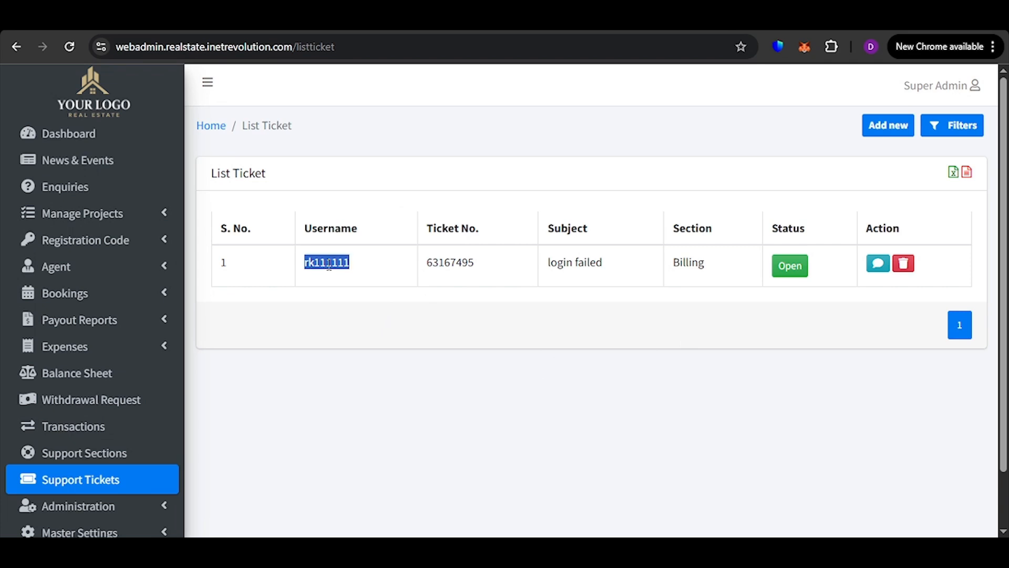
{"action": "double_click", "coordinate": [472, 266]}
{"action": "left_click", "coordinate": [473, 274]}
{"action": "left_click_drag", "start_coordinate": [590, 265], "coordinate": [598, 277]}
{"action": "left_click", "coordinate": [572, 267]}
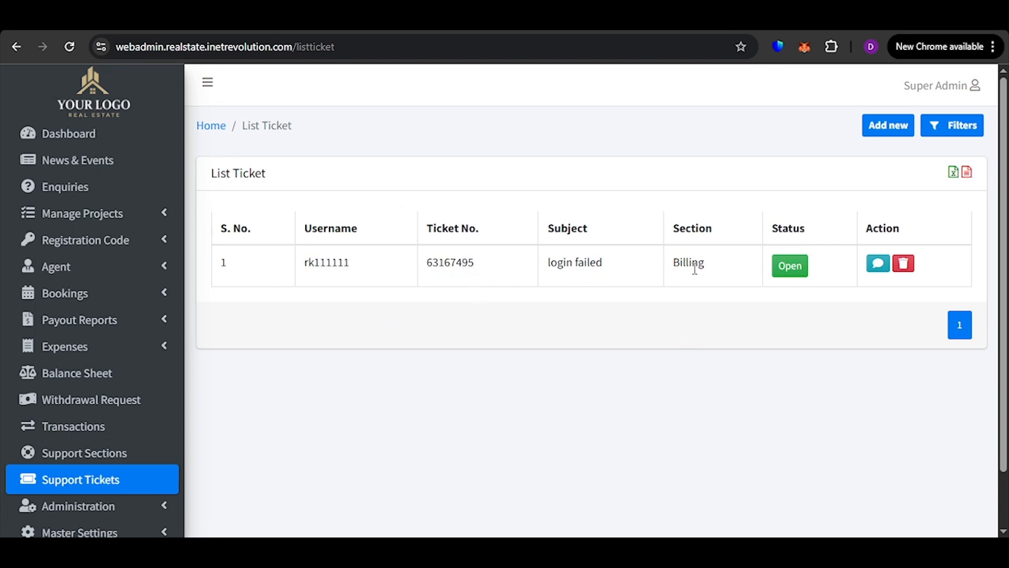
{"action": "double_click", "coordinate": [692, 264]}
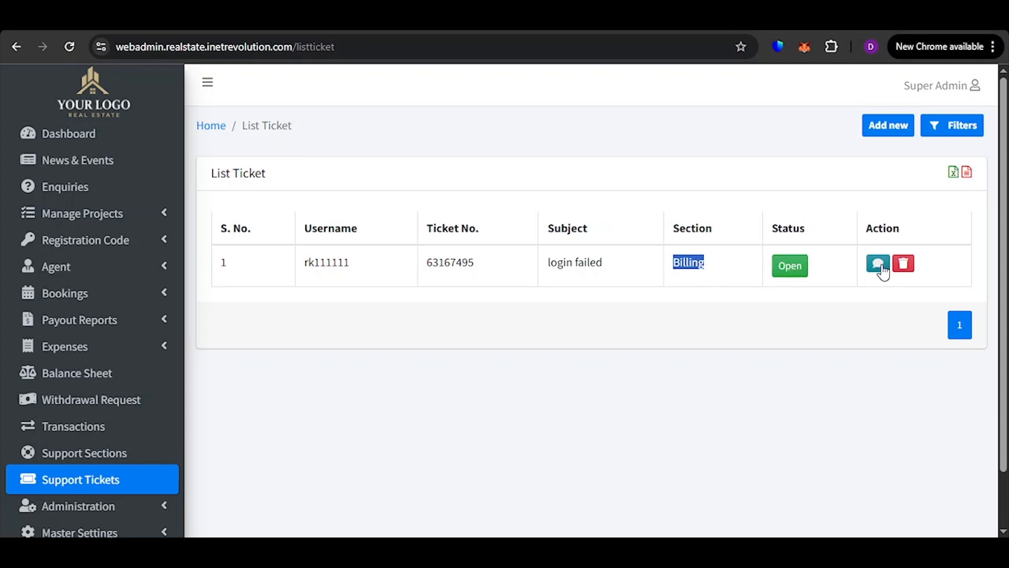
Open the support chat of the login failed ticket, set its section to Technical Support and its status to Closed
{"action": "left_click", "coordinate": [880, 269]}
{"action": "scroll", "coordinate": [414, 372], "scroll_direction": "down", "scroll_amount": 2}
{"action": "scroll", "coordinate": [536, 295], "scroll_direction": "up", "scroll_amount": 2}
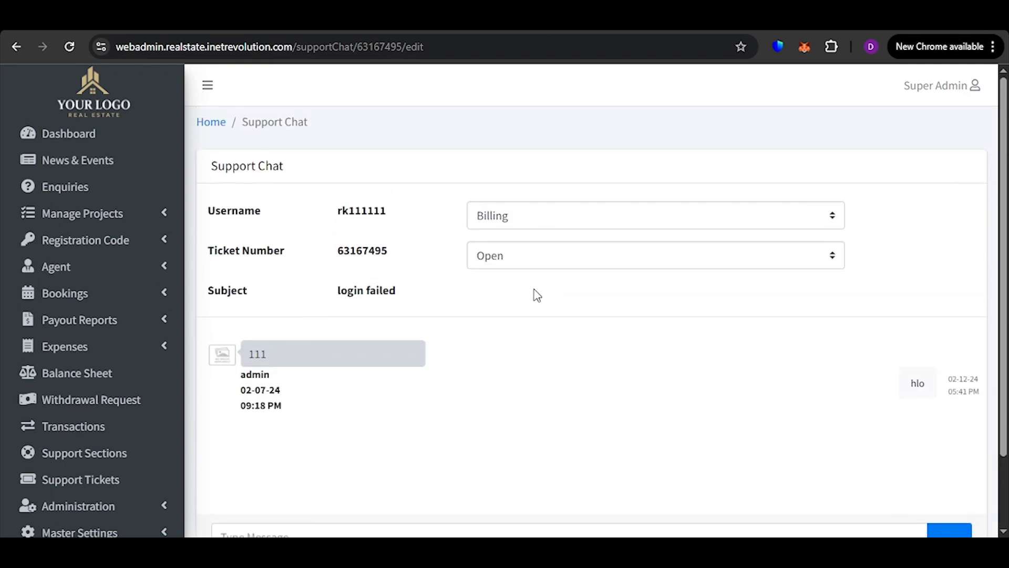
{"action": "left_click", "coordinate": [541, 253]}
{"action": "left_click", "coordinate": [542, 288]}
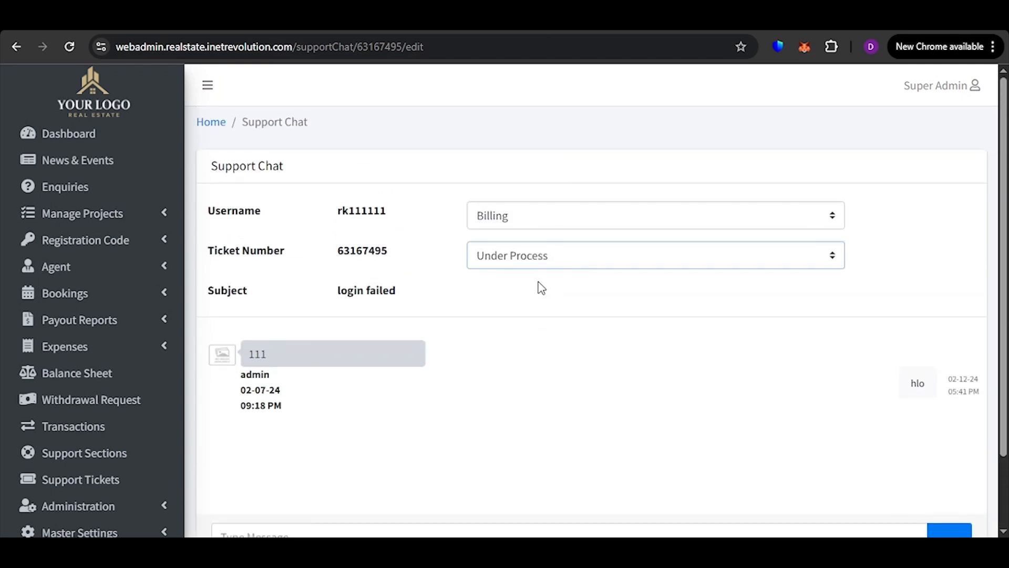
{"action": "left_click", "coordinate": [532, 216]}
{"action": "left_click", "coordinate": [544, 260]}
{"action": "left_click", "coordinate": [550, 229]}
{"action": "left_click", "coordinate": [536, 293]}
{"action": "scroll", "coordinate": [873, 271], "scroll_direction": "down", "scroll_amount": 2}
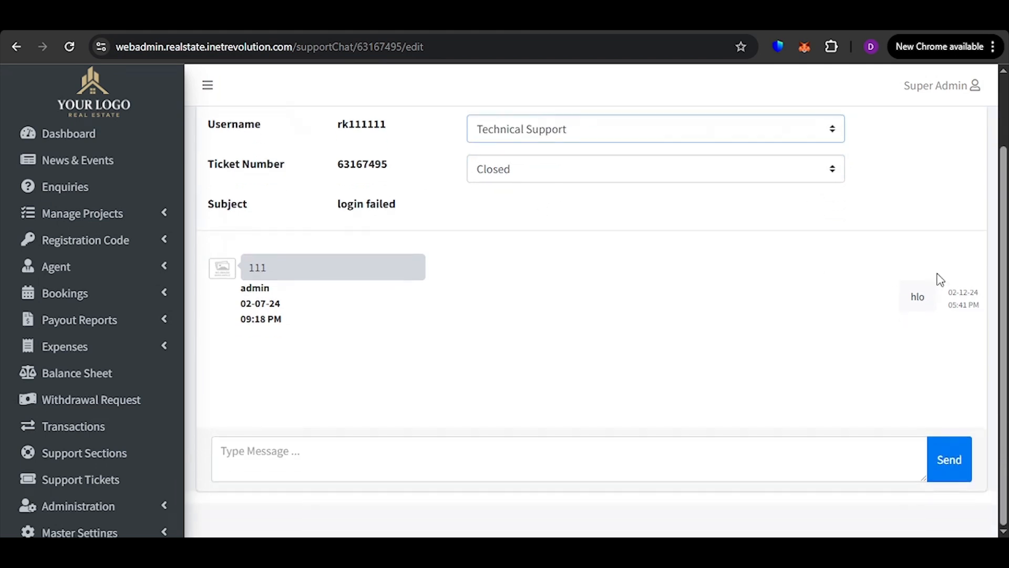
Send the reply "what happen" in the login failed ticket's support chat and check the posted message
{"action": "left_click", "coordinate": [380, 446]}
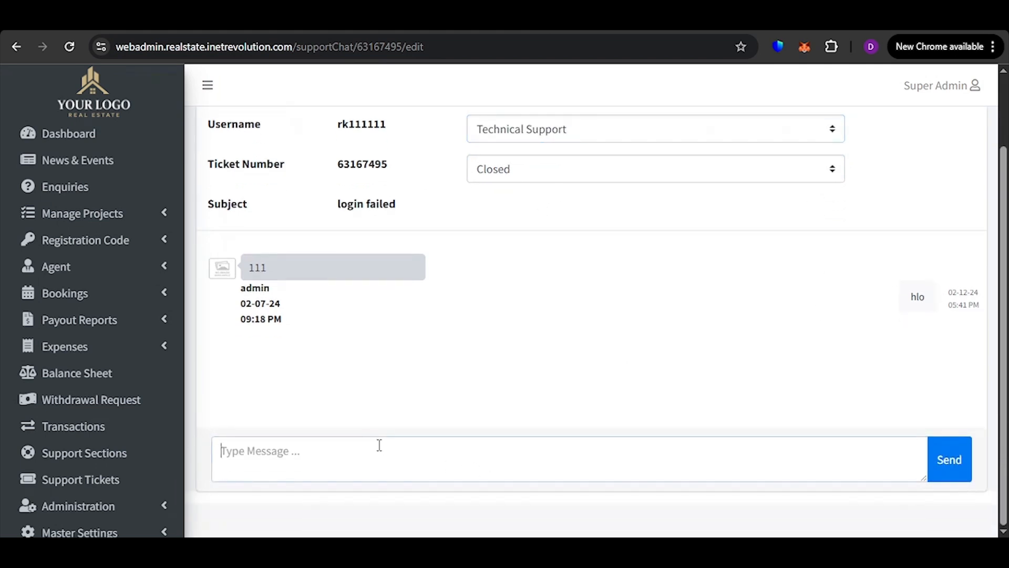
{"action": "type", "text": "what happen"}
{"action": "left_click", "coordinate": [960, 469]}
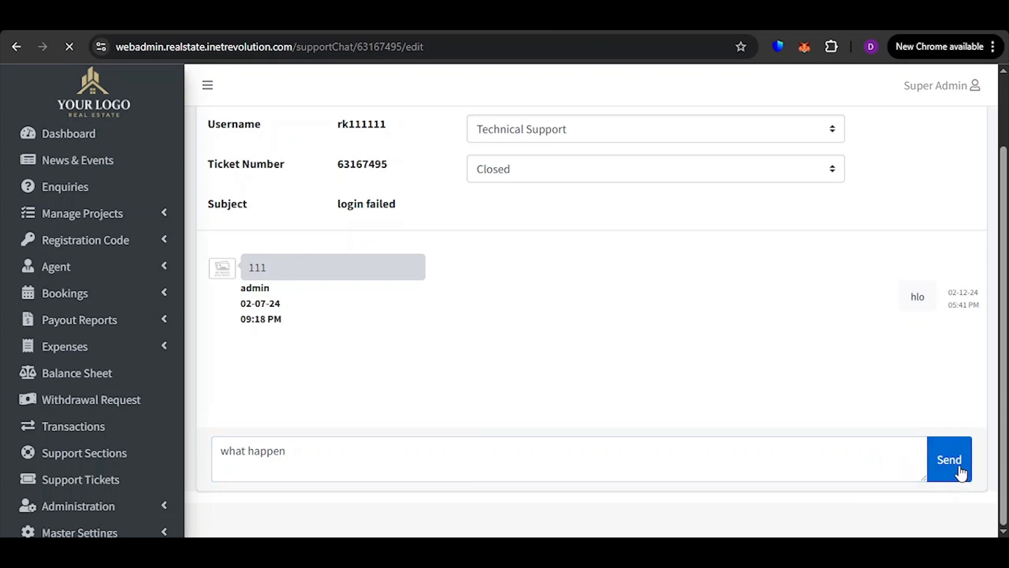
{"action": "scroll", "coordinate": [928, 455], "scroll_direction": "down", "scroll_amount": 3}
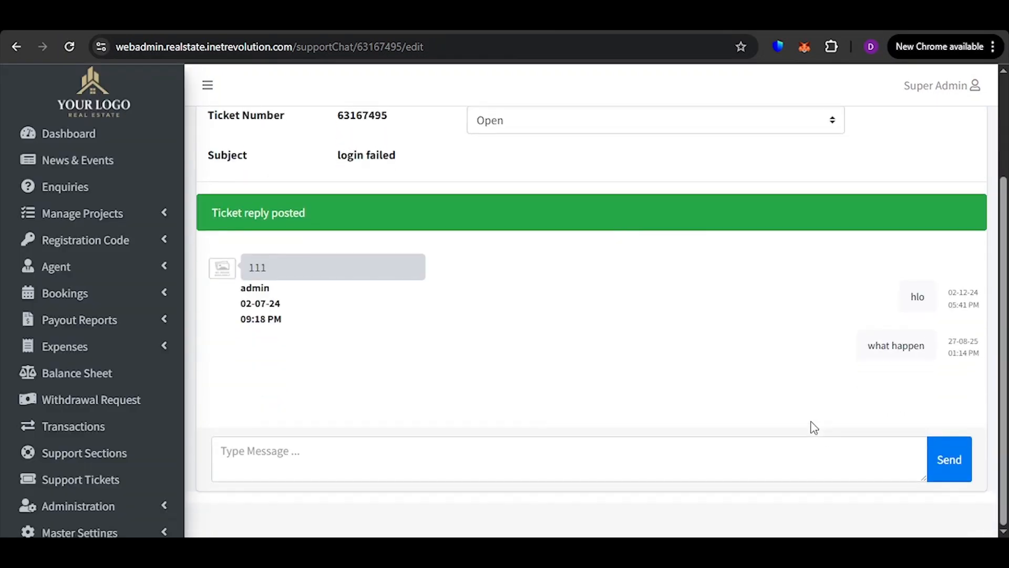
{"action": "scroll", "coordinate": [818, 383], "scroll_direction": "up", "scroll_amount": 3}
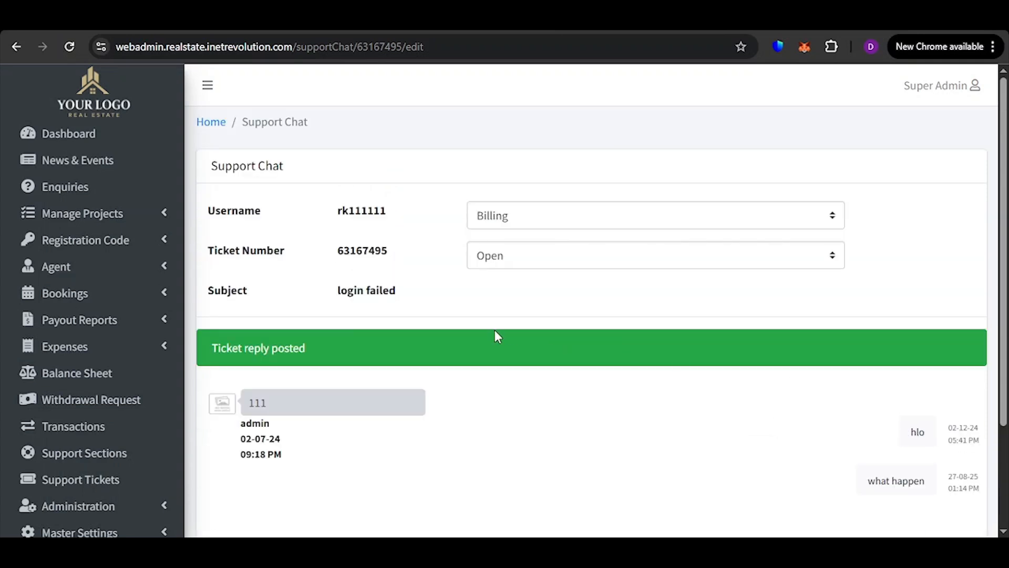
Start a new support ticket, enter the member's username and set the subject to "correction details"
{"action": "scroll", "coordinate": [117, 494], "scroll_direction": "down", "scroll_amount": 3}
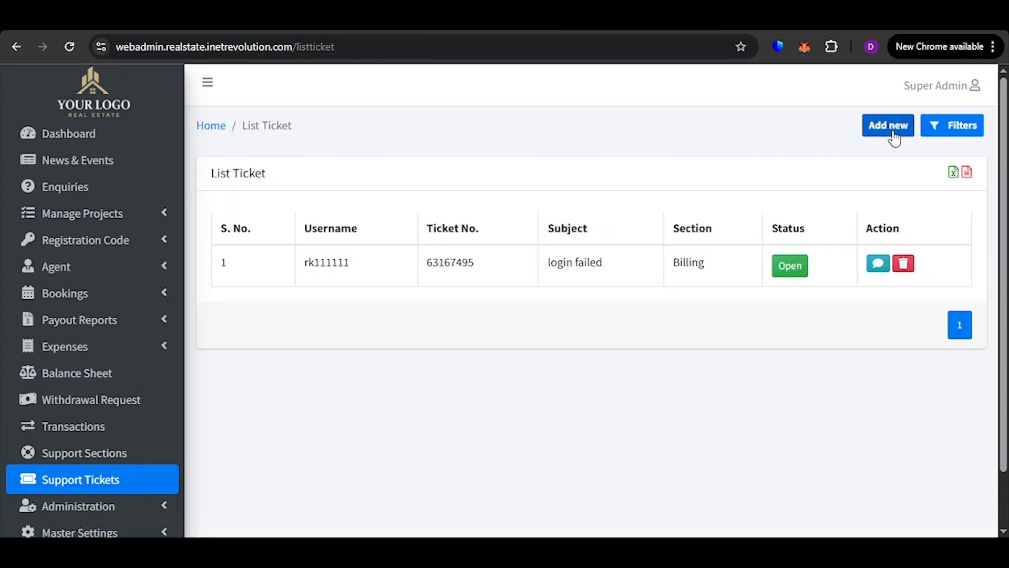
{"action": "left_click", "coordinate": [894, 136]}
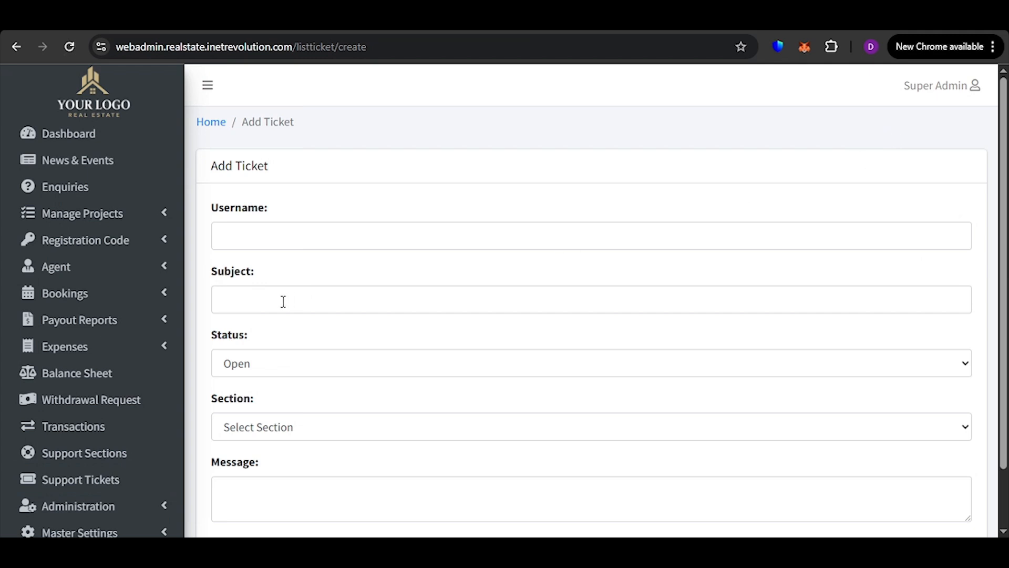
{"action": "left_click", "coordinate": [287, 243]}
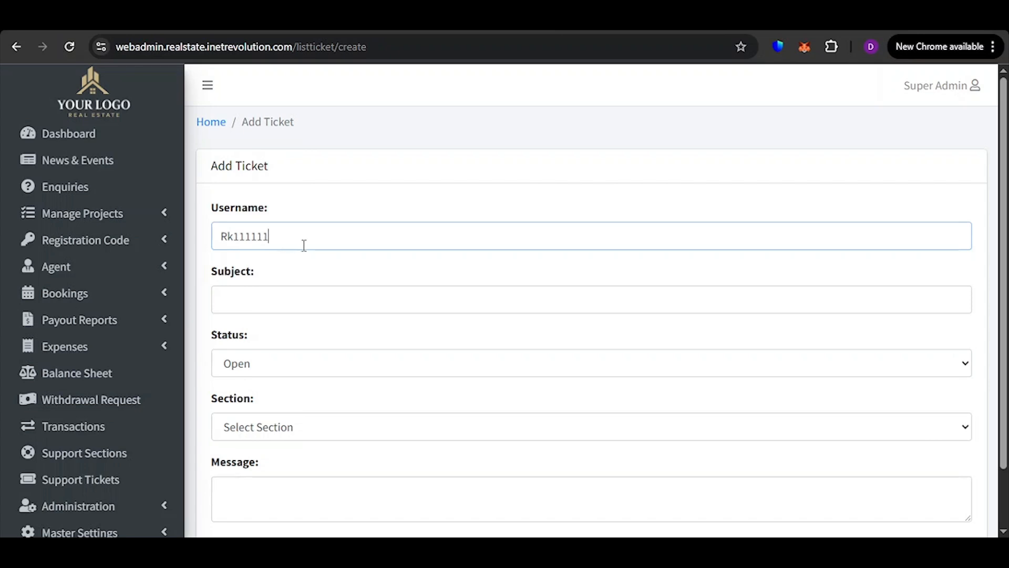
{"action": "scroll", "coordinate": [258, 278], "scroll_direction": "down", "scroll_amount": 2}
{"action": "left_click", "coordinate": [284, 231]}
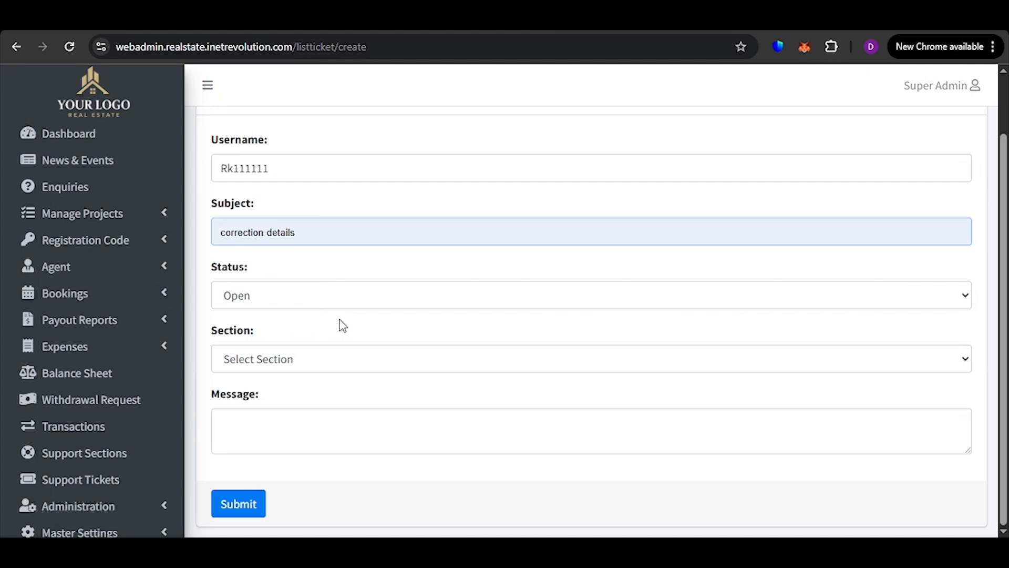
{"action": "left_click", "coordinate": [343, 326]}
Keep the ticket's status Open, assign it to the Technical Support section, fill in the message and submit it
{"action": "left_click", "coordinate": [280, 300]}
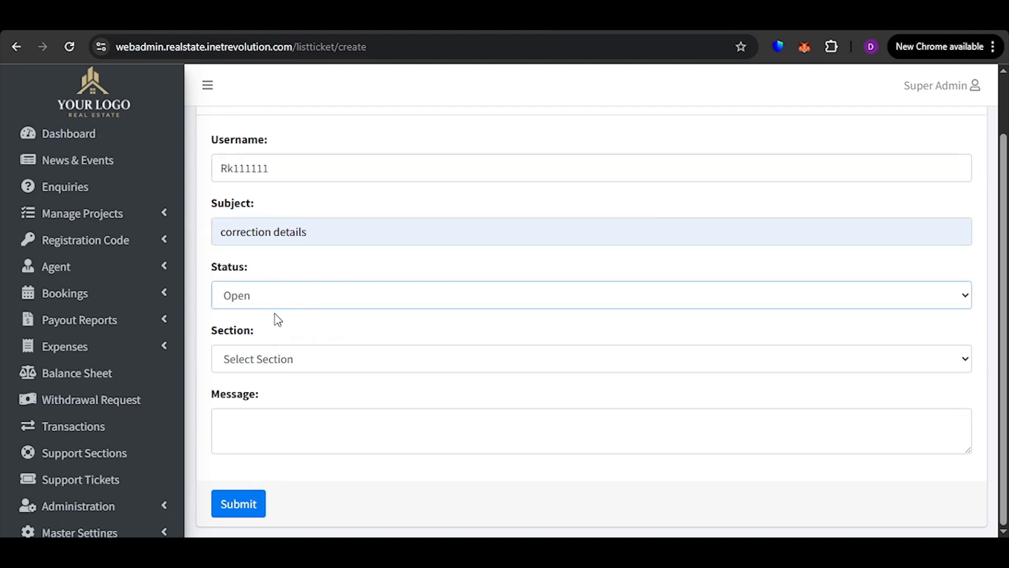
{"action": "left_click", "coordinate": [282, 338]}
{"action": "left_click", "coordinate": [287, 367]}
{"action": "left_click", "coordinate": [317, 453]}
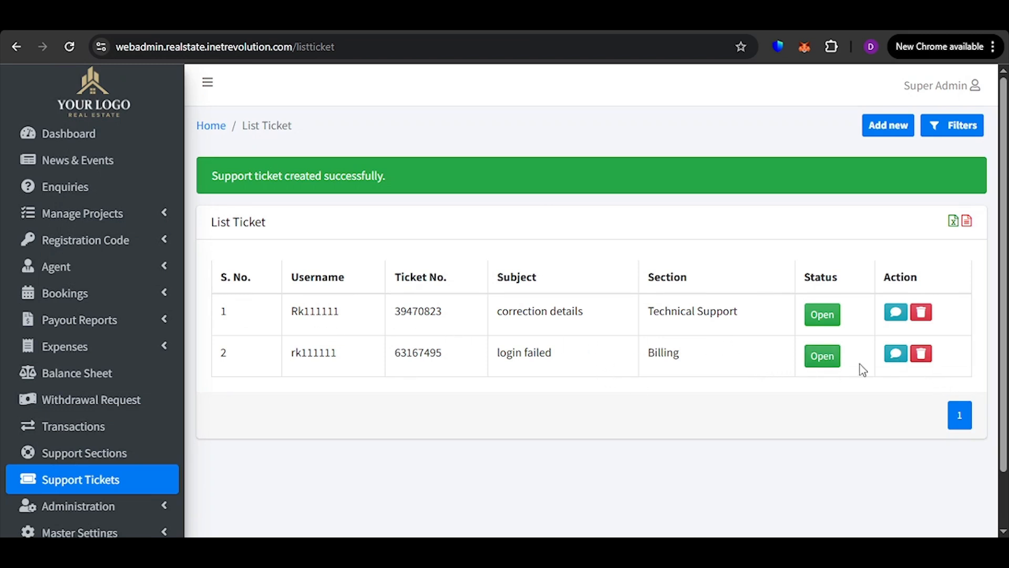
Review the support ticket list's subjects, sections, statuses and the chat and delete actions
{"action": "scroll", "coordinate": [922, 322], "scroll_direction": "down", "scroll_amount": 2}
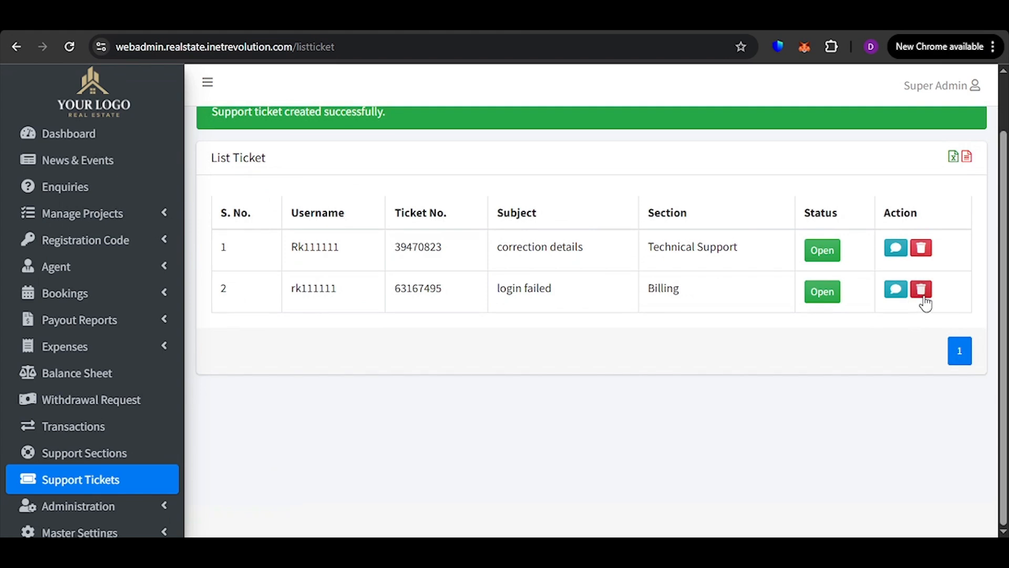
{"action": "scroll", "coordinate": [613, 395], "scroll_direction": "up", "scroll_amount": 2}
{"action": "scroll", "coordinate": [631, 347], "scroll_direction": "down", "scroll_amount": 1}
{"action": "scroll", "coordinate": [886, 339], "scroll_direction": "up", "scroll_amount": 1}
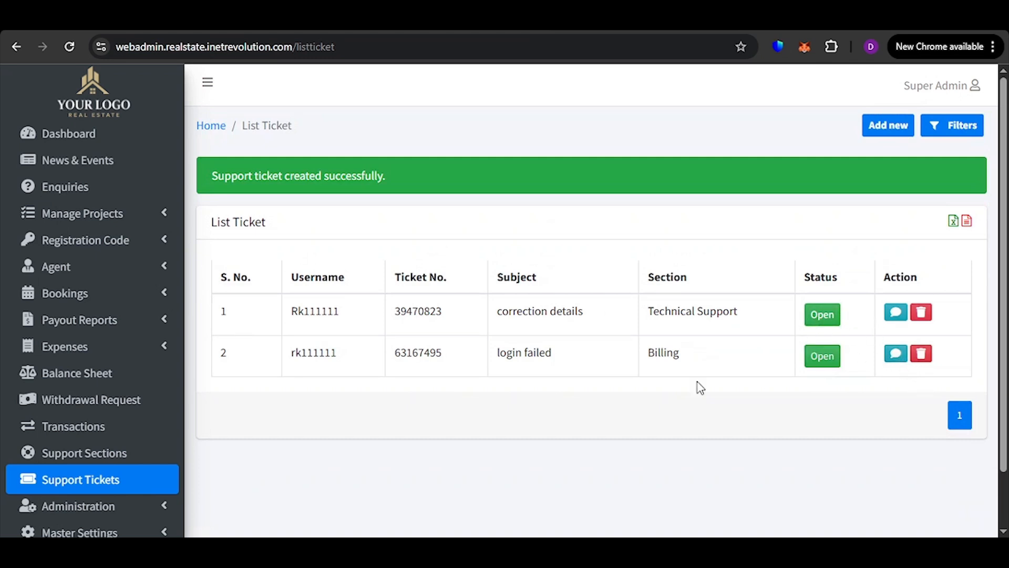
{"action": "scroll", "coordinate": [696, 388], "scroll_direction": "down", "scroll_amount": 2}
{"action": "scroll", "coordinate": [26, 450], "scroll_direction": "down", "scroll_amount": 1}
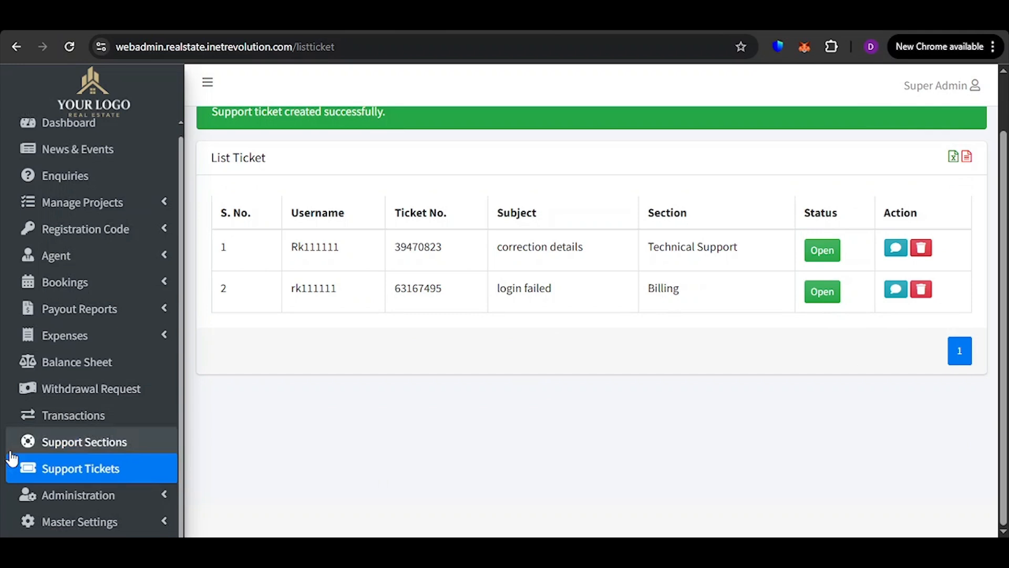
Open the admin users under Administration and start a new user with the Office Incharge role
{"action": "left_click", "coordinate": [133, 493]}
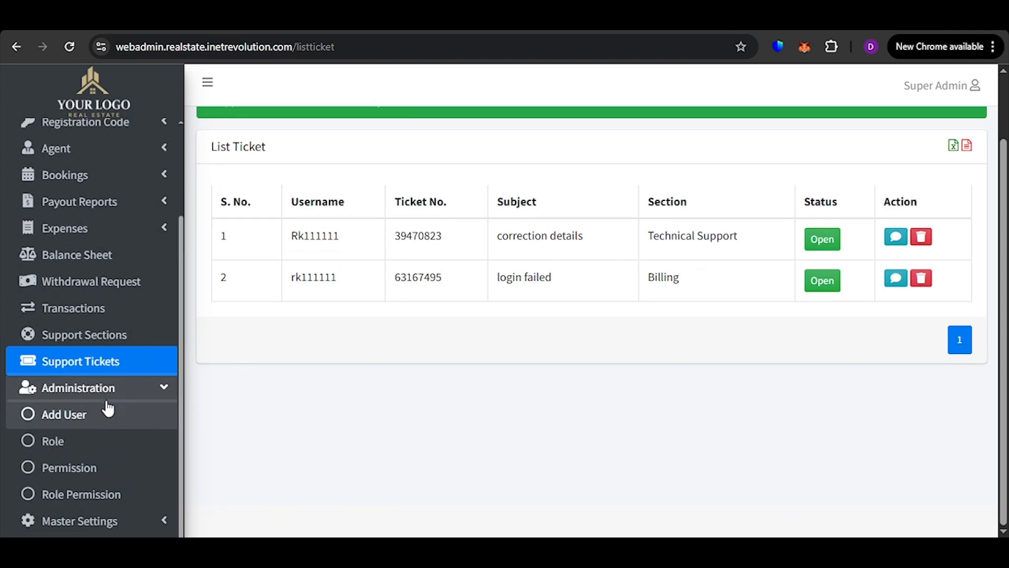
{"action": "left_click", "coordinate": [102, 420]}
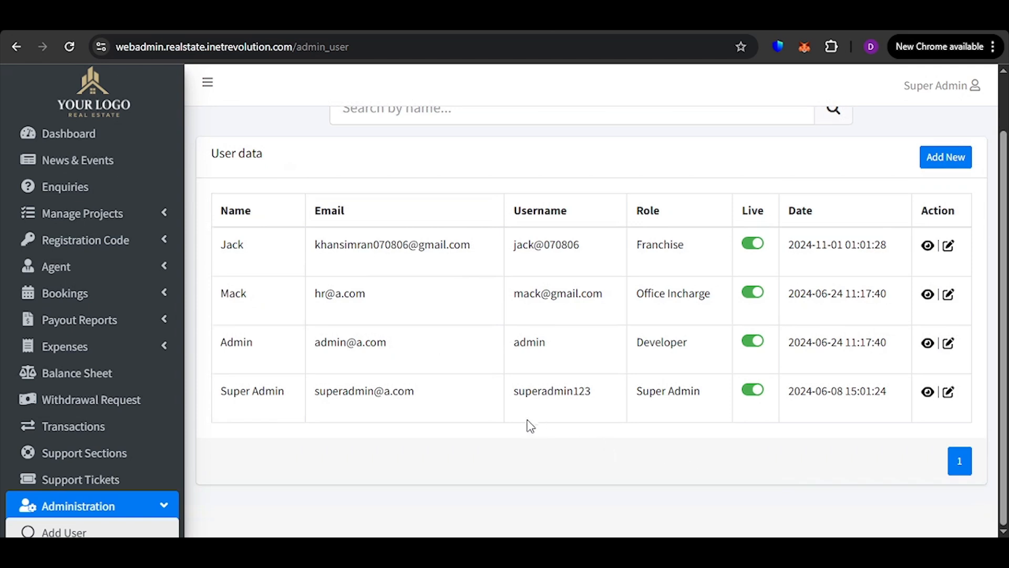
{"action": "left_click", "coordinate": [940, 156]}
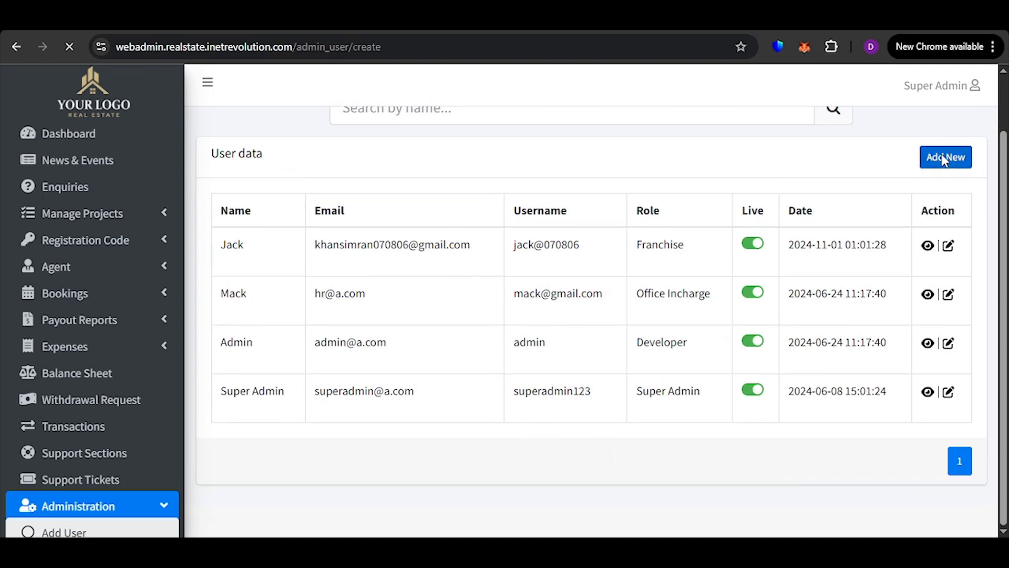
{"action": "left_click", "coordinate": [437, 243]}
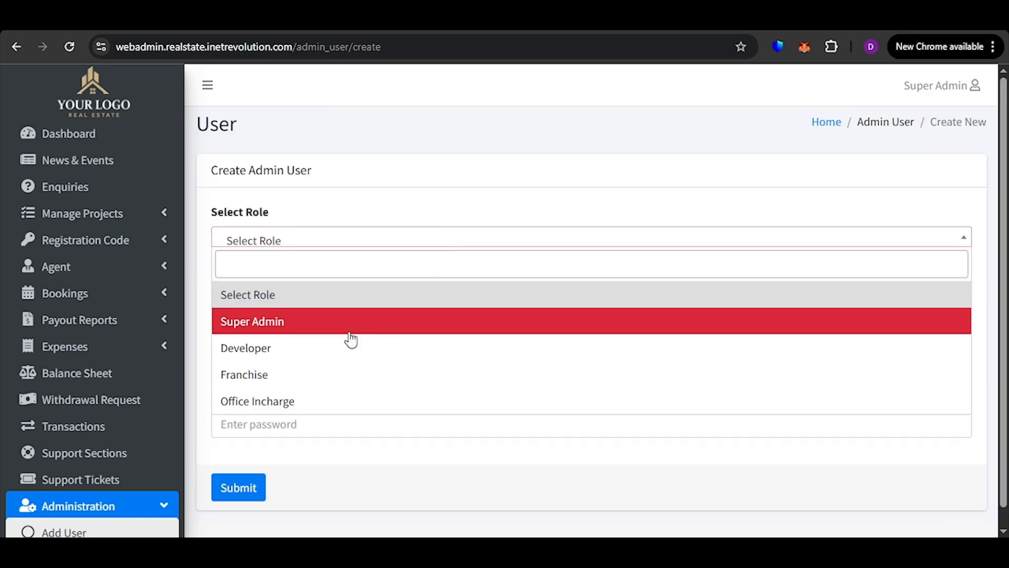
{"action": "left_click", "coordinate": [347, 405]}
Enter the name and email address of the new admin user
{"action": "left_click", "coordinate": [322, 305]}
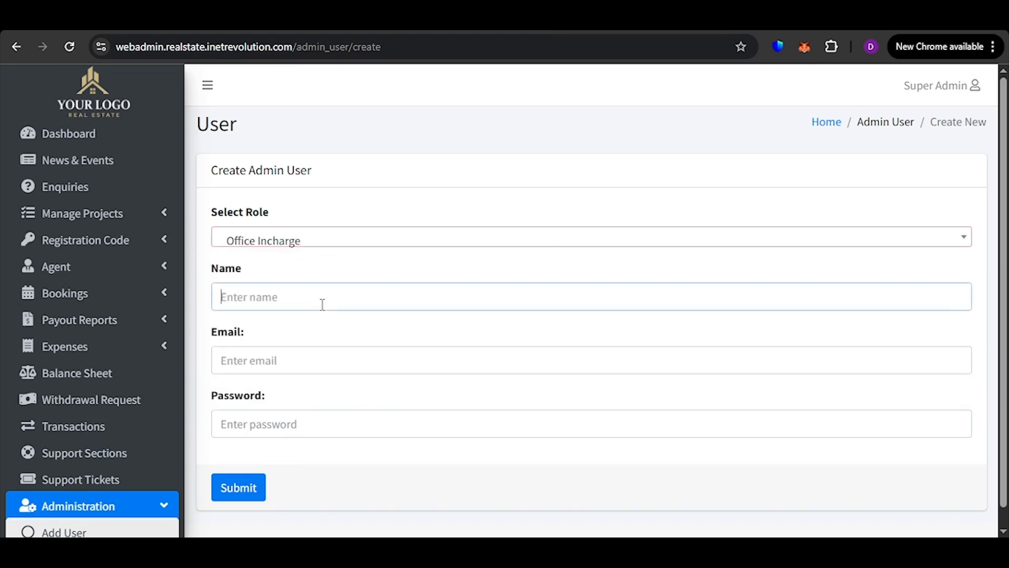
{"action": "type", "text": "Tushar"}
{"action": "scroll", "coordinate": [339, 318], "scroll_direction": "down", "scroll_amount": 1}
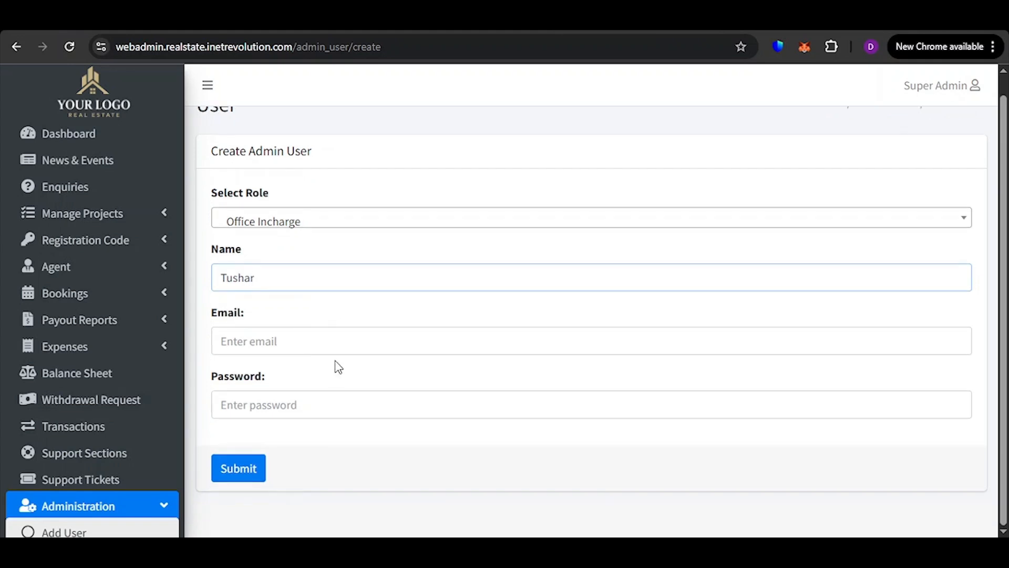
{"action": "left_click", "coordinate": [351, 351]}
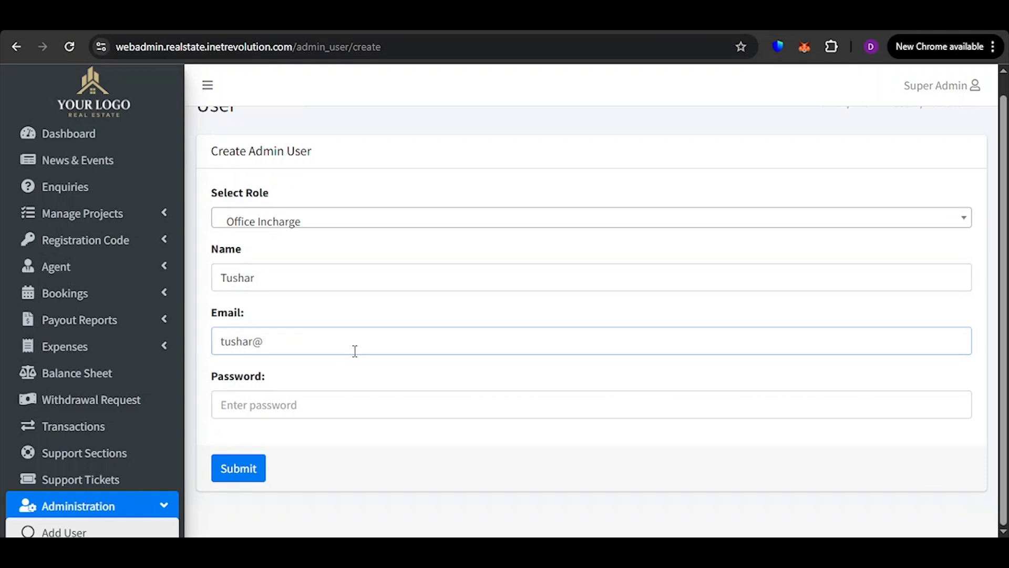
Enter the account password, submit the new admin user and check the entry in the user list
{"action": "left_click", "coordinate": [360, 401]}
{"action": "type", "text": "••••••"}
{"action": "left_click", "coordinate": [239, 467]}
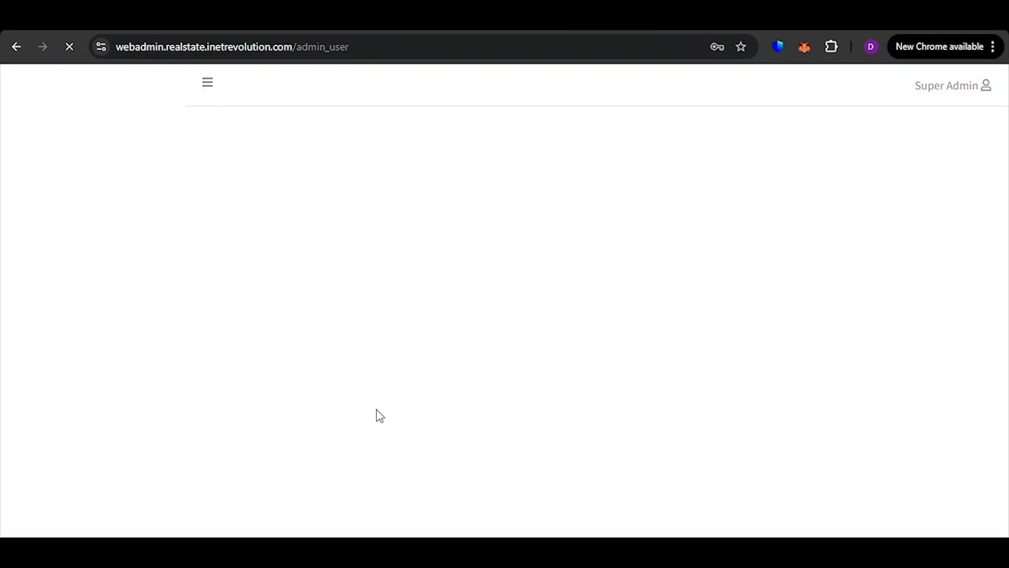
{"action": "scroll", "coordinate": [384, 371], "scroll_direction": "down", "scroll_amount": 2}
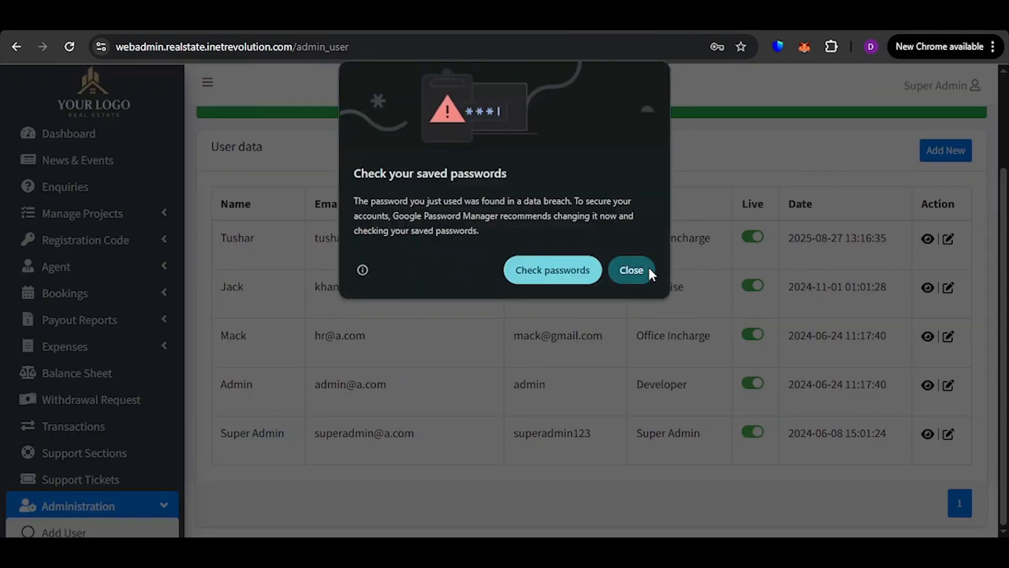
{"action": "left_click", "coordinate": [652, 269]}
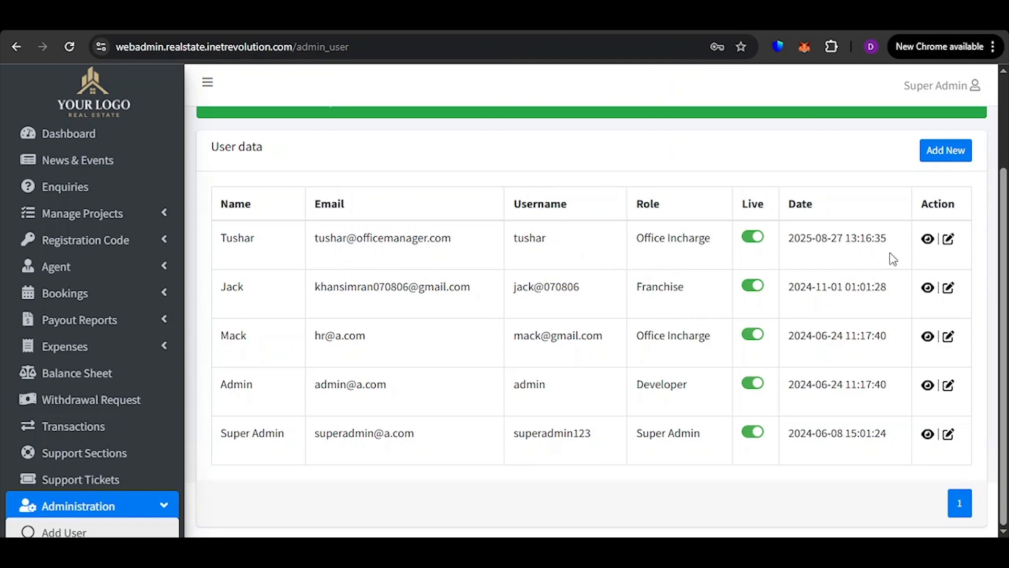
Open the admin role list and create a new role named Accountant
{"action": "scroll", "coordinate": [92, 463], "scroll_direction": "down", "scroll_amount": 3}
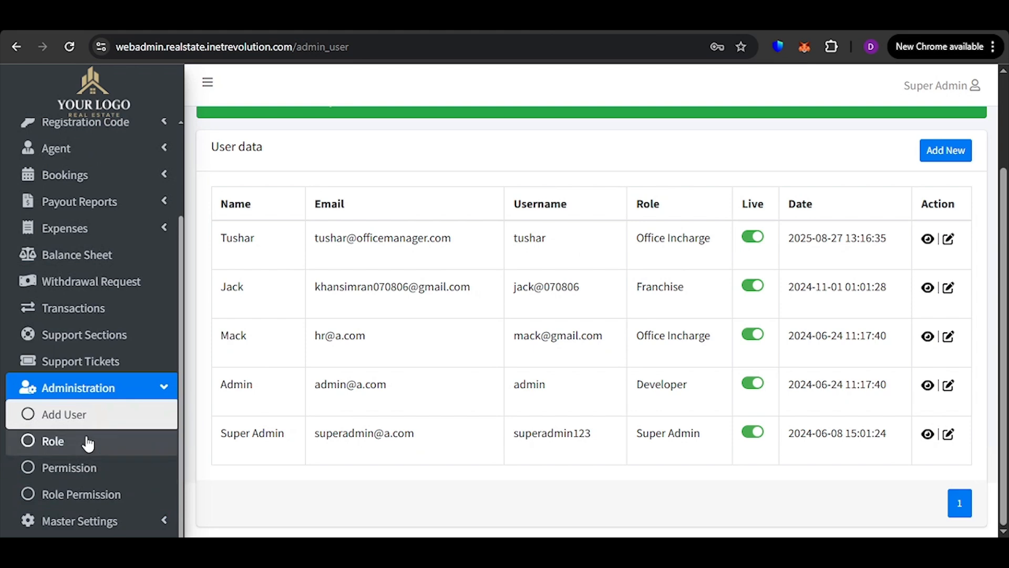
{"action": "left_click", "coordinate": [85, 443]}
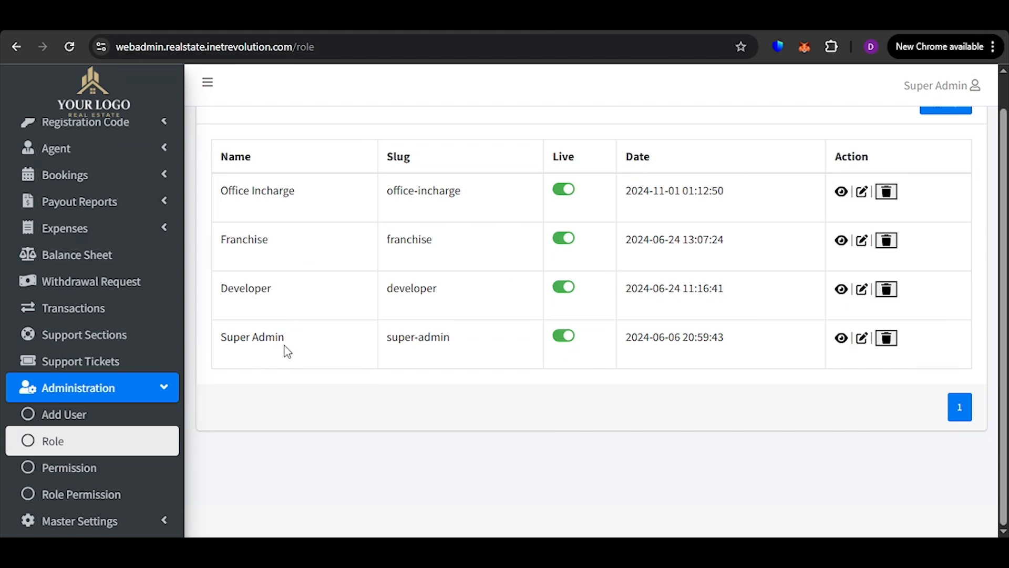
{"action": "scroll", "coordinate": [489, 247], "scroll_direction": "up", "scroll_amount": 1}
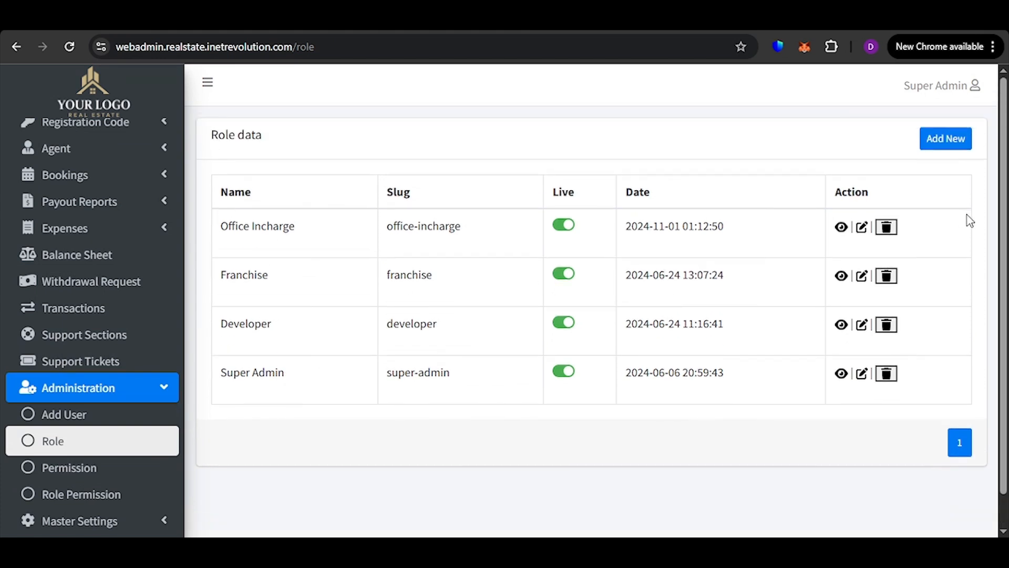
{"action": "left_click", "coordinate": [941, 148]}
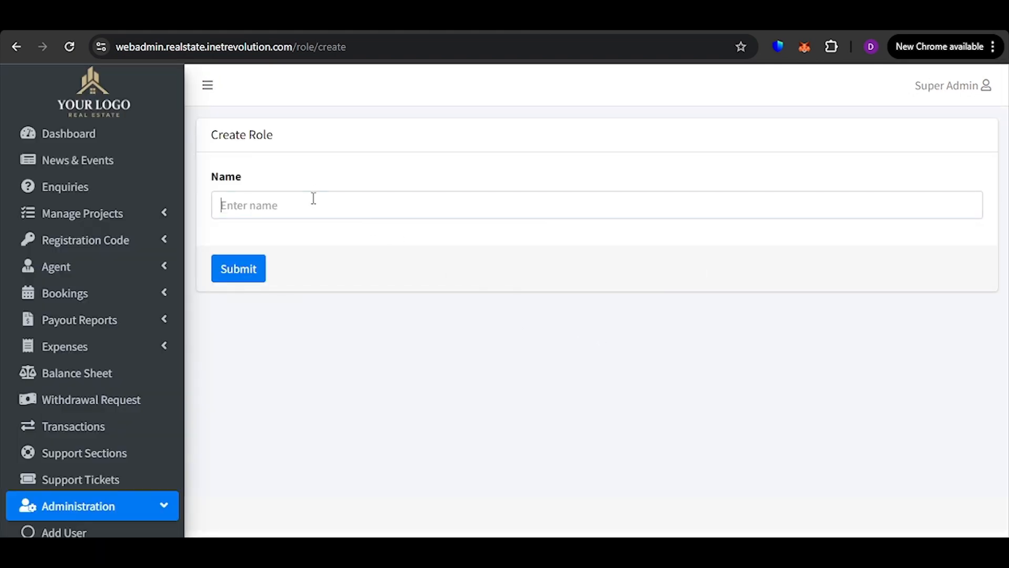
{"action": "left_click", "coordinate": [314, 198]}
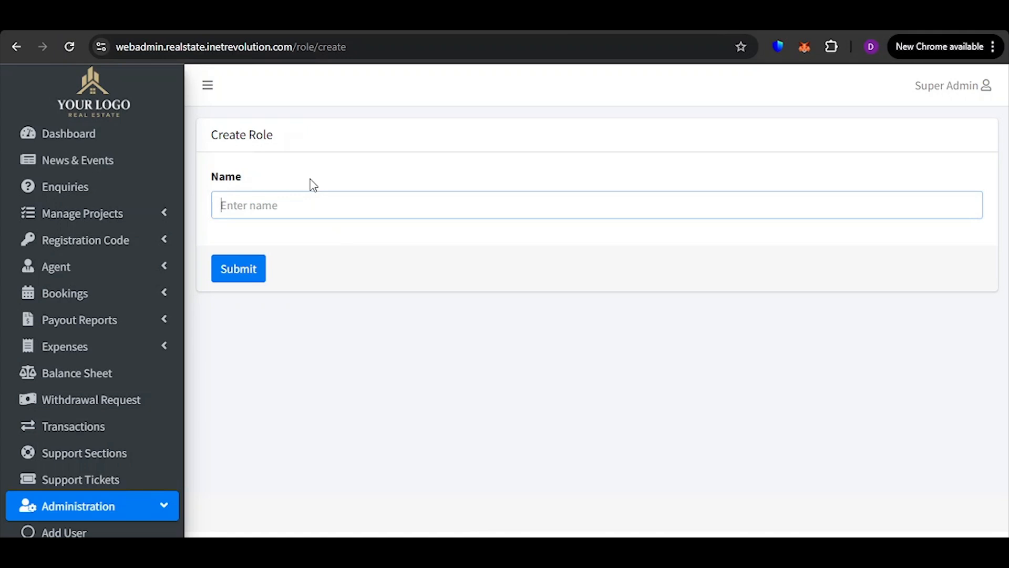
{"action": "type", "text": "Accountant"}
{"action": "left_click", "coordinate": [237, 269]}
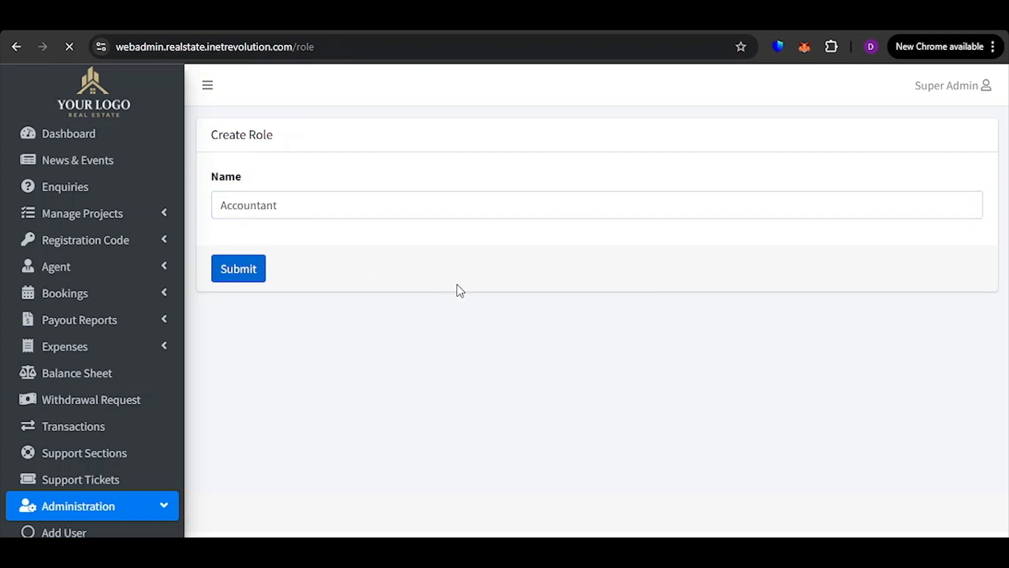
{"action": "scroll", "coordinate": [578, 281], "scroll_direction": "down", "scroll_amount": 1}
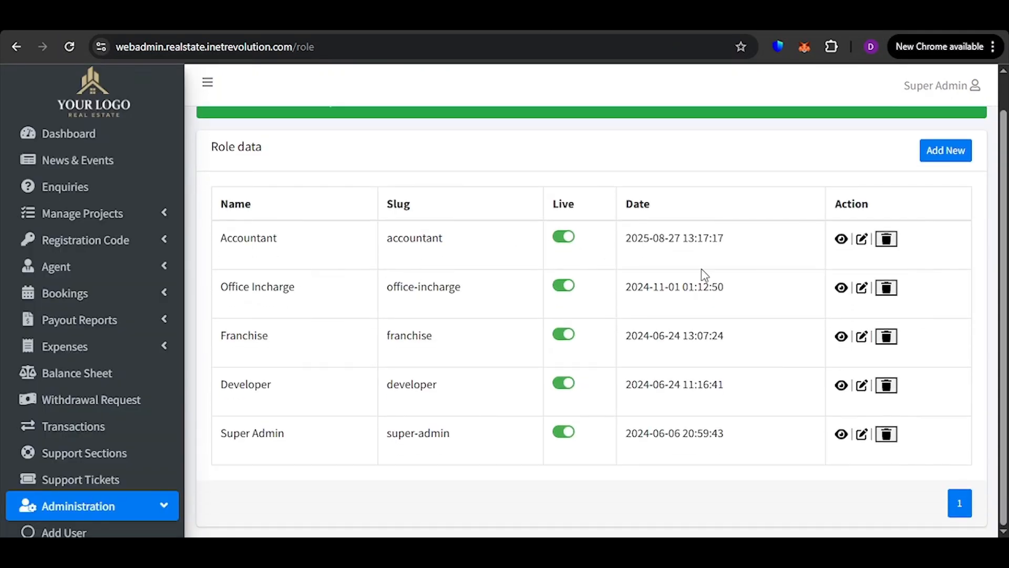
Open a new admin user form, choose the Accountant role and view the empty name, email and password fields
{"action": "scroll", "coordinate": [131, 400], "scroll_direction": "down", "scroll_amount": 3}
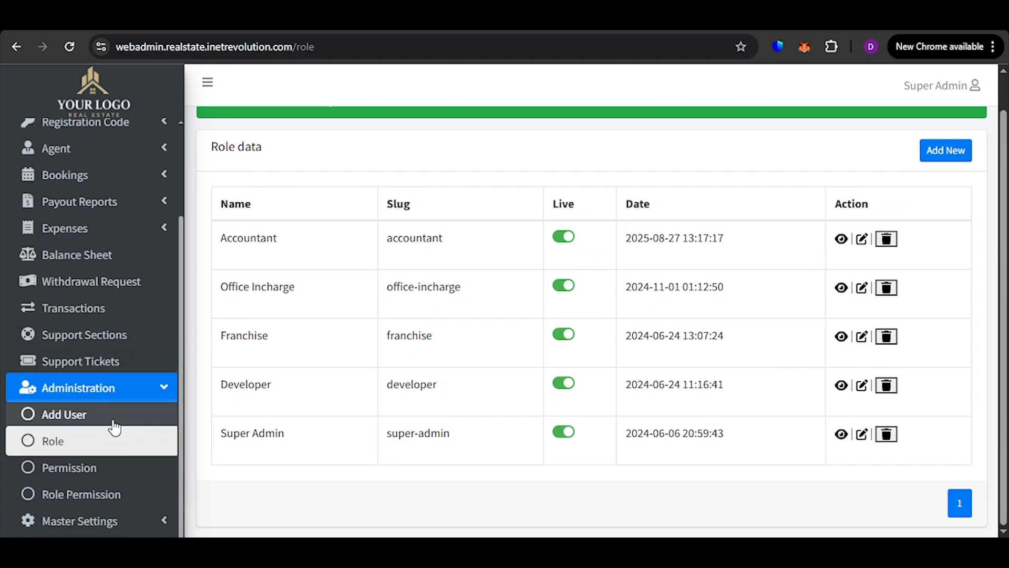
{"action": "left_click", "coordinate": [118, 418]}
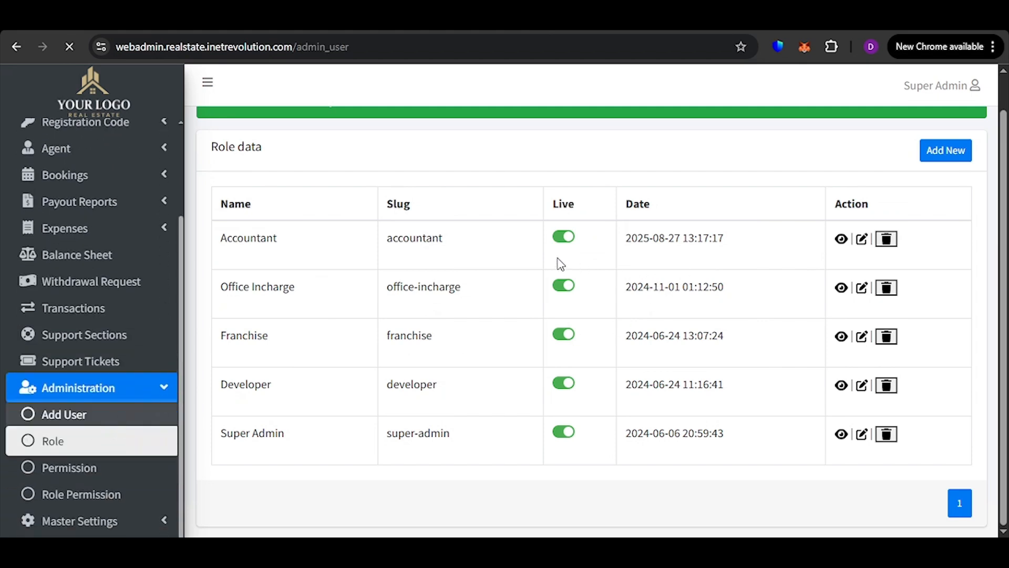
{"action": "scroll", "coordinate": [416, 245], "scroll_direction": "down", "scroll_amount": 2}
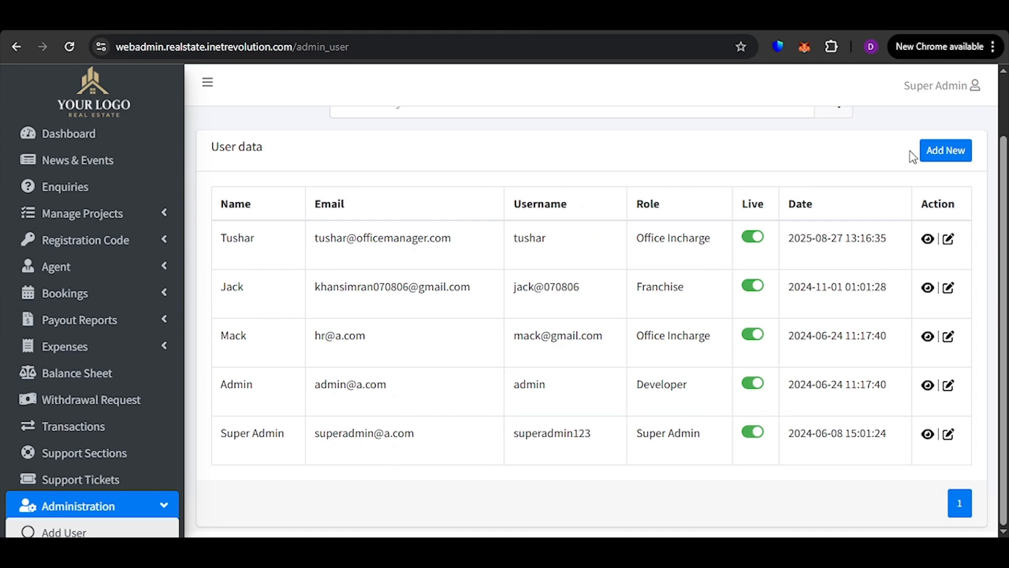
{"action": "left_click", "coordinate": [941, 153]}
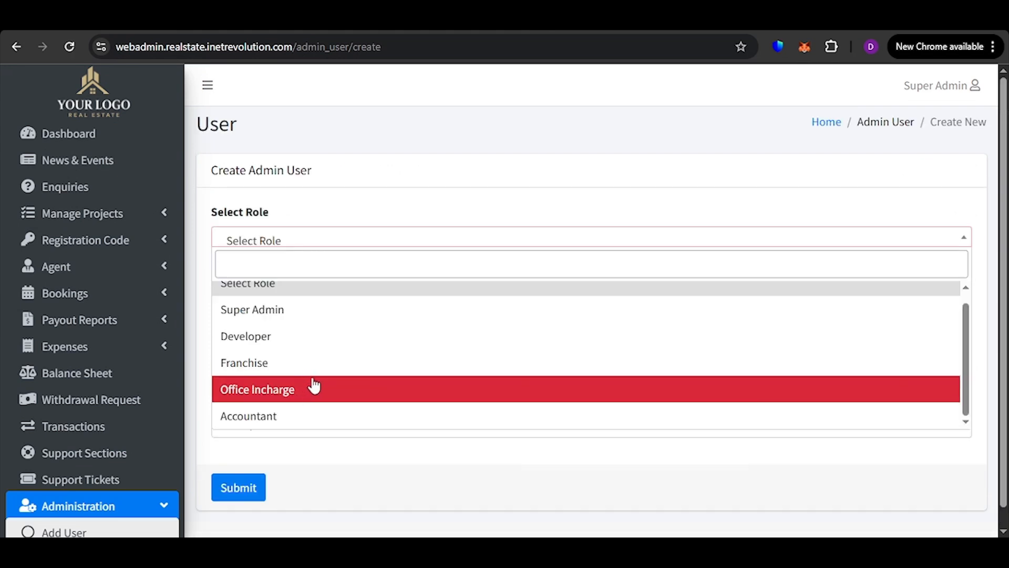
{"action": "left_click", "coordinate": [291, 415]}
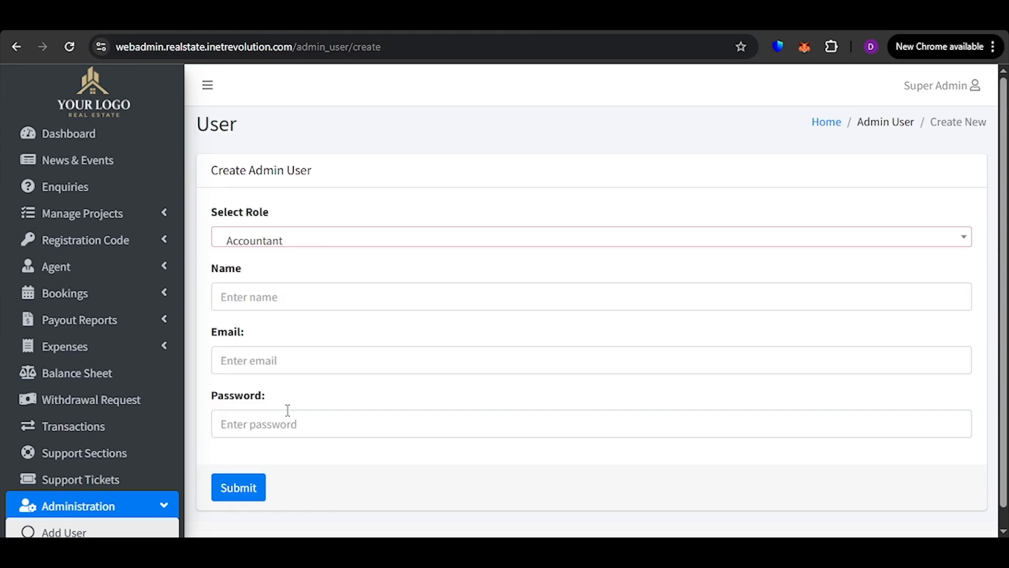
{"action": "left_click", "coordinate": [305, 277]}
{"action": "left_click", "coordinate": [245, 392]}
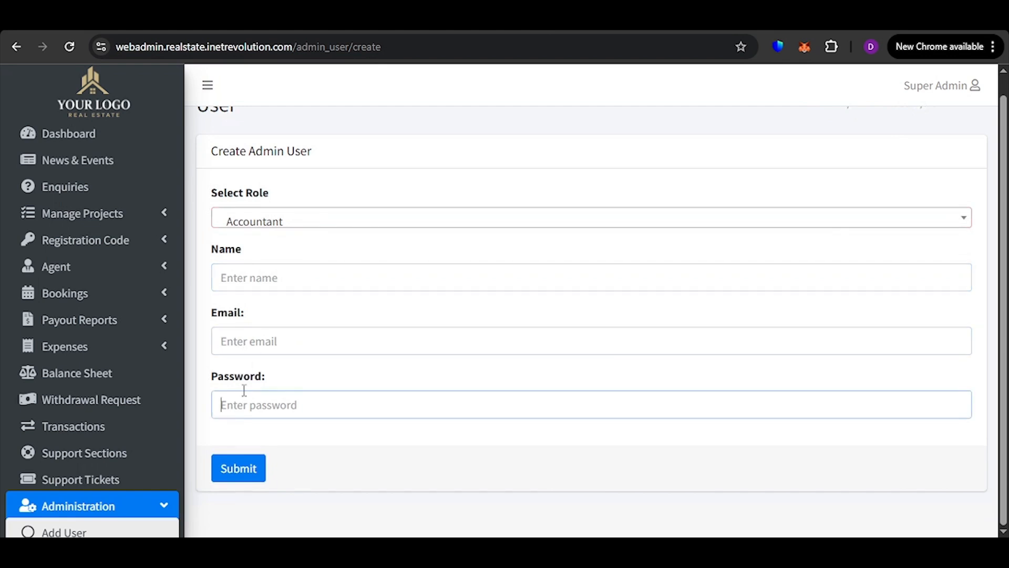
{"action": "scroll", "coordinate": [63, 400], "scroll_direction": "down", "scroll_amount": 3}
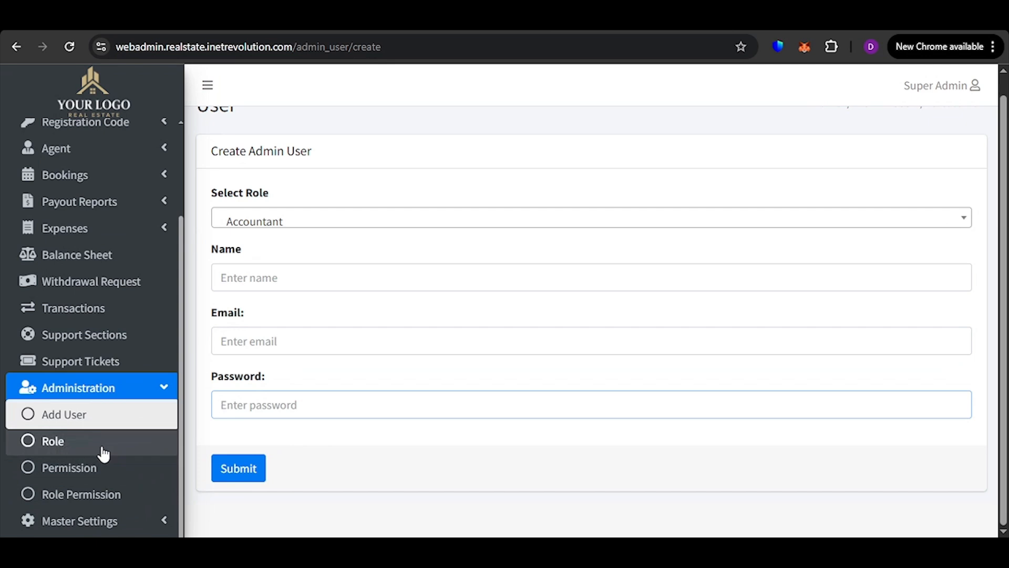
Open the permission list and examine the permissions' names, slugs, live switches, dates and available actions
{"action": "left_click", "coordinate": [110, 466]}
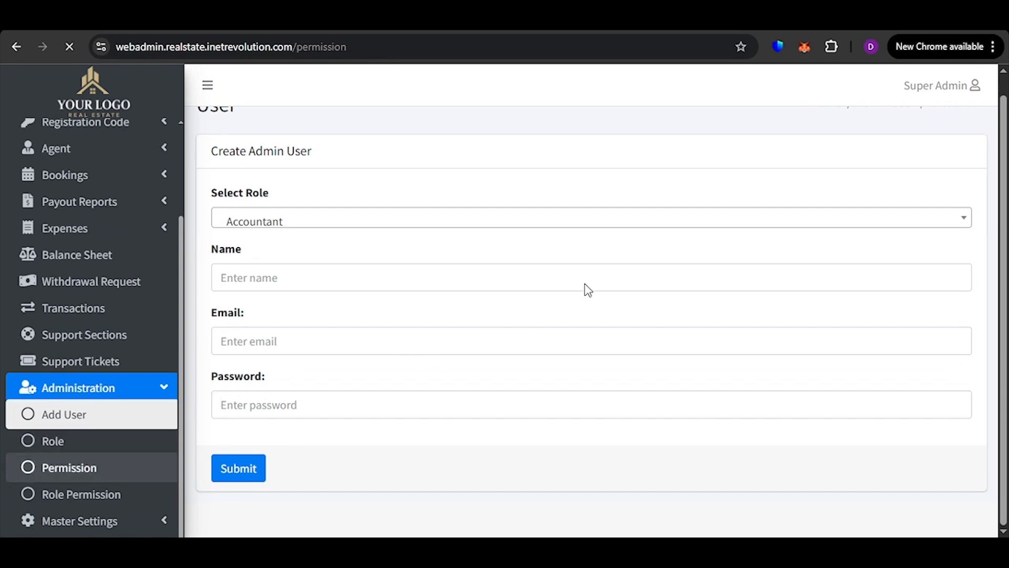
{"action": "scroll", "coordinate": [694, 322], "scroll_direction": "down", "scroll_amount": 4}
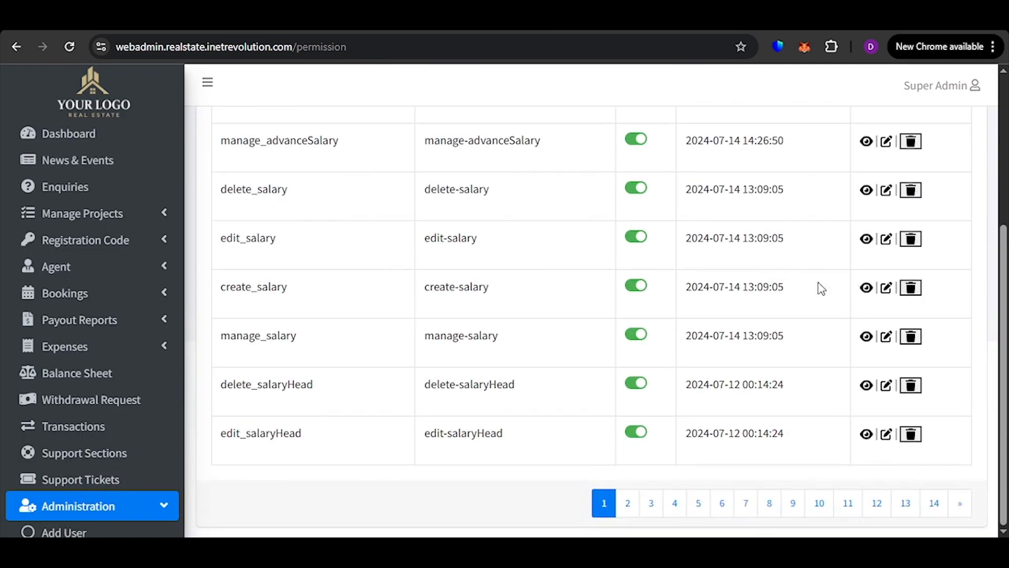
{"action": "scroll", "coordinate": [526, 283], "scroll_direction": "up", "scroll_amount": 5}
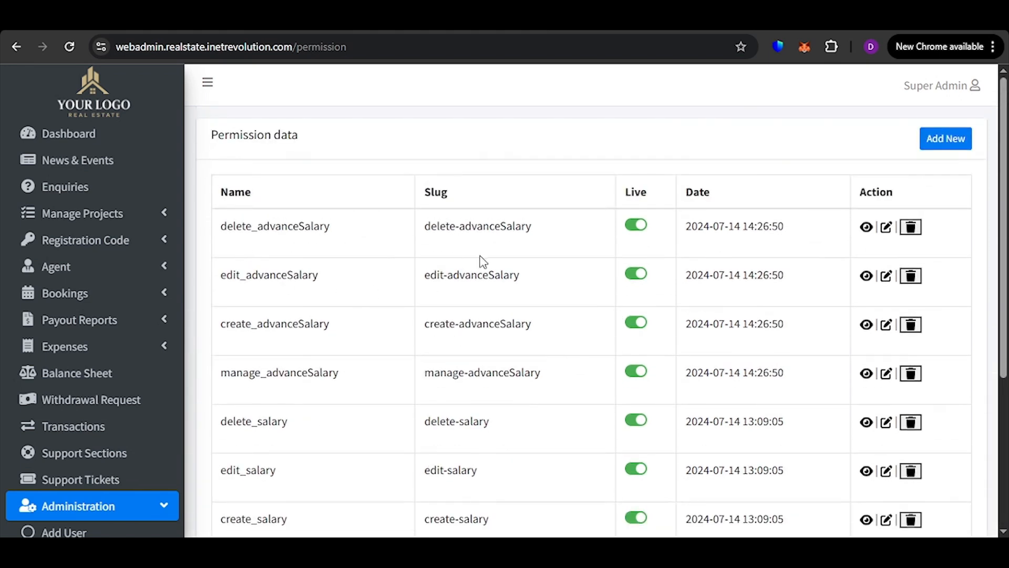
{"action": "scroll", "coordinate": [656, 259], "scroll_direction": "down", "scroll_amount": 5}
{"action": "scroll", "coordinate": [856, 304], "scroll_direction": "up", "scroll_amount": 5}
{"action": "scroll", "coordinate": [855, 304], "scroll_direction": "down", "scroll_amount": 3}
{"action": "scroll", "coordinate": [818, 347], "scroll_direction": "down", "scroll_amount": 1}
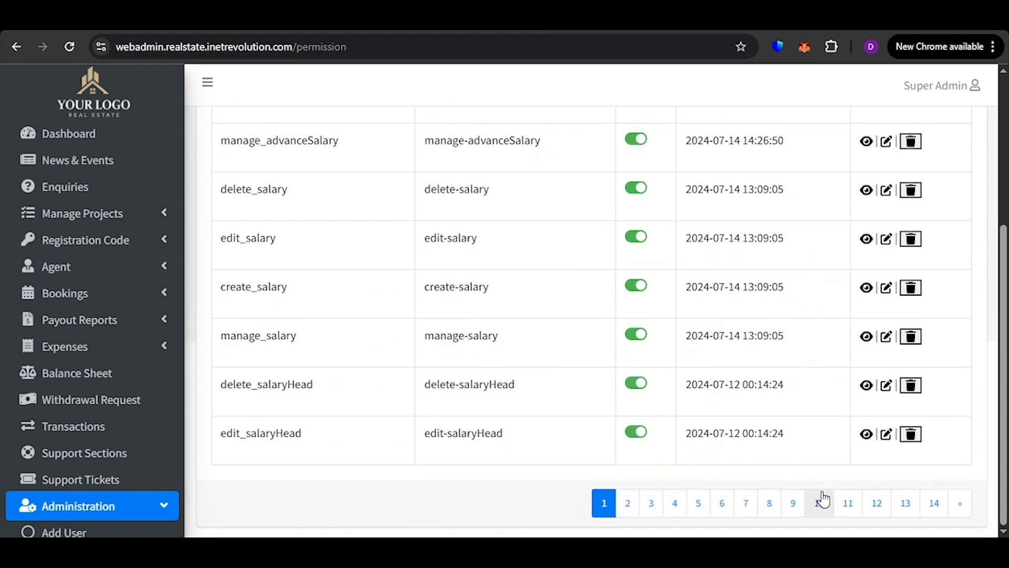
{"action": "scroll", "coordinate": [72, 400], "scroll_direction": "down", "scroll_amount": 2}
{"action": "scroll", "coordinate": [507, 341], "scroll_direction": "up", "scroll_amount": 4}
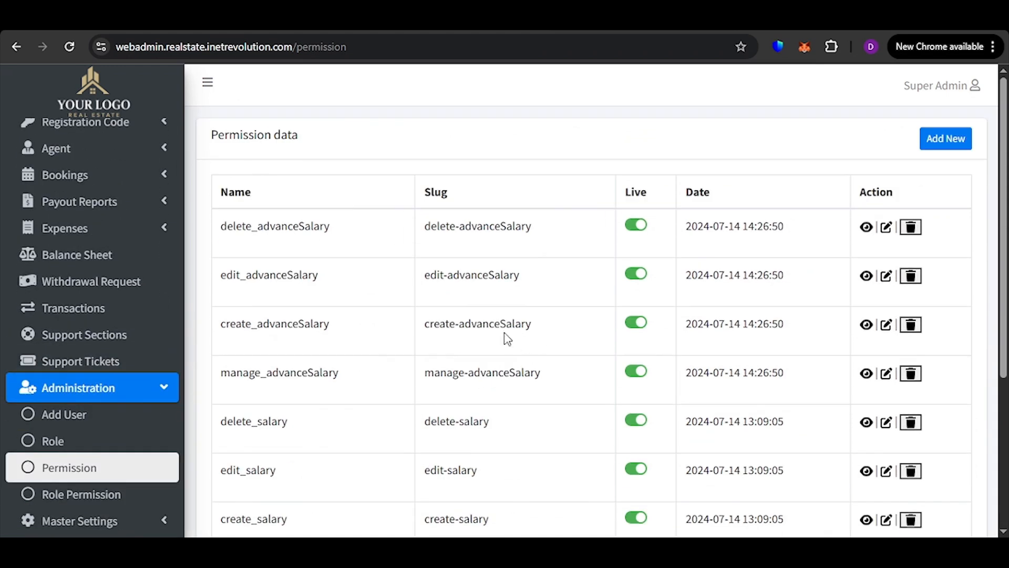
{"action": "scroll", "coordinate": [753, 252], "scroll_direction": "down", "scroll_amount": 5}
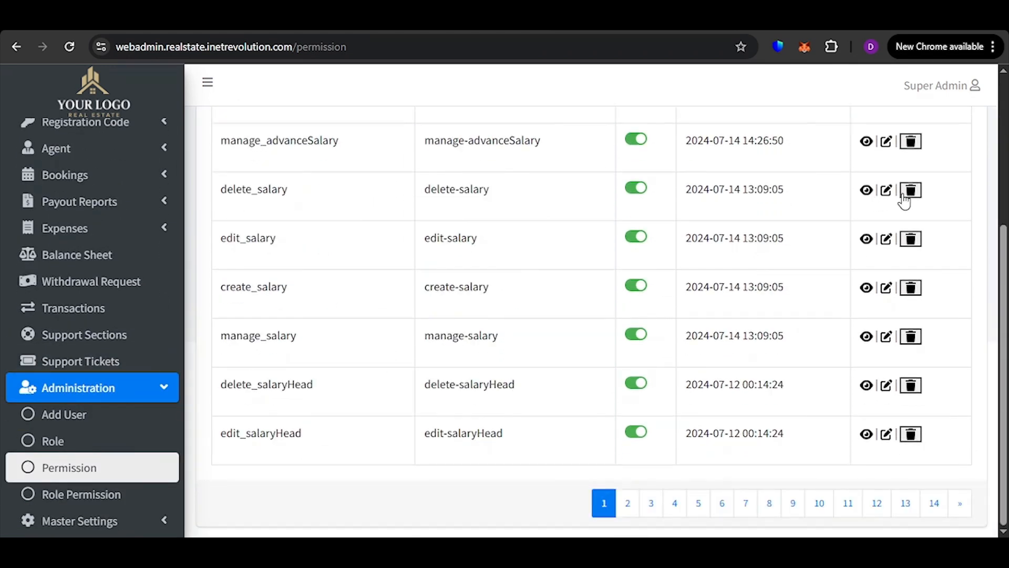
{"action": "scroll", "coordinate": [908, 200], "scroll_direction": "up", "scroll_amount": 5}
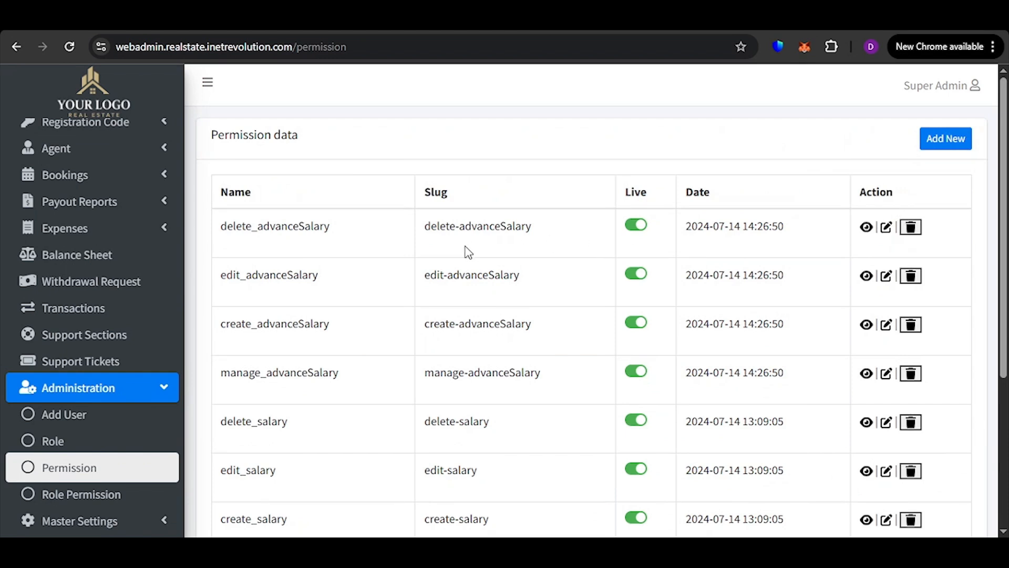
Open the role permission list and examine which permissions are assigned to each role
{"action": "scroll", "coordinate": [468, 252], "scroll_direction": "down", "scroll_amount": 5}
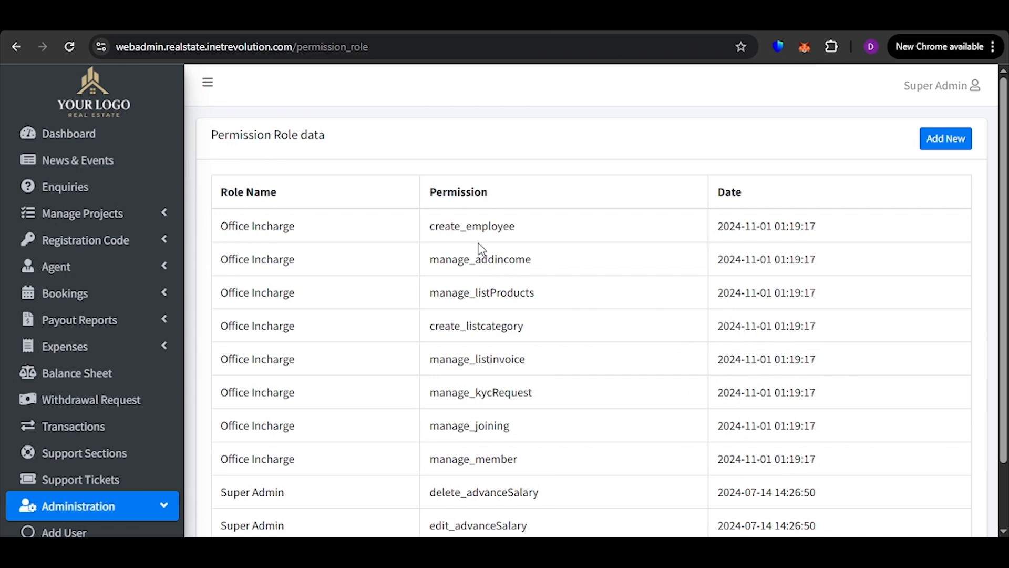
{"action": "scroll", "coordinate": [295, 266], "scroll_direction": "down", "scroll_amount": 2}
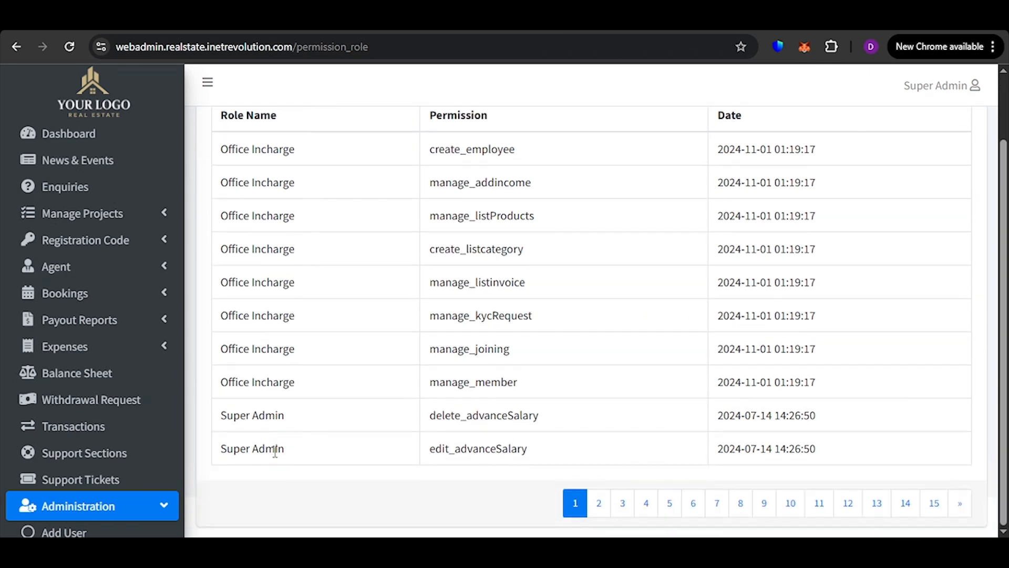
{"action": "scroll", "coordinate": [295, 384], "scroll_direction": "up", "scroll_amount": 2}
{"action": "scroll", "coordinate": [284, 410], "scroll_direction": "down", "scroll_amount": 2}
{"action": "scroll", "coordinate": [316, 192], "scroll_direction": "up", "scroll_amount": 2}
Start a new role permission entry, choose the Super Admin role and examine its ticked permissions
{"action": "left_click", "coordinate": [949, 141]}
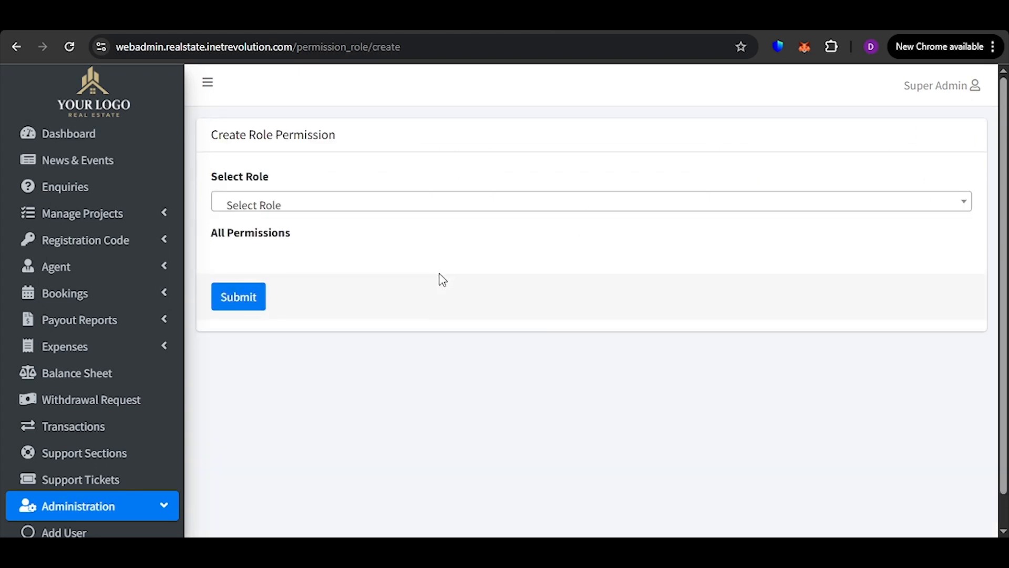
{"action": "left_click", "coordinate": [413, 206]}
{"action": "scroll", "coordinate": [390, 321], "scroll_direction": "down", "scroll_amount": 1}
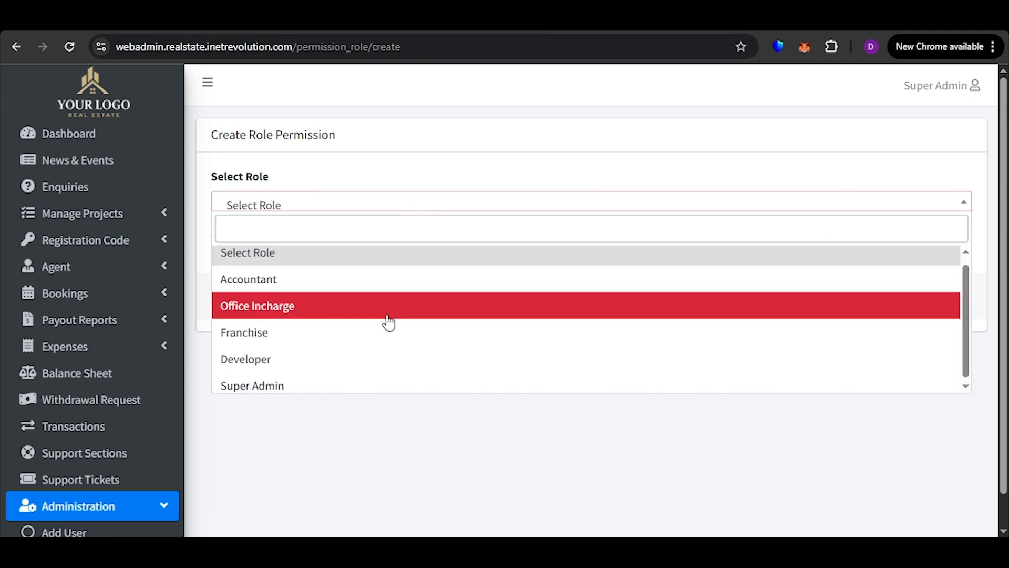
{"action": "left_click", "coordinate": [382, 385]}
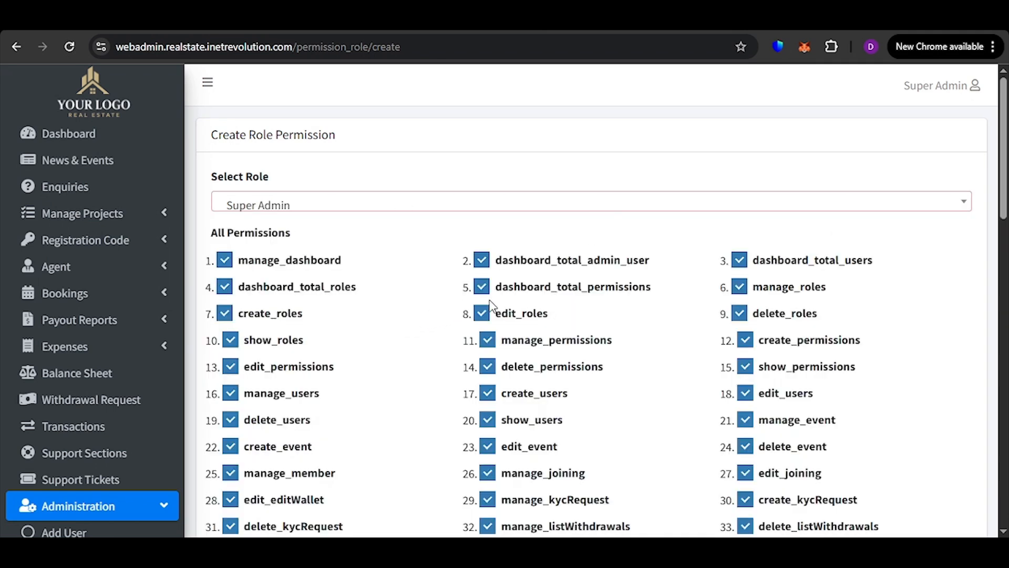
{"action": "scroll", "coordinate": [570, 300], "scroll_direction": "down", "scroll_amount": 20}
{"action": "scroll", "coordinate": [497, 332], "scroll_direction": "up", "scroll_amount": 20}
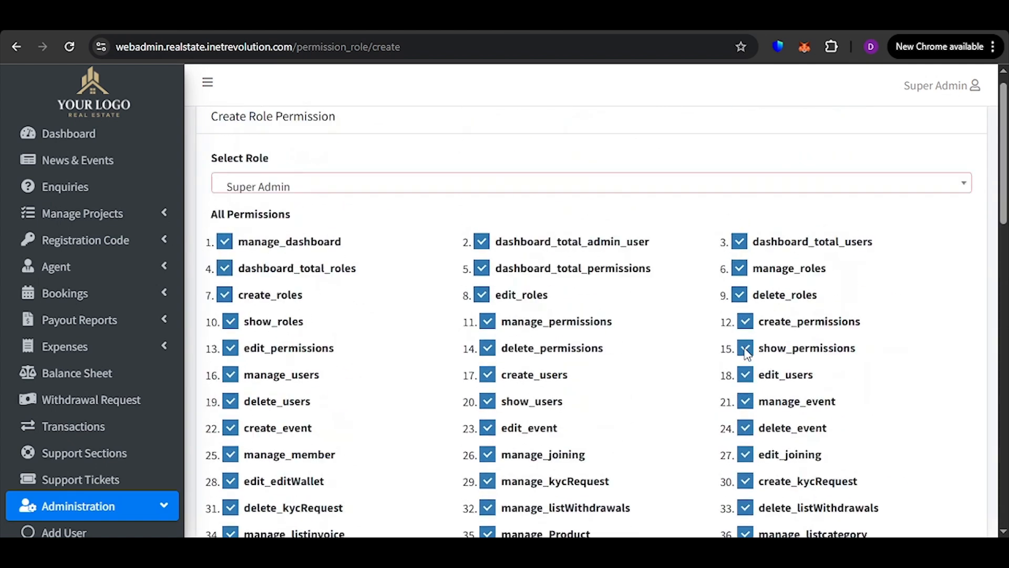
Switch the role permission form to the Accountant role and grant it manage_dashboard
{"action": "left_click", "coordinate": [468, 209]}
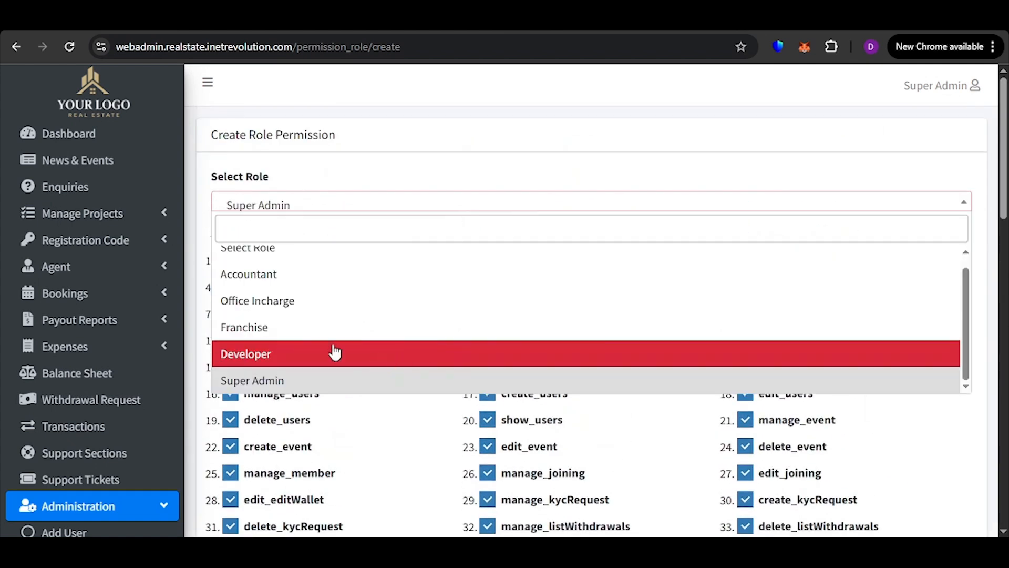
{"action": "scroll", "coordinate": [326, 337], "scroll_direction": "up", "scroll_amount": 1}
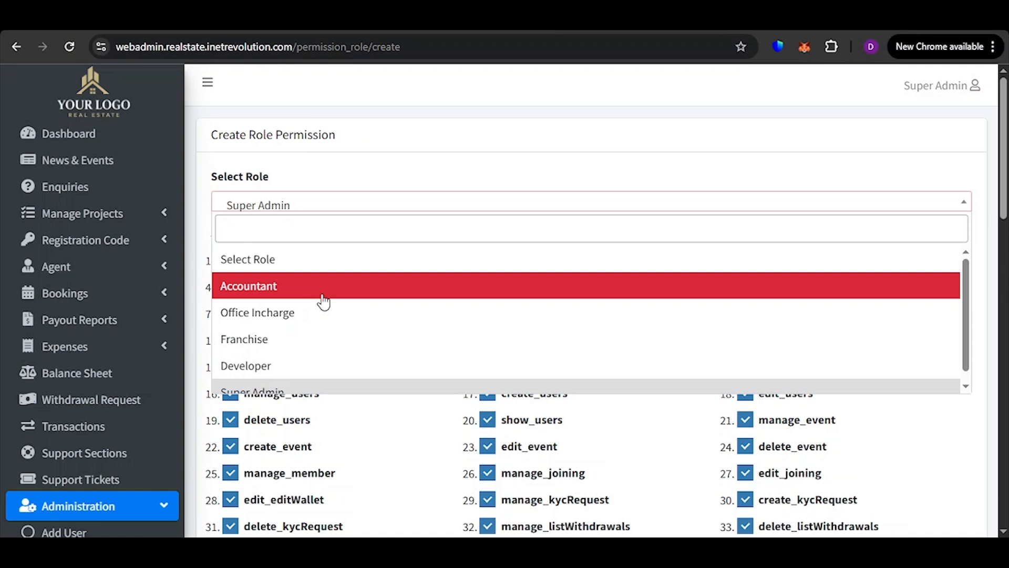
{"action": "left_click", "coordinate": [323, 297]}
{"action": "scroll", "coordinate": [425, 286], "scroll_direction": "down", "scroll_amount": 15}
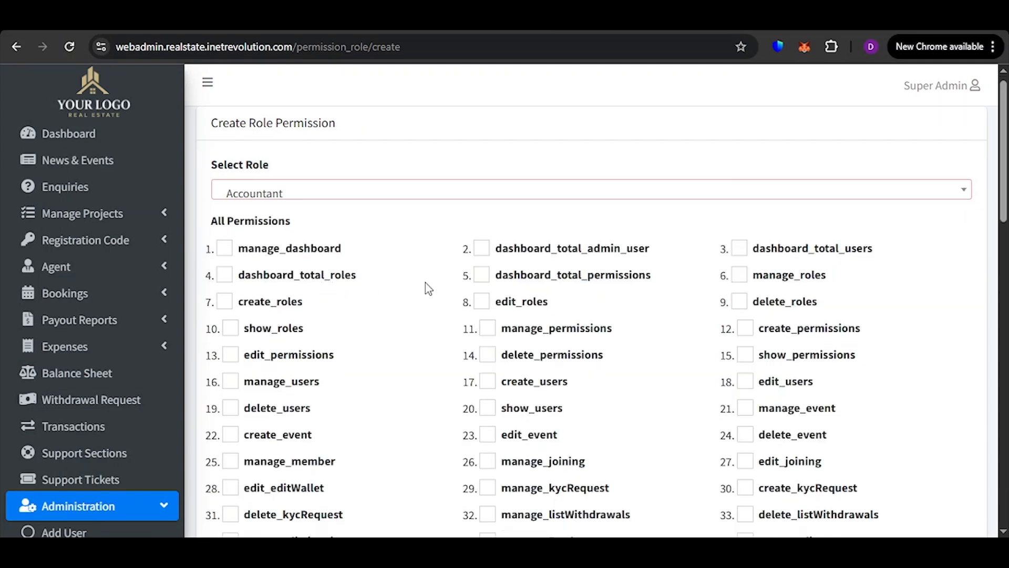
{"action": "scroll", "coordinate": [505, 336], "scroll_direction": "down", "scroll_amount": 2}
{"action": "scroll", "coordinate": [580, 368], "scroll_direction": "up", "scroll_amount": 17}
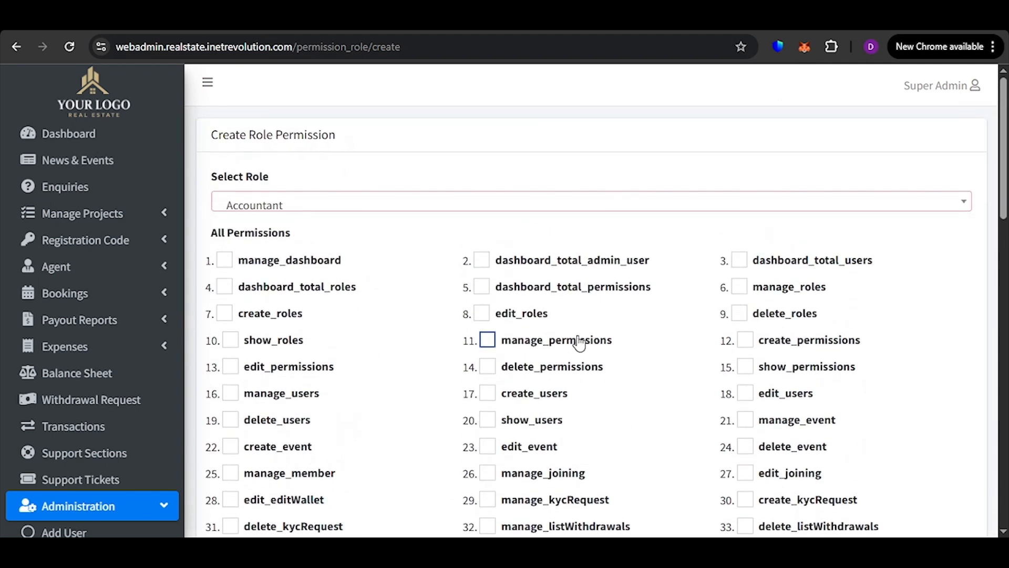
{"action": "left_click", "coordinate": [292, 264]}
Grant the Accountant role the create_customer and edit_customer permissions
{"action": "scroll", "coordinate": [471, 274], "scroll_direction": "down", "scroll_amount": 20}
{"action": "scroll", "coordinate": [293, 203], "scroll_direction": "up", "scroll_amount": 6}
{"action": "left_click", "coordinate": [288, 330]}
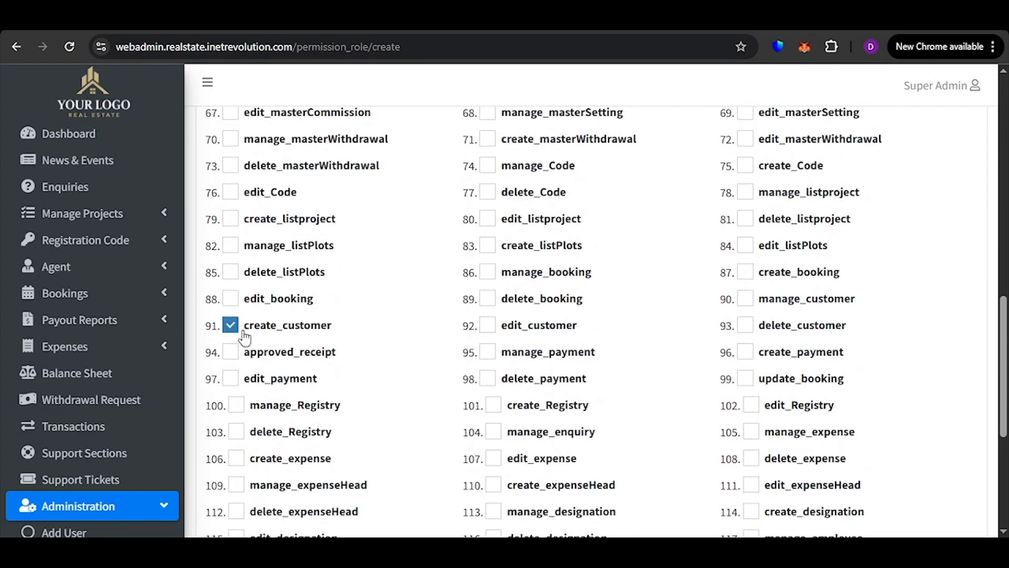
{"action": "left_click", "coordinate": [541, 330]}
{"action": "scroll", "coordinate": [326, 263], "scroll_direction": "down", "scroll_amount": 3}
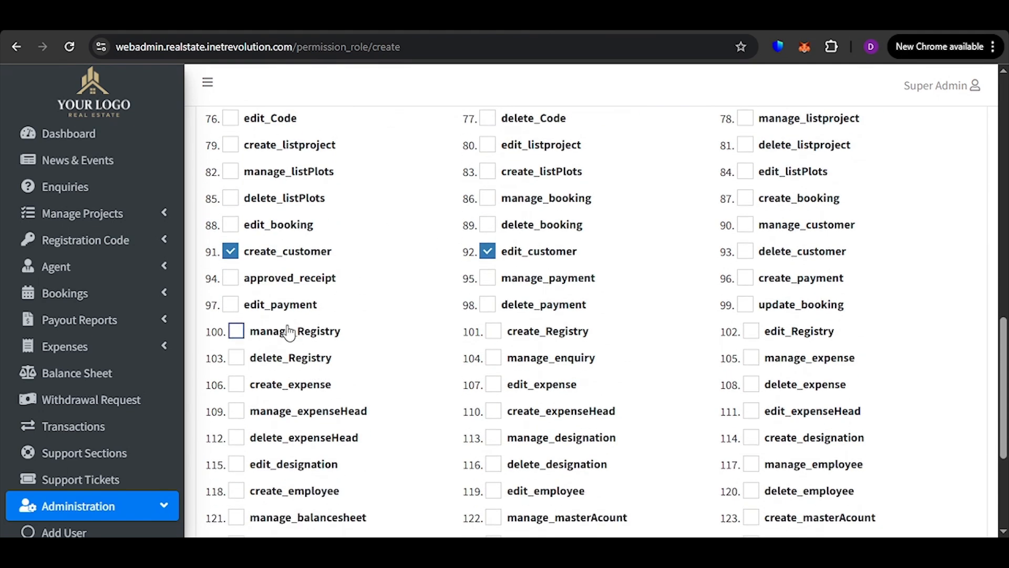
Grant the Accountant role the manage_listinvoice permission and submit the role permissions
{"action": "scroll", "coordinate": [329, 301], "scroll_direction": "up", "scroll_amount": 3}
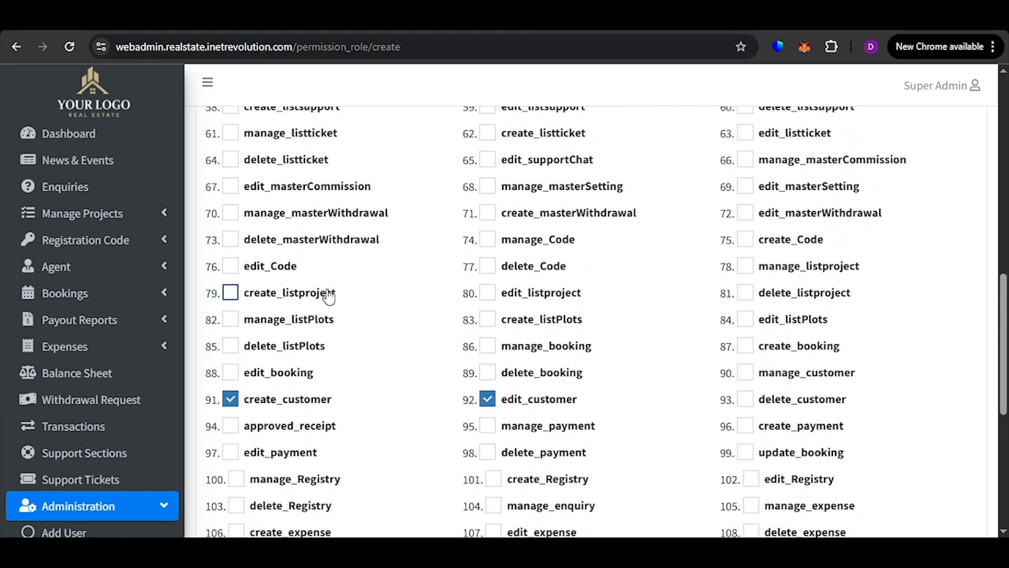
{"action": "scroll", "coordinate": [329, 295], "scroll_direction": "up", "scroll_amount": 5}
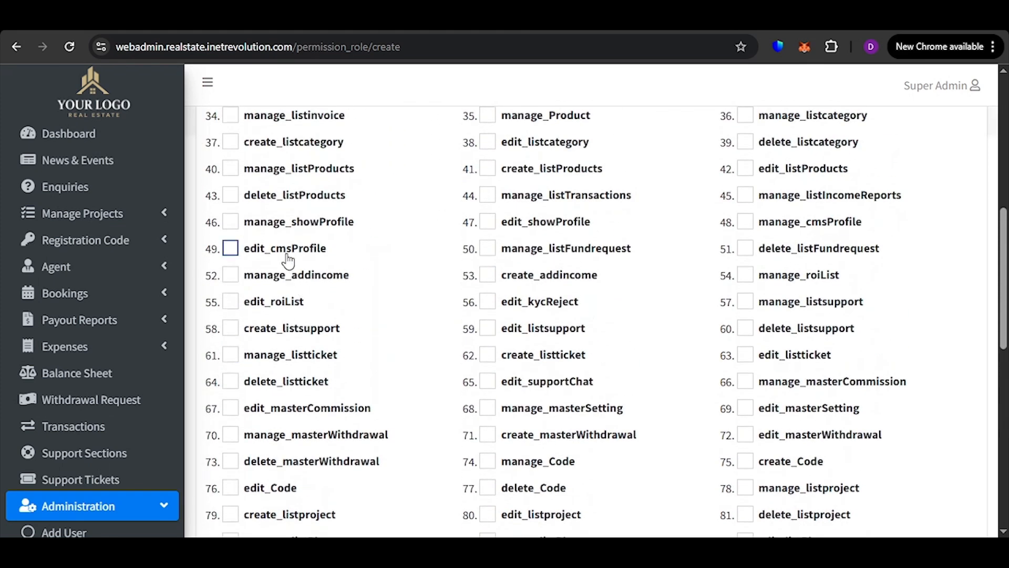
{"action": "scroll", "coordinate": [288, 261], "scroll_direction": "up", "scroll_amount": 2}
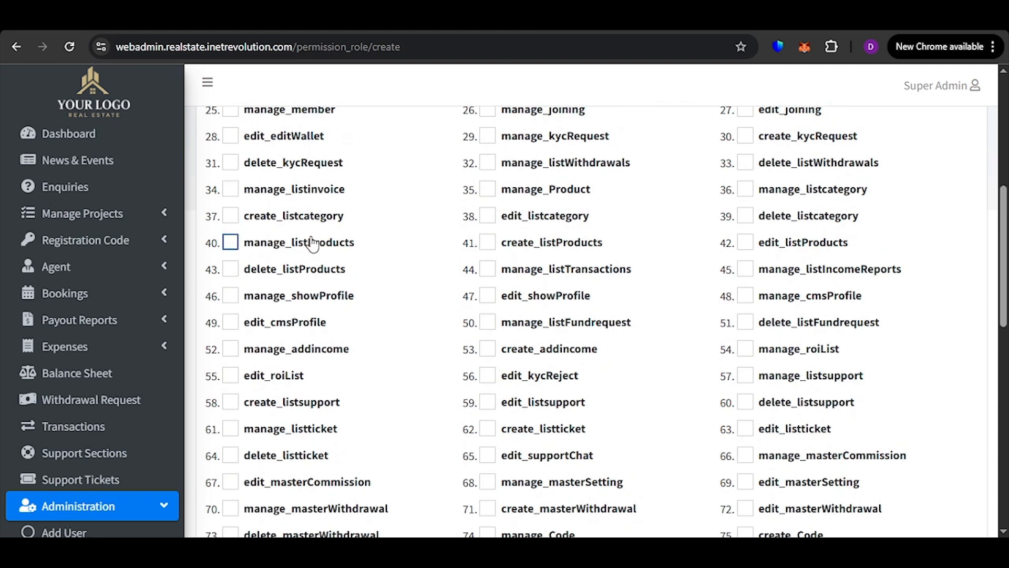
{"action": "left_click", "coordinate": [308, 200]}
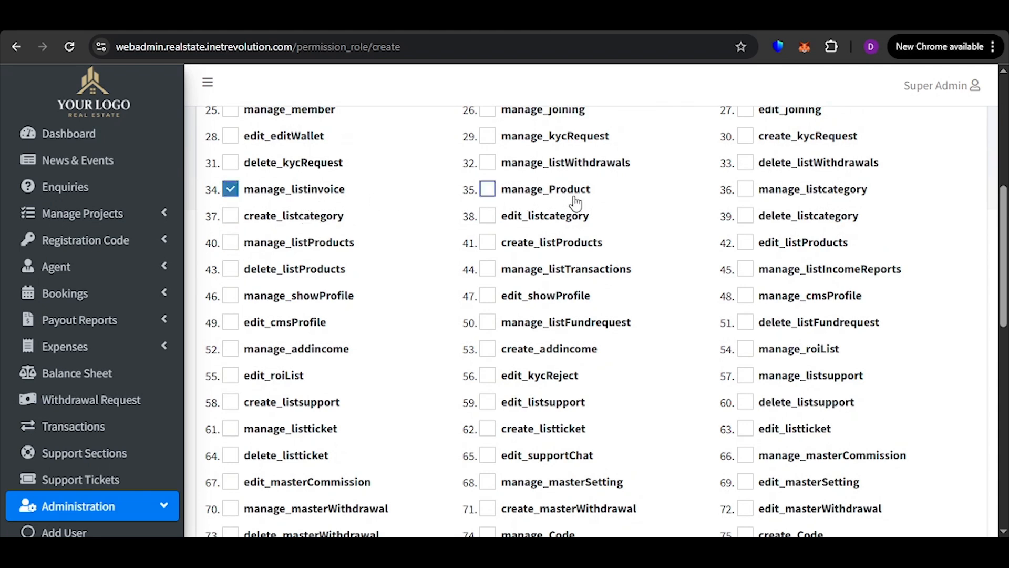
{"action": "scroll", "coordinate": [420, 294], "scroll_direction": "down", "scroll_amount": 15}
{"action": "left_click", "coordinate": [246, 502]}
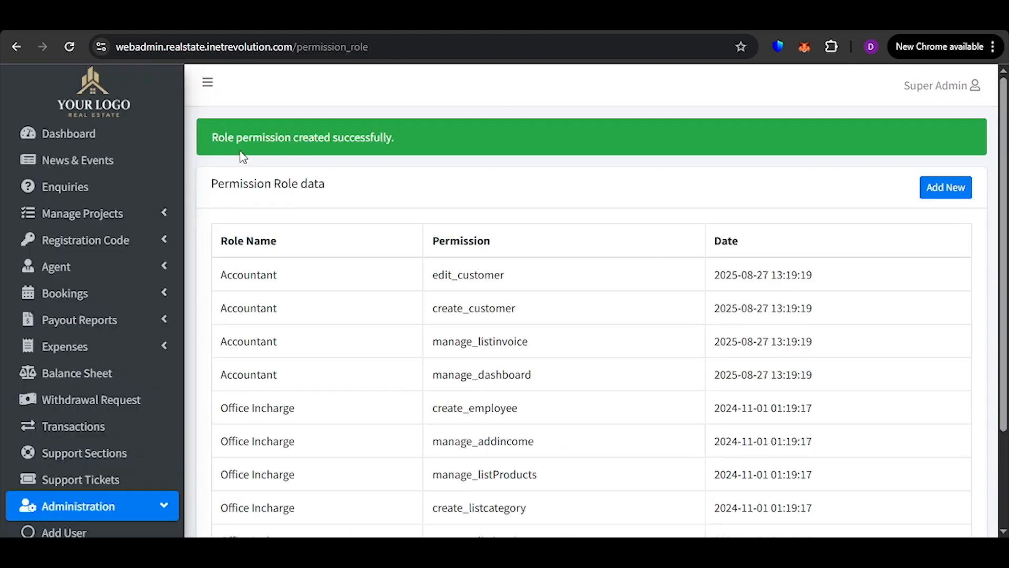
Review the Accountant role's newly assigned permissions in the role permission list
{"action": "scroll", "coordinate": [550, 223], "scroll_direction": "down", "scroll_amount": 2}
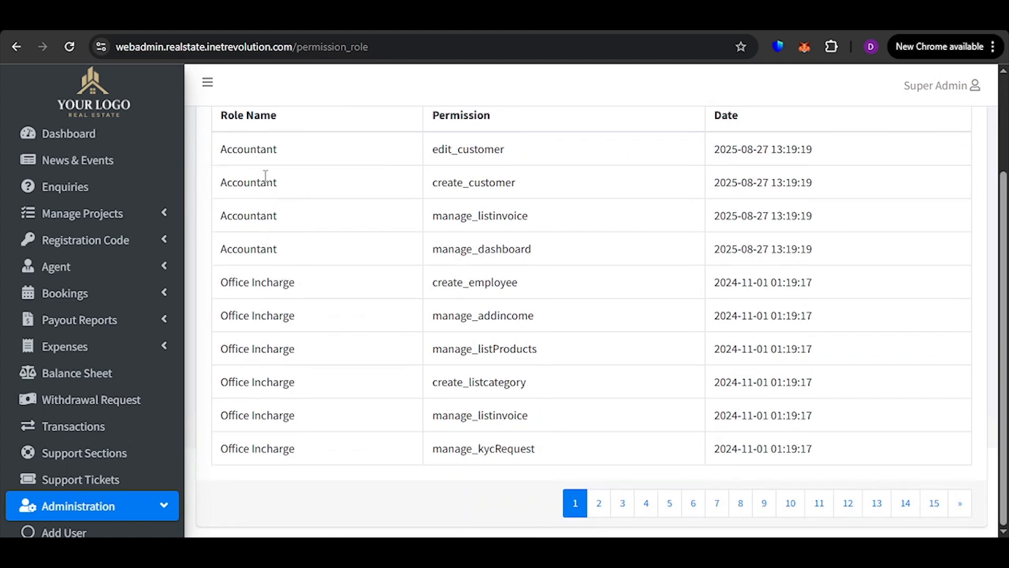
{"action": "left_click_drag", "start_coordinate": [441, 215], "coordinate": [530, 217]}
{"action": "left_click_drag", "start_coordinate": [434, 251], "coordinate": [572, 251]}
{"action": "left_click", "coordinate": [579, 262]}
{"action": "scroll", "coordinate": [588, 386], "scroll_direction": "up", "scroll_amount": 2}
{"action": "scroll", "coordinate": [588, 409], "scroll_direction": "down", "scroll_amount": 2}
Open the Master Commissions page from the master settings
{"action": "scroll", "coordinate": [45, 320], "scroll_direction": "down", "scroll_amount": 3}
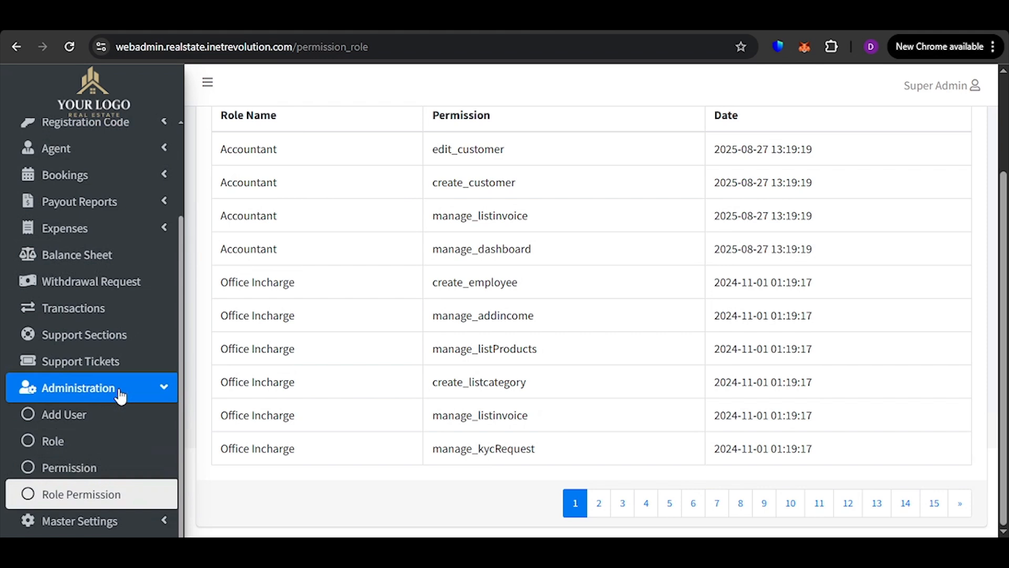
{"action": "left_click", "coordinate": [120, 395]}
{"action": "left_click", "coordinate": [52, 512]}
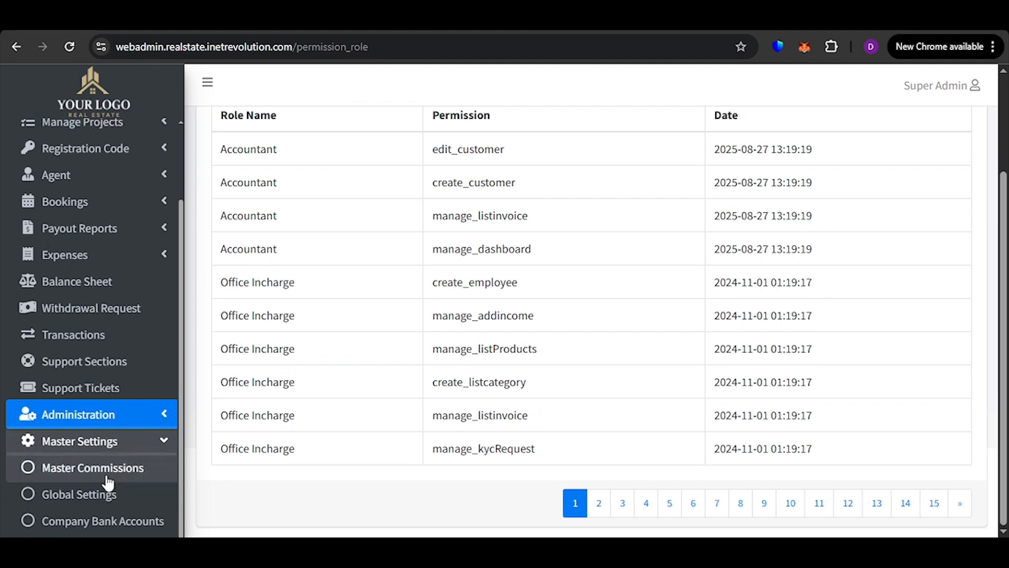
{"action": "left_click", "coordinate": [108, 469]}
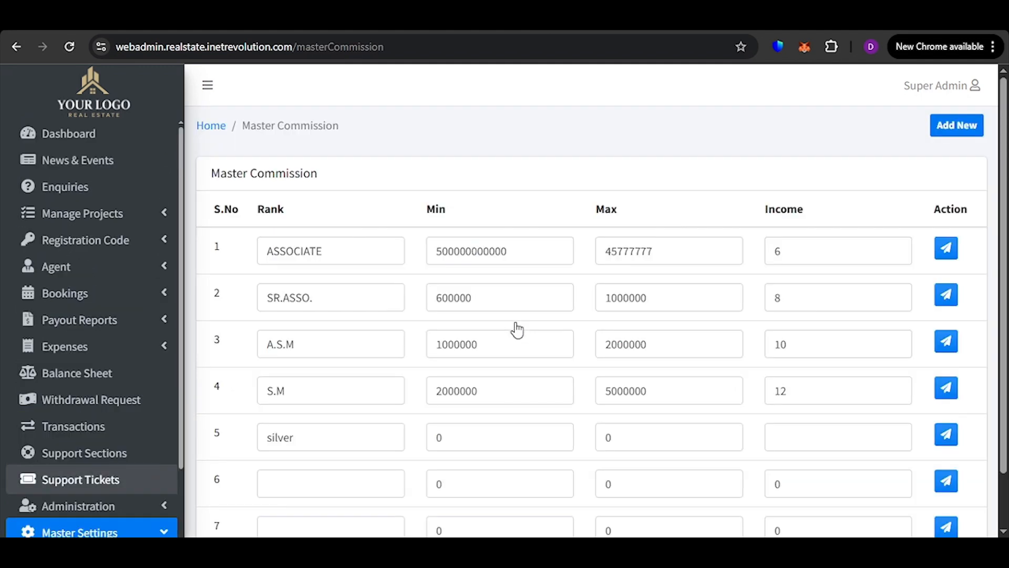
Set the ASSOCIATE rank's minimum to 500000 in the master commission table
{"action": "left_click", "coordinate": [381, 260]}
{"action": "scroll", "coordinate": [443, 218], "scroll_direction": "down", "scroll_amount": 1}
{"action": "left_click", "coordinate": [525, 189]}
{"action": "key", "text": "BackSpace"}
{"action": "key", "text": "BackSpace"}
{"action": "key", "text": "BackSpace"}
{"action": "key", "text": "BackSpace"}
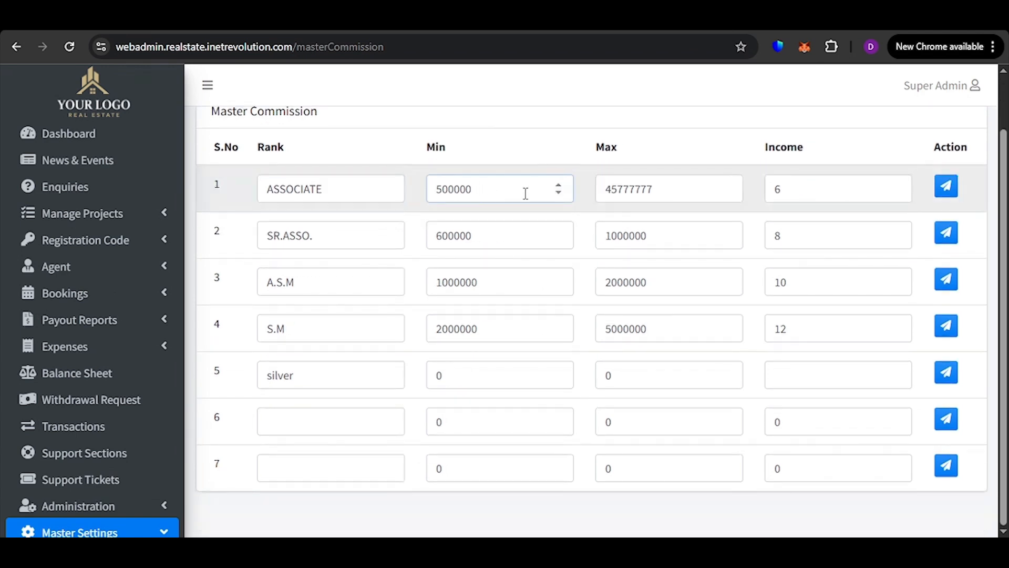
Set the ASSOCIATE rank's maximum to 4500000 and its income to 600, and save the row
{"action": "left_click", "coordinate": [664, 189]}
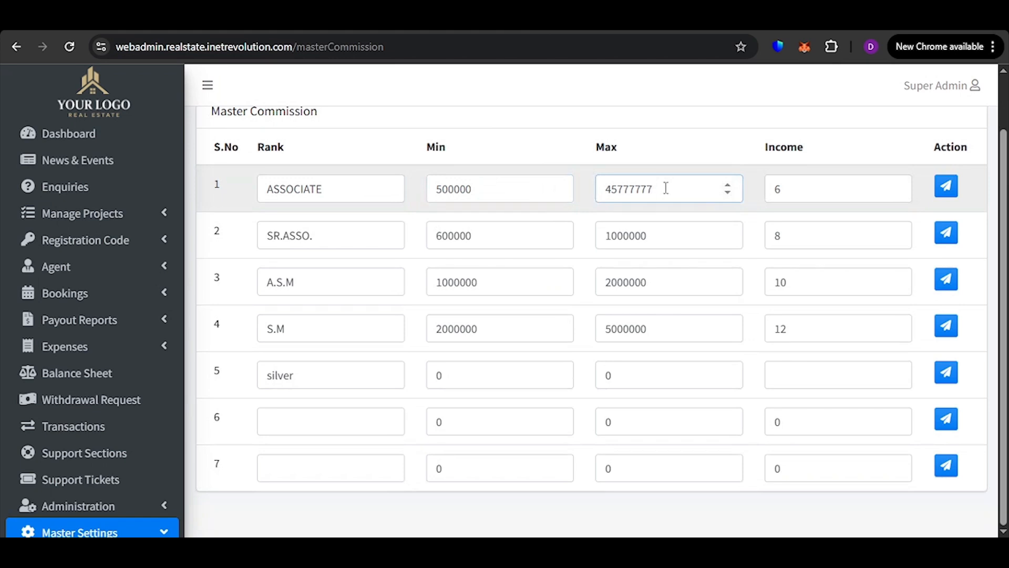
{"action": "key", "text": "BackSpace"}
{"action": "key", "text": "BackSpace"}
{"action": "key", "text": "BackSpace"}
{"action": "type", "text": "00000"}
{"action": "left_click", "coordinate": [835, 177]}
{"action": "type", "text": "00"}
{"action": "left_click", "coordinate": [952, 189]}
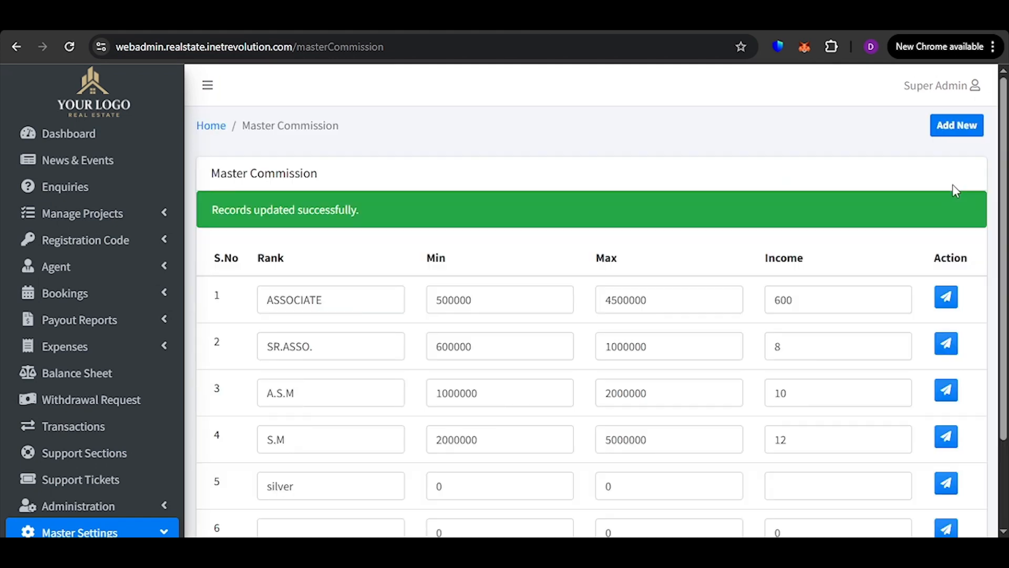
Try raising the ASSOCIATE rank's maximum to 4500001 and look over the remaining commission rows
{"action": "left_click", "coordinate": [727, 221]}
{"action": "left_click", "coordinate": [833, 236]}
{"action": "scroll", "coordinate": [376, 304], "scroll_direction": "down", "scroll_amount": 1}
{"action": "left_click", "coordinate": [340, 465]}
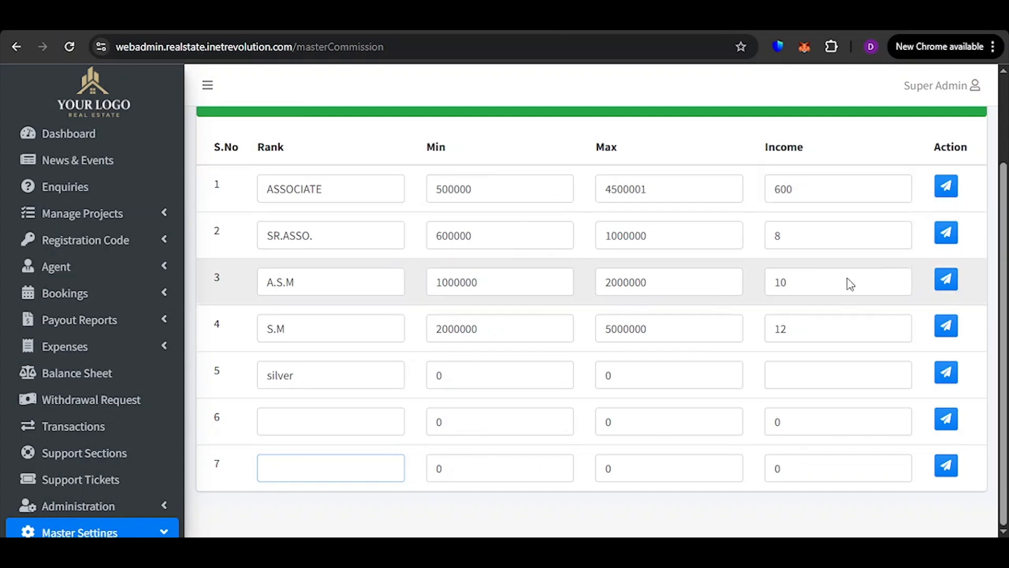
{"action": "left_click", "coordinate": [954, 421]}
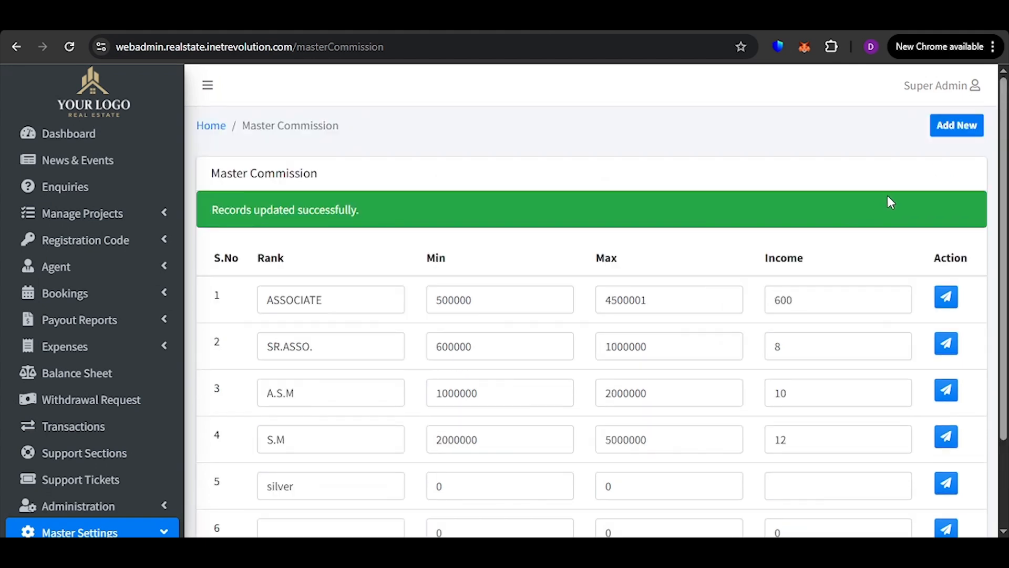
{"action": "scroll", "coordinate": [278, 355], "scroll_direction": "down", "scroll_amount": 3}
{"action": "scroll", "coordinate": [389, 408], "scroll_direction": "up", "scroll_amount": 3}
Add a new empty rank row to the master commission table and check it below the existing ranks
{"action": "left_click", "coordinate": [972, 128]}
{"action": "scroll", "coordinate": [458, 362], "scroll_direction": "down", "scroll_amount": 3}
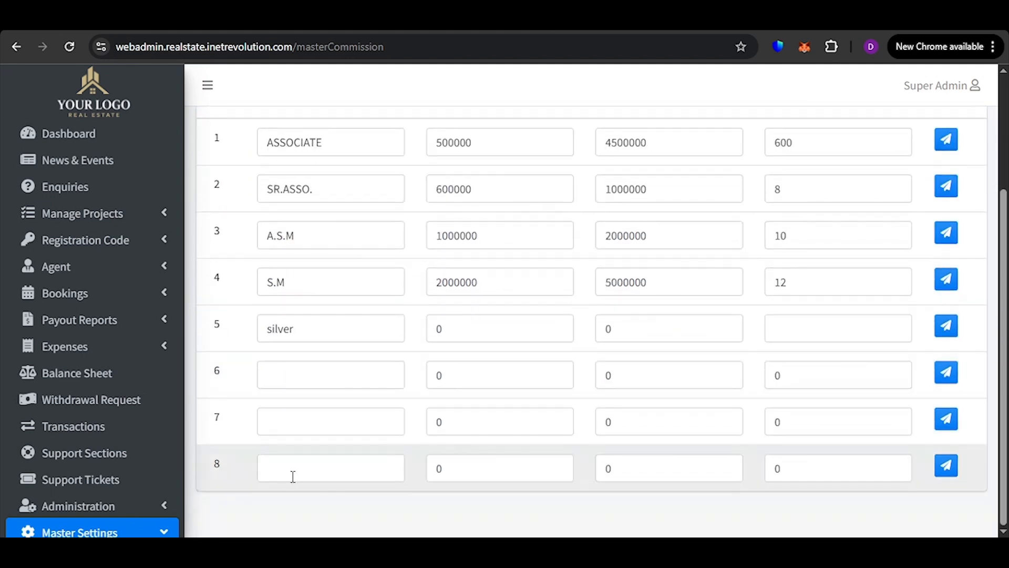
{"action": "scroll", "coordinate": [869, 254], "scroll_direction": "up", "scroll_amount": 3}
{"action": "scroll", "coordinate": [349, 385], "scroll_direction": "down", "scroll_amount": 3}
{"action": "scroll", "coordinate": [131, 478], "scroll_direction": "down", "scroll_amount": 2}
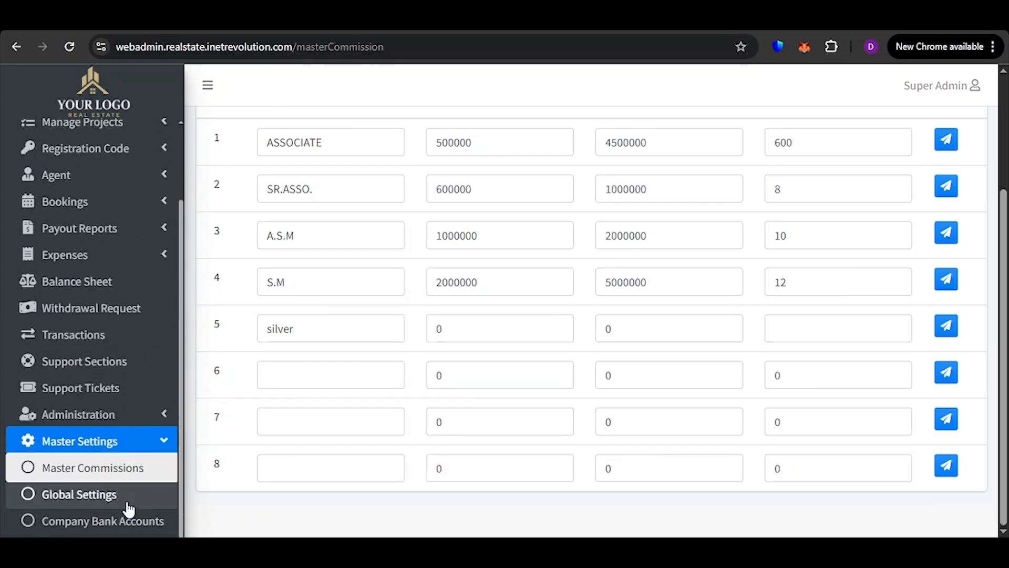
Open the global settings, go through the admin charge and TDS charge fields, and save them with their existing values
{"action": "left_click", "coordinate": [102, 507]}
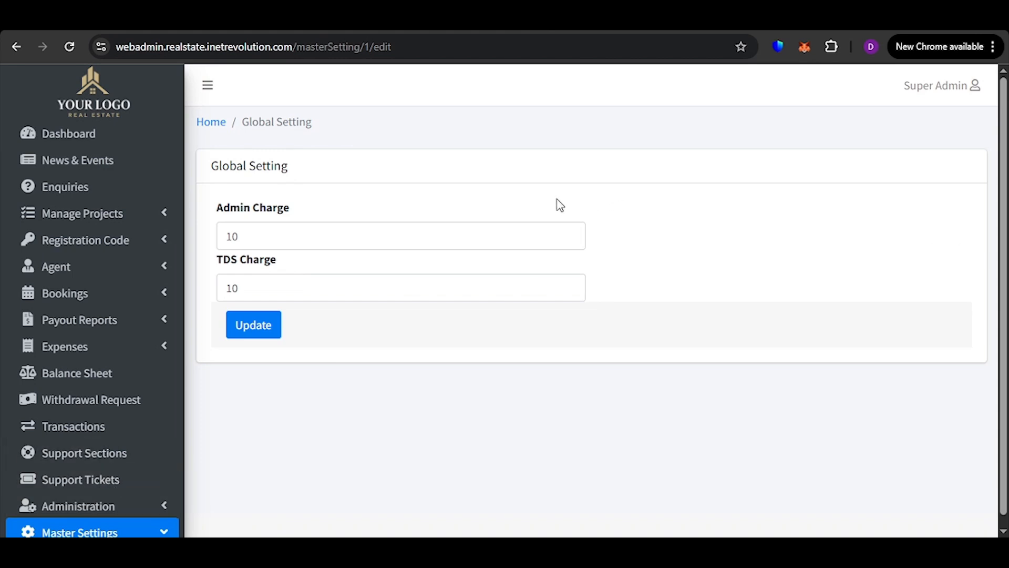
{"action": "left_click", "coordinate": [351, 241]}
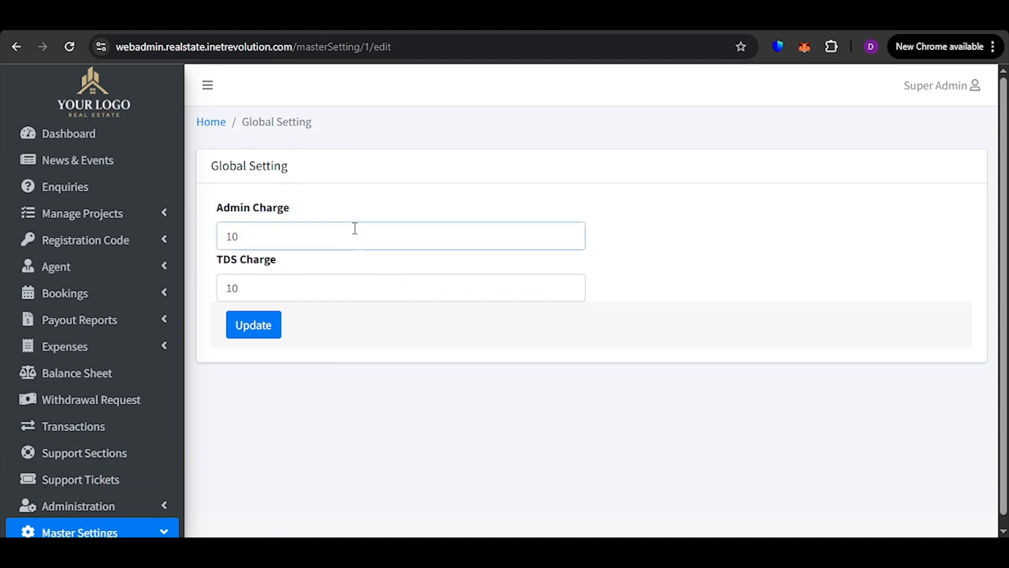
{"action": "left_click", "coordinate": [269, 299]}
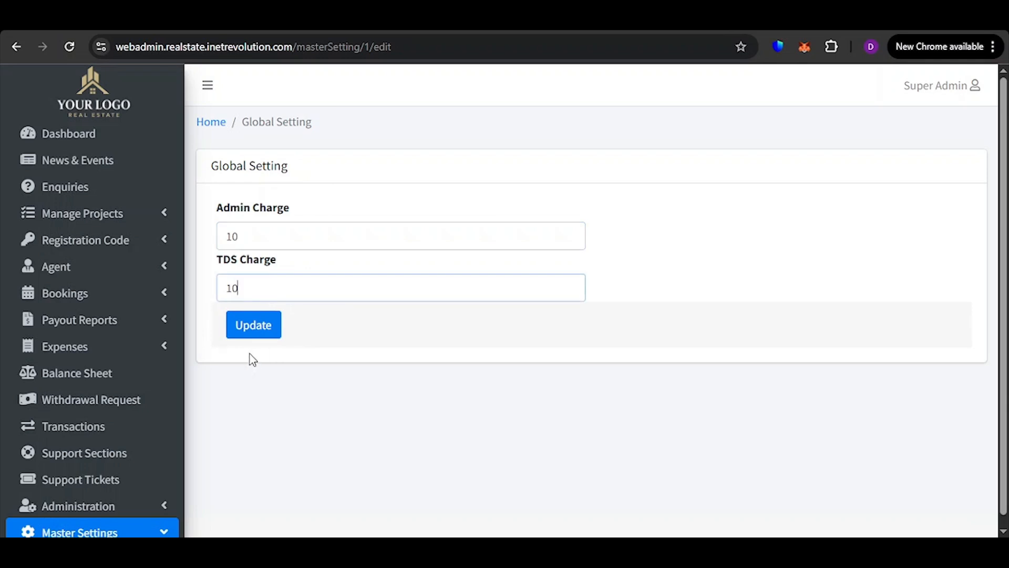
{"action": "left_click", "coordinate": [254, 330]}
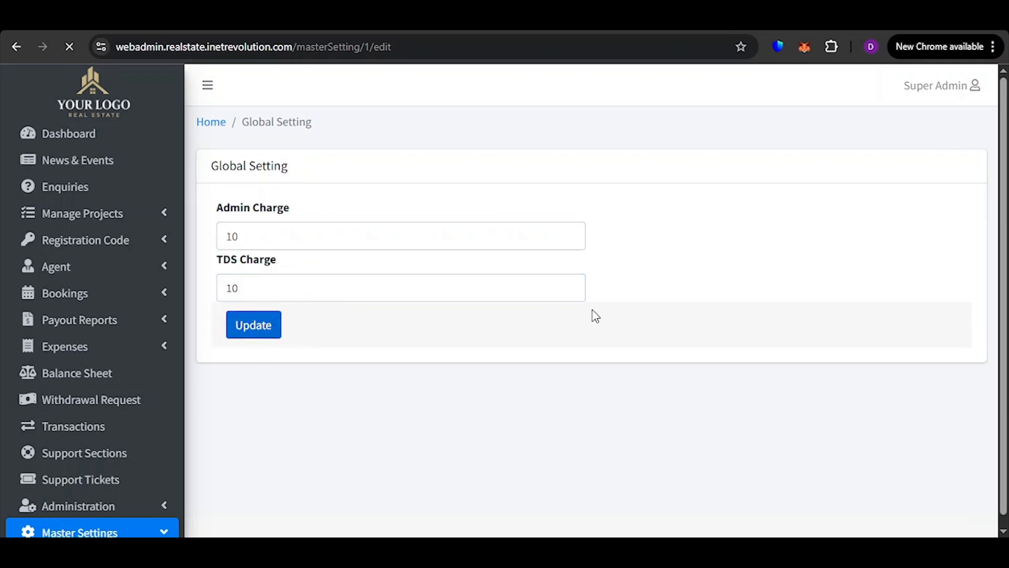
{"action": "scroll", "coordinate": [338, 309], "scroll_direction": "down", "scroll_amount": 1}
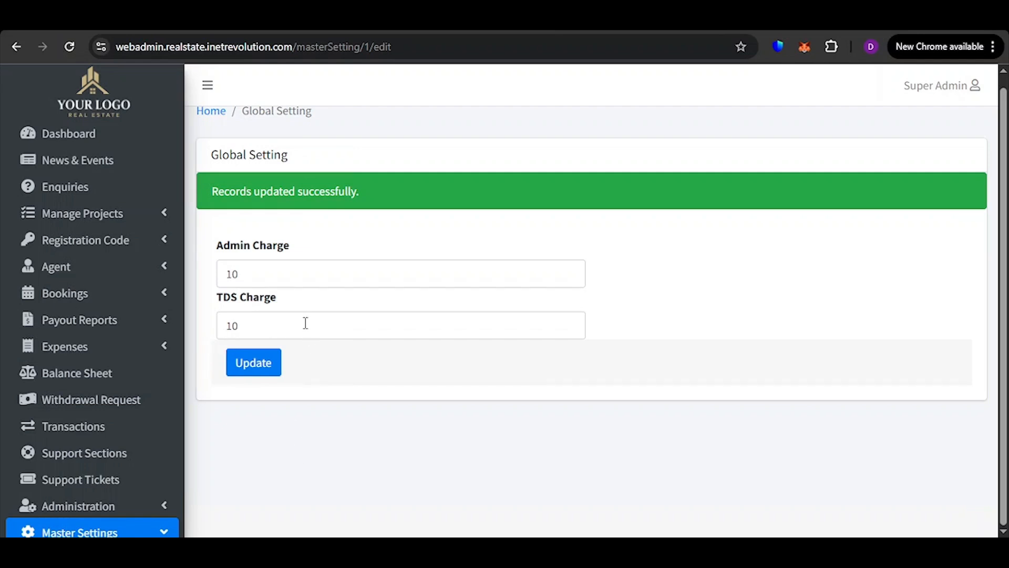
Open the BANK OF BARODA company bank account for editing and replace the account holder's full name
{"action": "scroll", "coordinate": [119, 346], "scroll_direction": "down", "scroll_amount": 2}
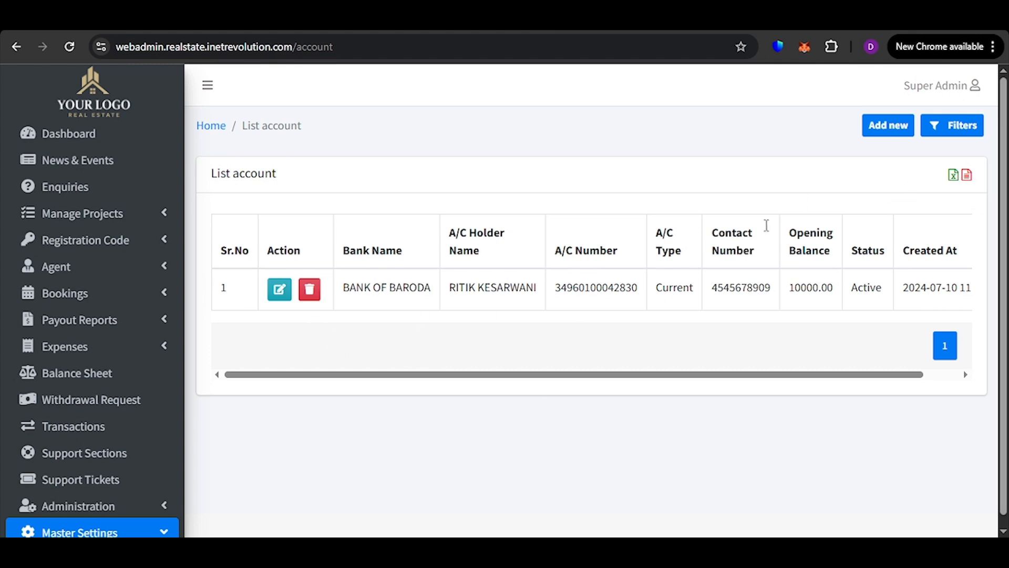
{"action": "left_click", "coordinate": [278, 293]}
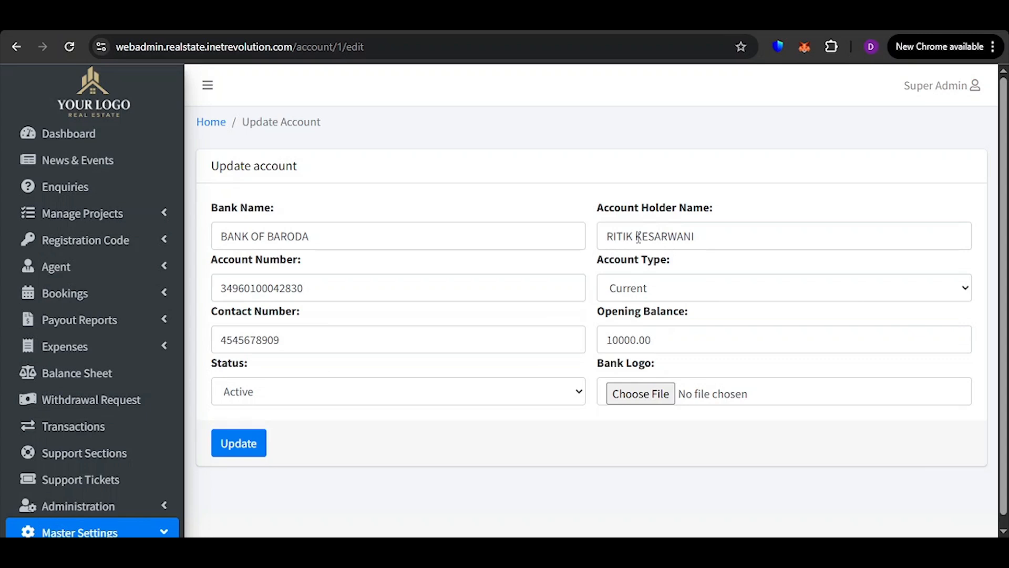
{"action": "double_click", "coordinate": [627, 237]}
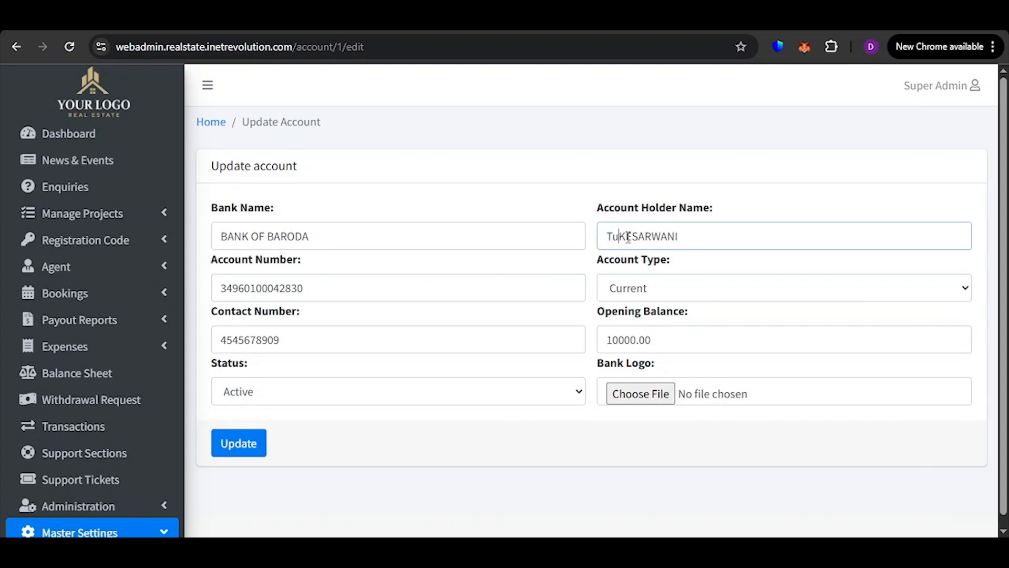
{"action": "key", "text": "ctrl+Delete"}
Set the bank account's type to Saving, revise its account and contact numbers, save the record and return to the account list
{"action": "left_click", "coordinate": [710, 300]}
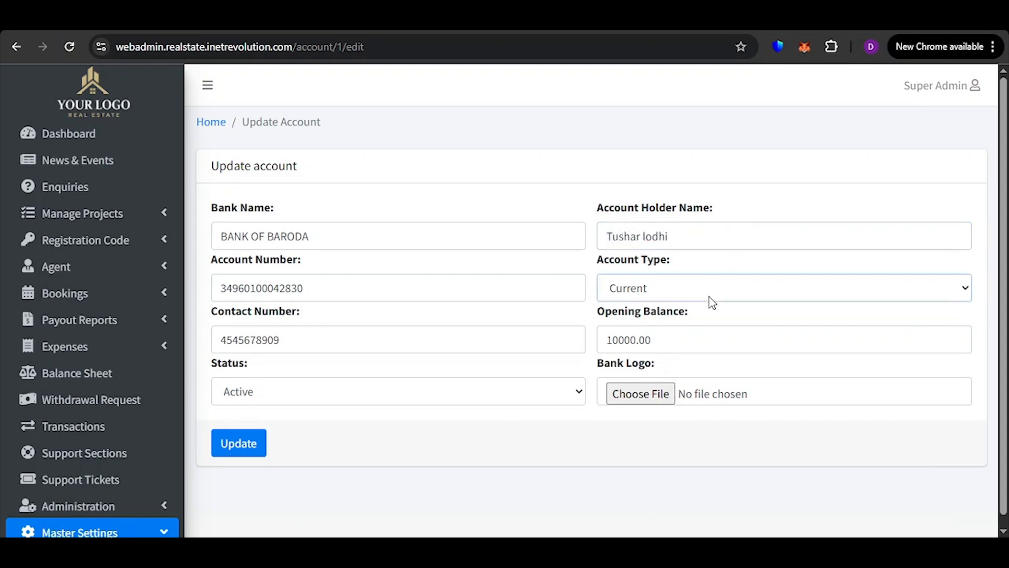
{"action": "left_click", "coordinate": [709, 339]}
{"action": "left_click", "coordinate": [330, 289]}
{"action": "type", "text": "1"}
{"action": "left_click", "coordinate": [331, 340]}
{"action": "type", "text": "1"}
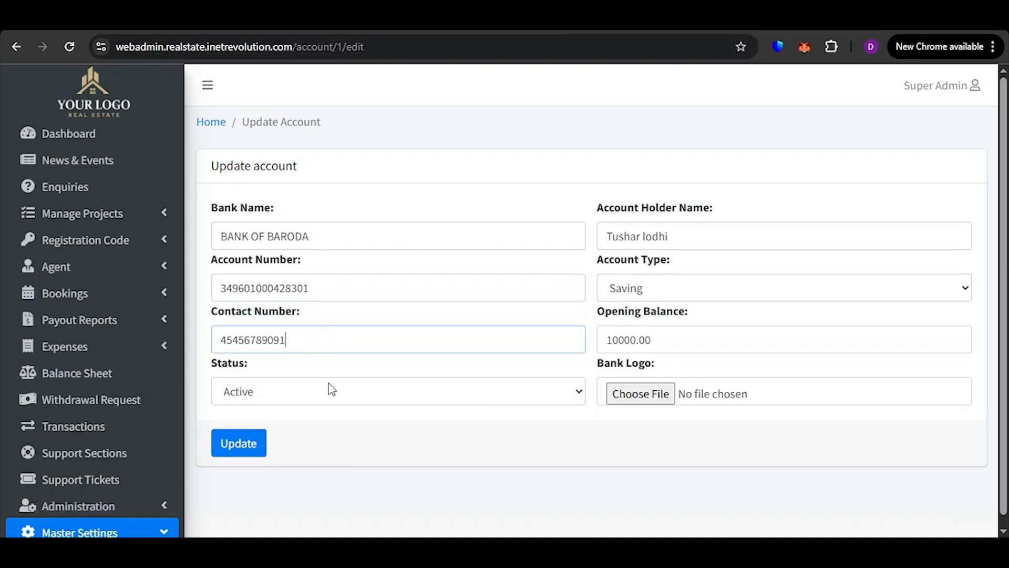
{"action": "key", "text": "BackSpace"}
{"action": "left_click", "coordinate": [237, 448]}
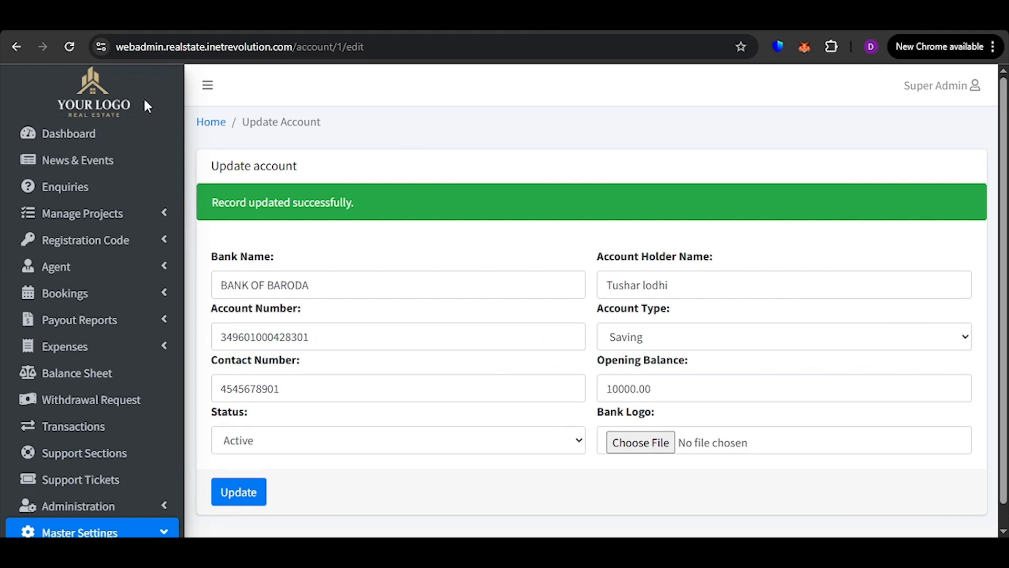
{"action": "left_click", "coordinate": [11, 48]}
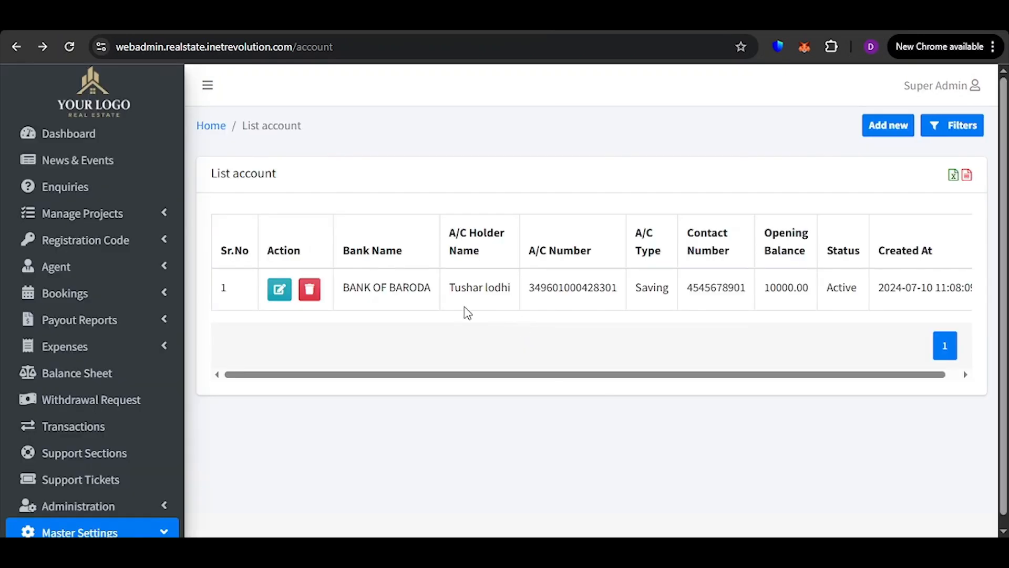
Examine the fields of the blank form for adding a company bank account, and return to the account list
{"action": "left_click", "coordinate": [888, 127]}
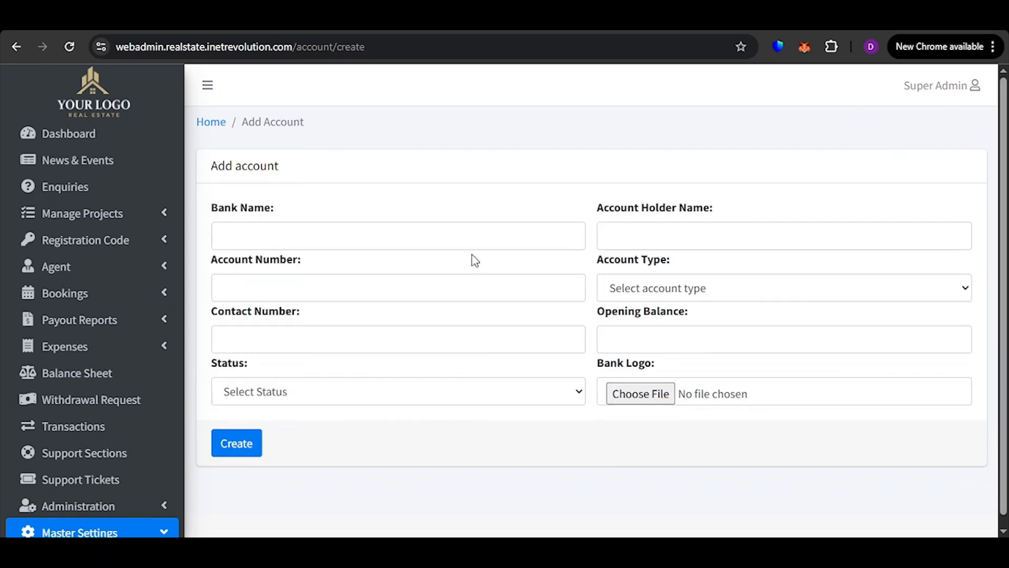
{"action": "left_click", "coordinate": [497, 238]}
{"action": "left_click", "coordinate": [637, 231]}
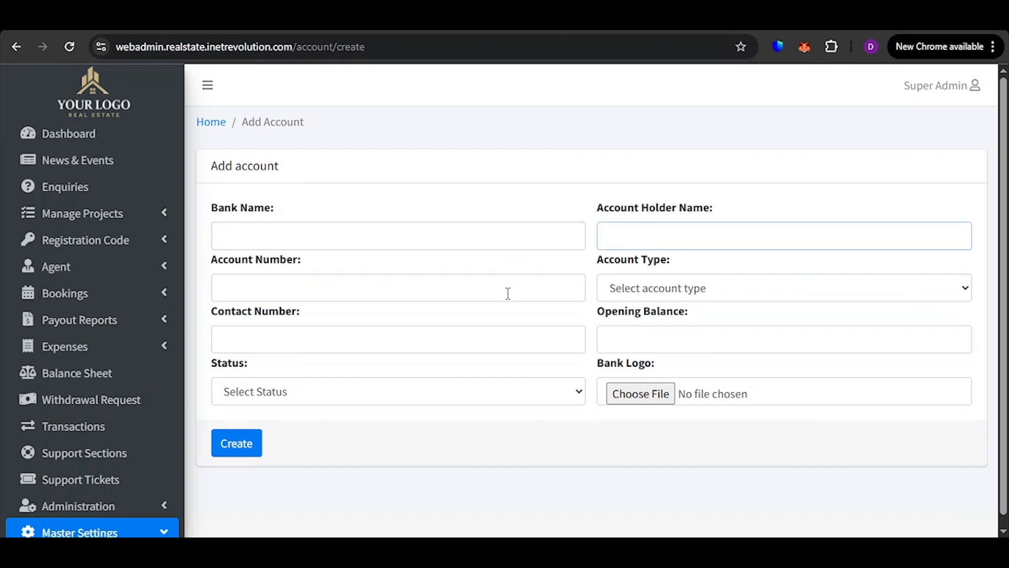
{"action": "left_click", "coordinate": [507, 293]}
{"action": "left_click", "coordinate": [668, 293]}
{"action": "left_click", "coordinate": [455, 372]}
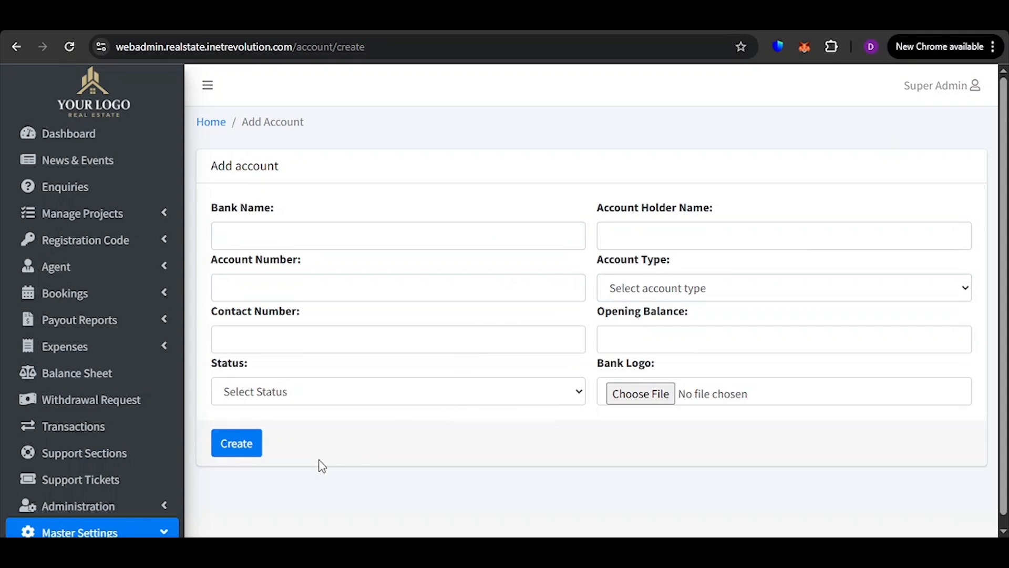
{"action": "scroll", "coordinate": [58, 471], "scroll_direction": "down", "scroll_amount": 2}
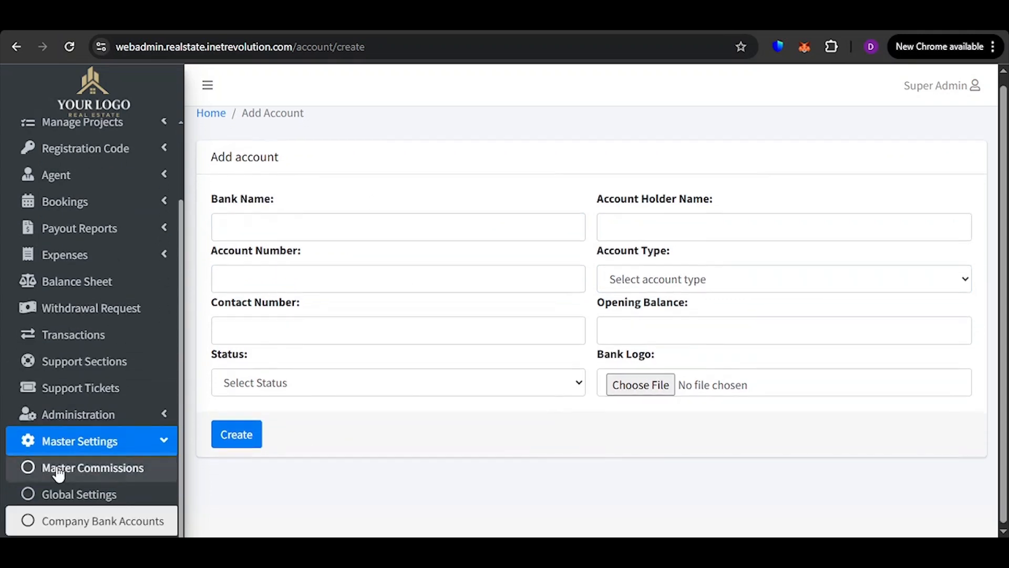
{"action": "left_click", "coordinate": [15, 47]}
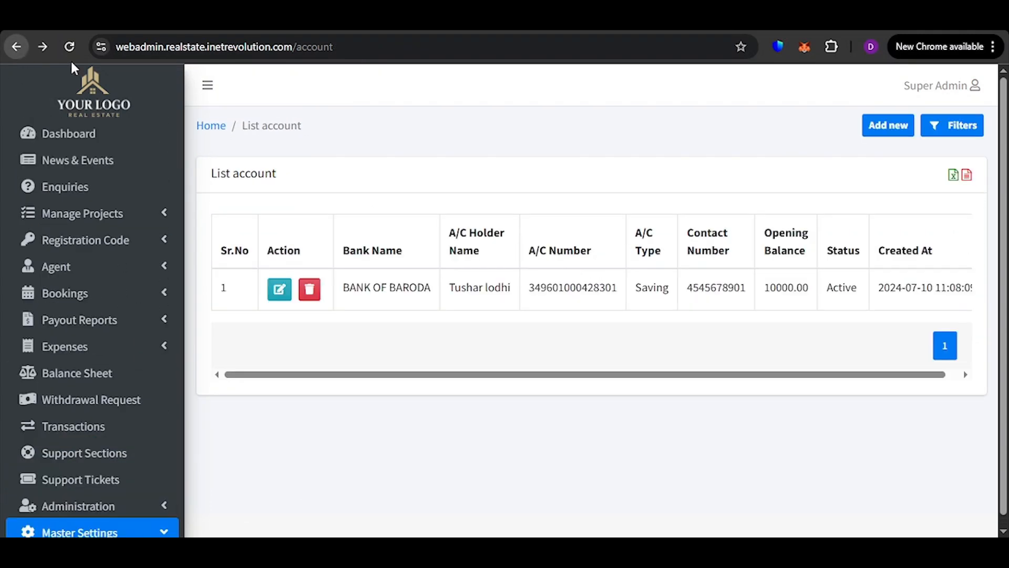